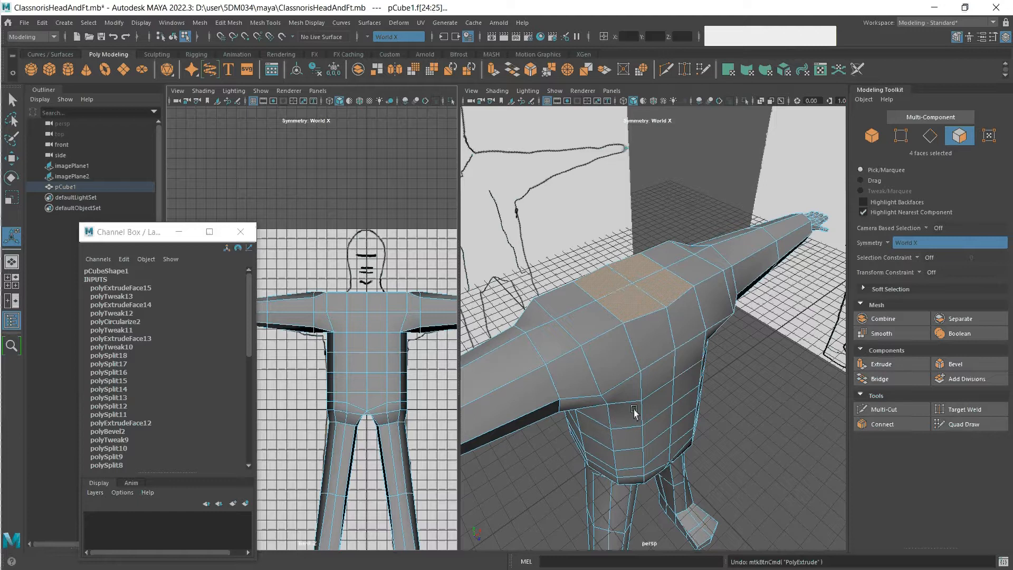
# Display the character model as wireframe in the perspective view and look at its shoulder and torso mesh from above.
pyautogui.moveTo(629, 422)
pyautogui.keyDown('alt'); pyautogui.mouseDown()
pyautogui.moveTo(644, 380)
pyautogui.moveTo(701, 322)
pyautogui.moveTo(779, 352)
pyautogui.moveTo(796, 340)
pyautogui.moveTo(712, 350)
pyautogui.moveTo(684, 425)
pyautogui.moveTo(640, 419)
pyautogui.moveTo(662, 343)
pyautogui.moveTo(723, 351)
pyautogui.moveTo(753, 368)
pyautogui.moveTo(703, 339)
pyautogui.moveTo(657, 357)
pyautogui.moveTo(638, 348)
pyautogui.moveTo(611, 371)
pyautogui.moveTo(614, 358)
pyautogui.moveTo(614, 374)
pyautogui.moveTo(592, 373)
pyautogui.moveTo(537, 333)
pyautogui.moveTo(497, 357)
pyautogui.moveTo(492, 413)
pyautogui.moveTo(444, 436)
pyautogui.moveTo(611, 405)
pyautogui.moveTo(730, 357)
pyautogui.moveTo(717, 300)
pyautogui.moveTo(674, 319)
pyautogui.moveTo(638, 365)
pyautogui.moveTo(621, 320)
pyautogui.moveTo(597, 313)
pyautogui.moveTo(533, 333)
pyautogui.moveTo(518, 357)
pyautogui.moveTo(586, 420)
pyautogui.moveTo(645, 407)
pyautogui.moveTo(669, 366)
pyautogui.moveTo(649, 409)
pyautogui.moveTo(595, 410)
pyautogui.moveTo(612, 390)
pyautogui.moveTo(607, 403)
pyautogui.moveTo(645, 420)
pyautogui.moveTo(612, 412)
pyautogui.mouseUp(); pyautogui.keyUp('alt')
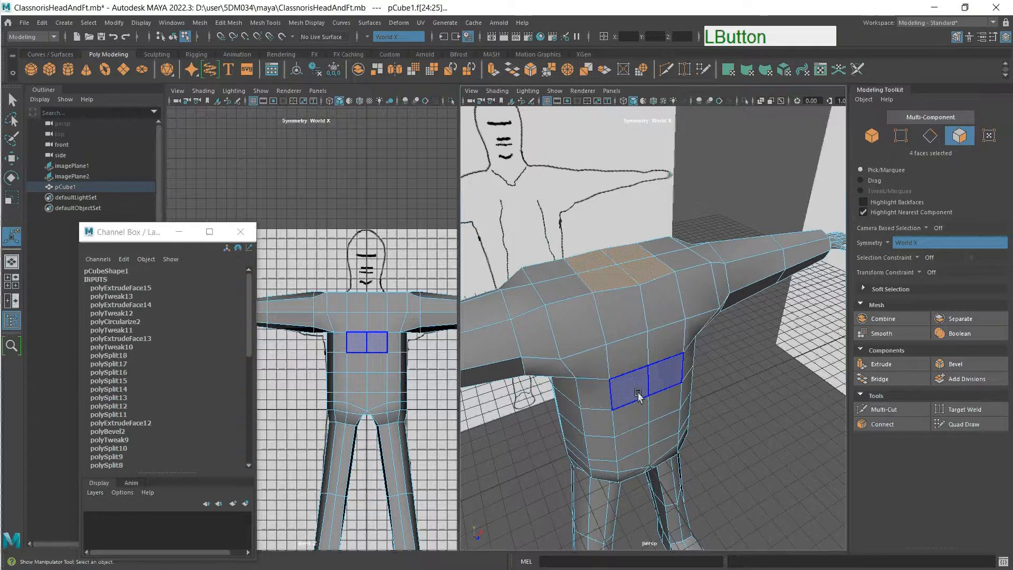
pyautogui.moveTo(638, 393); pyautogui.dragTo(642, 421)
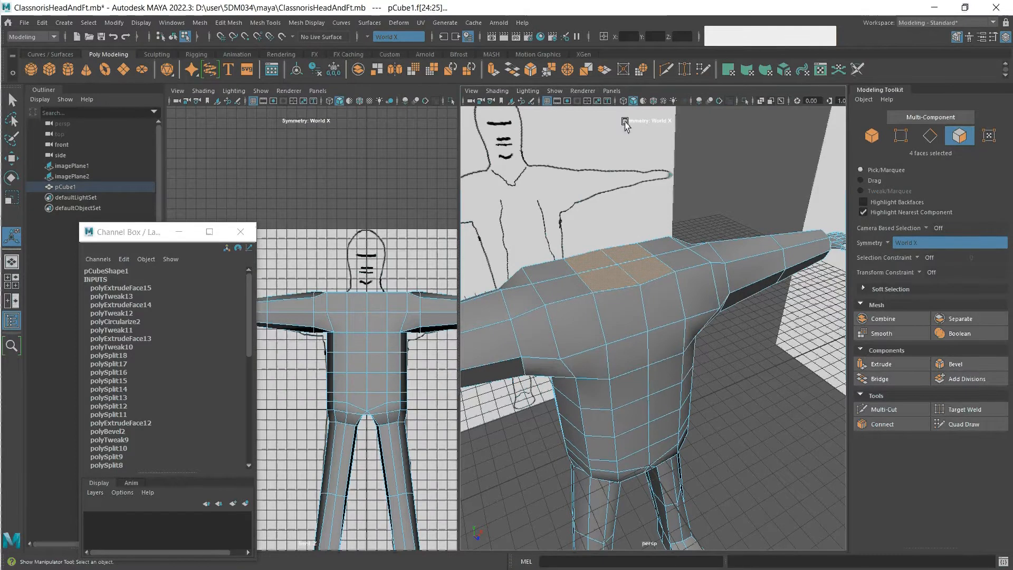
pyautogui.click(624, 103)
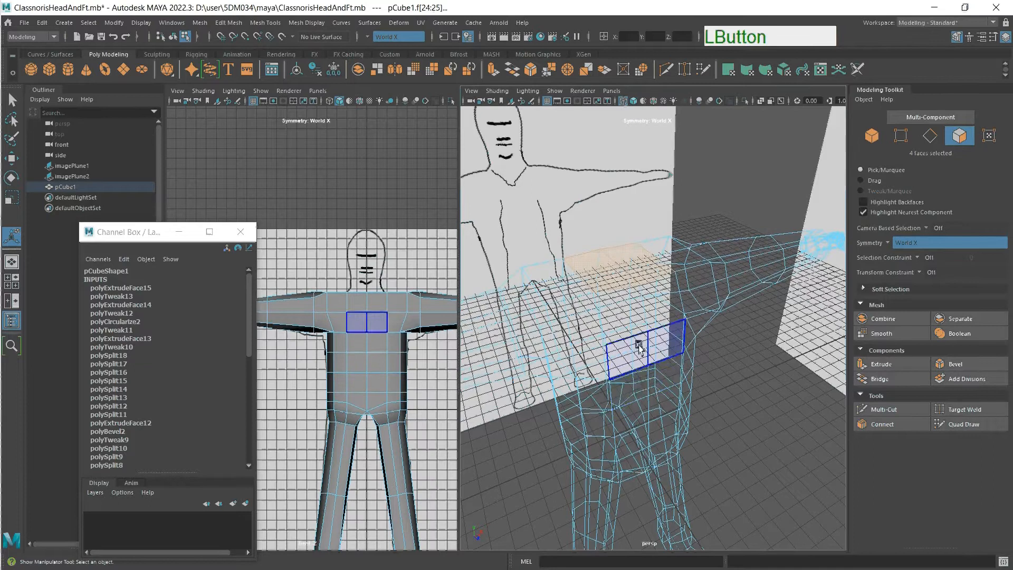
pyautogui.keyDown('alt'); pyautogui.moveTo(636, 387); pyautogui.dragTo(656, 409); pyautogui.keyUp('alt')
pyautogui.click(279, 357)
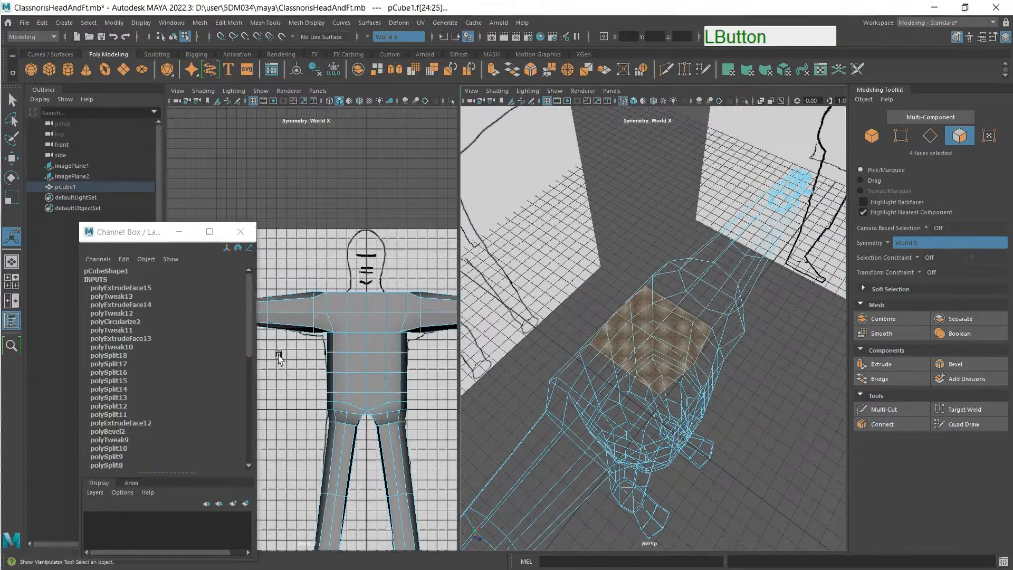
# Open the polyExtrudeFace15 history node, move the Channel Box window higher on the screen, and review the node's extrude settings.
pyautogui.click(133, 289)
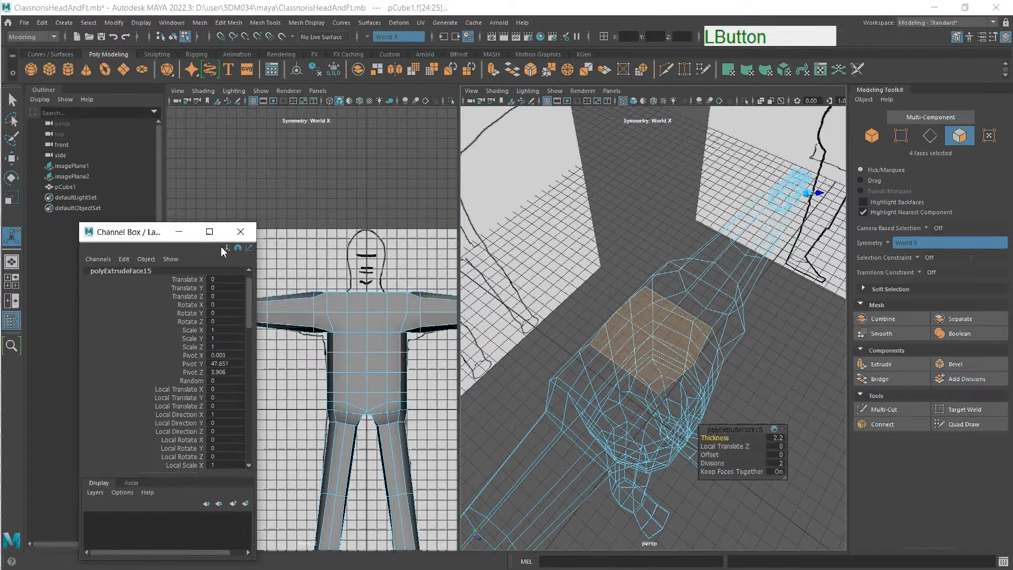
pyautogui.moveTo(140, 223); pyautogui.dragTo(158, 74)
pyautogui.click(1005, 38)
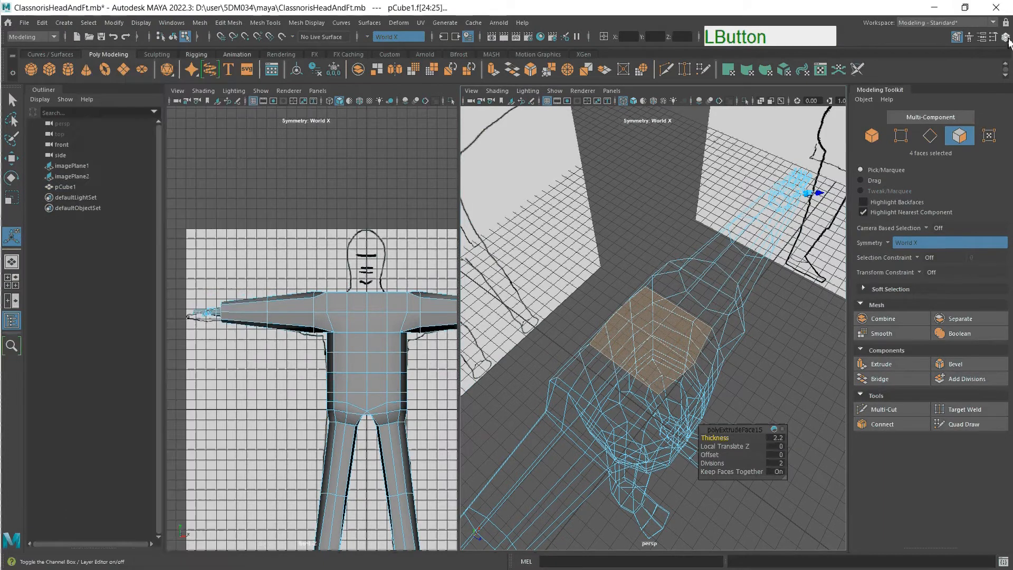
pyautogui.click(1006, 38)
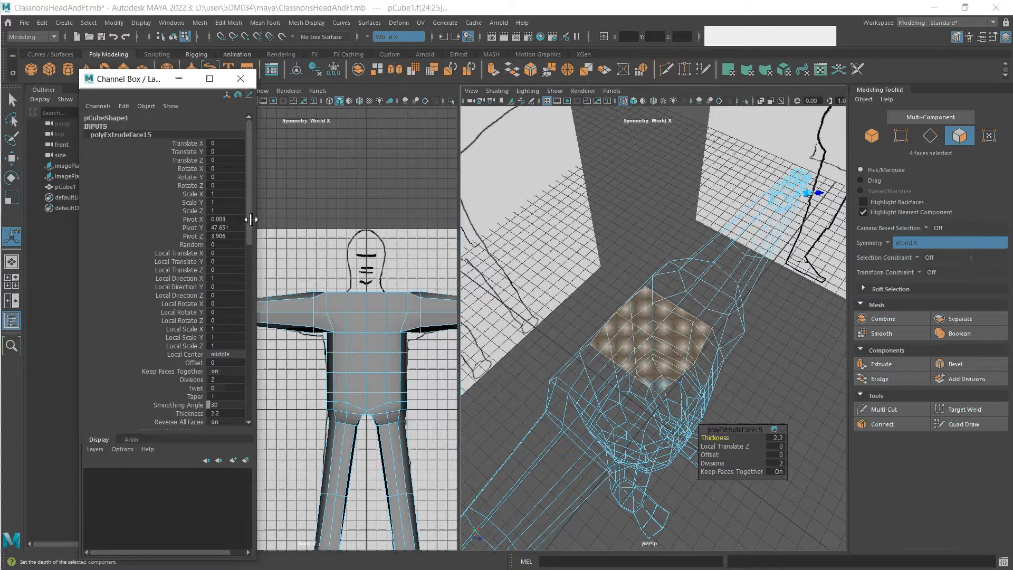
pyautogui.moveTo(250, 219)
pyautogui.mouseDown()
pyautogui.moveTo(254, 230)
pyautogui.moveTo(253, 220)
pyautogui.mouseUp()
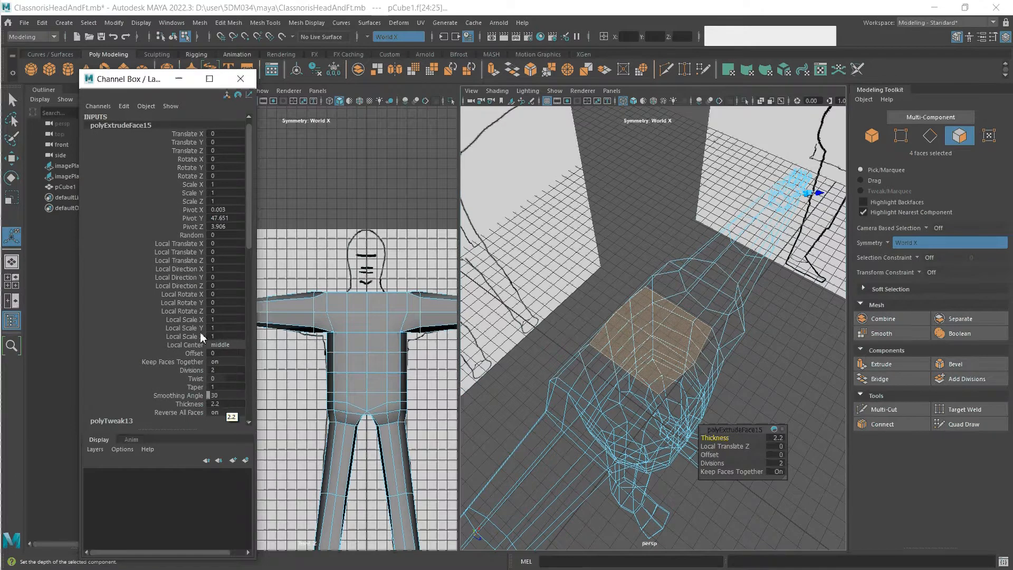
pyautogui.scroll(-3, 150, 318)
pyautogui.scroll(-5, 150, 319)
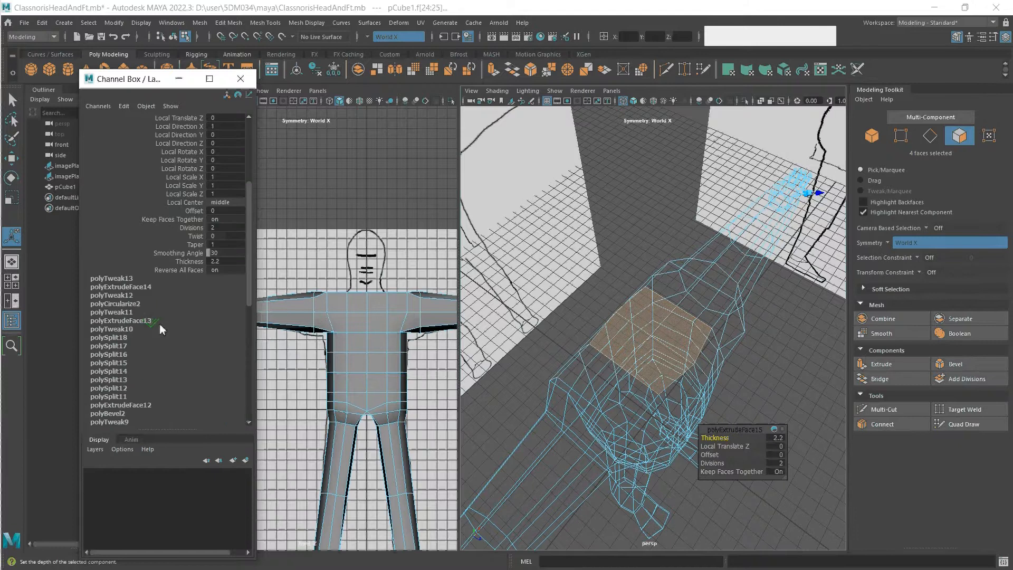
# Examine the extrude settings of the polyExtrudeFace14 and polyExtrudeFace13 history nodes and check the Delete Node option.
pyautogui.click(132, 290)
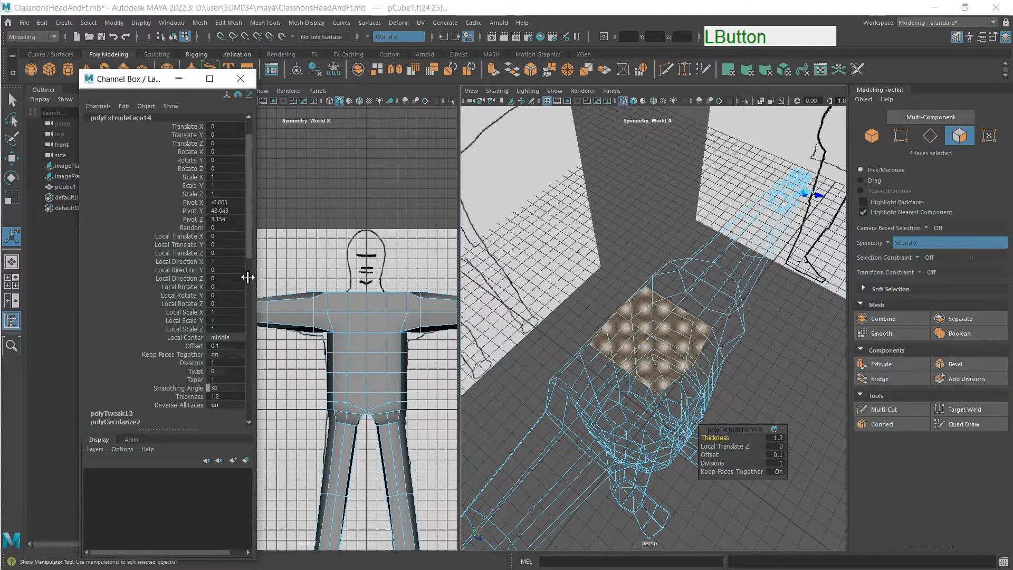
pyautogui.scroll(-5, 223, 306)
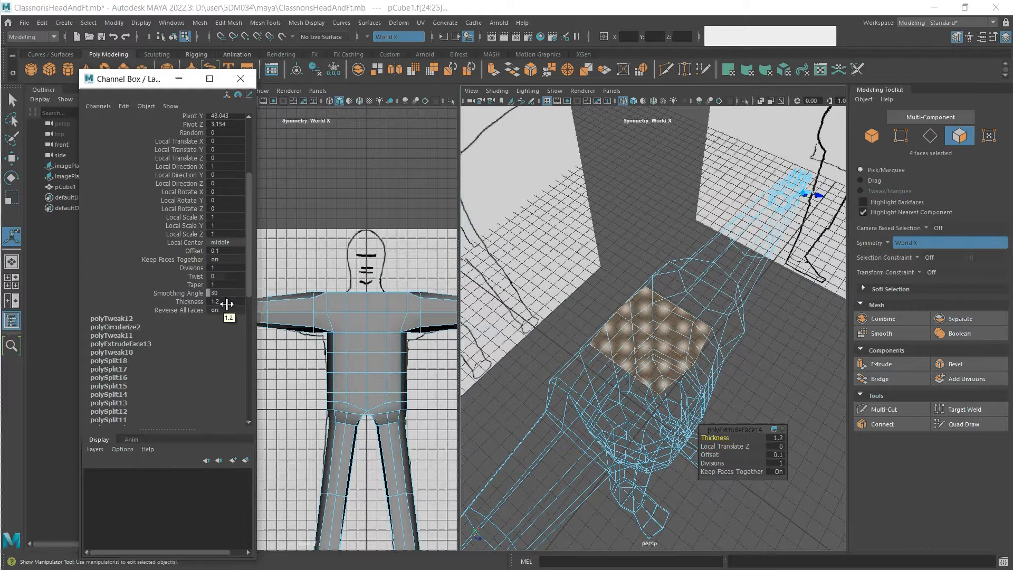
pyautogui.click(134, 345)
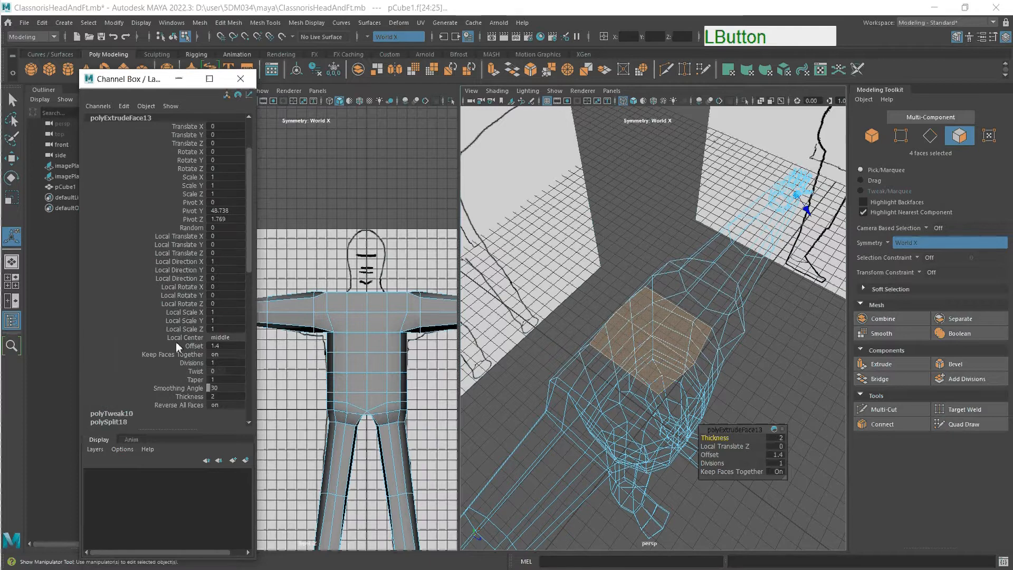
pyautogui.scroll(-1, 213, 315)
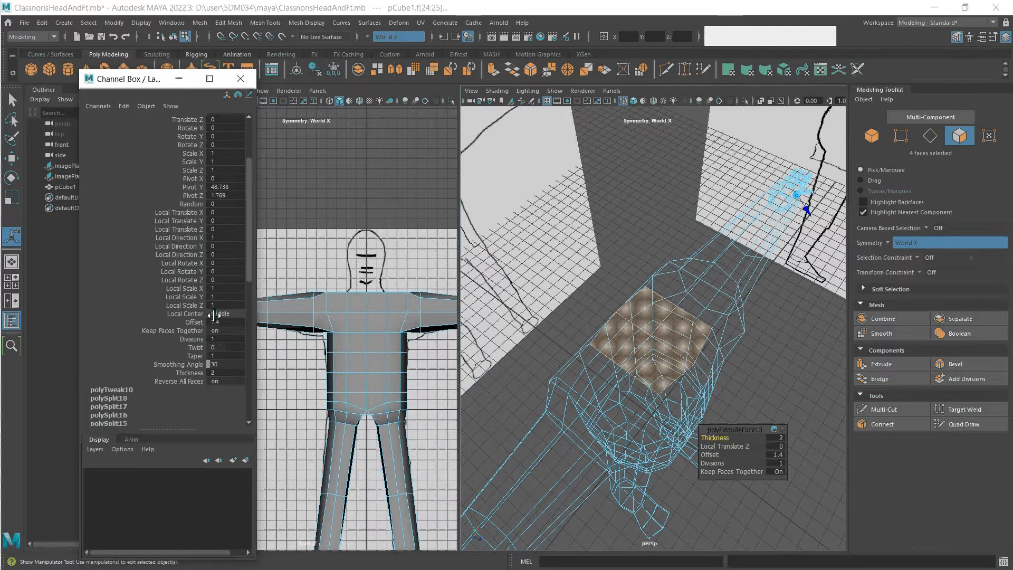
pyautogui.click(124, 106)
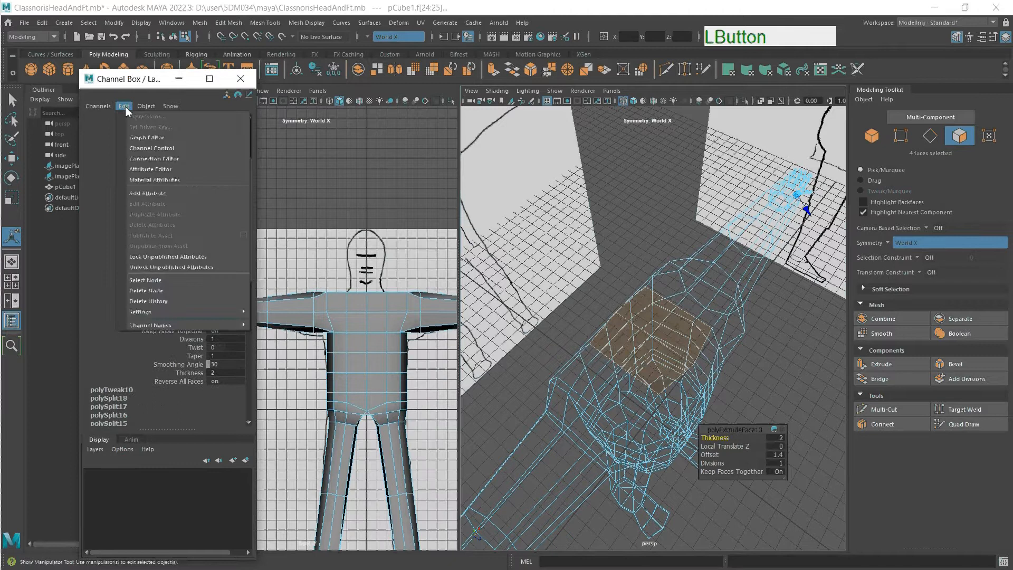
pyautogui.click(153, 291)
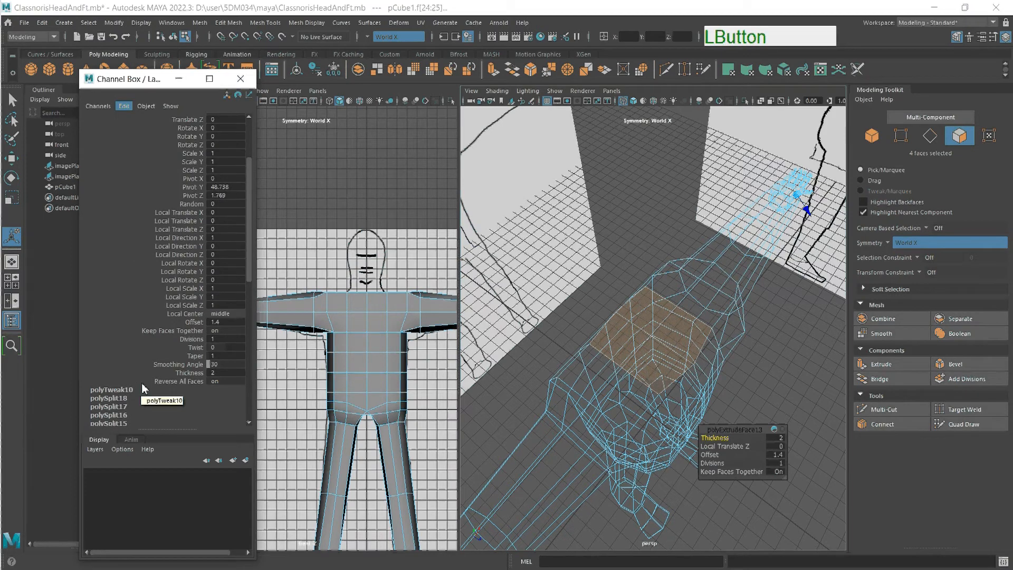
# Examine the offset, divisions and thickness settings of the polyExtrudeFace12 history node.
pyautogui.scroll(-1, 169, 361)
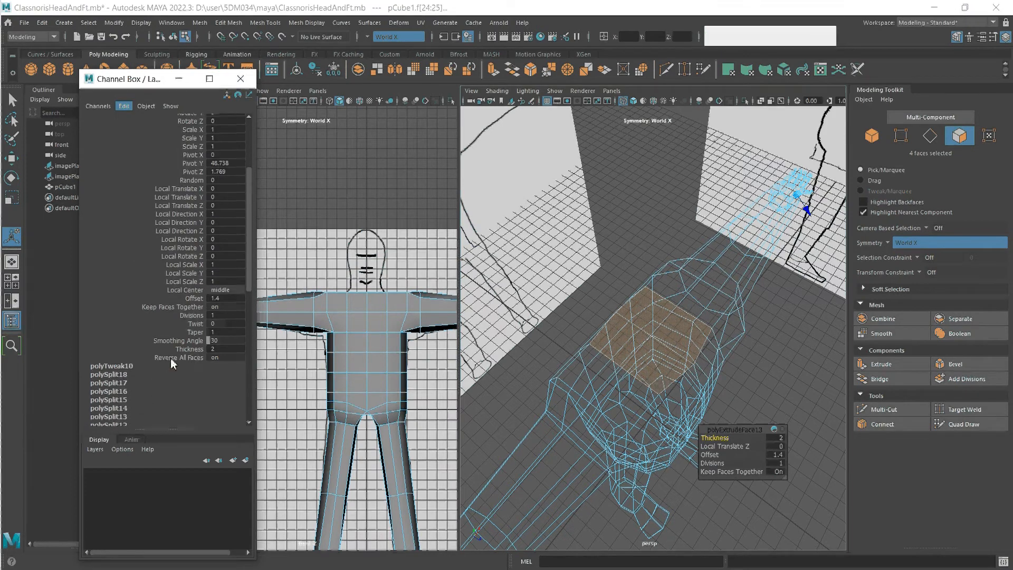
pyautogui.scroll(-5, 170, 358)
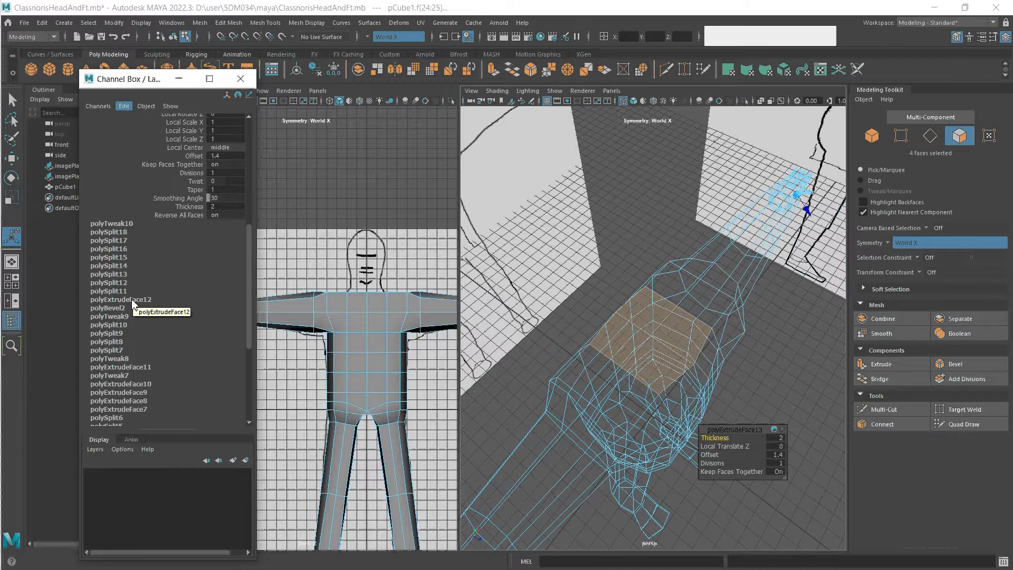
pyautogui.click(132, 301)
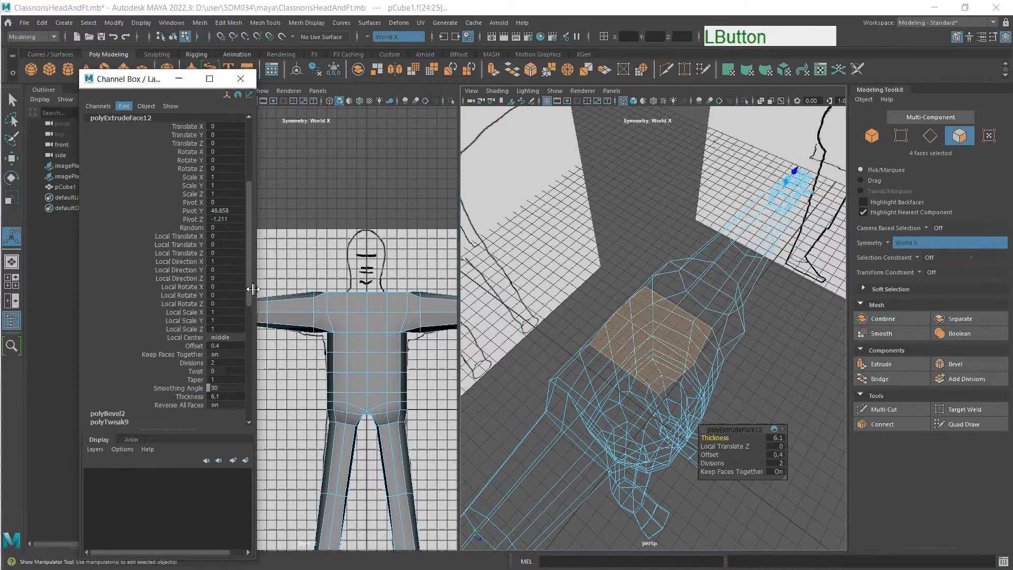
pyautogui.moveTo(249, 286); pyautogui.dragTo(248, 307)
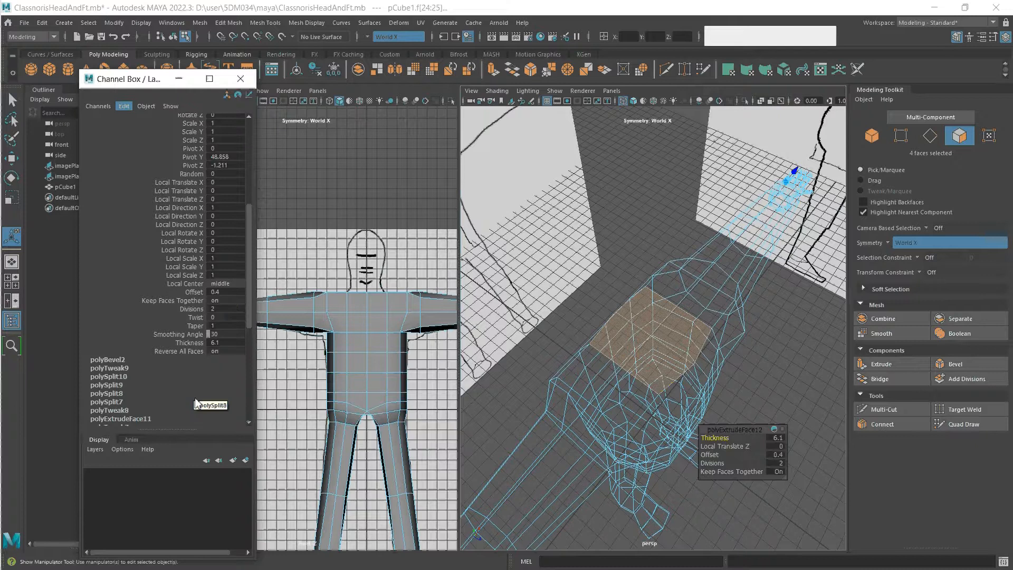
pyautogui.moveTo(250, 311); pyautogui.dragTo(252, 356)
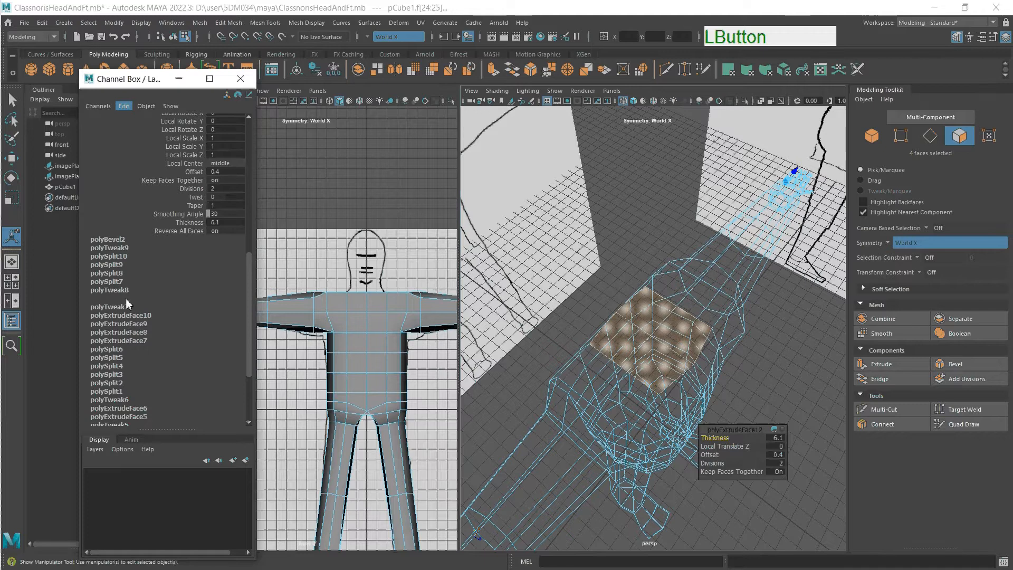
# Examine the offset and thickness settings of the history nodes from polyExtrudeFace11 down to polyExtrudeFace7.
pyautogui.click(126, 298)
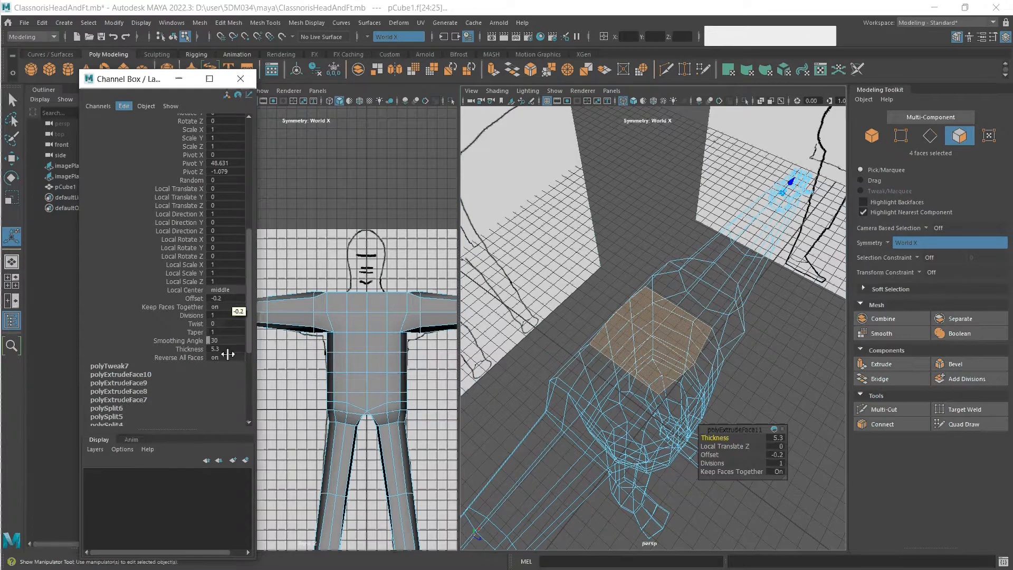
pyautogui.click(119, 374)
pyautogui.scroll(-4, 122, 372)
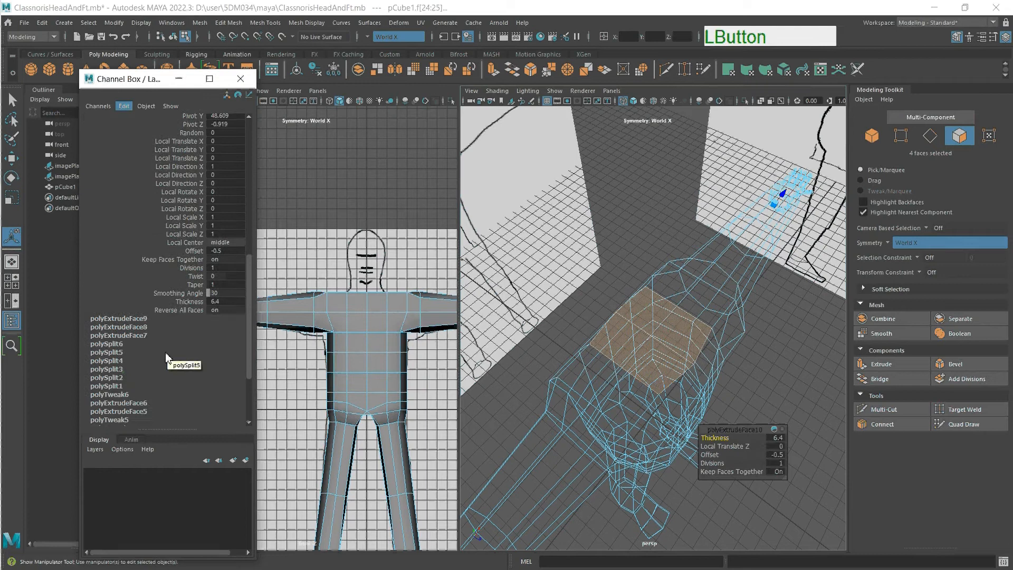
pyautogui.click(132, 319)
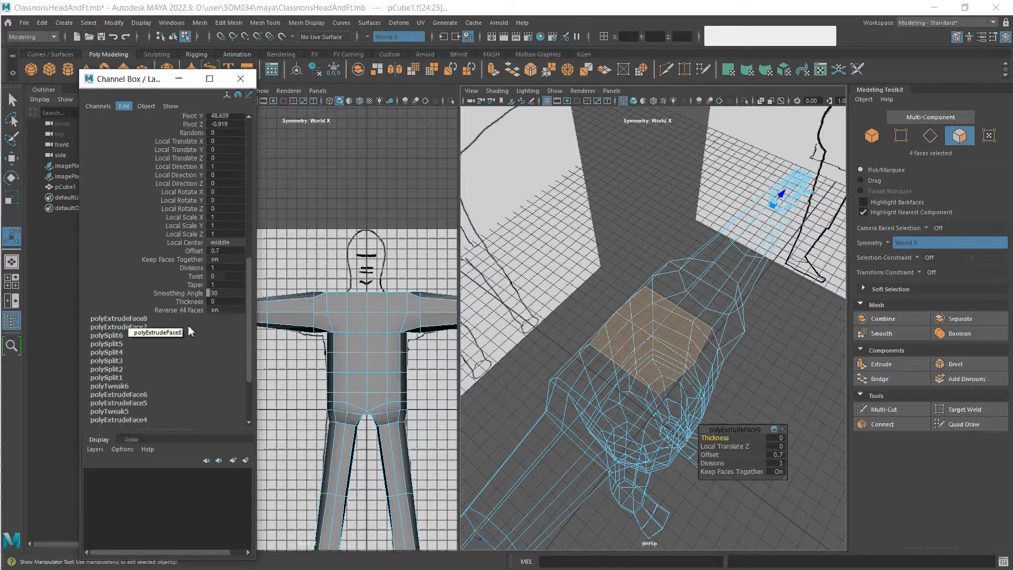
pyautogui.click(120, 319)
pyautogui.scroll(2, 227, 319)
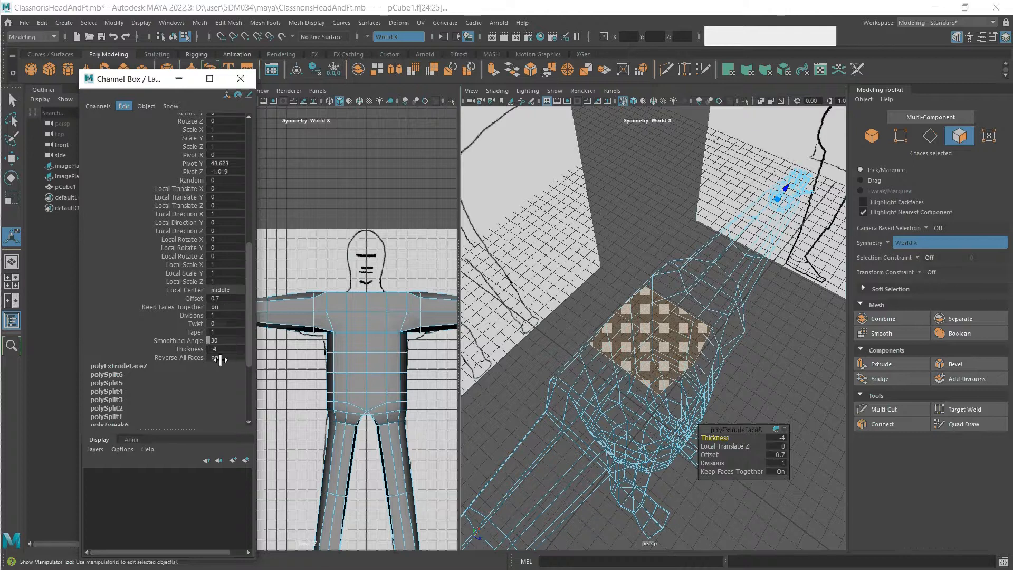
pyautogui.click(124, 366)
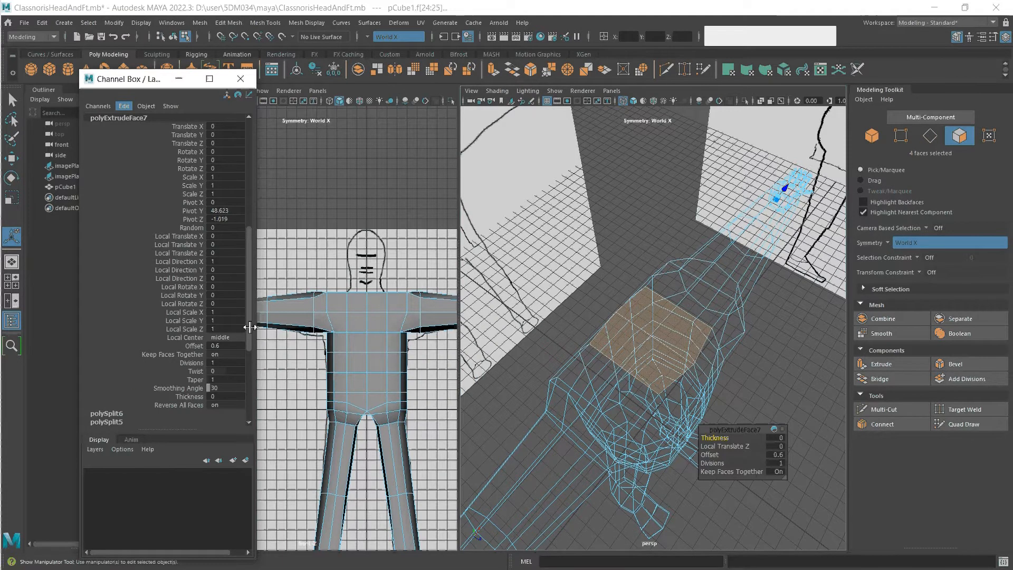
pyautogui.moveTo(248, 329); pyautogui.dragTo(280, 185)
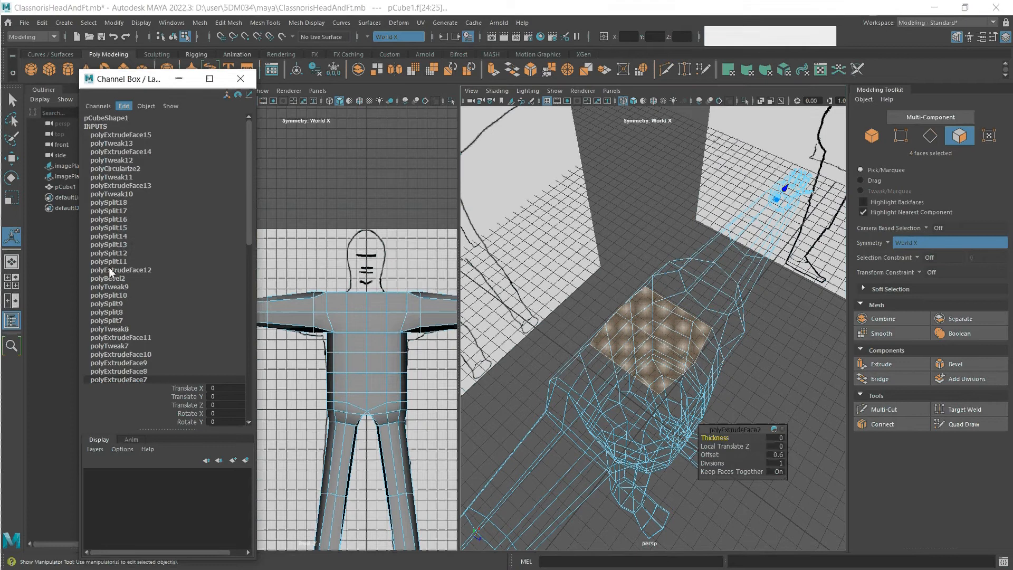
# Check the Delete Node and Delete History options and look through the mesh's list of construction history nodes.
pyautogui.click(124, 105)
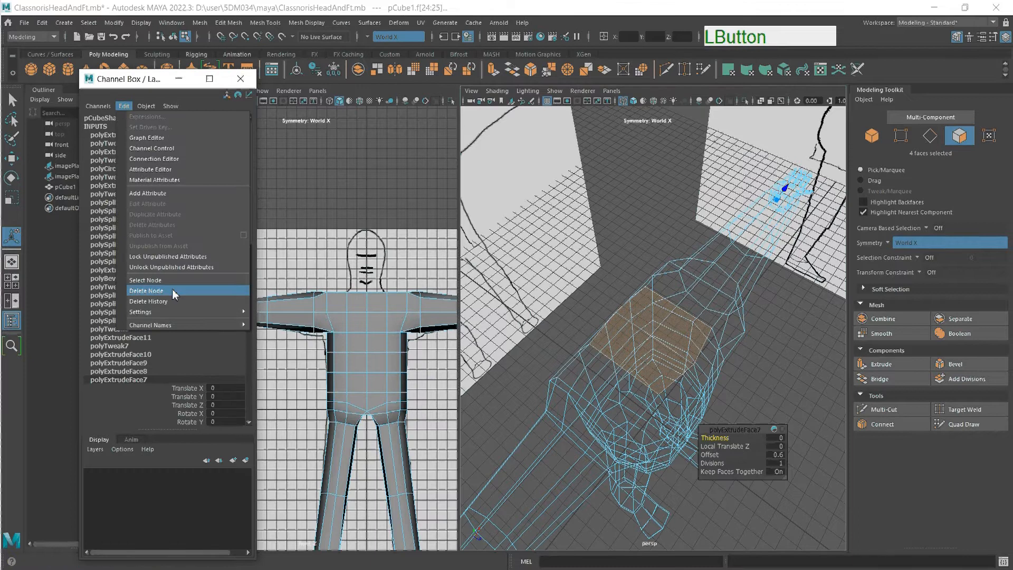
pyautogui.click(168, 299)
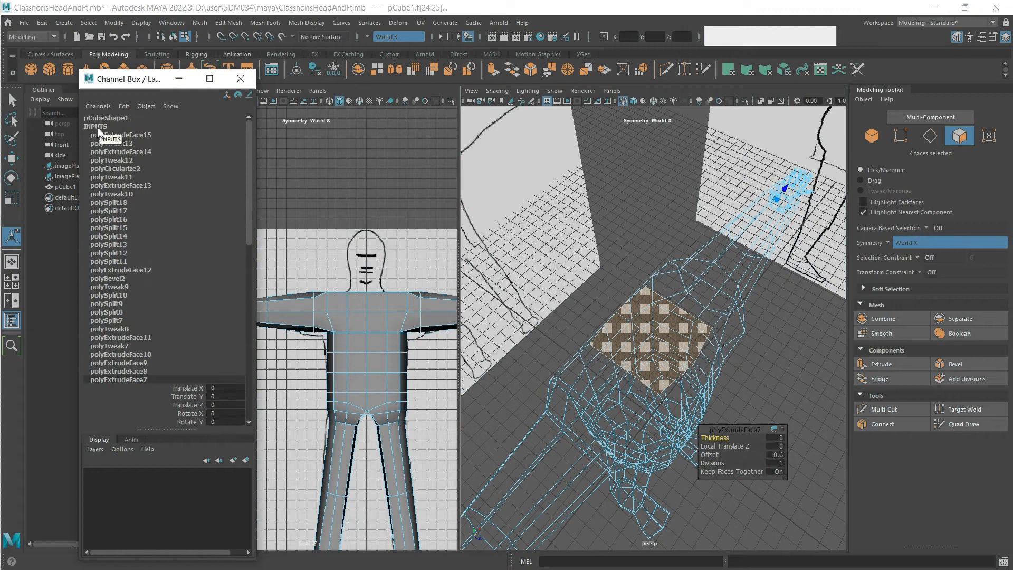
pyautogui.scroll(-3, 168, 207)
pyautogui.scroll(3, 168, 207)
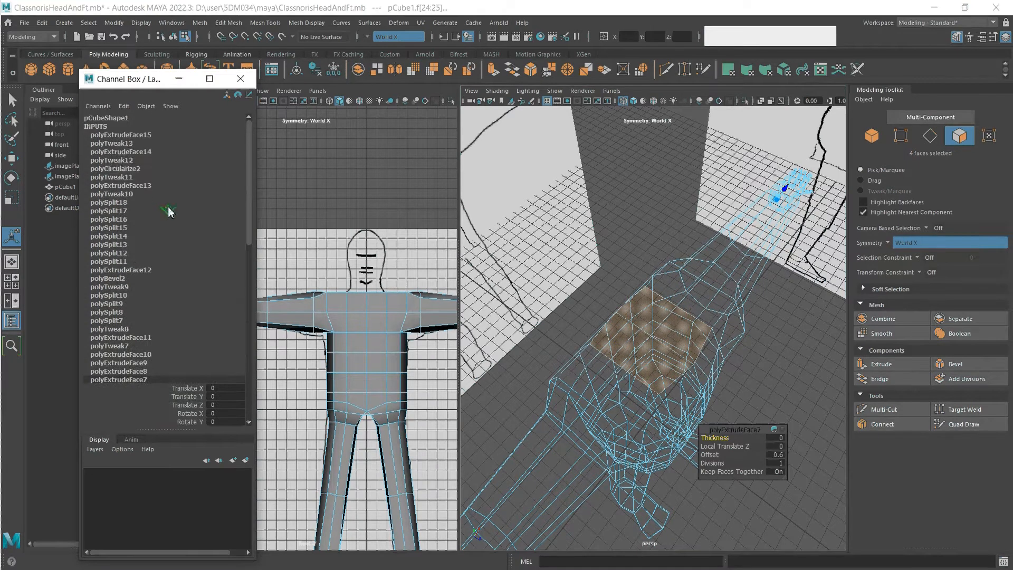
# Reopen the polyExtrudeFace15 node, check the Delete History option for it, and review the list of inputs.
pyautogui.click(139, 136)
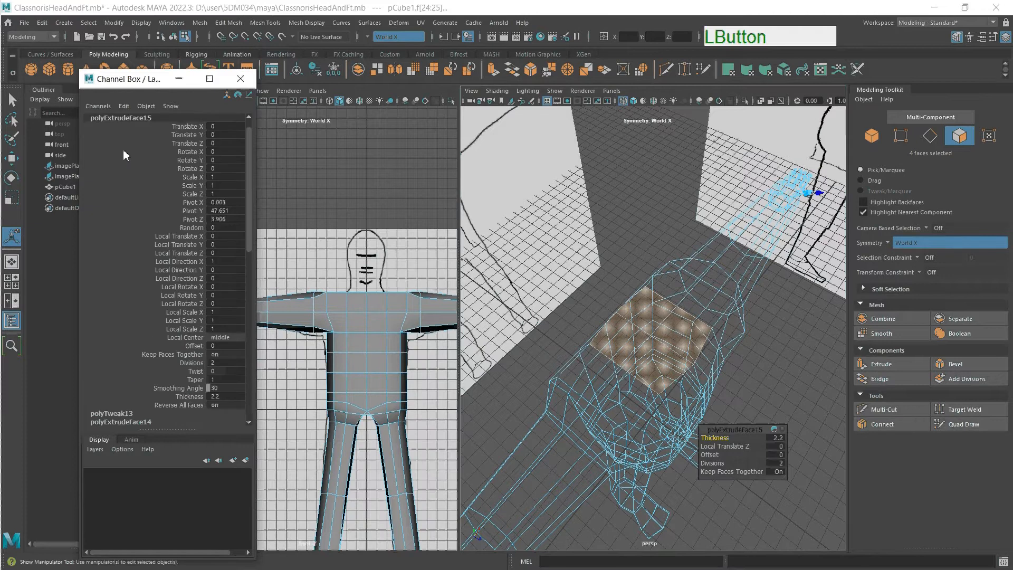
pyautogui.scroll(1, 158, 254)
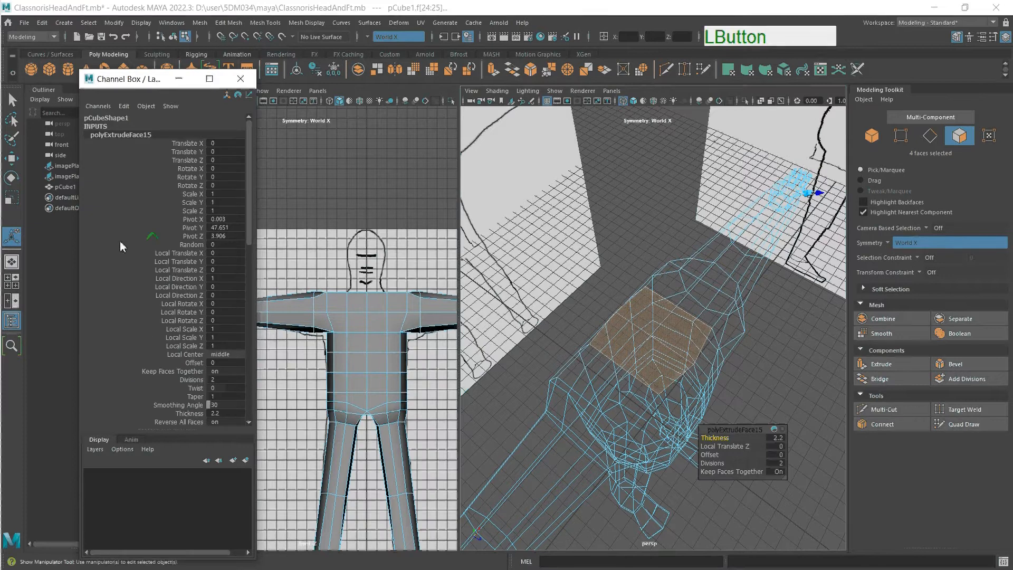
pyautogui.click(124, 106)
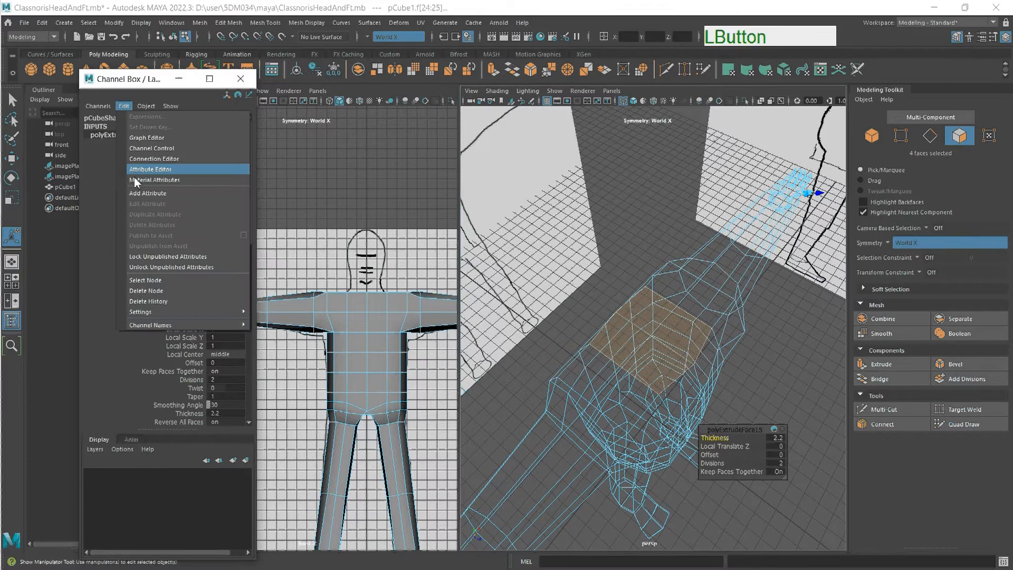
pyautogui.click(156, 302)
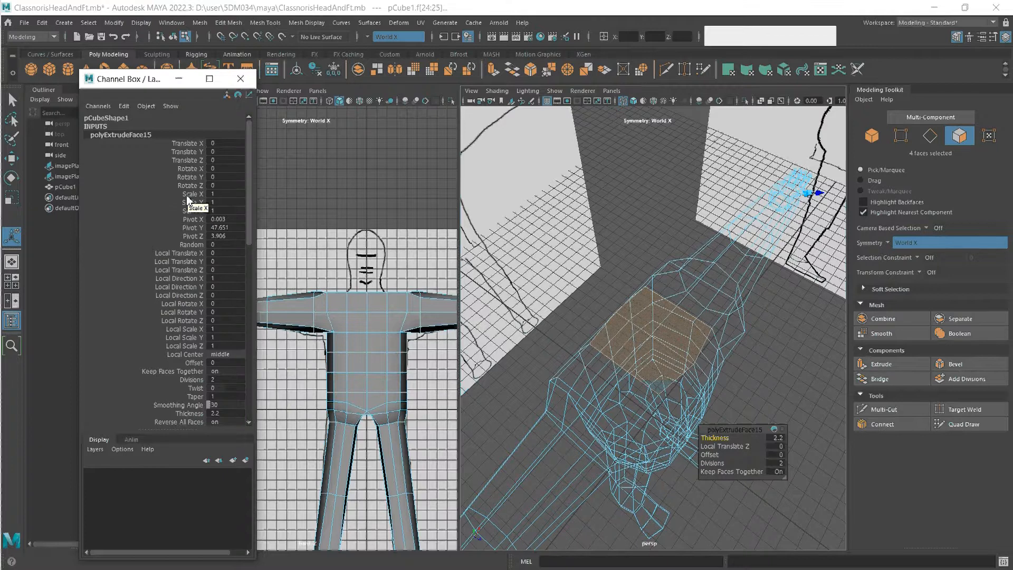
pyautogui.scroll(-10, 182, 203)
pyautogui.scroll(10, 182, 209)
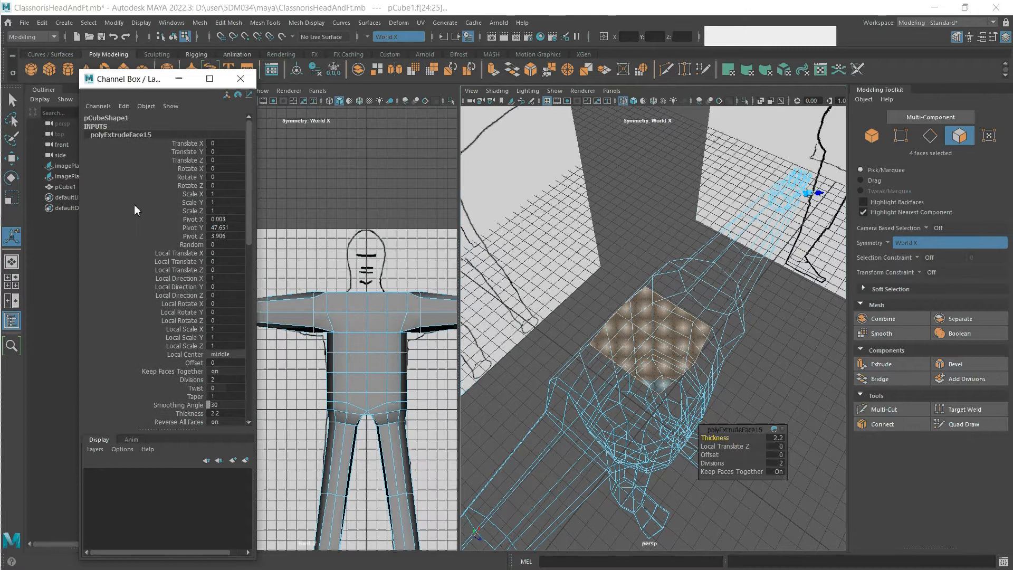
pyautogui.click(117, 118)
pyautogui.click(117, 118)
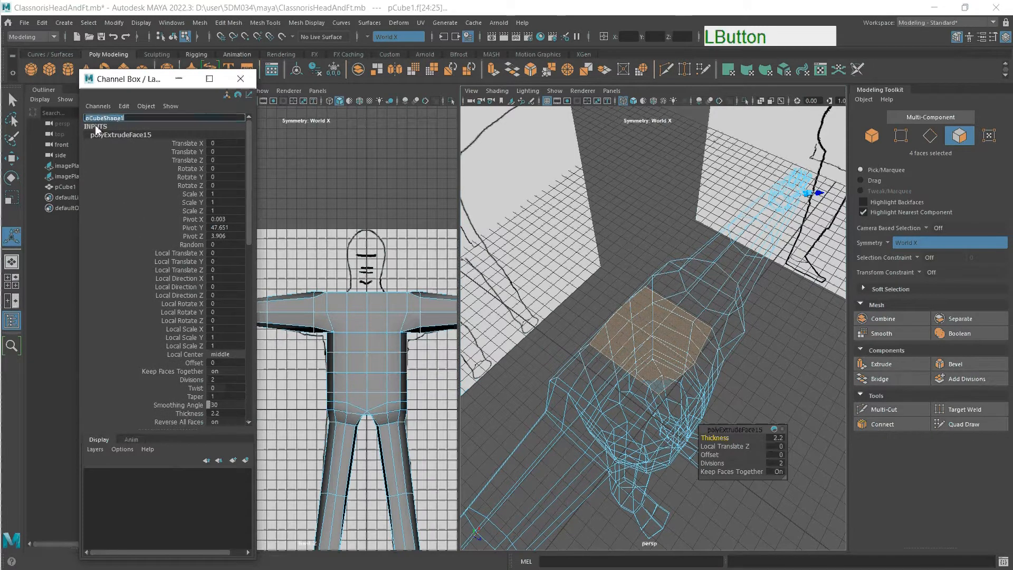
pyautogui.click(95, 125)
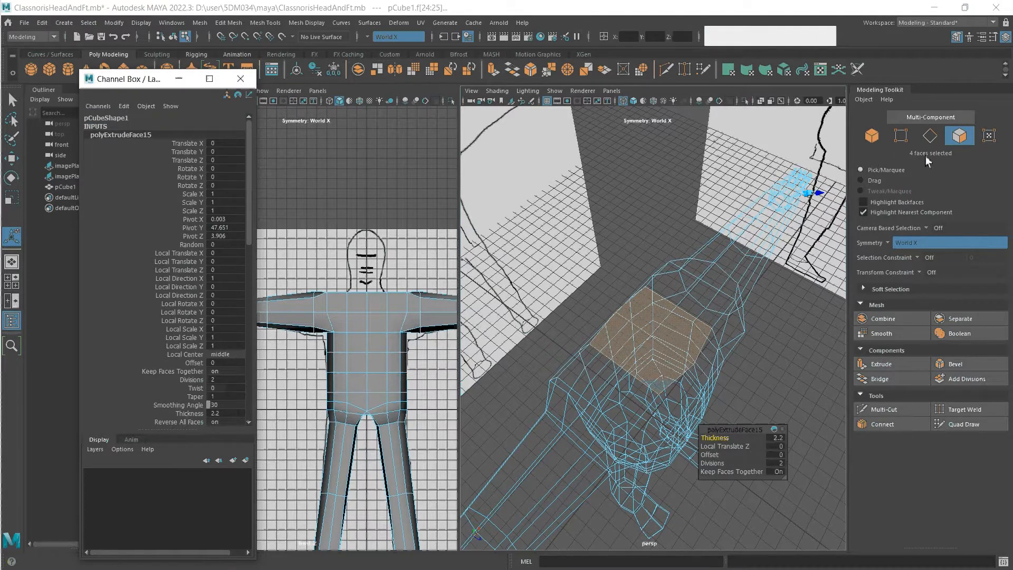
# Shade the perspective view and delete the whole character mesh's construction history in object mode.
pyautogui.click(634, 101)
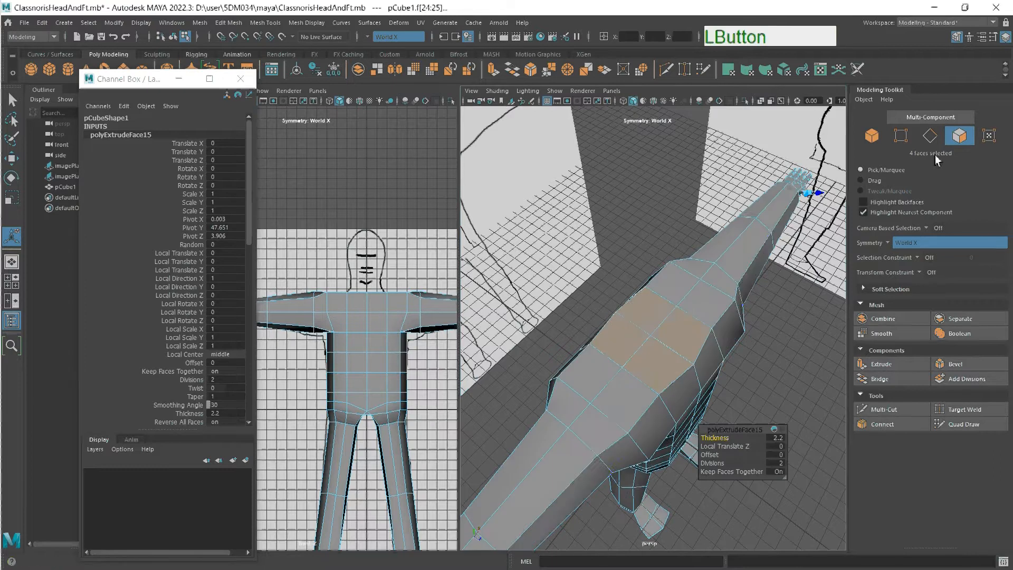
pyautogui.click(874, 138)
pyautogui.click(622, 211)
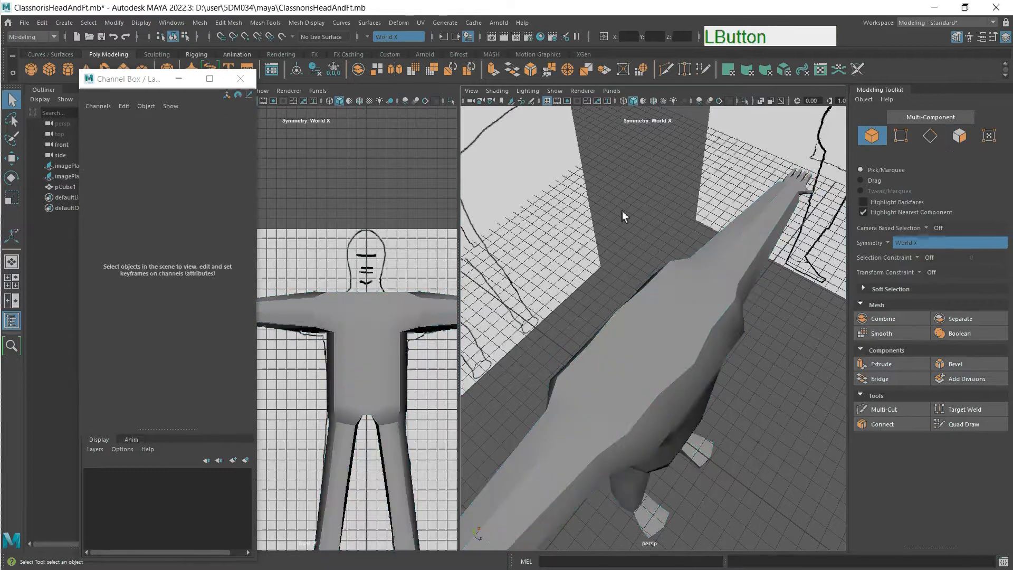
pyautogui.click(660, 324)
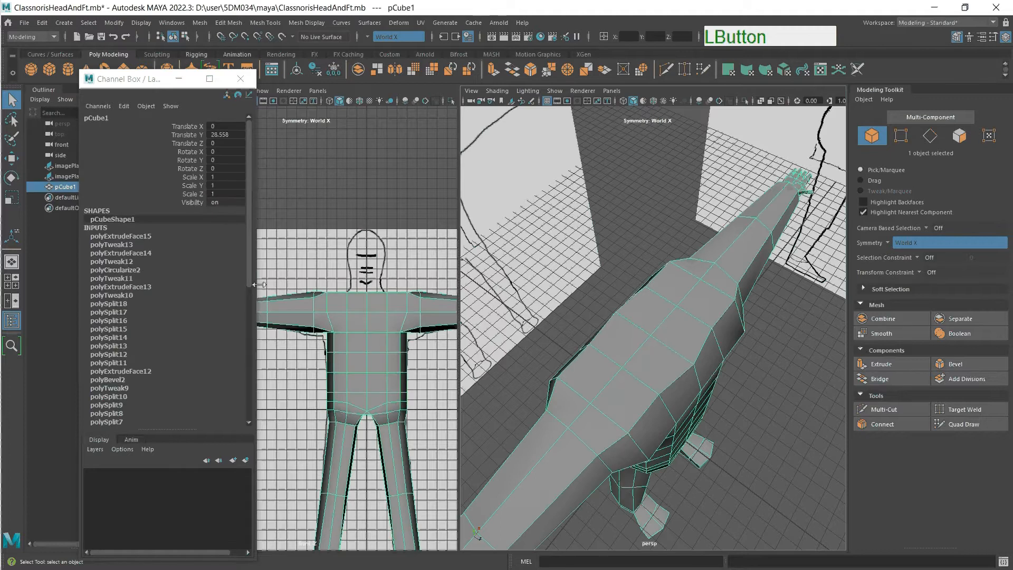
pyautogui.click(124, 106)
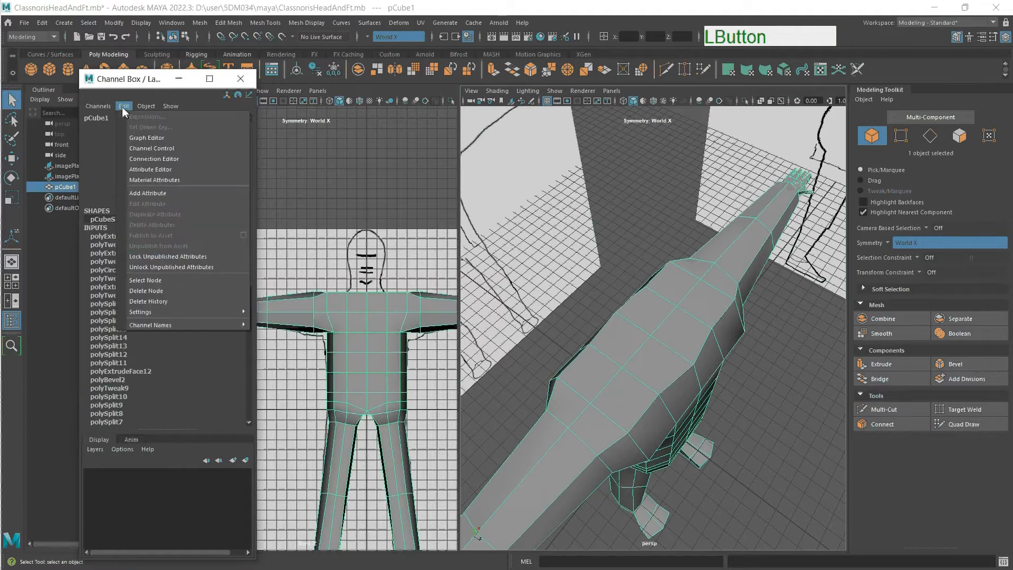
pyautogui.click(148, 301)
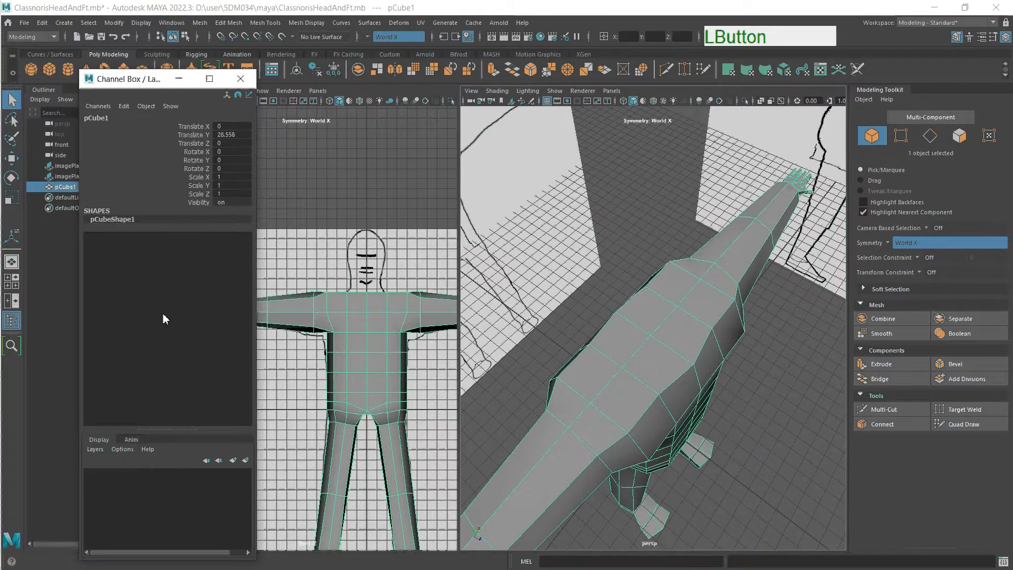
# Extrude the four faces on top of the torso upward by about 6.6 with 3 divisions to form the neck.
pyautogui.click(959, 139)
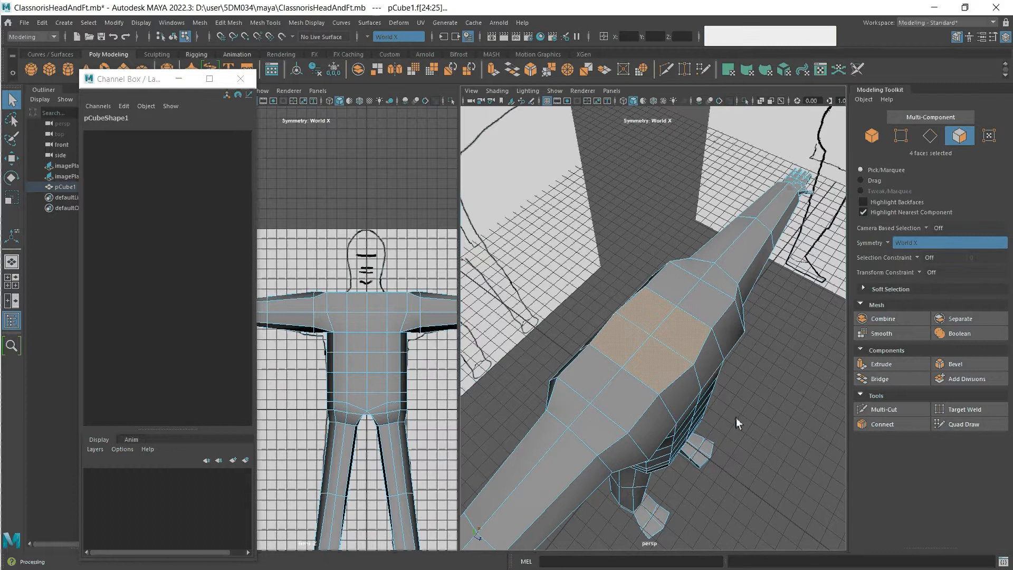
pyautogui.moveTo(736, 417)
pyautogui.keyDown('alt'); pyautogui.mouseDown()
pyautogui.moveTo(735, 427)
pyautogui.moveTo(726, 413)
pyautogui.mouseUp(); pyautogui.keyUp('alt')
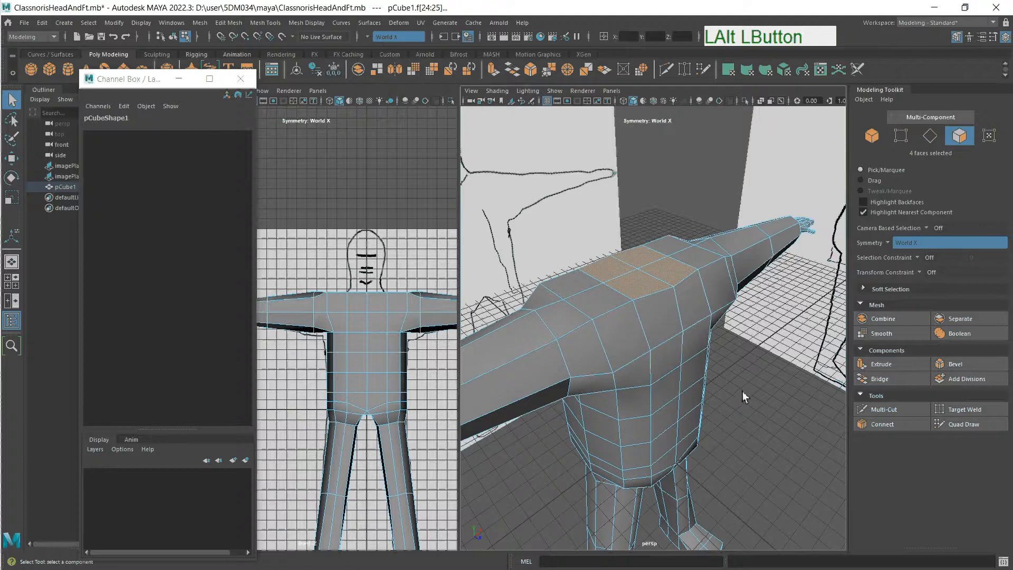
pyautogui.click(897, 364)
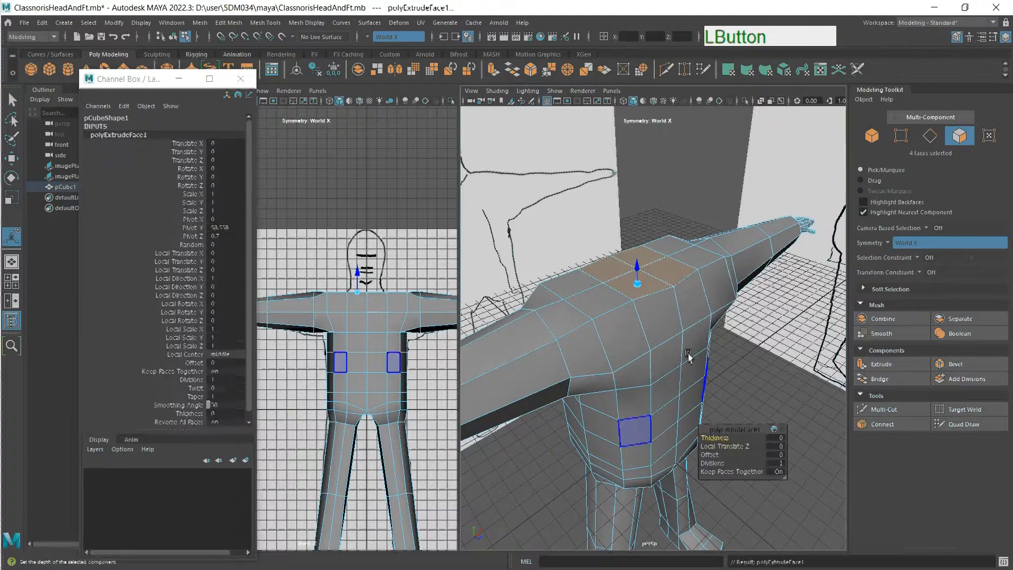
pyautogui.moveTo(639, 269); pyautogui.dragTo(640, 233)
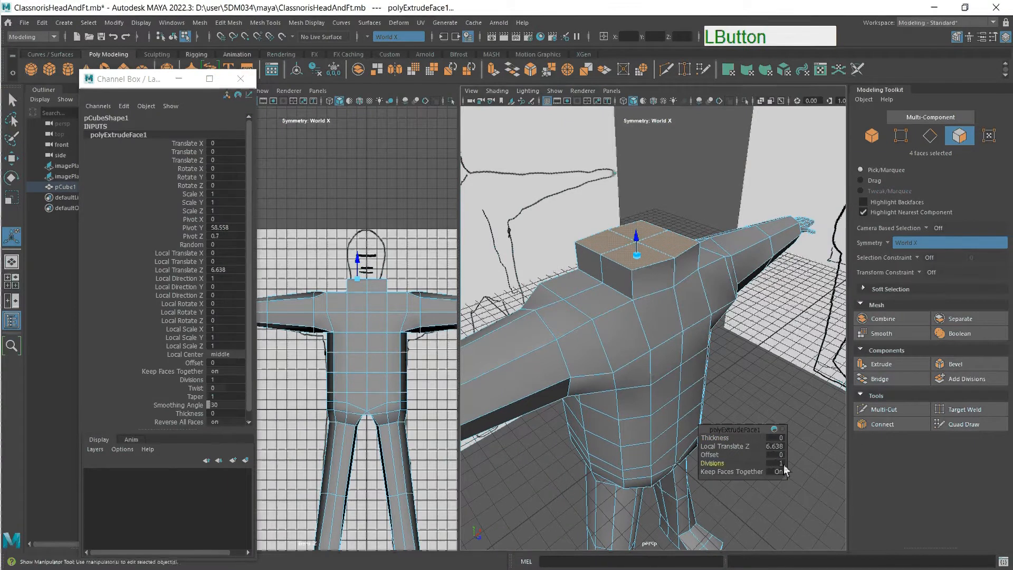
pyautogui.moveTo(787, 471); pyautogui.dragTo(779, 493, button='middle')
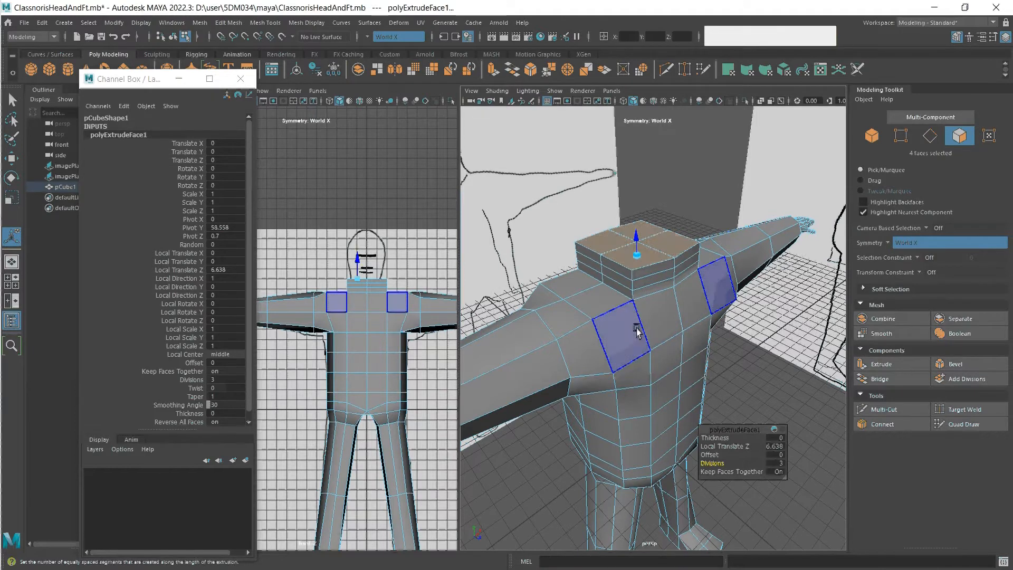
pyautogui.press('w')
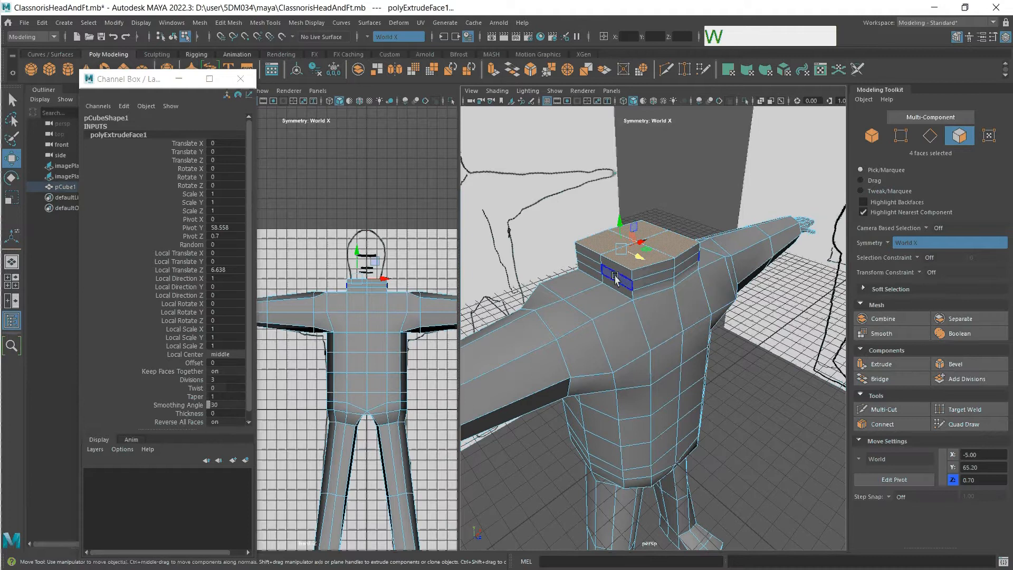
pyautogui.press('q')
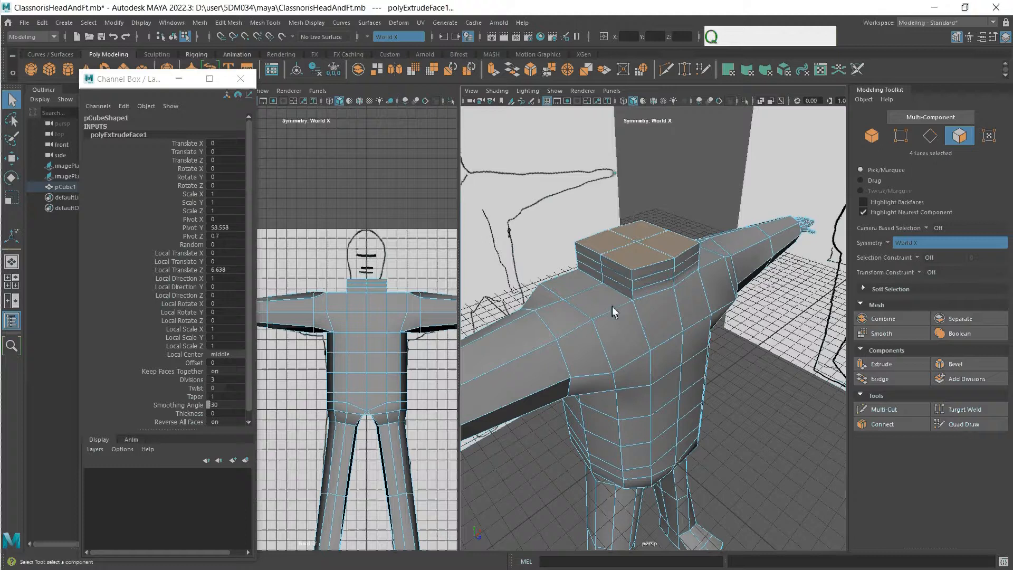
# Try to select the middle loop of faces around the extruded neck, and undo the last unwanted selection.
pyautogui.click(618, 280)
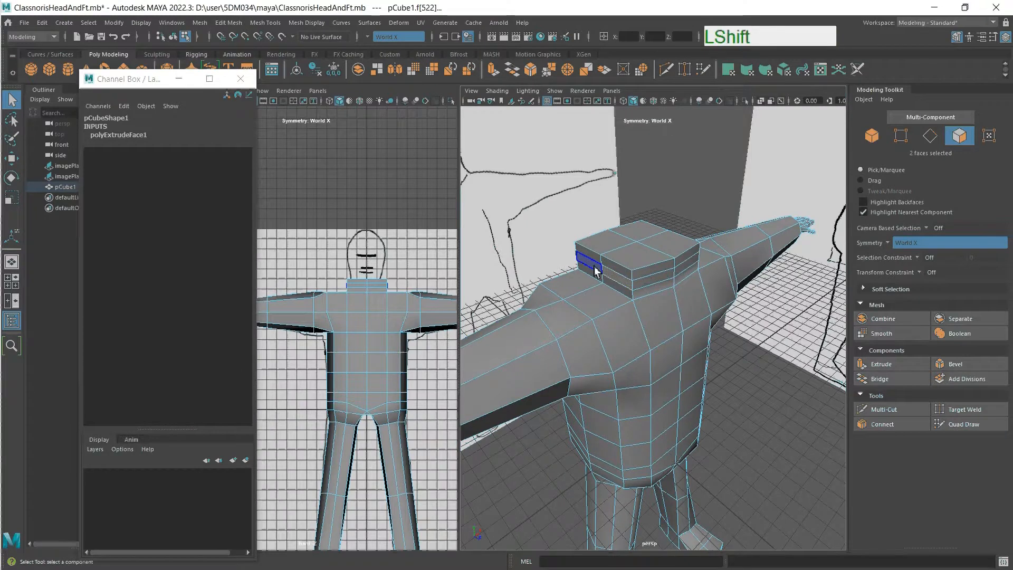
pyautogui.keyDown('shift'); pyautogui.click(594, 271); pyautogui.keyUp('shift')
pyautogui.keyDown('shift'); pyautogui.doubleClick(595, 270); pyautogui.keyUp('shift')
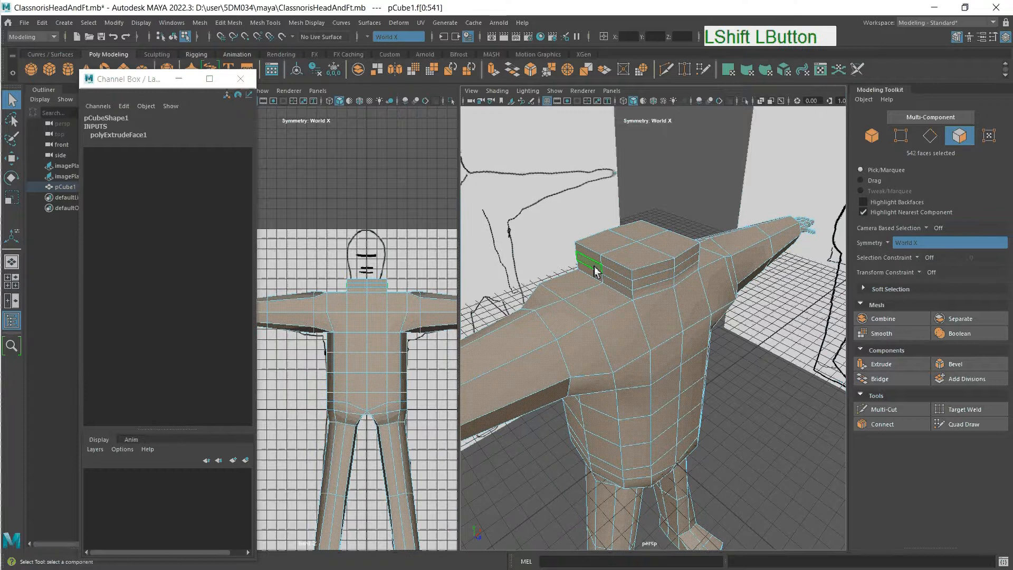
pyautogui.keyDown('shift'); pyautogui.click(595, 271); pyautogui.keyUp('shift')
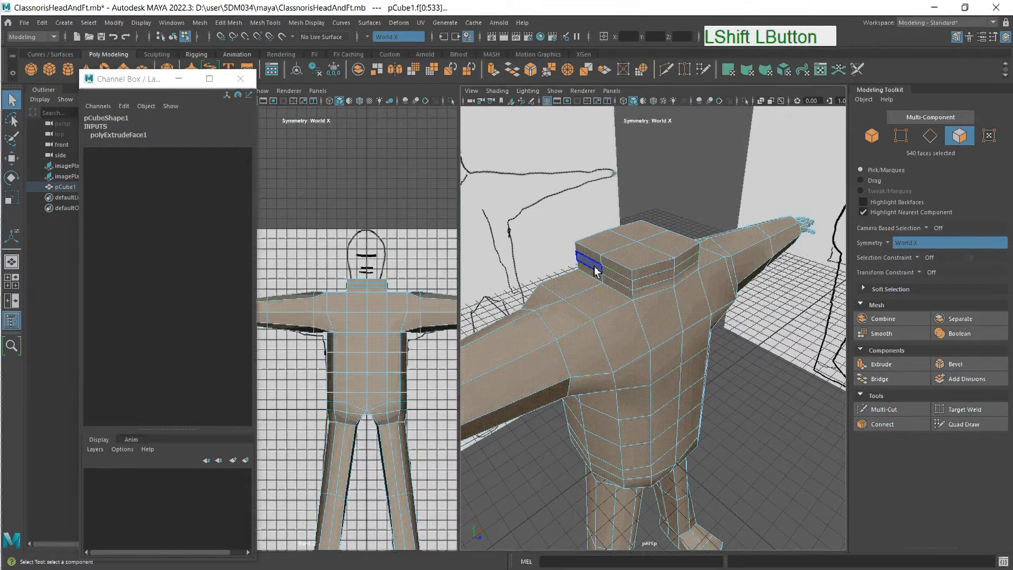
pyautogui.keyDown('shift'); pyautogui.click(624, 285); pyautogui.keyUp('shift')
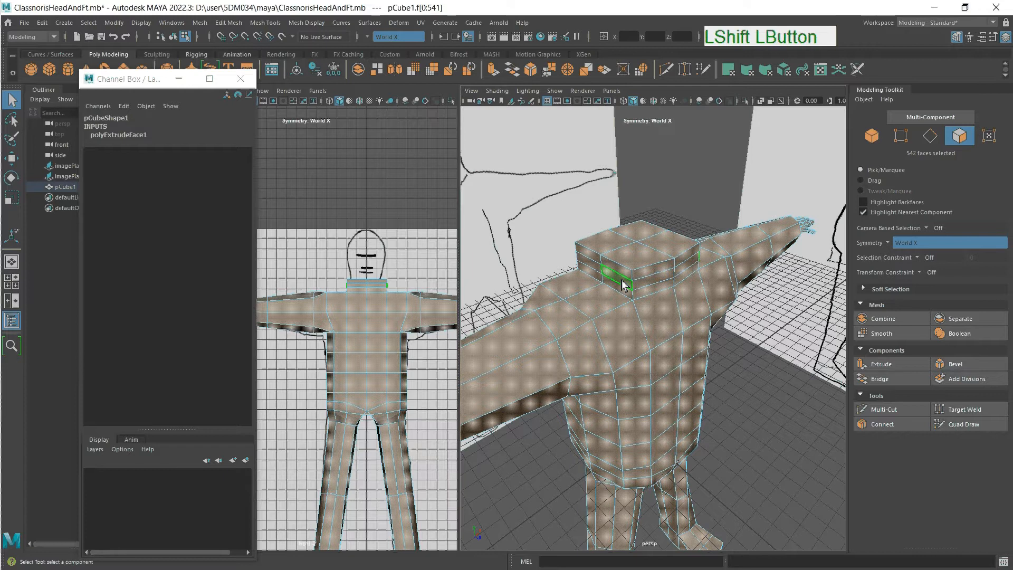
pyautogui.click(624, 285)
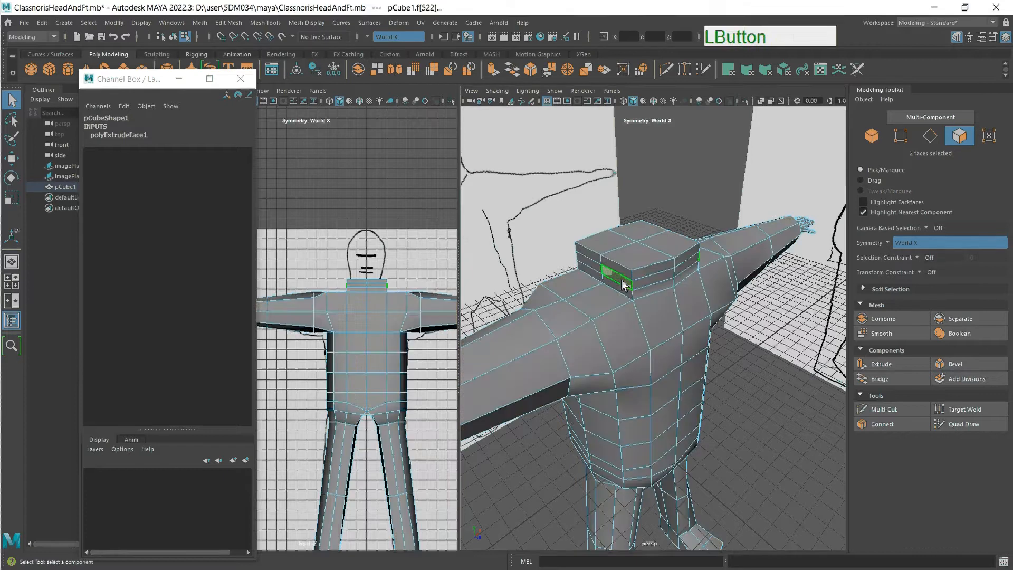
pyautogui.keyDown('shift'); pyautogui.click(595, 271); pyautogui.keyUp('shift')
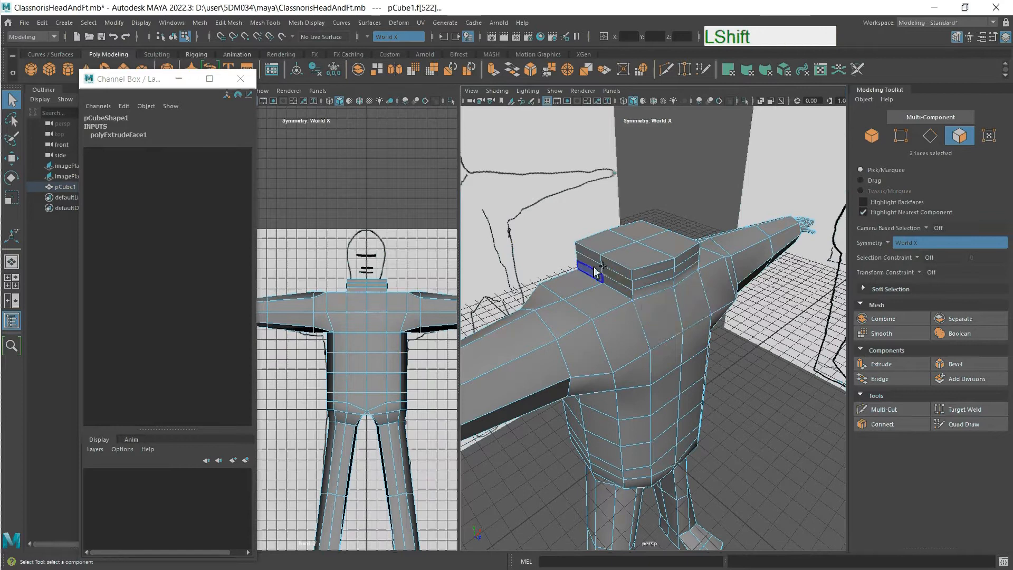
pyautogui.keyDown('shift'); pyautogui.doubleClick(594, 270); pyautogui.keyUp('shift')
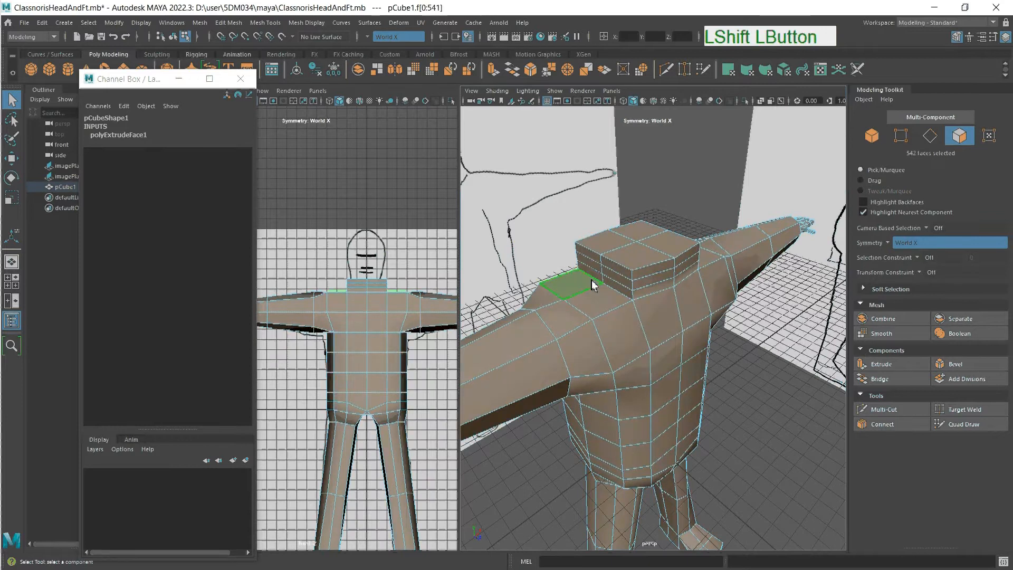
pyautogui.hotkey('ctrl', 'z')
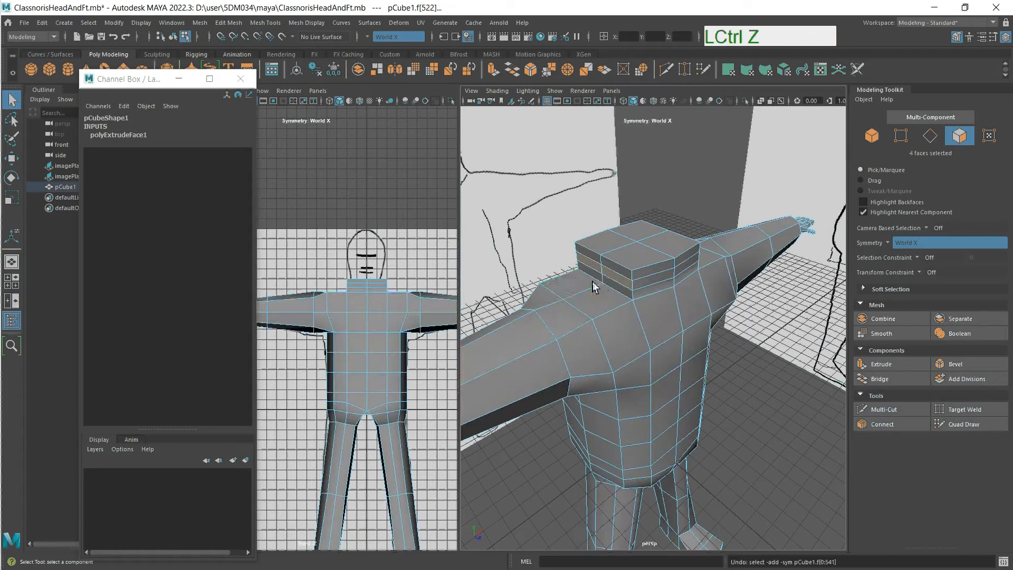
# Delete the middle loop of faces around the neck to separate its top part from the body.
pyautogui.click(626, 280)
pyautogui.keyDown('shift'); pyautogui.doubleClick(594, 267); pyautogui.keyUp('shift')
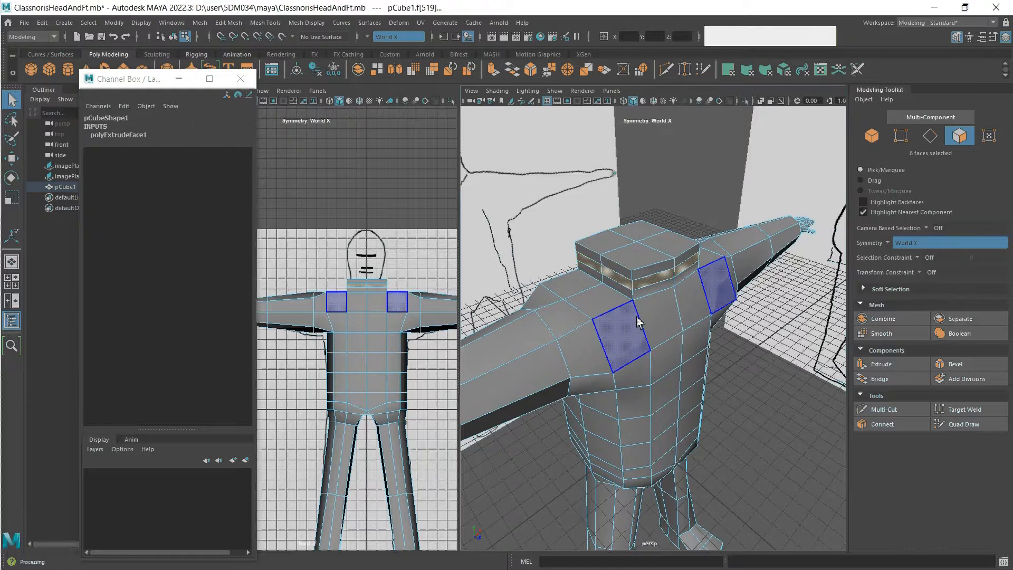
pyautogui.moveTo(633, 317)
pyautogui.keyDown('alt'); pyautogui.mouseDown()
pyautogui.moveTo(723, 305)
pyautogui.moveTo(618, 314)
pyautogui.mouseUp(); pyautogui.keyUp('alt')
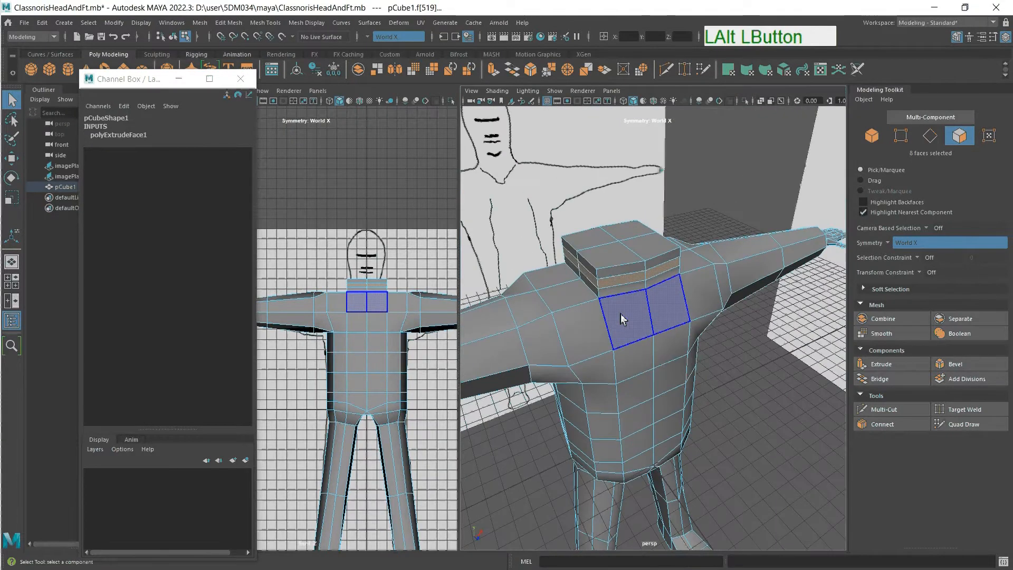
pyautogui.press('Delete')
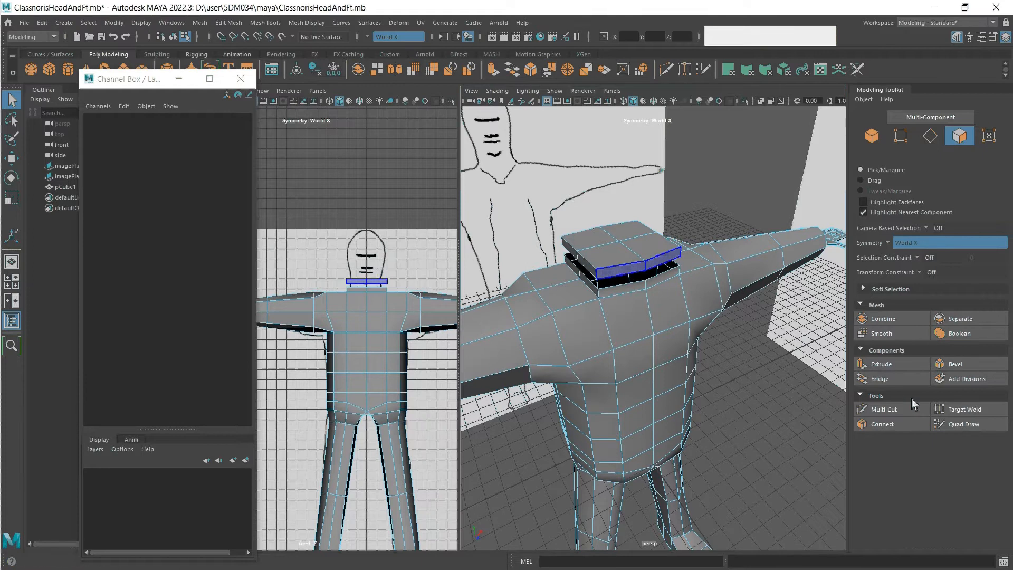
# Select only the four top faces of the separated neck piece using the Drag selection mode.
pyautogui.moveTo(595, 236); pyautogui.dragTo(611, 264)
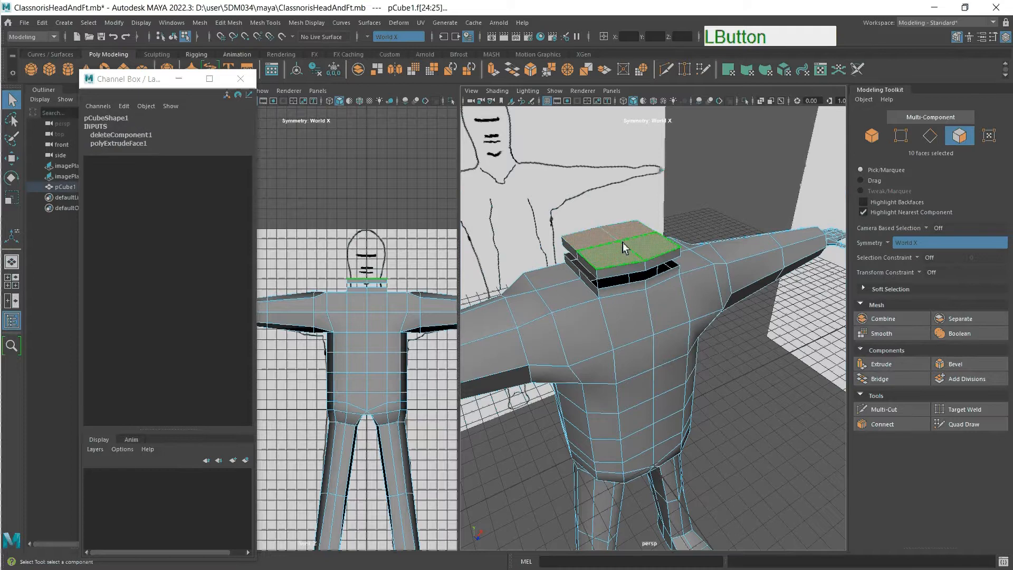
pyautogui.hotkey('ctrl', 'z')
pyautogui.click(860, 180)
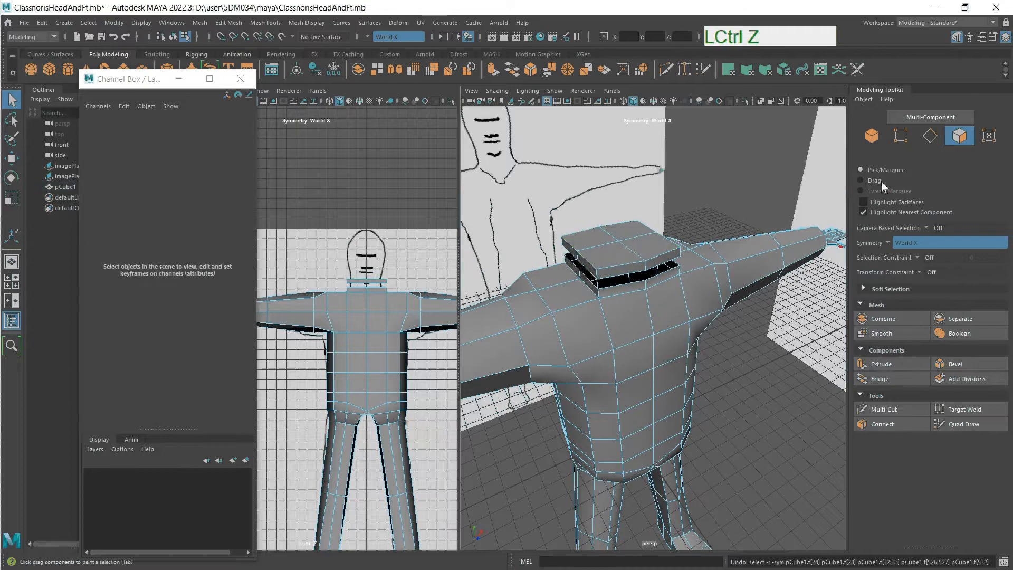
pyautogui.moveTo(630, 232); pyautogui.dragTo(641, 250)
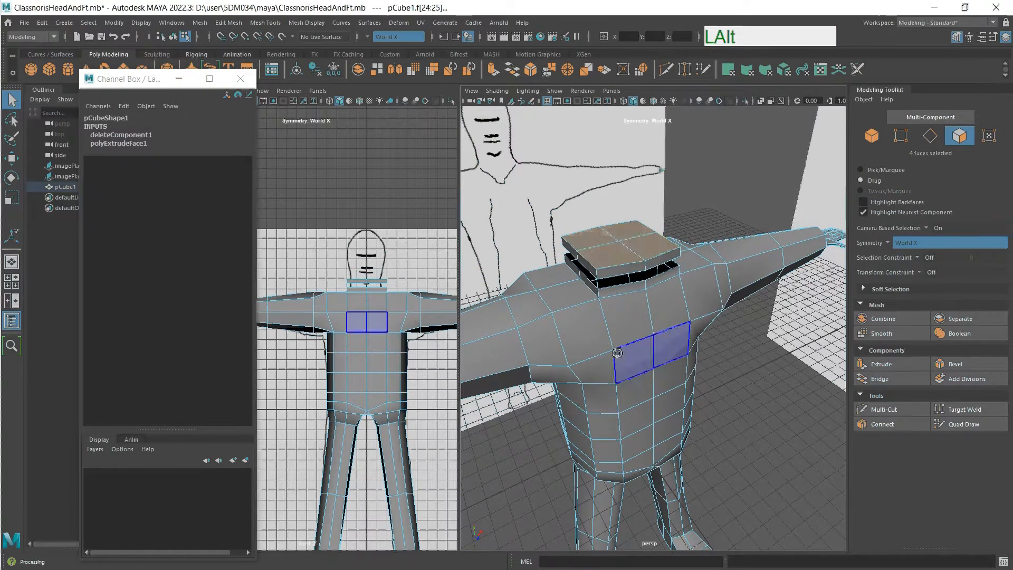
# Extrude the four selected top faces upward by about 24.2 with 2 divisions to form the head block.
pyautogui.click(881, 364)
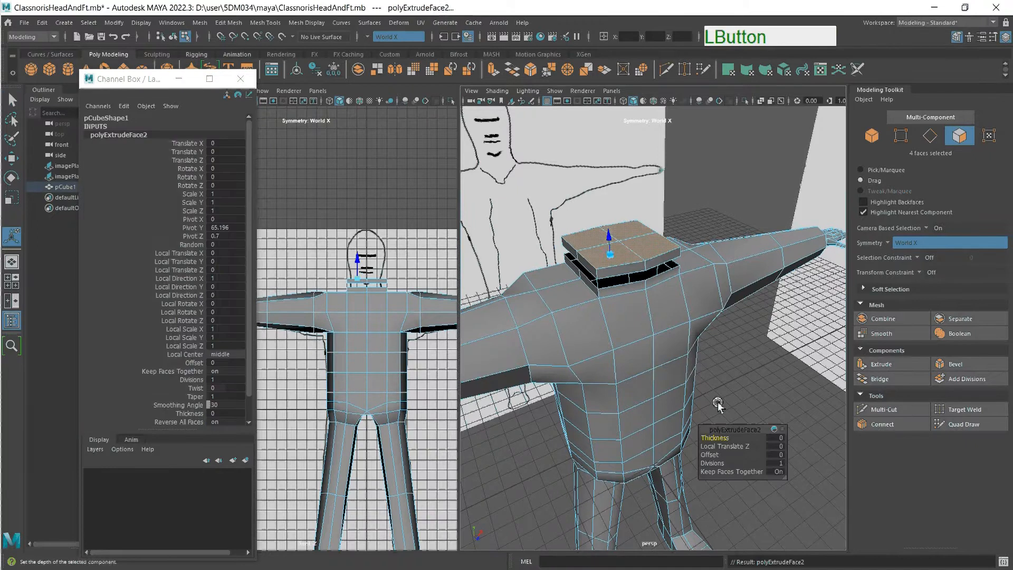
pyautogui.moveTo(614, 256); pyautogui.dragTo(618, 89)
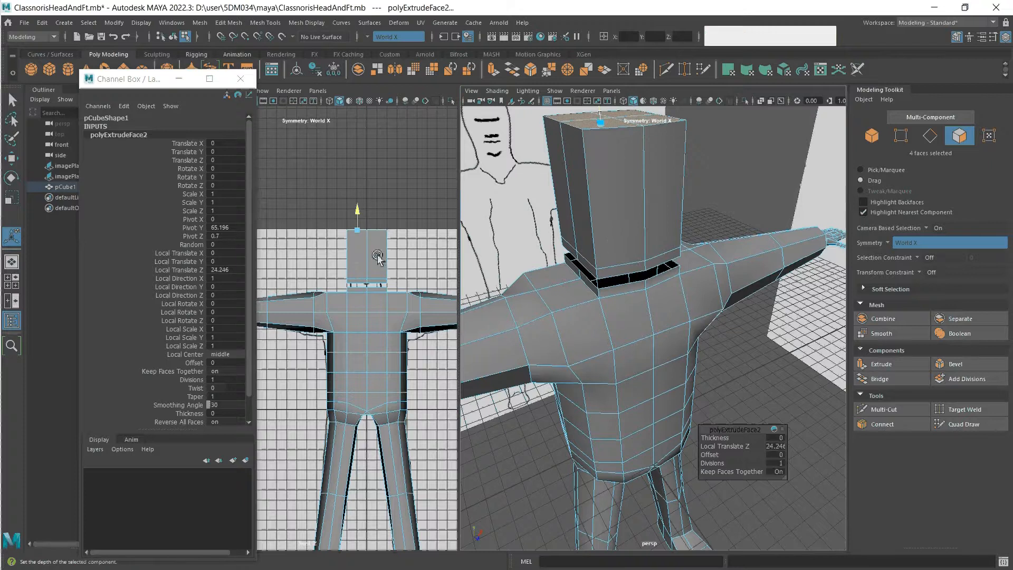
pyautogui.moveTo(780, 469); pyautogui.dragTo(798, 464, button='middle')
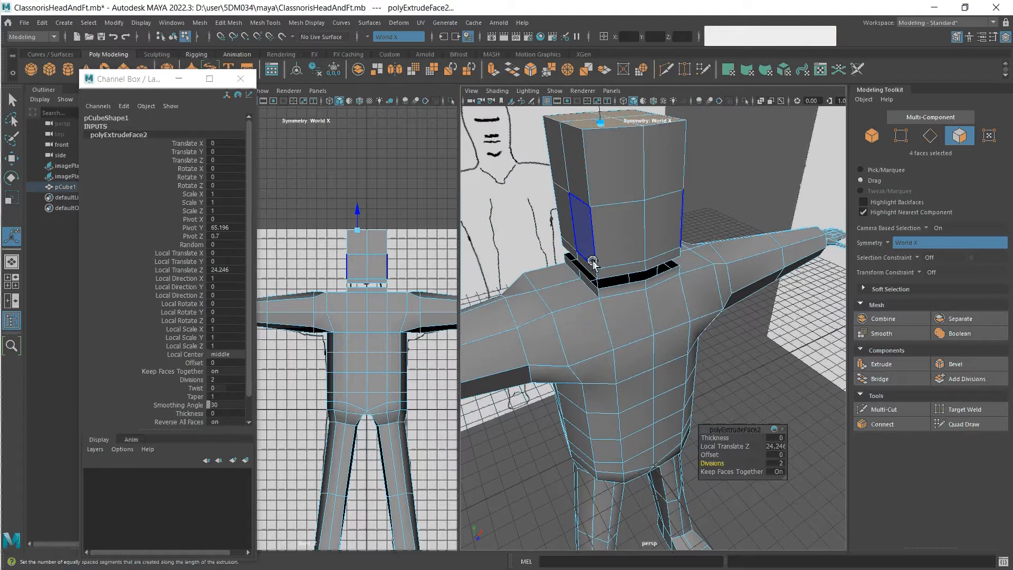
# Examine the gap between the head block and the neck base from a lower viewing angle.
pyautogui.click(617, 302)
pyautogui.keyDown('alt'); pyautogui.moveTo(620, 316); pyautogui.dragTo(626, 290); pyautogui.keyUp('alt')
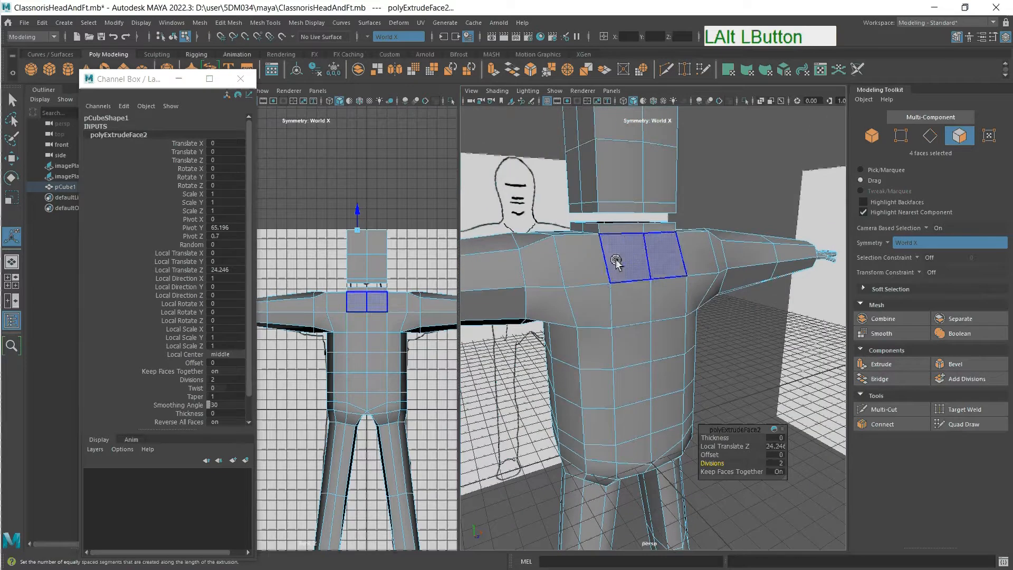
pyautogui.click(599, 283)
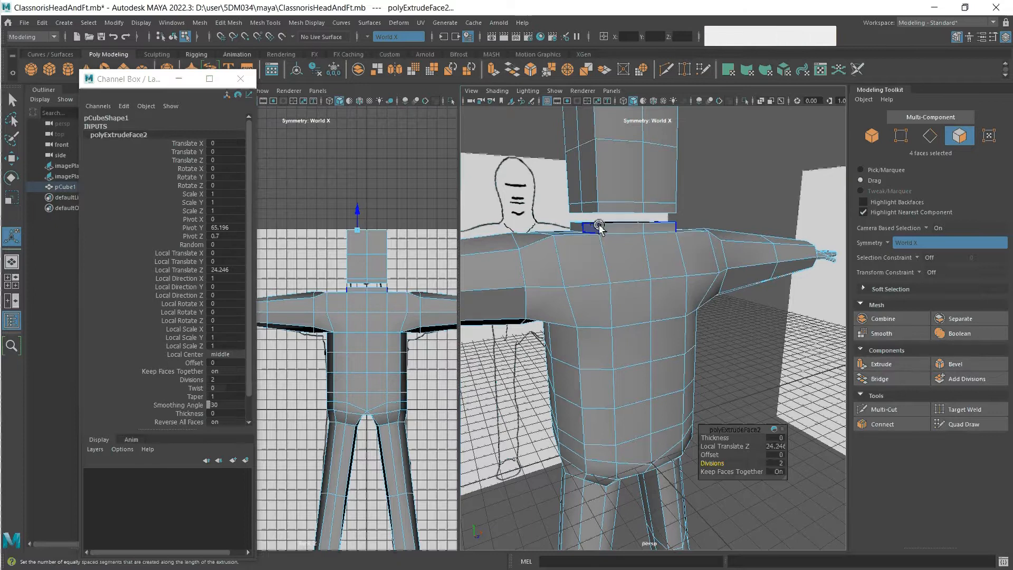
pyautogui.click(628, 237)
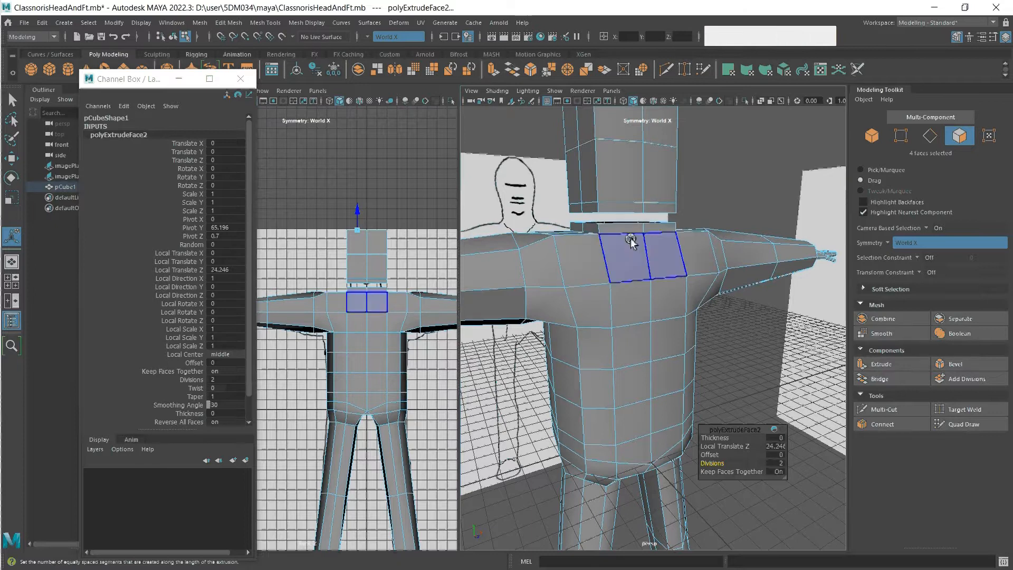
pyautogui.click(627, 171)
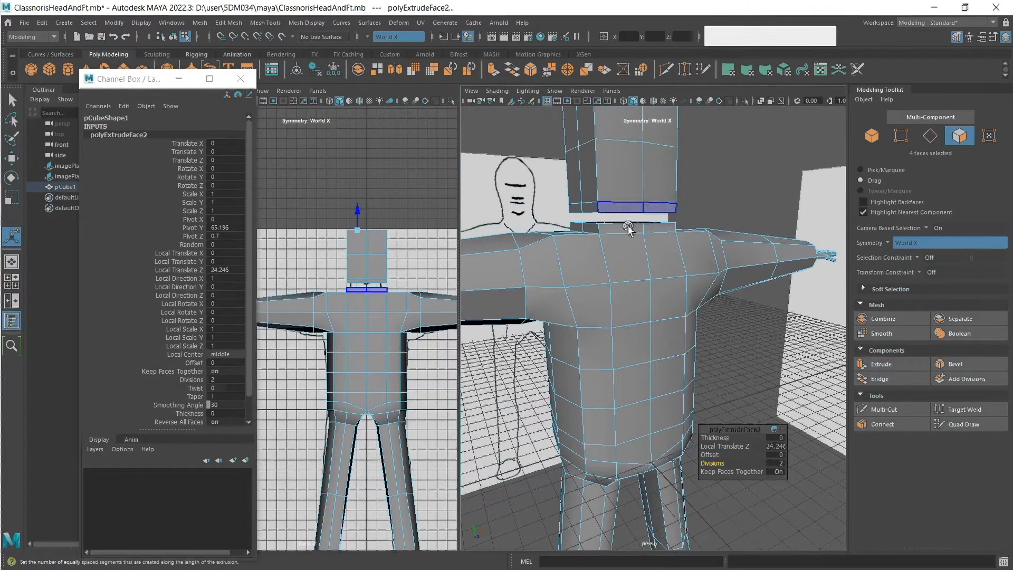
pyautogui.moveTo(620, 250); pyautogui.dragTo(661, 209, button='middle')
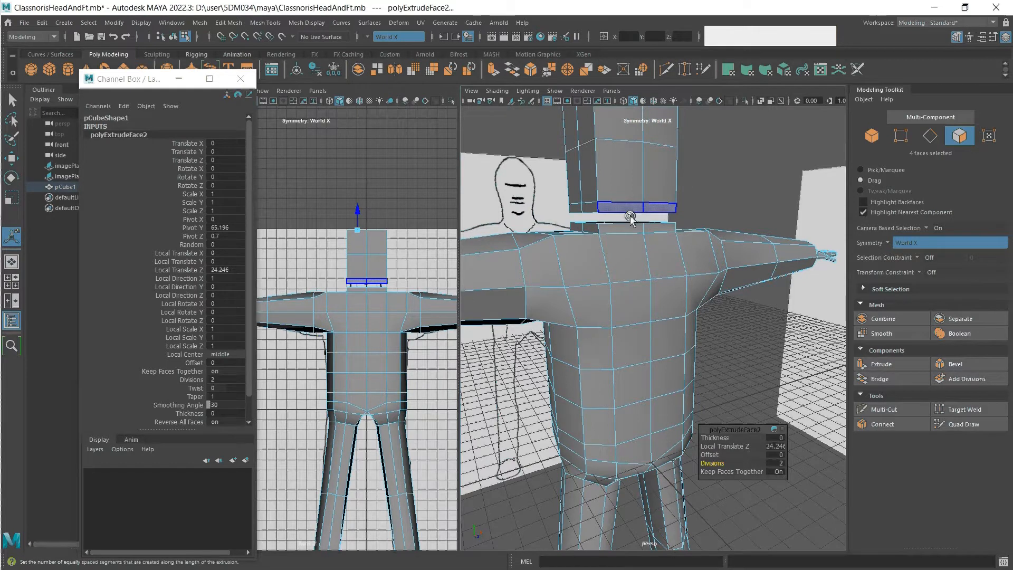
pyautogui.keyDown('alt'); pyautogui.moveTo(711, 174); pyautogui.dragTo(723, 230, button='middle'); pyautogui.keyUp('alt')
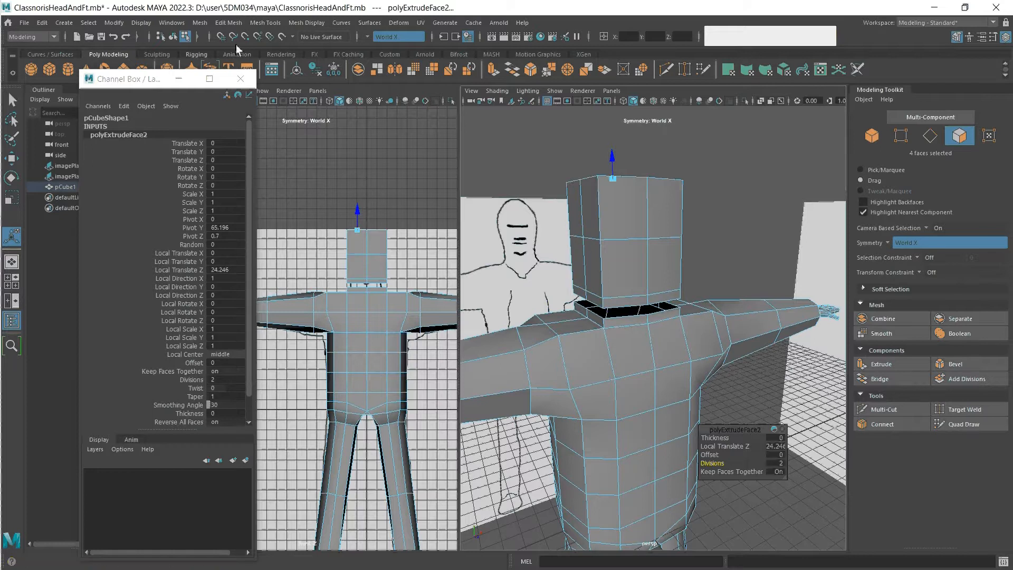
pyautogui.click(228, 23)
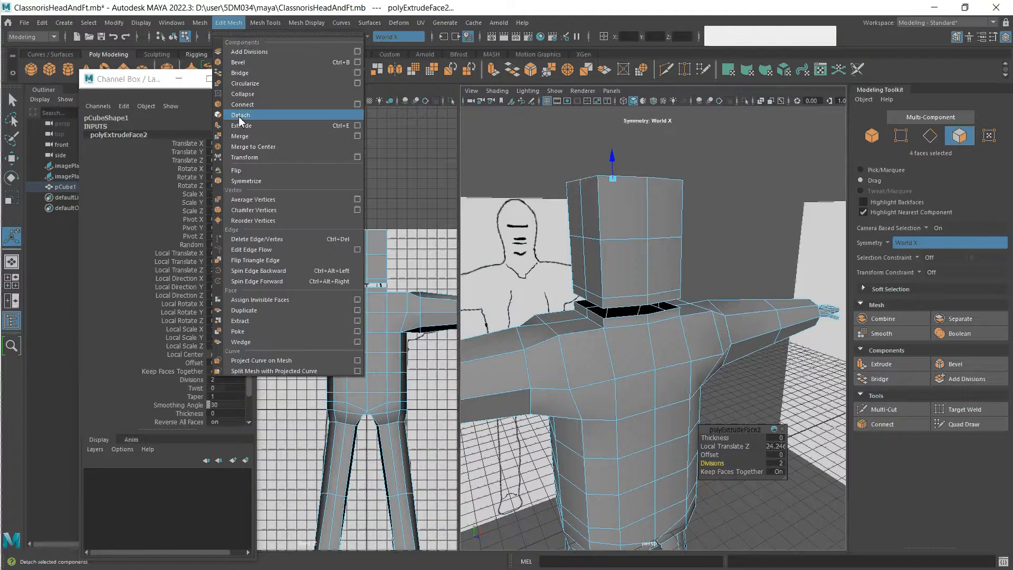
pyautogui.click(204, 19)
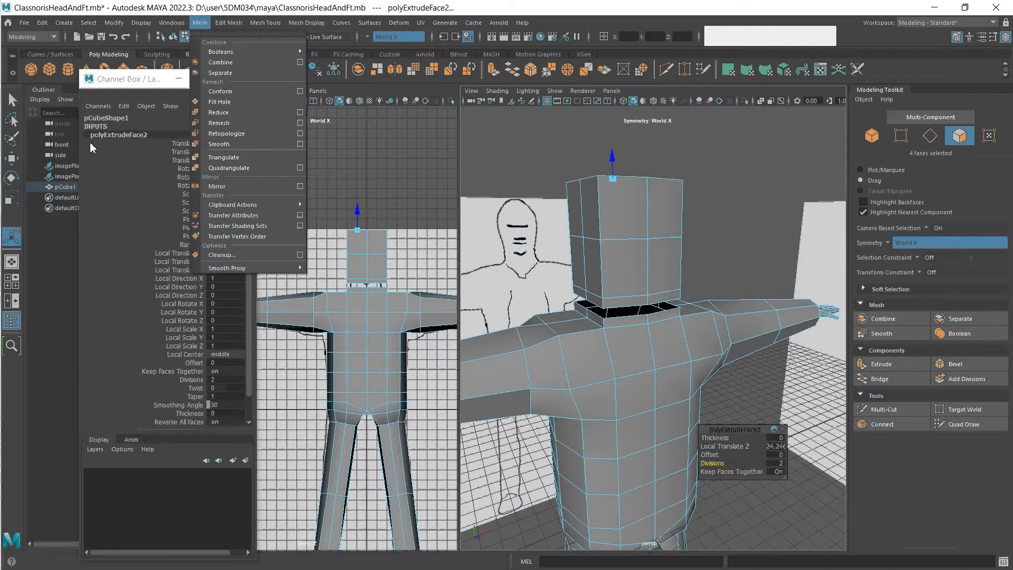
# Move the floating Channel Box window aside so it no longer covers the object names in the Outliner.
pyautogui.click(111, 86)
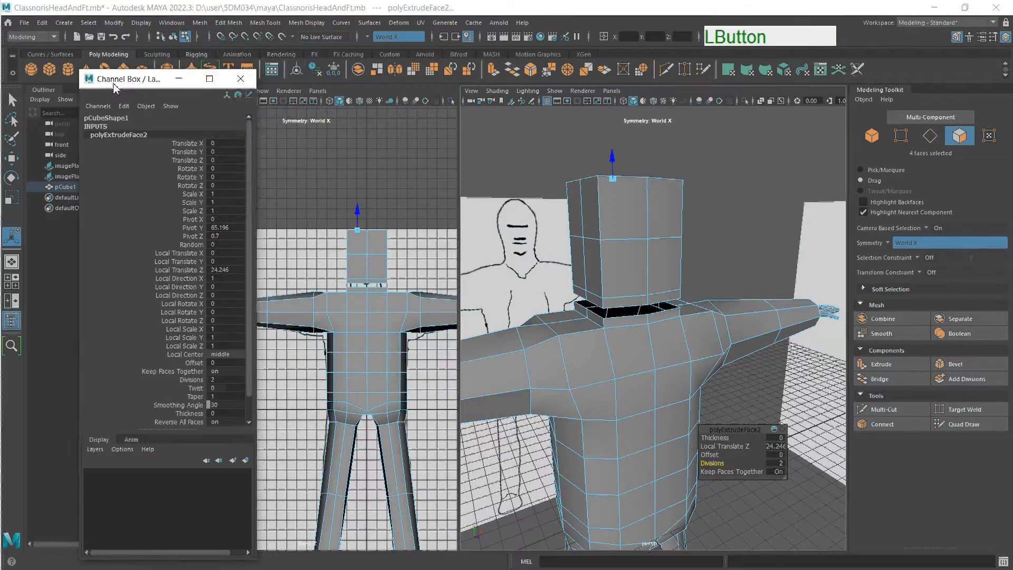
pyautogui.moveTo(116, 85); pyautogui.dragTo(168, 85)
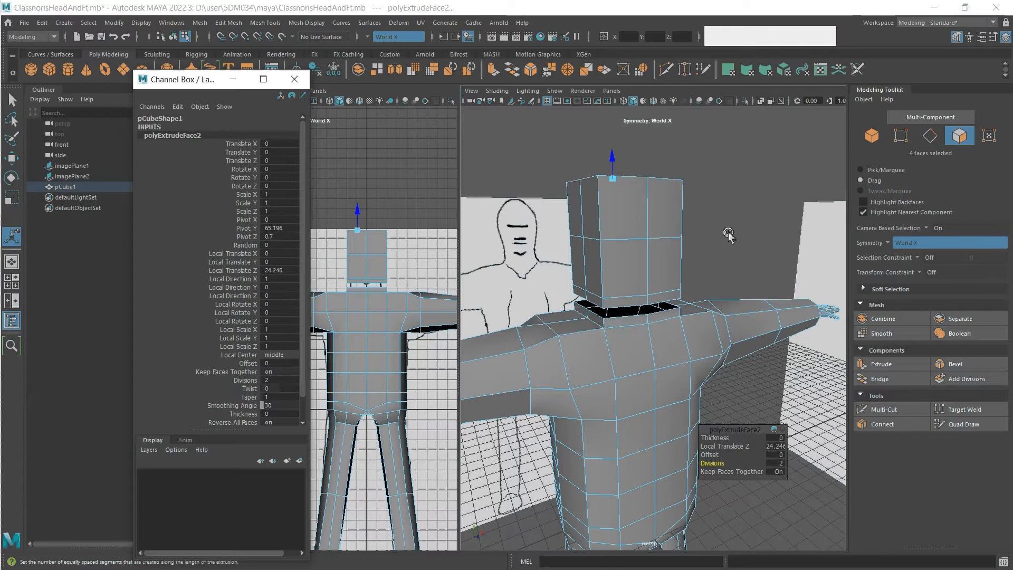
# Select the horizontal edge loop around the middle of the head block and raise it to Y about 79.5.
pyautogui.press('q')
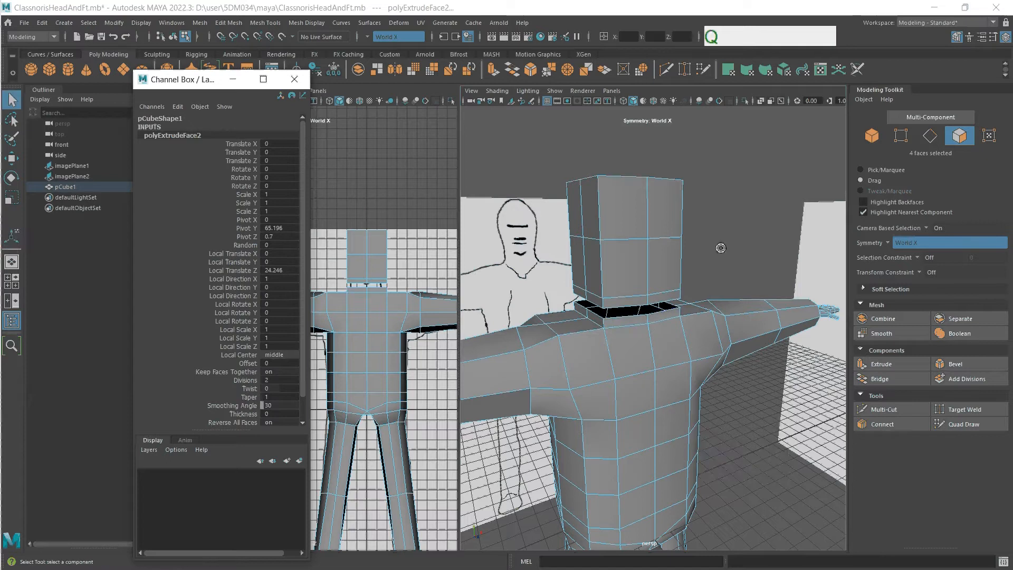
pyautogui.keyDown('alt'); pyautogui.moveTo(720, 251); pyautogui.dragTo(729, 251); pyautogui.keyUp('alt')
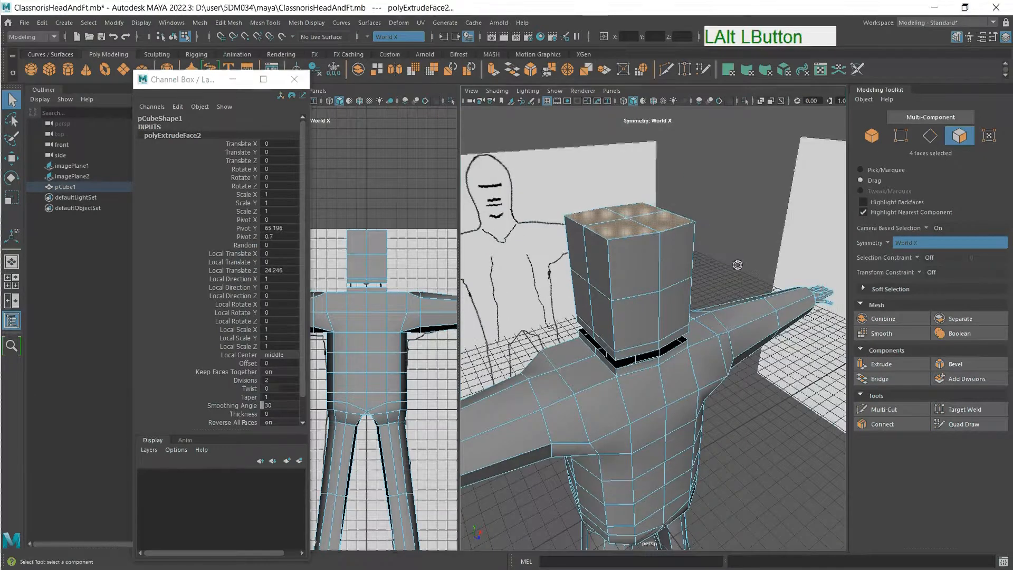
pyautogui.click(934, 141)
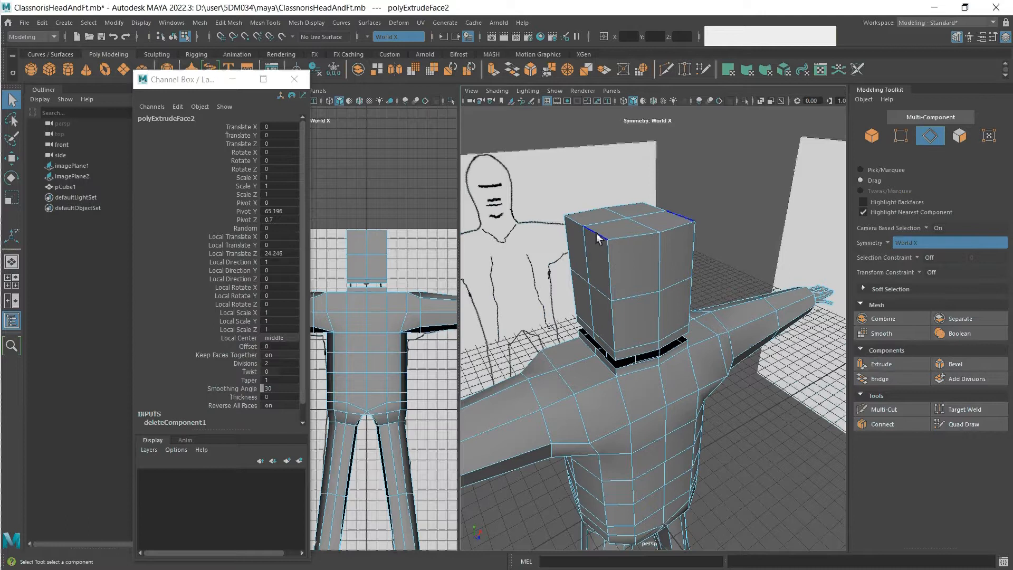
pyautogui.doubleClick(633, 301)
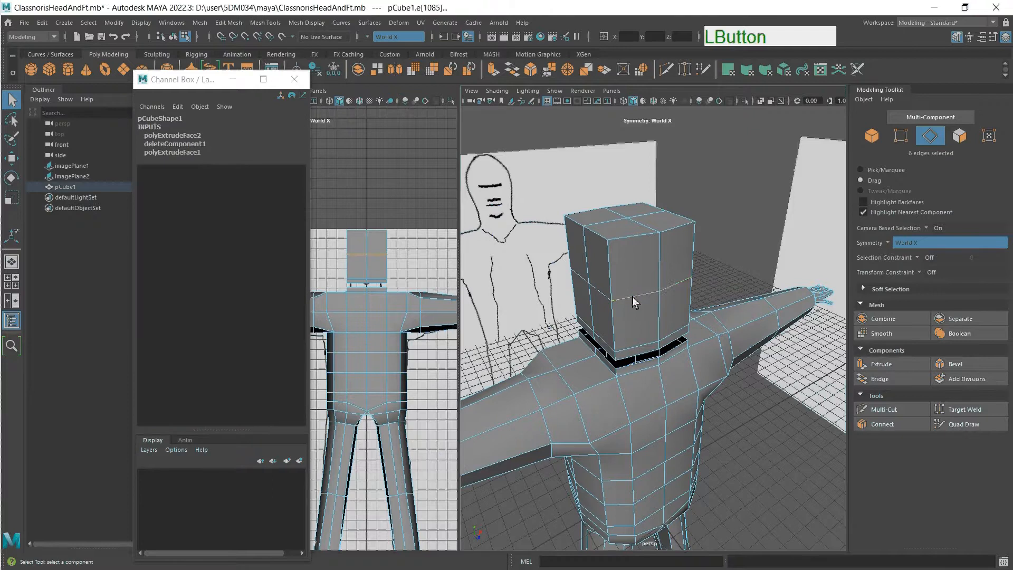
pyautogui.press('w')
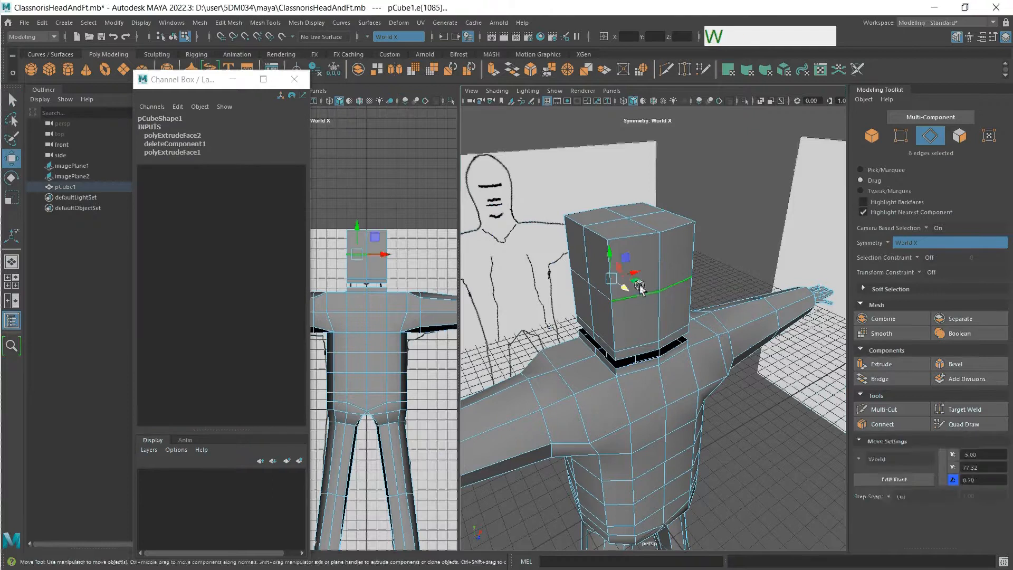
pyautogui.moveTo(611, 265); pyautogui.dragTo(609, 249)
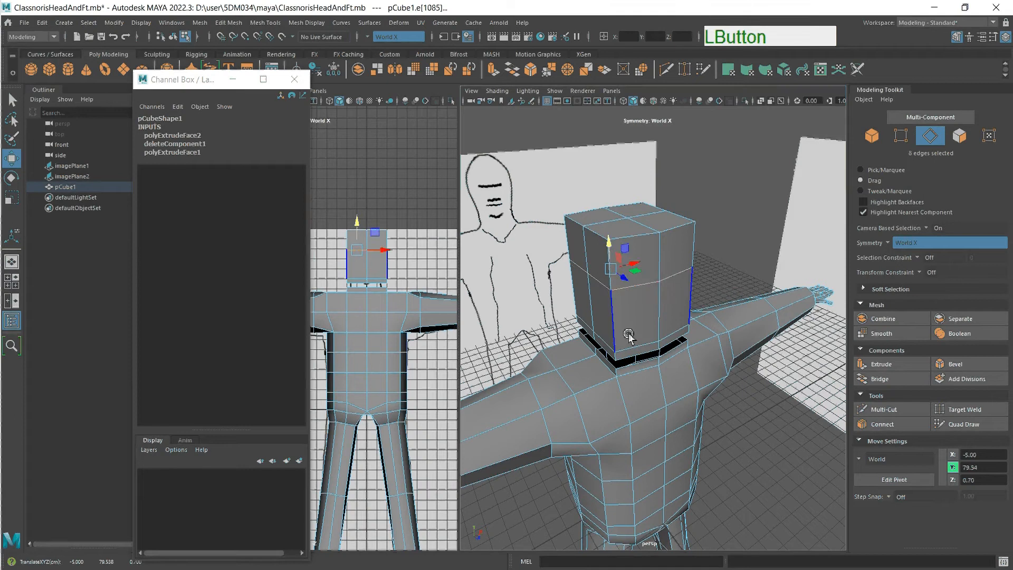
# Push the head's lower front edges back to Z about 7.0 and its vertical front corner edges back to Z about 6.4.
pyautogui.click(646, 372)
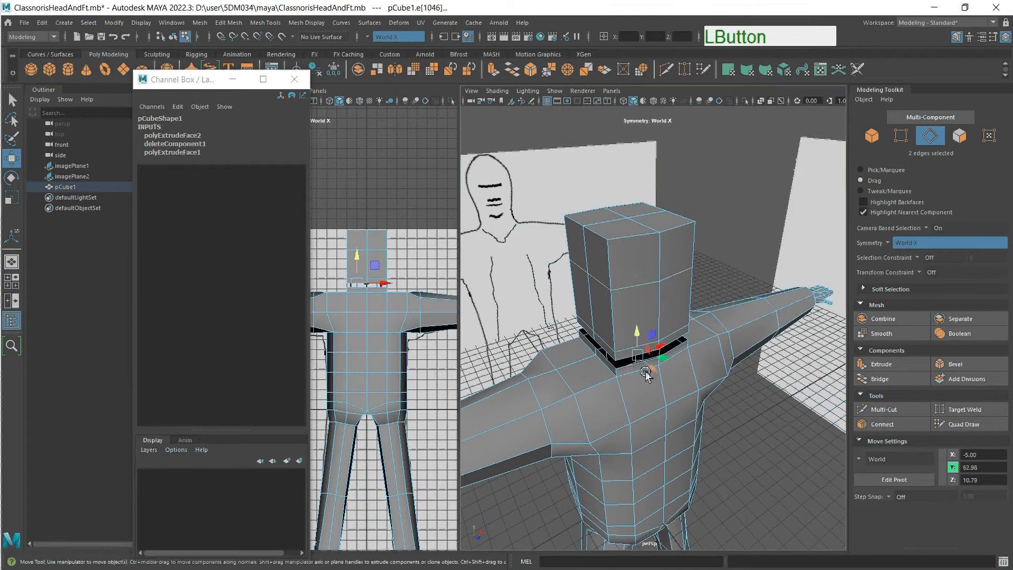
pyautogui.moveTo(652, 373); pyautogui.dragTo(642, 362)
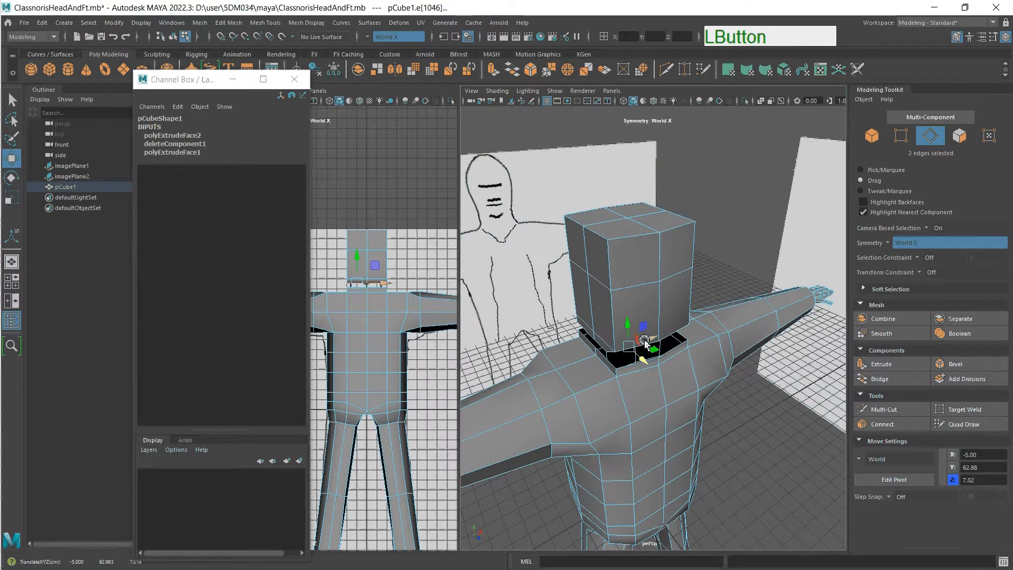
pyautogui.doubleClick(609, 269)
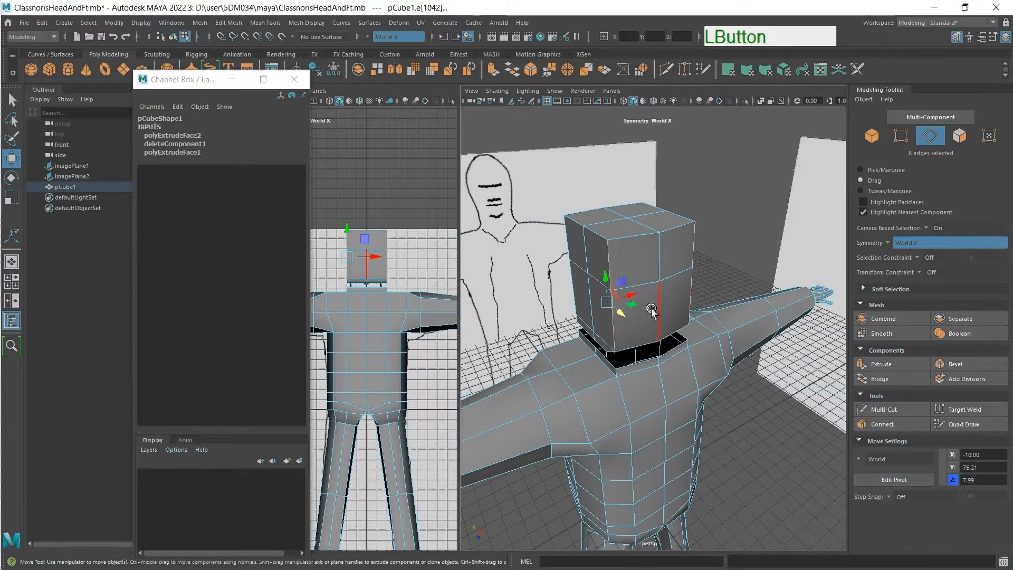
pyautogui.moveTo(619, 315); pyautogui.dragTo(618, 311)
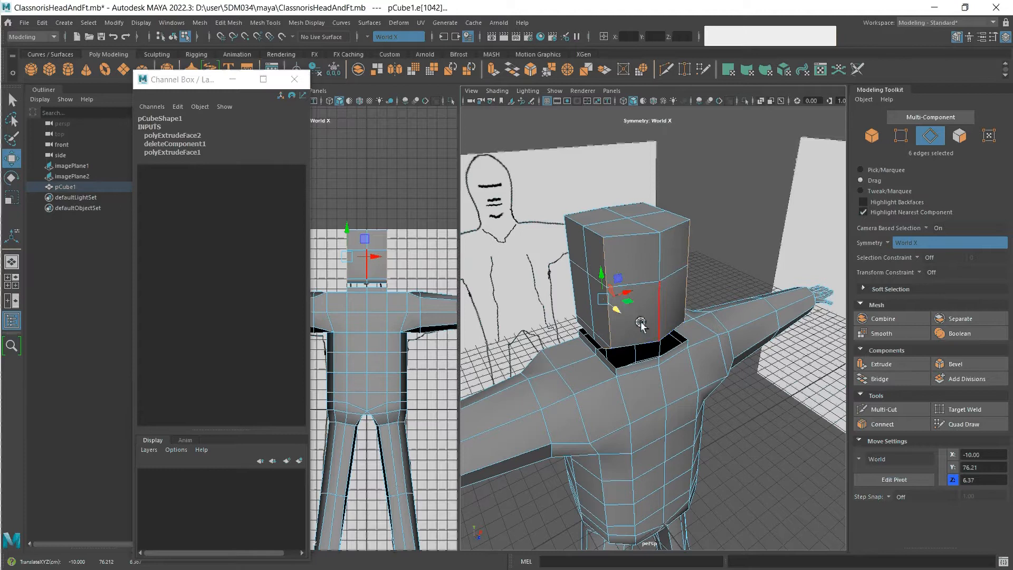
# Select the two bottom faces at the back of the head and move them forward to Z about -6.6.
pyautogui.keyDown('alt'); pyautogui.moveTo(642, 325); pyautogui.dragTo(742, 311); pyautogui.keyUp('alt')
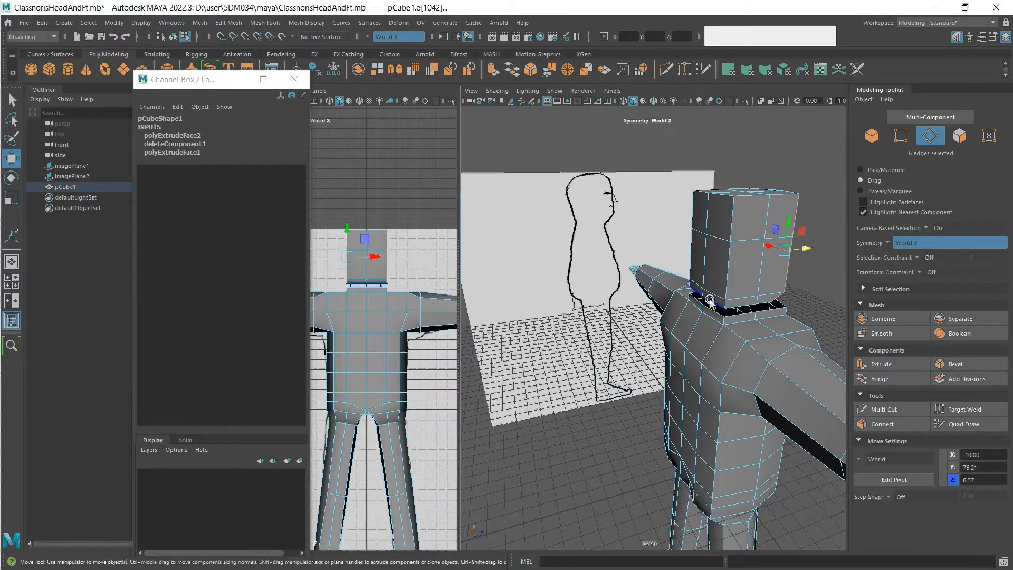
pyautogui.click(959, 135)
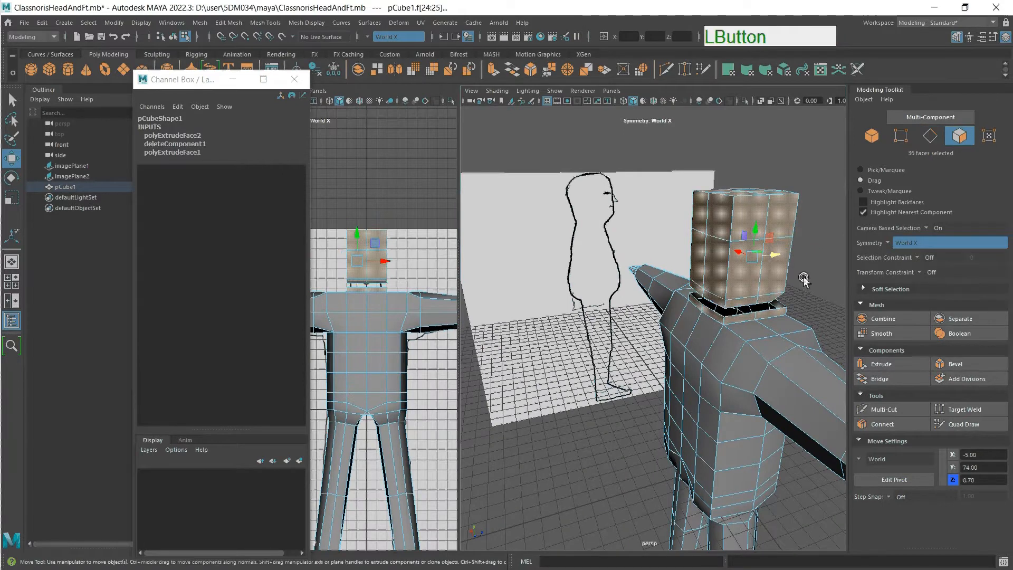
pyautogui.click(709, 299)
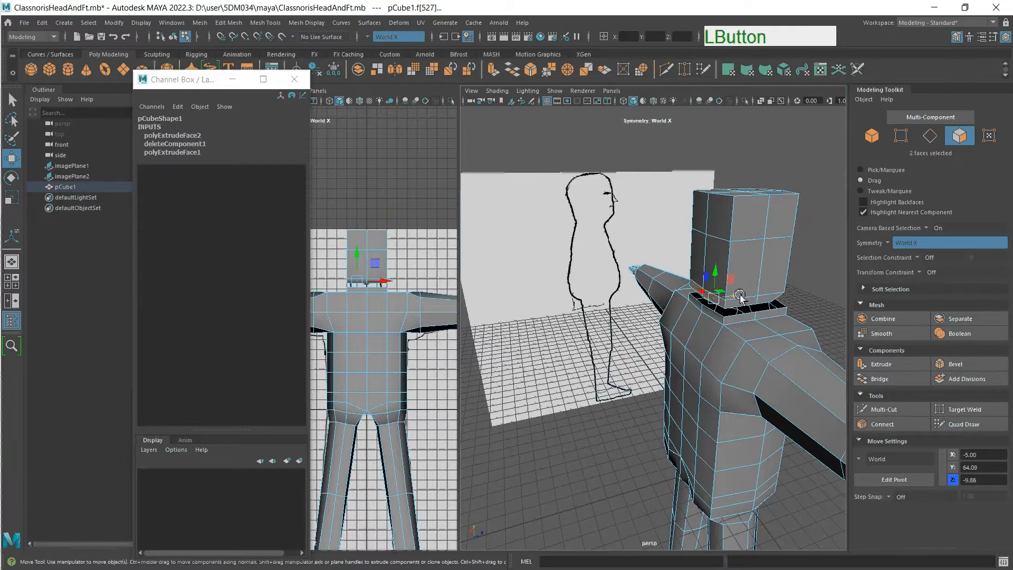
pyautogui.moveTo(737, 297); pyautogui.dragTo(702, 293)
# Select the four bottom side faces of the head and move them inward to X about -7.65.
pyautogui.click(631, 314)
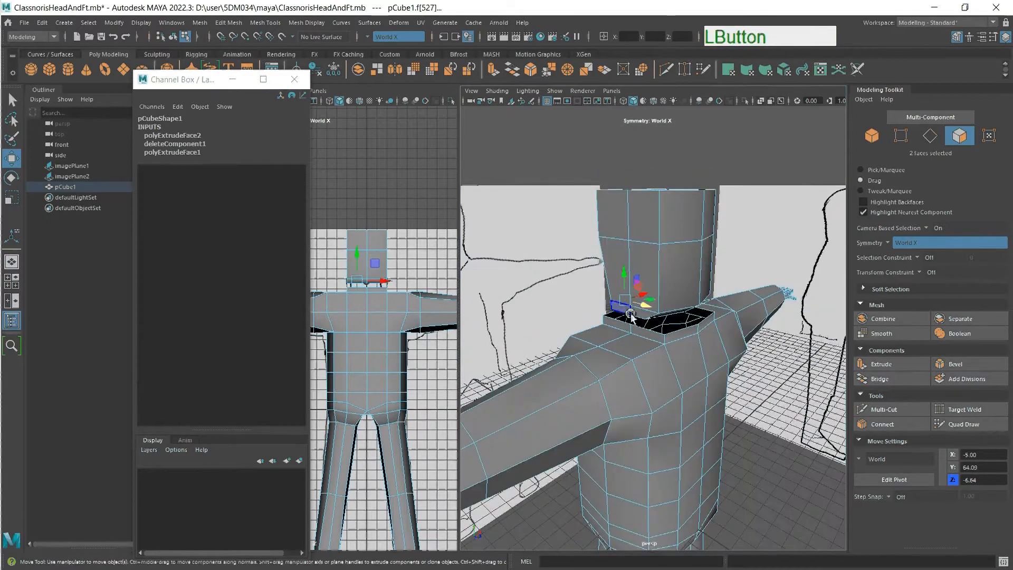
pyautogui.moveTo(631, 315); pyautogui.dragTo(640, 320)
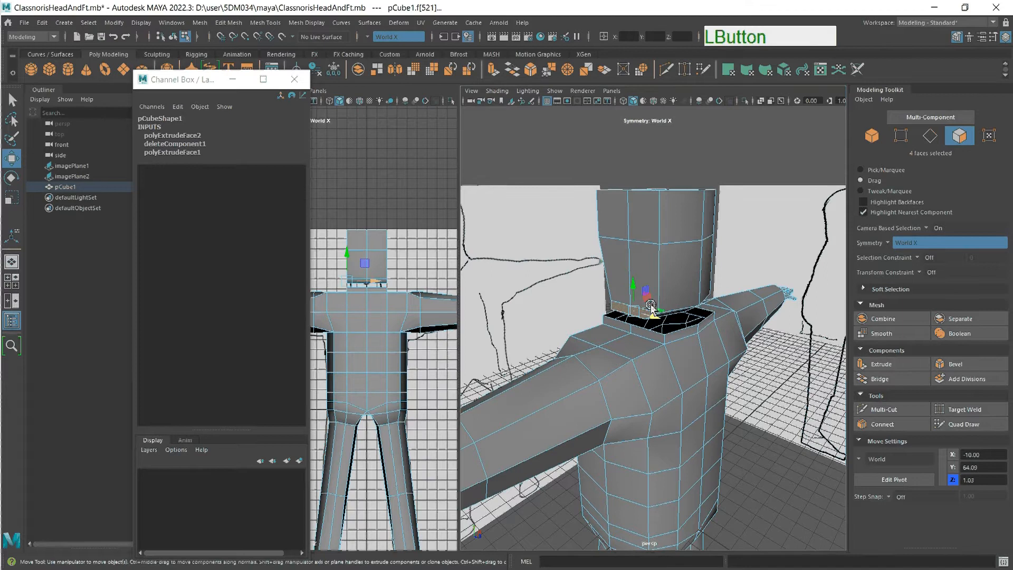
pyautogui.keyDown('alt'); pyautogui.moveTo(652, 313); pyautogui.dragTo(666, 332); pyautogui.keyUp('alt')
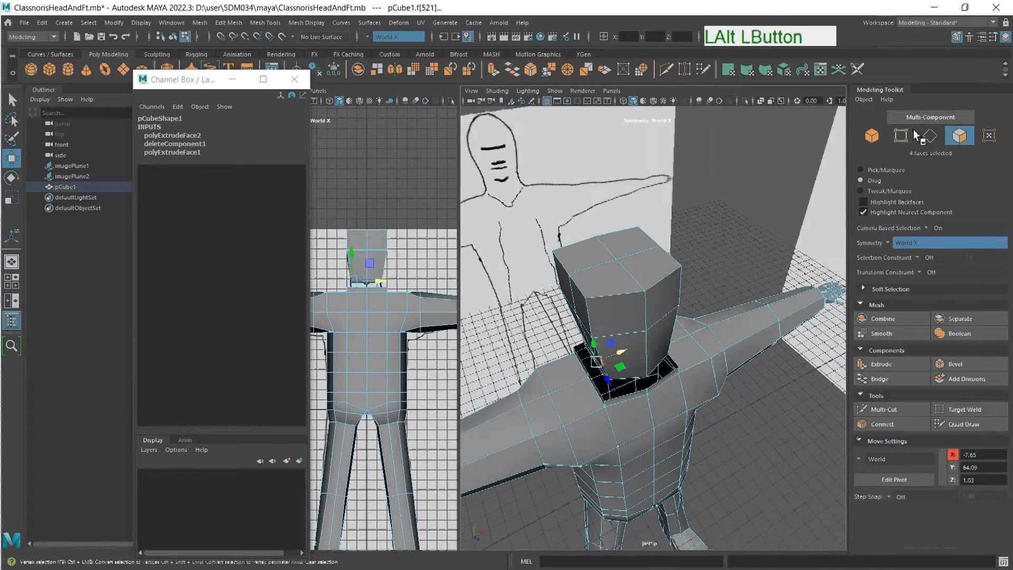
# Select the side edges of the head's top in edge mode and move them inward to X about -9.3.
pyautogui.click(930, 136)
pyautogui.click(576, 289)
pyautogui.click(597, 268)
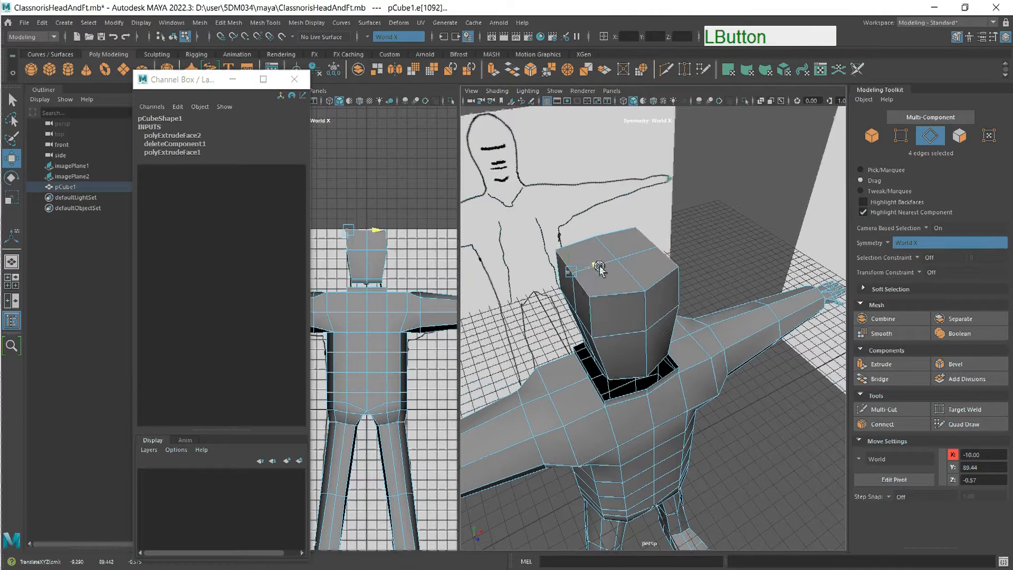
# Select the two back edges of the head's top and move them forward to Z about -6.6.
pyautogui.keyDown('alt'); pyautogui.moveTo(655, 319); pyautogui.dragTo(717, 339); pyautogui.keyUp('alt')
pyautogui.click(713, 315)
pyautogui.click(705, 243)
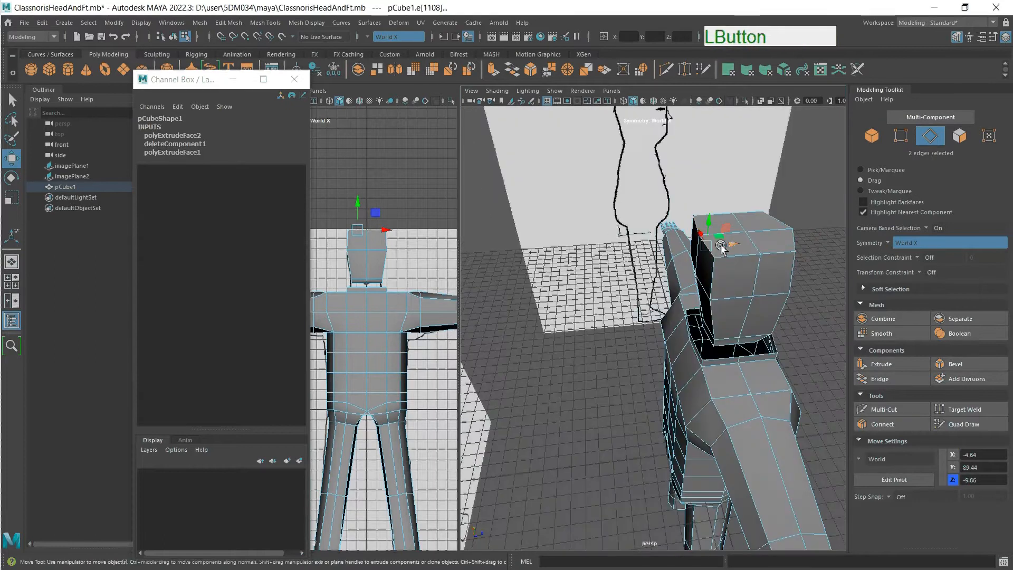
pyautogui.moveTo(733, 246); pyautogui.dragTo(595, 421)
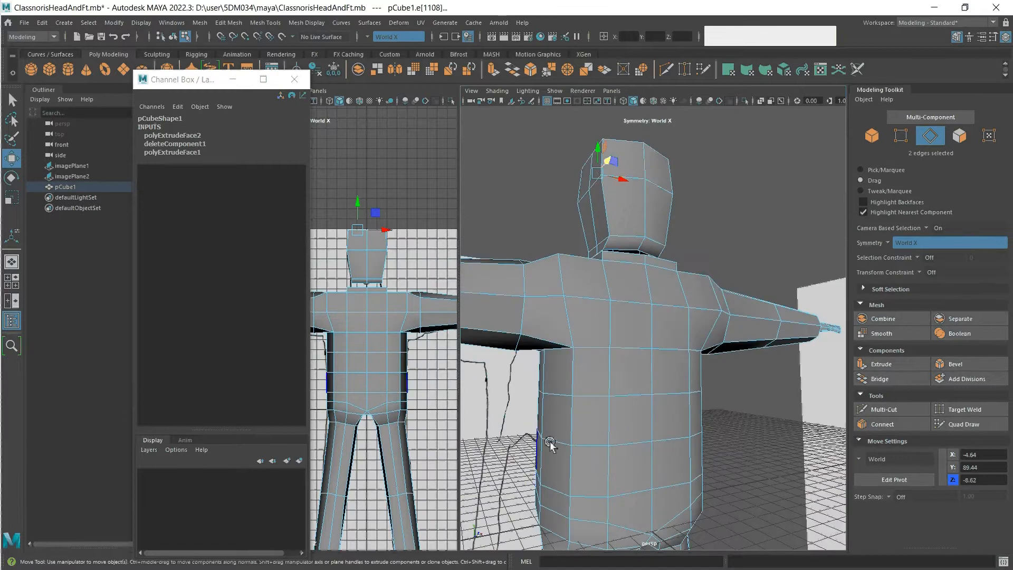
# Try moving the four edges at the torso's sides inward to X about -18.1, and undo the move.
pyautogui.click(645, 454)
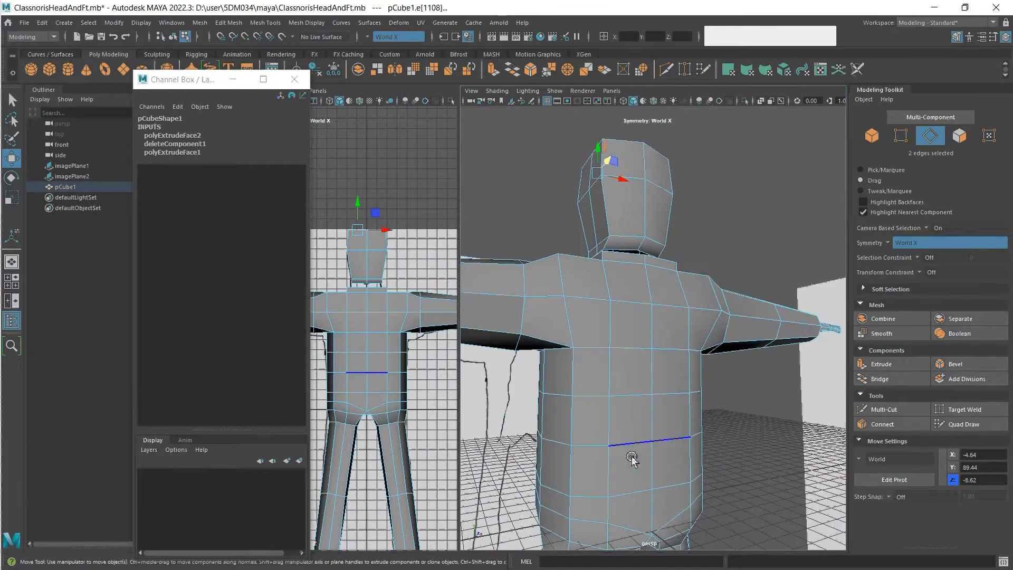
pyautogui.moveTo(646, 454)
pyautogui.keyDown('alt'); pyautogui.mouseDown()
pyautogui.moveTo(644, 468)
pyautogui.moveTo(657, 462)
pyautogui.mouseUp(); pyautogui.keyUp('alt')
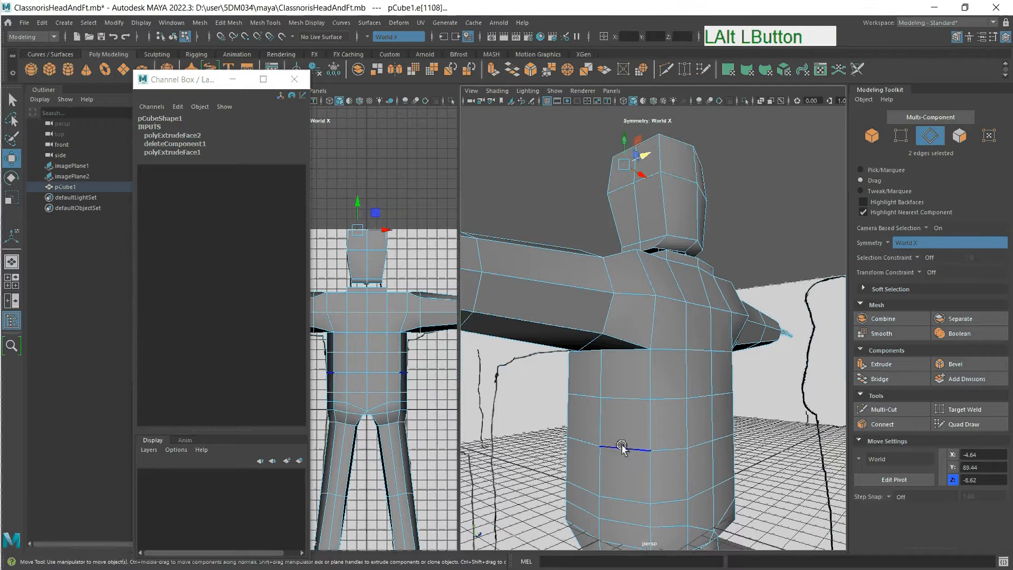
pyautogui.click(600, 430)
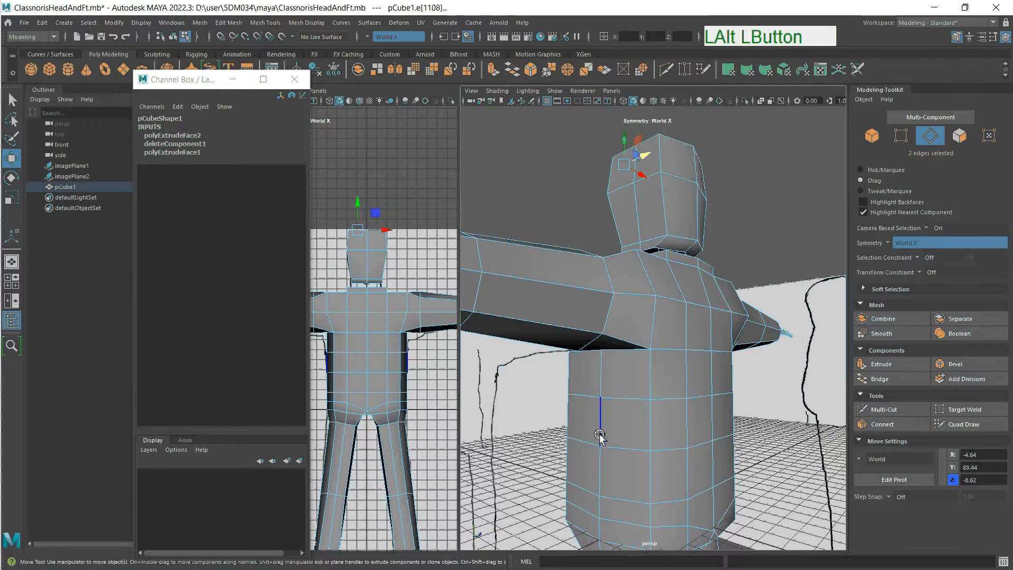
pyautogui.moveTo(599, 429)
pyautogui.mouseDown()
pyautogui.moveTo(600, 468)
pyautogui.moveTo(629, 447)
pyautogui.mouseUp()
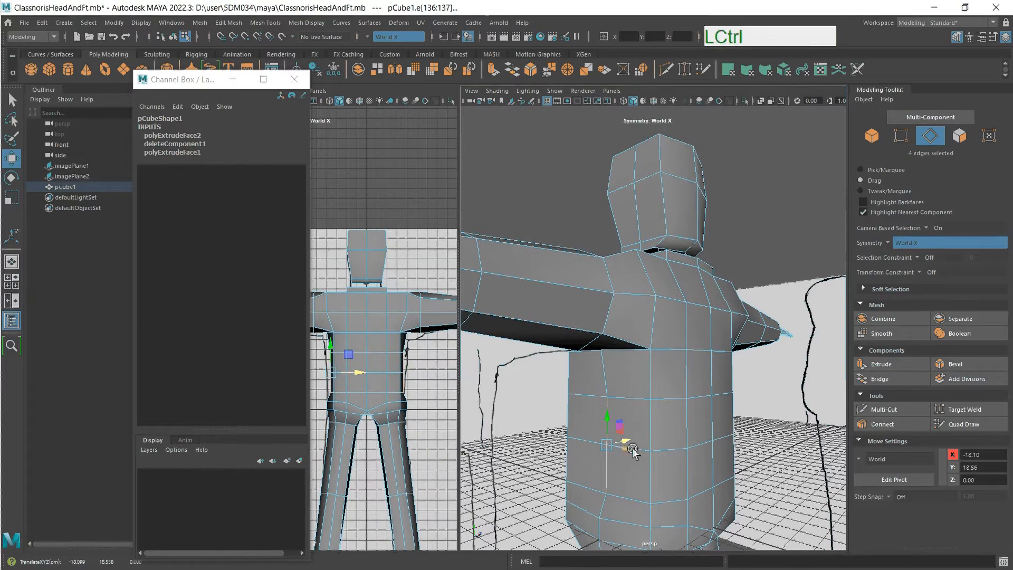
pyautogui.hotkey('ctrl', 'z')
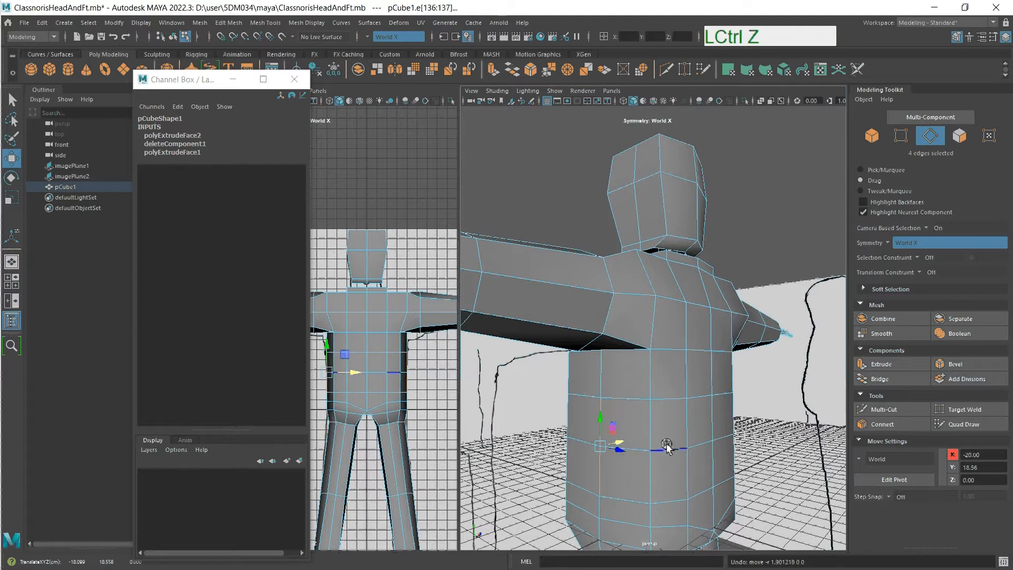
pyautogui.moveTo(674, 431)
pyautogui.keyDown('alt'); pyautogui.mouseDown()
pyautogui.moveTo(626, 441)
pyautogui.moveTo(658, 423)
pyautogui.moveTo(680, 437)
pyautogui.mouseUp(); pyautogui.keyUp('alt')
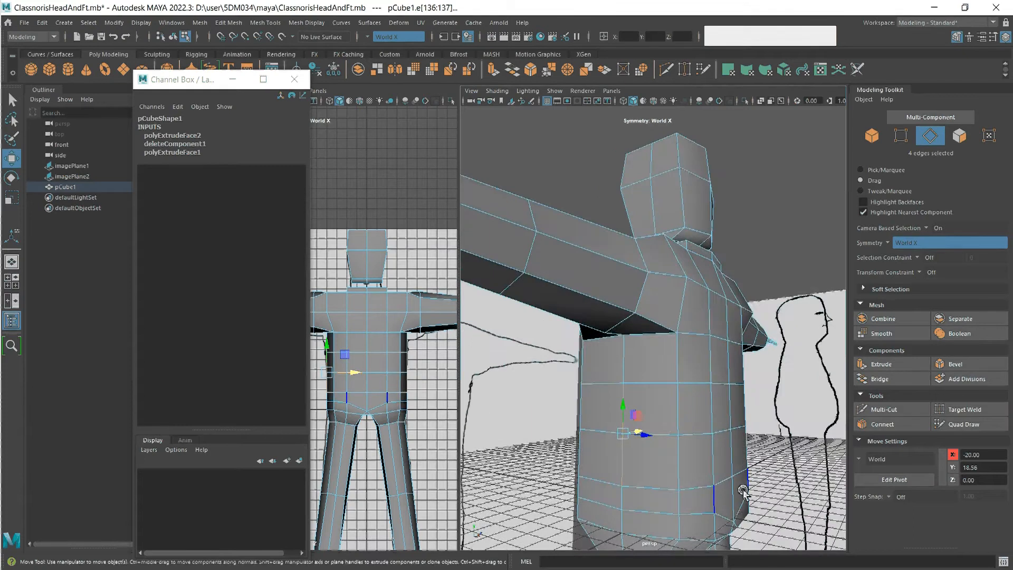
pyautogui.moveTo(658, 444); pyautogui.dragTo(704, 434)
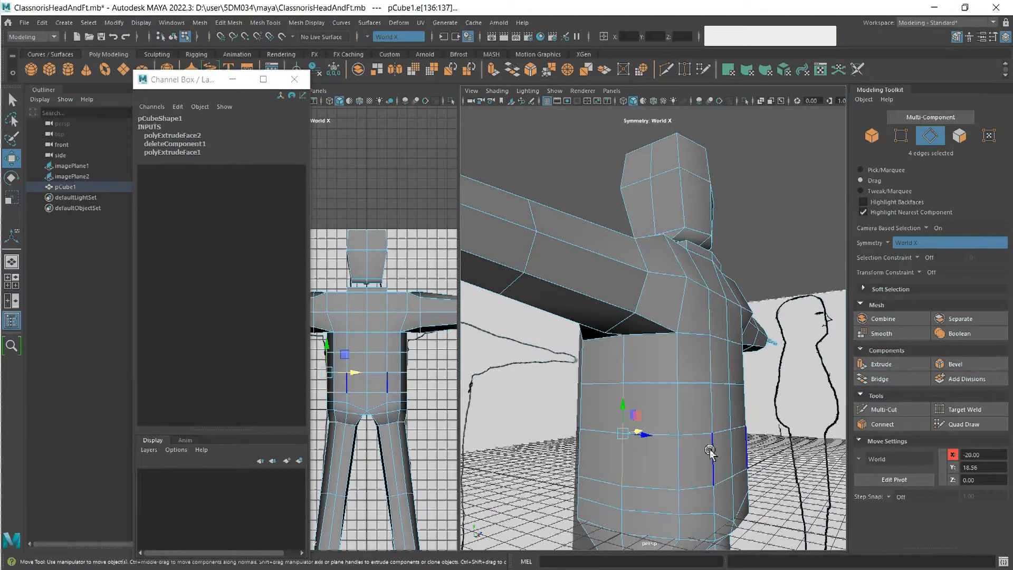
pyautogui.keyDown('alt'); pyautogui.moveTo(710, 452); pyautogui.dragTo(661, 432); pyautogui.keyUp('alt')
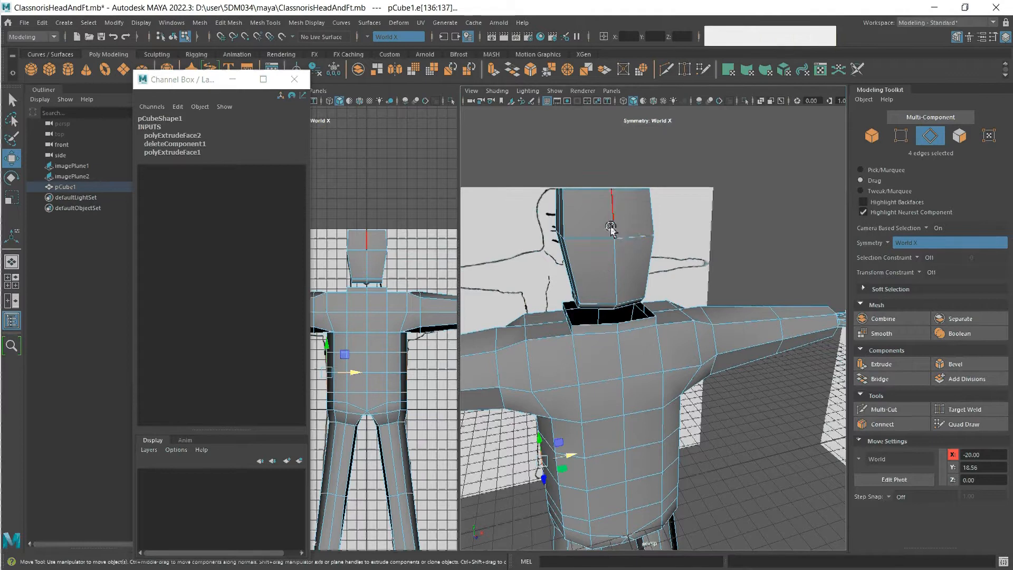
# Use Multi-Cut to insert vertical edge loops close to both sides of the head's centre line.
pyautogui.scroll(3, 589, 217)
pyautogui.keyDown('alt'); pyautogui.moveTo(589, 217); pyautogui.dragTo(617, 251); pyautogui.keyUp('alt')
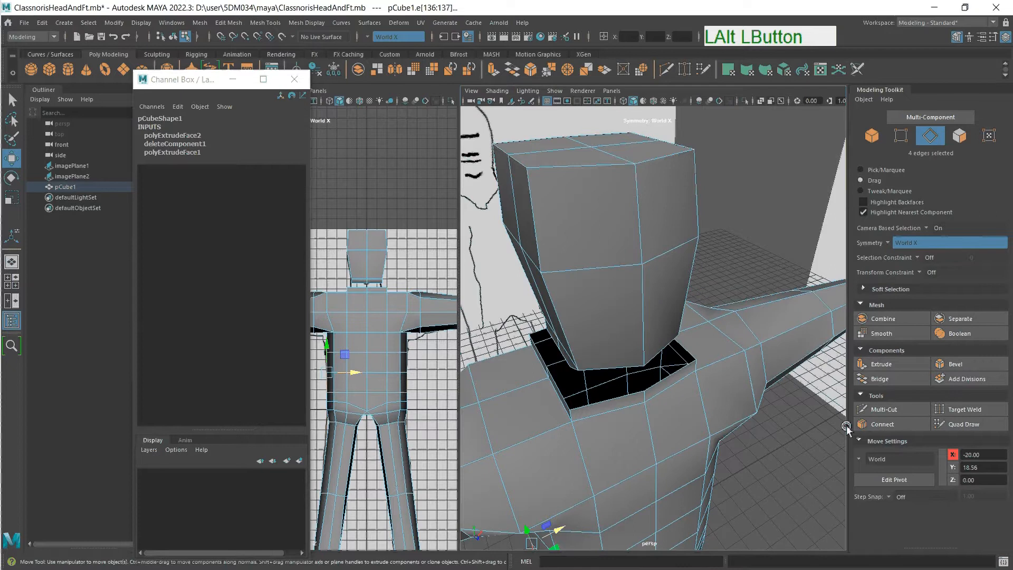
pyautogui.click(902, 410)
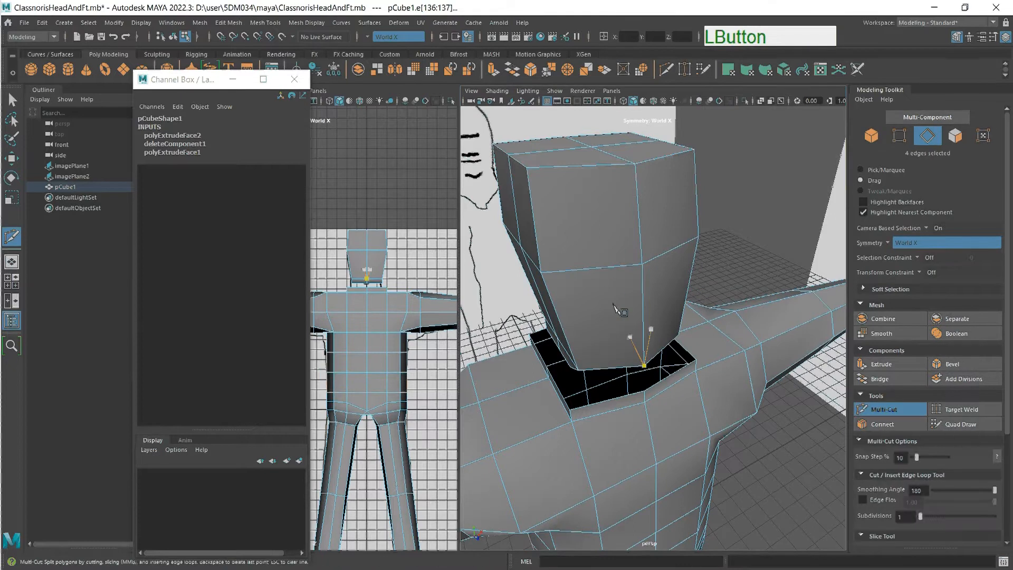
pyautogui.press('ctrl')
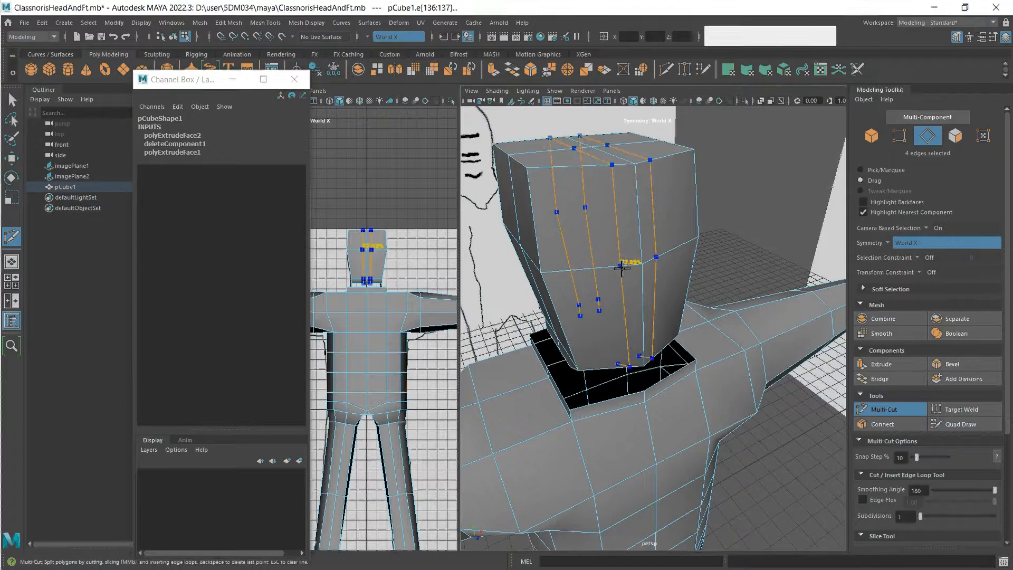
pyautogui.keyDown('ctrl'); pyautogui.click(625, 268); pyautogui.keyUp('ctrl')
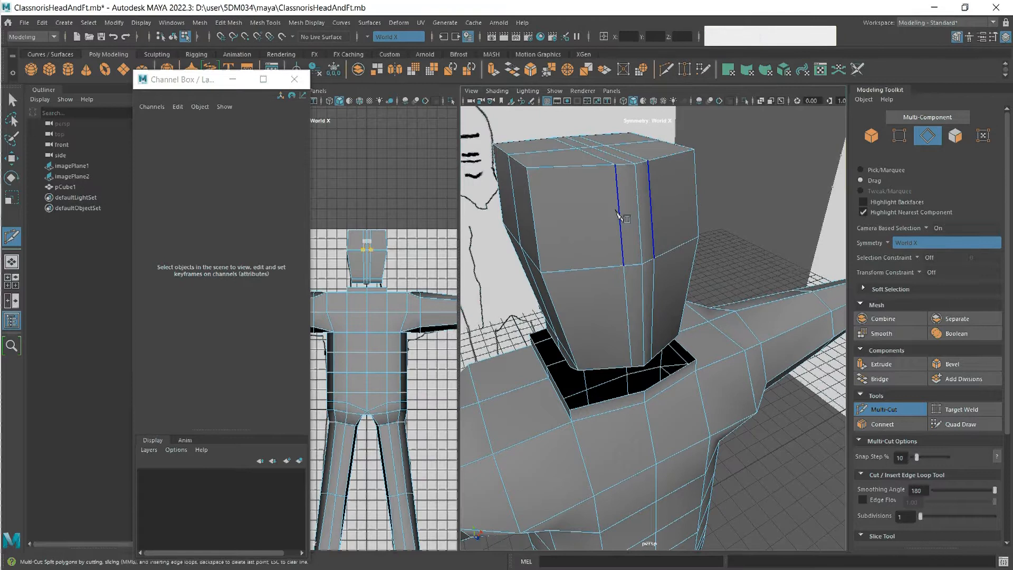
pyautogui.click(615, 165)
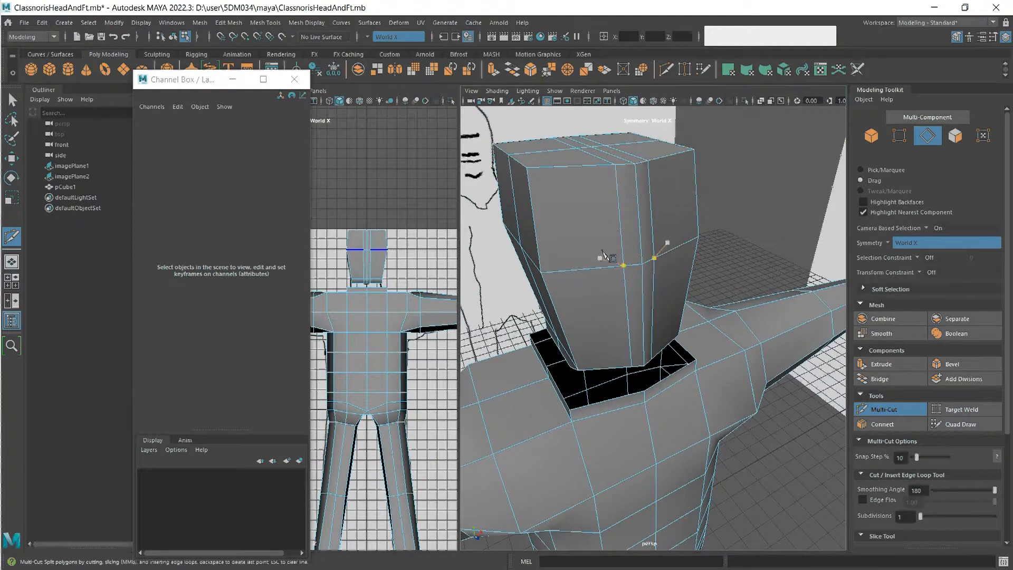
pyautogui.press('Escape')
# Insert horizontal edge loops around the head just above and just below its middle edge line, and leave Multi-Cut.
pyautogui.click(623, 265)
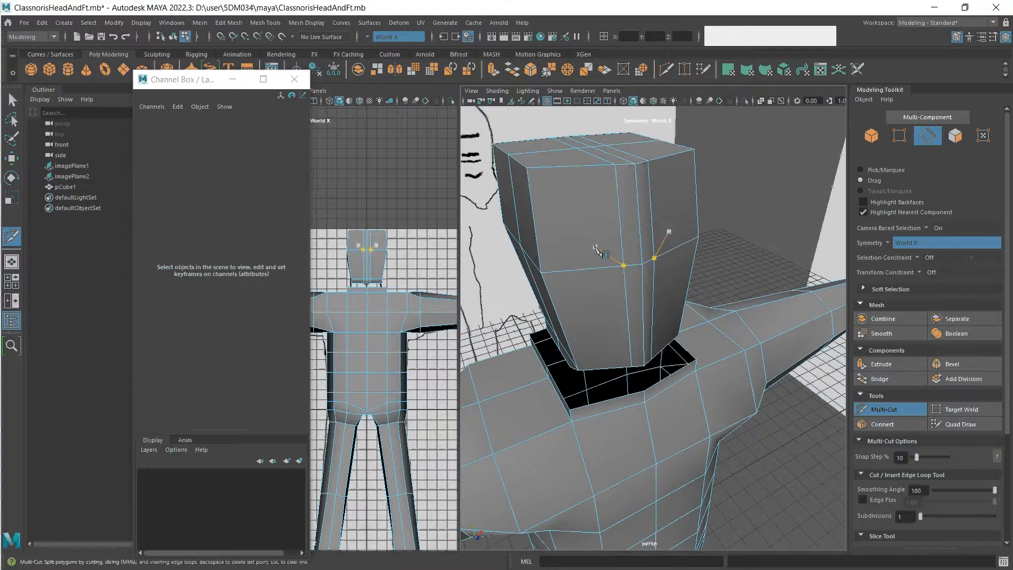
pyautogui.press('ctrl')
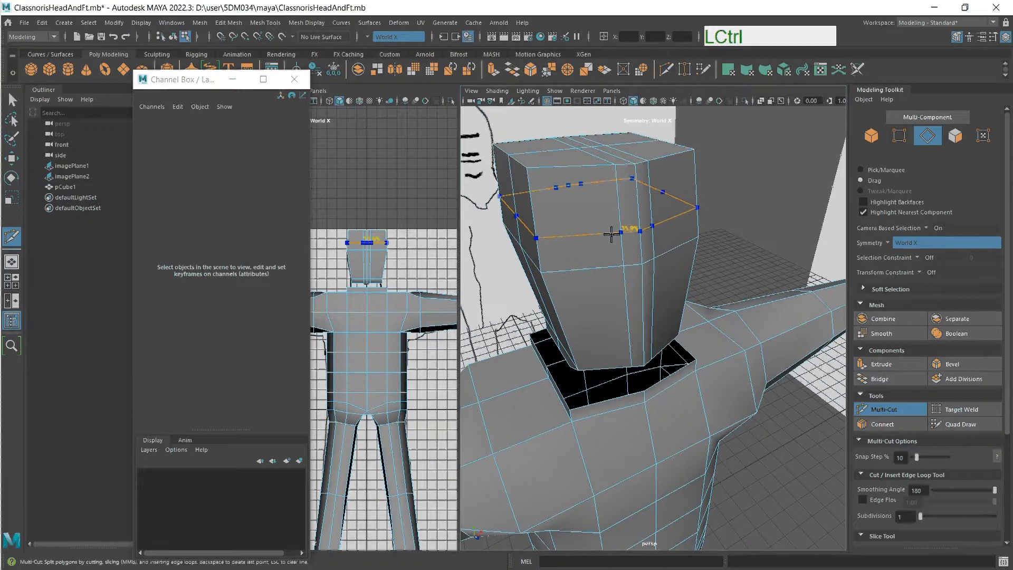
pyautogui.keyDown('ctrl'); pyautogui.click(612, 235); pyautogui.keyUp('ctrl')
pyautogui.click(623, 265)
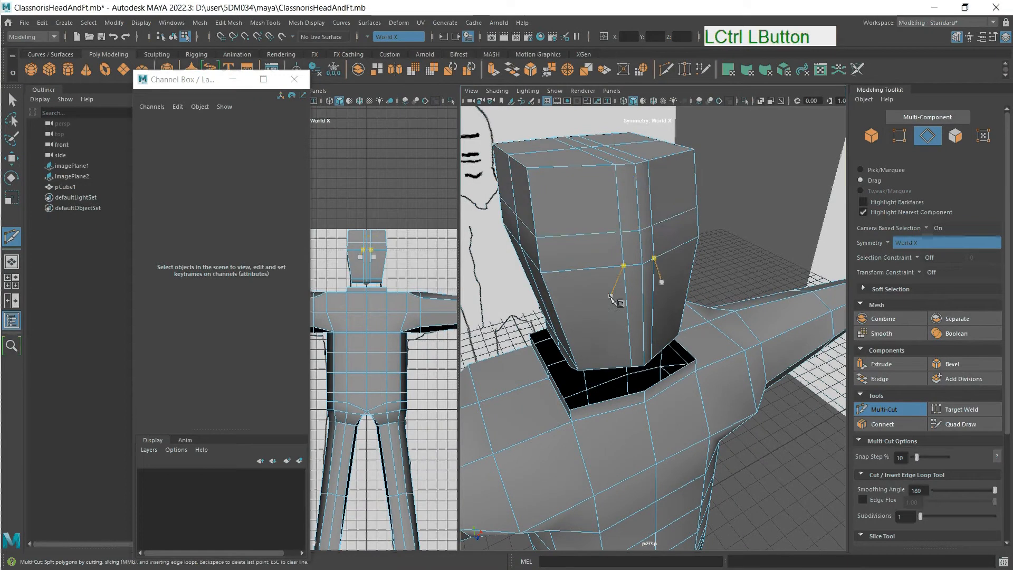
pyautogui.keyDown('ctrl'); pyautogui.click(615, 297); pyautogui.keyUp('ctrl')
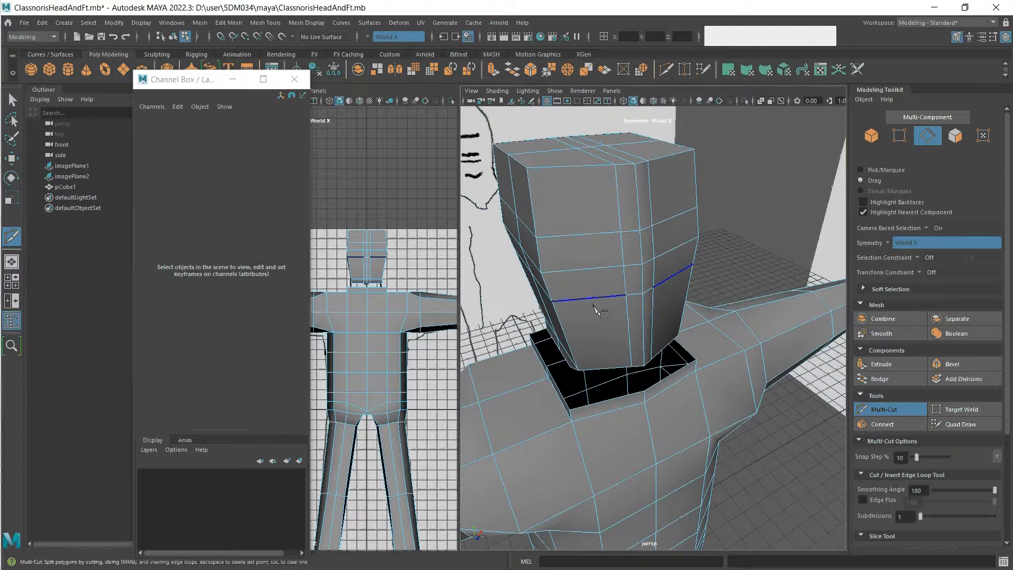
pyautogui.click(594, 310)
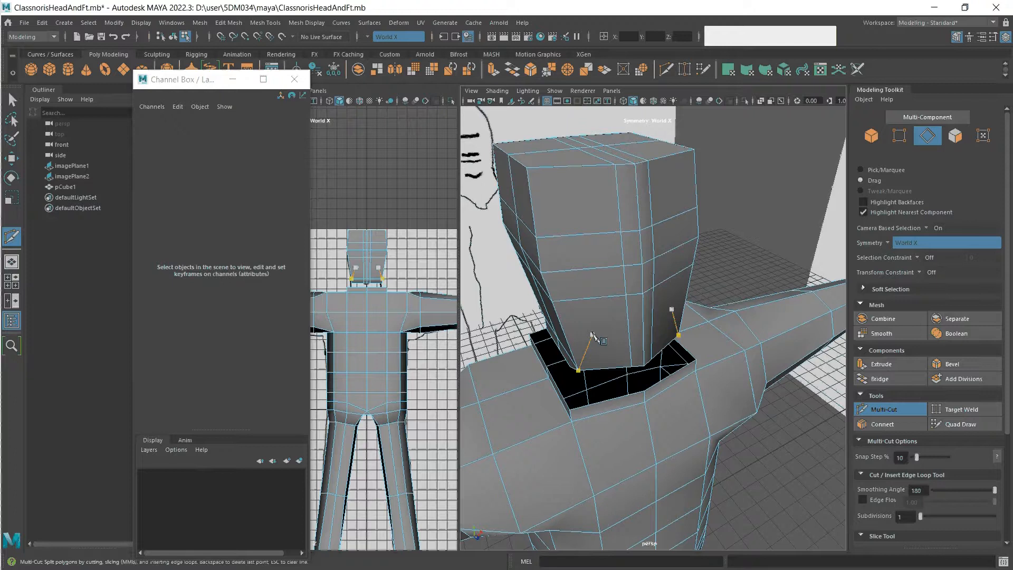
pyautogui.press('q')
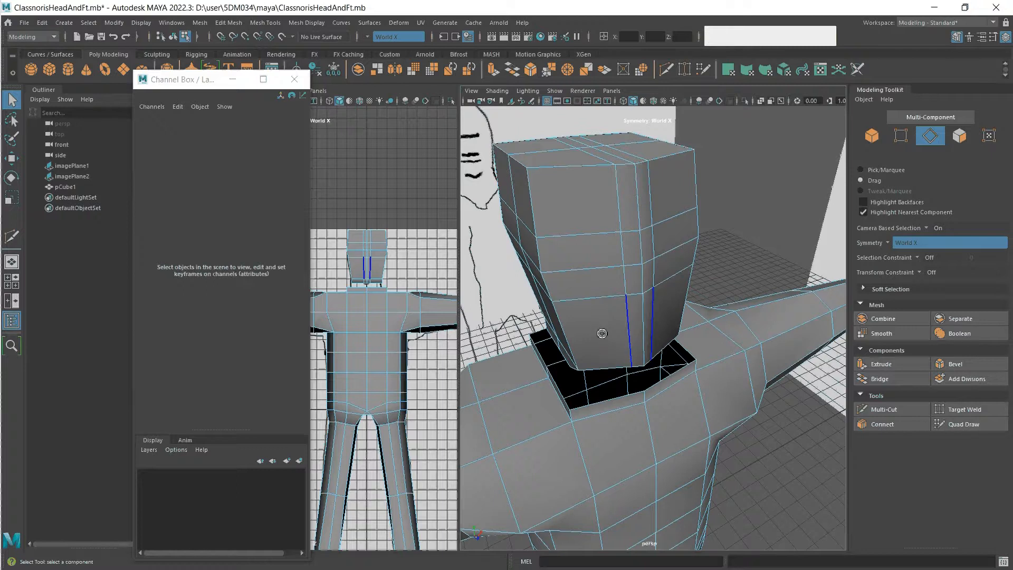
# Select the four front faces at the head's eye areas and extrude them with Thickness -0.6 and Offset 2.9.
pyautogui.doubleClick(575, 254)
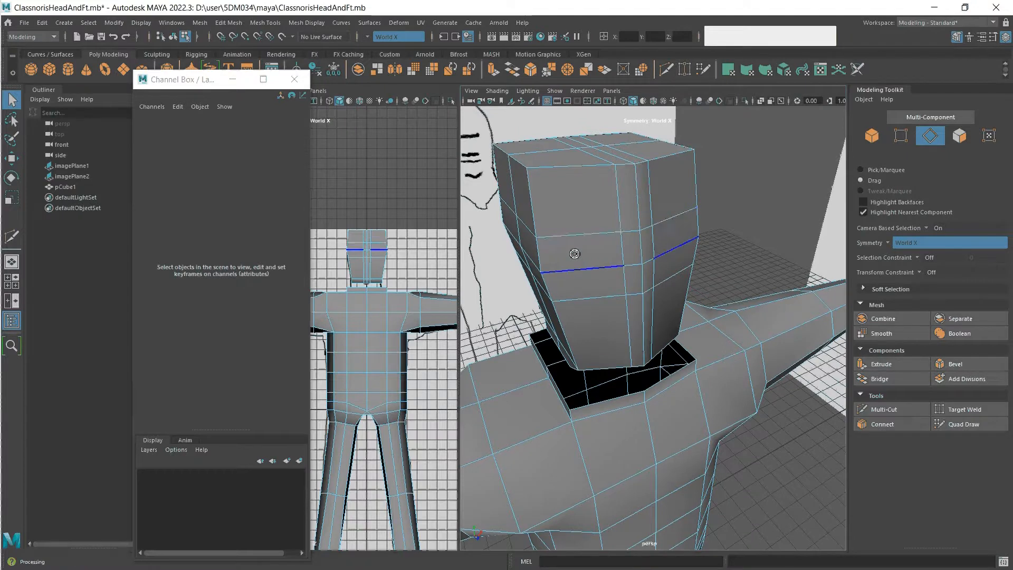
pyautogui.moveTo(577, 251)
pyautogui.mouseDown()
pyautogui.moveTo(581, 290)
pyautogui.moveTo(585, 267)
pyautogui.mouseUp()
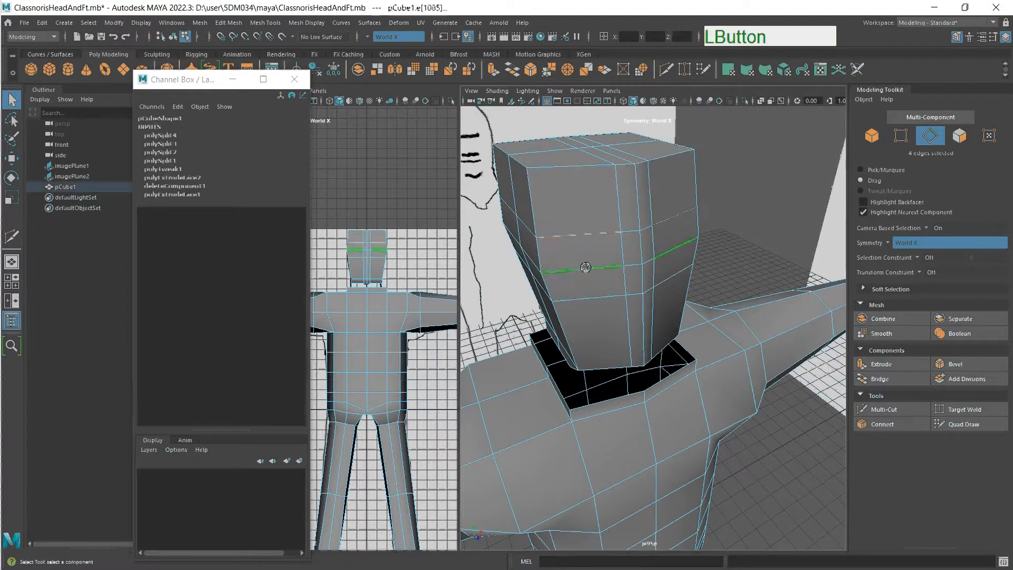
pyautogui.click(960, 136)
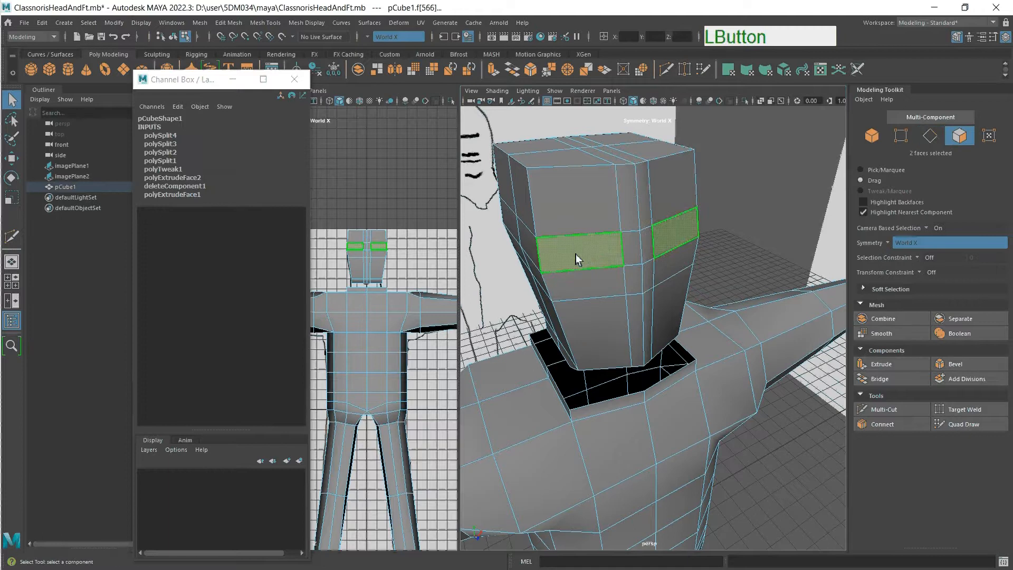
pyautogui.moveTo(577, 258); pyautogui.dragTo(596, 303)
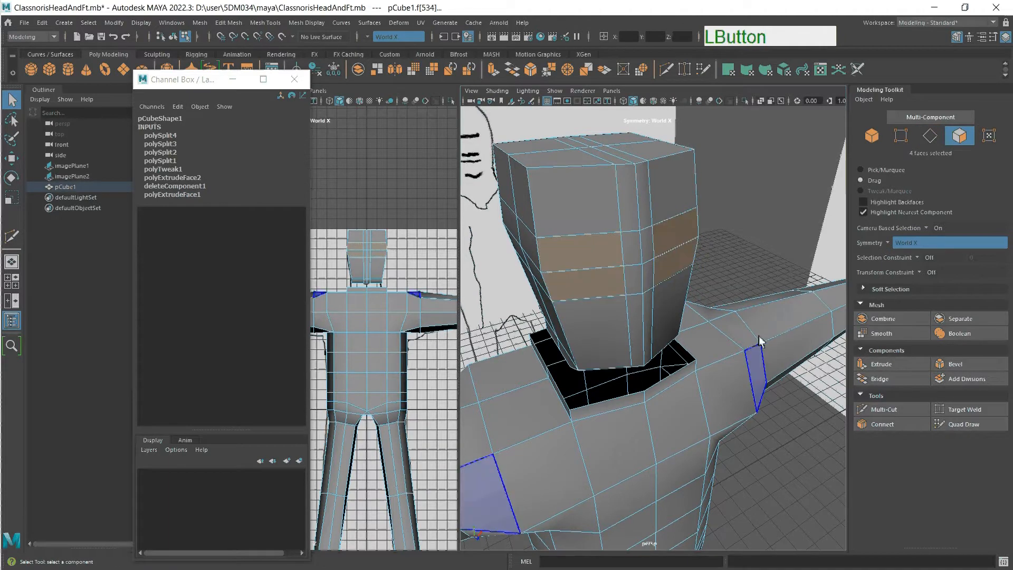
pyautogui.click(897, 364)
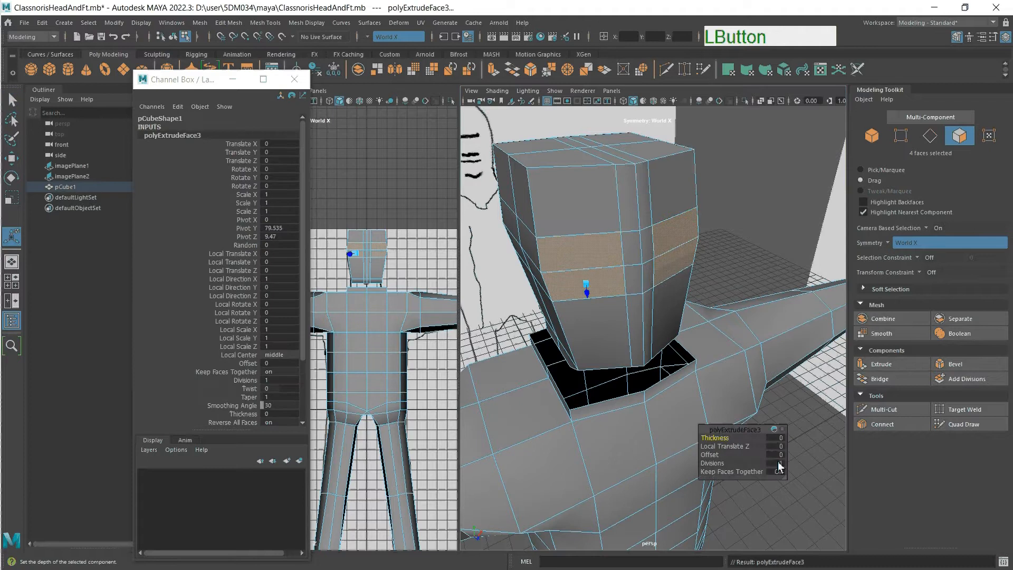
pyautogui.moveTo(781, 444); pyautogui.dragTo(780, 444, button='middle')
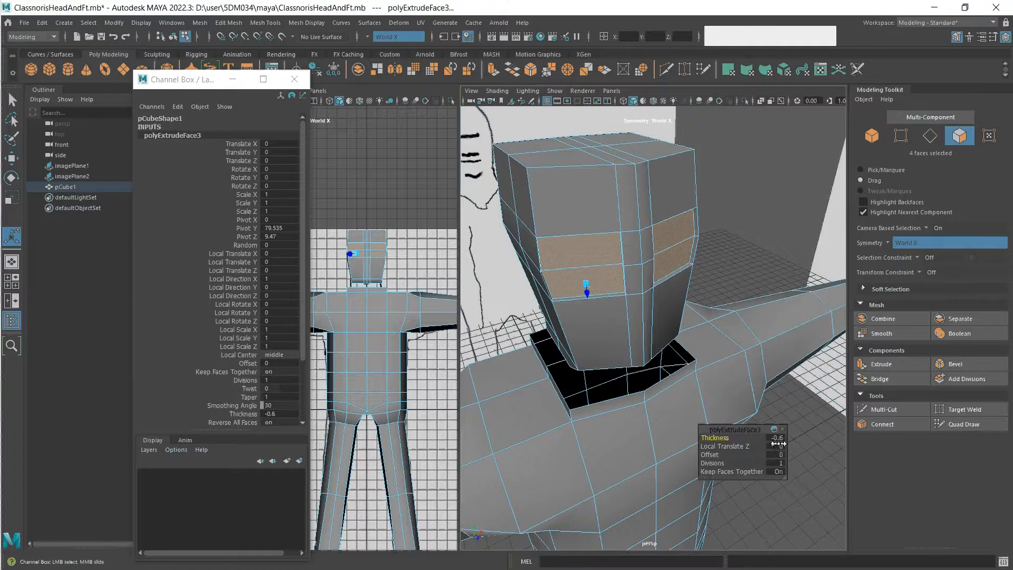
pyautogui.middleClick(780, 459)
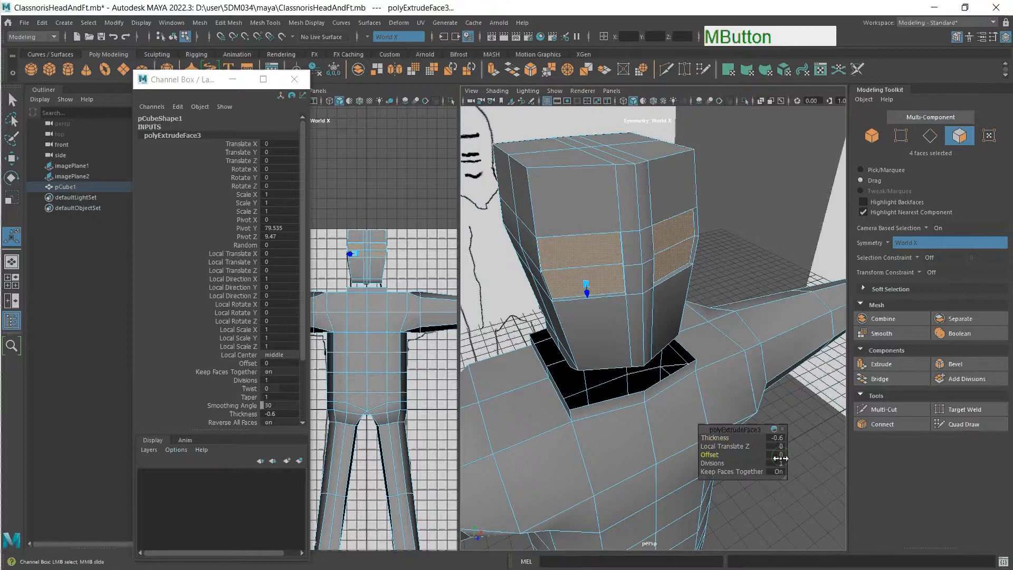
pyautogui.moveTo(781, 459); pyautogui.dragTo(797, 459, button='middle')
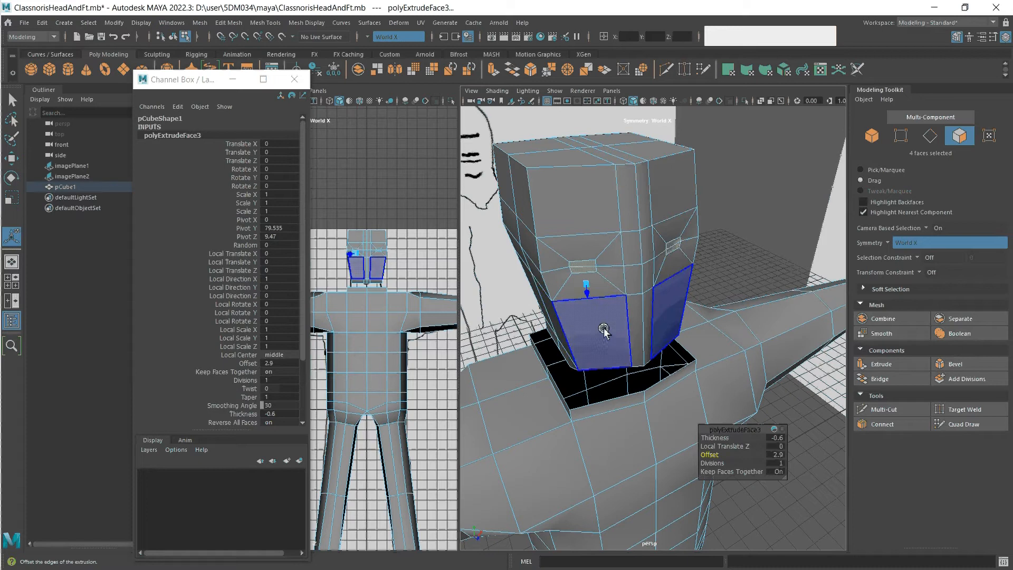
# Move the extruded eye faces inward to X about -5.07 and forward to Z about 9.61.
pyautogui.press('w')
pyautogui.click(611, 266)
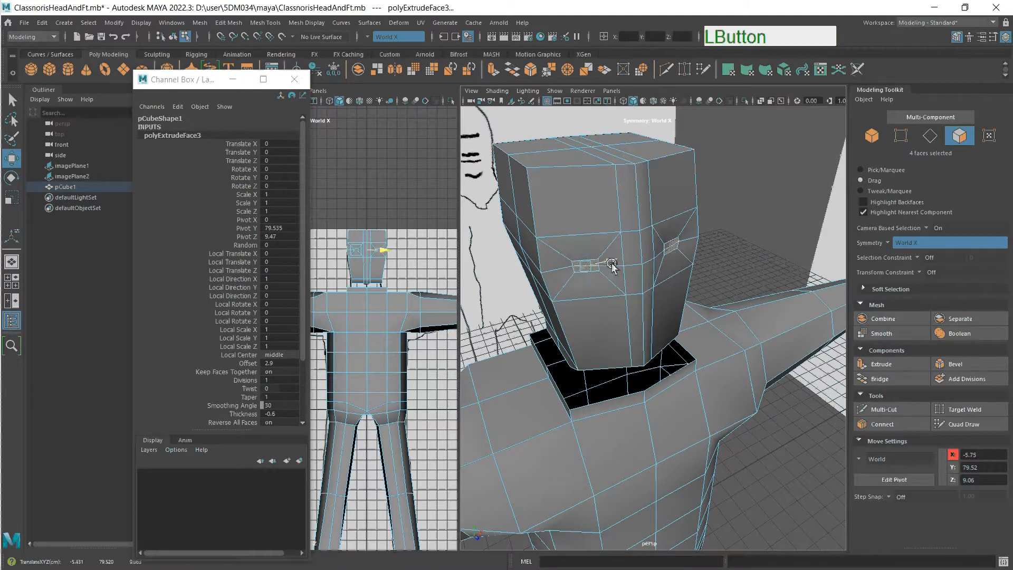
pyautogui.click(613, 266)
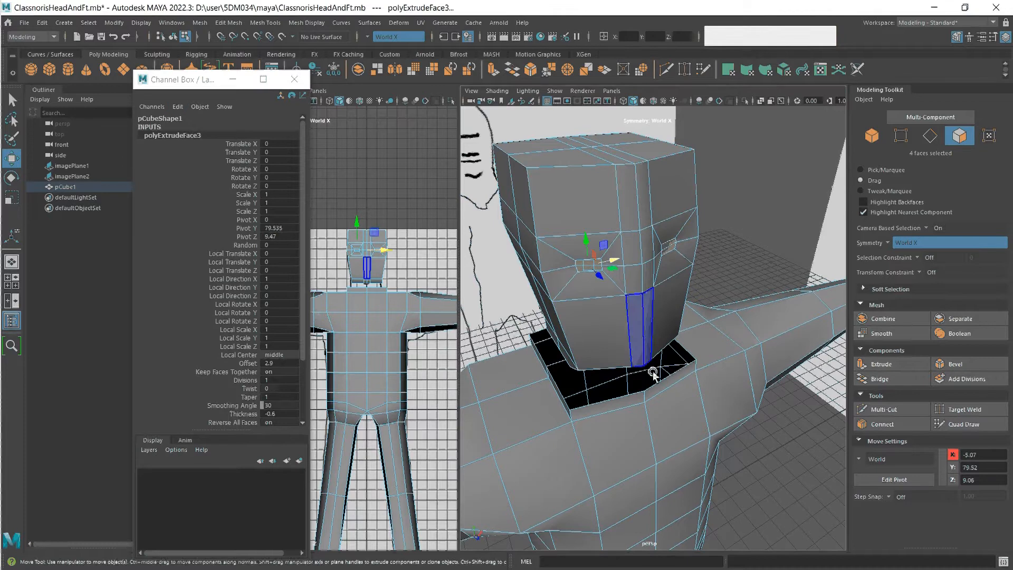
pyautogui.keyDown('alt'); pyautogui.moveTo(657, 377); pyautogui.dragTo(678, 369, button='middle'); pyautogui.keyUp('alt')
pyautogui.keyDown('alt'); pyautogui.moveTo(678, 369); pyautogui.dragTo(658, 396); pyautogui.keyUp('alt')
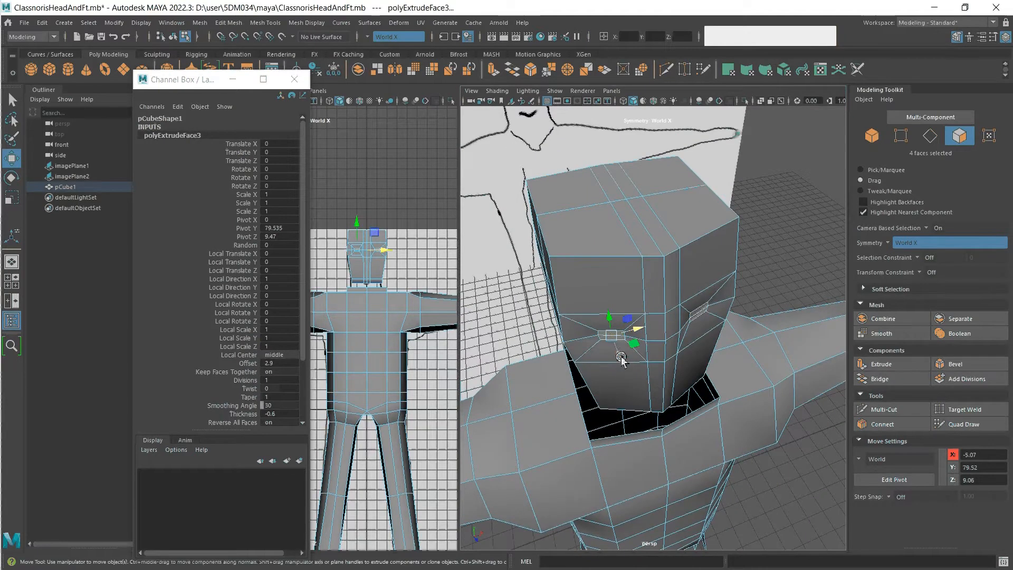
pyautogui.moveTo(622, 357); pyautogui.dragTo(638, 404)
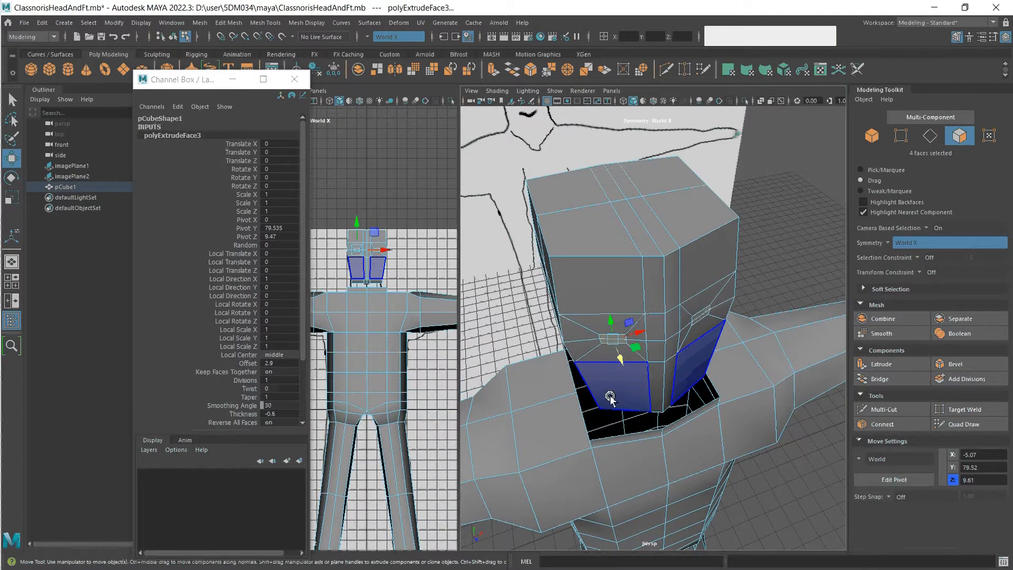
pyautogui.moveTo(616, 389); pyautogui.dragTo(610, 352)
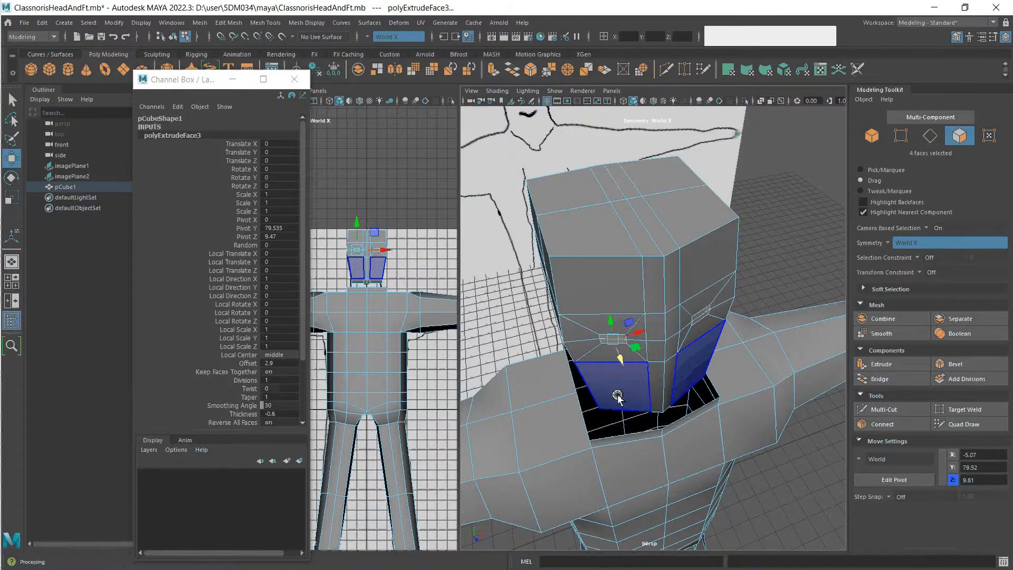
pyautogui.scroll(5, 619, 352)
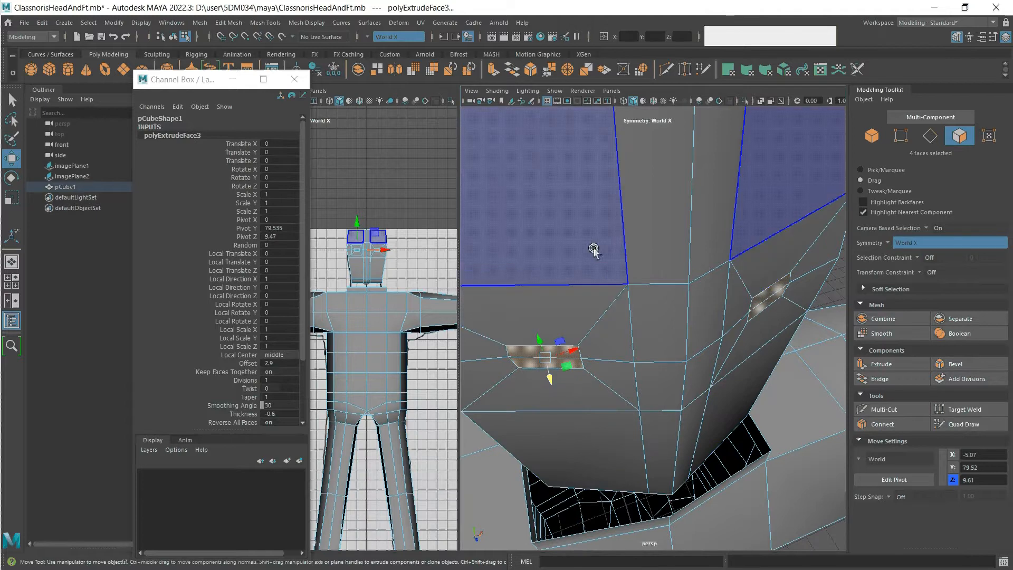
# Turn on the ViewCube in the heads-up display for the viewports.
pyautogui.click(150, 23)
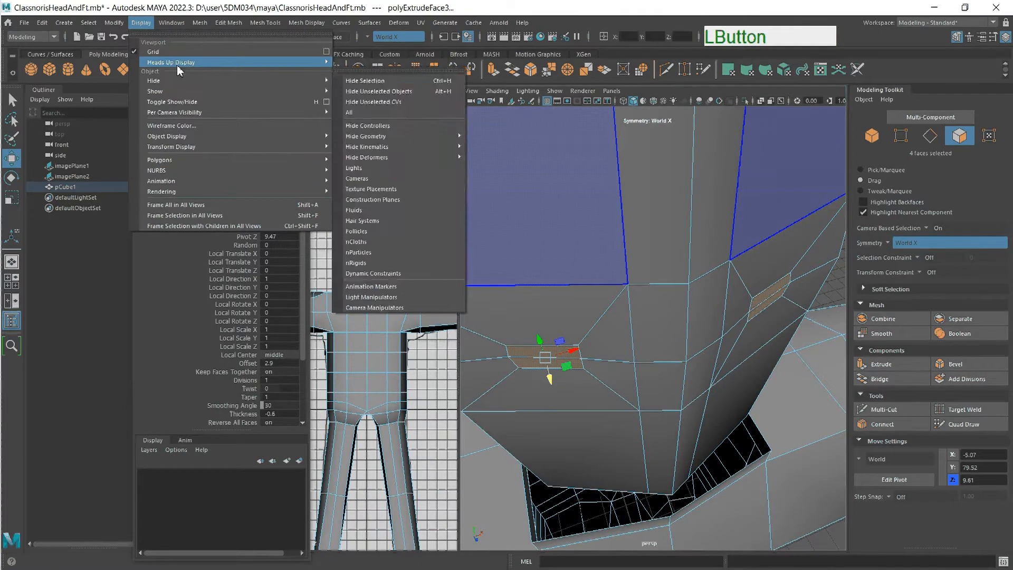
pyautogui.moveTo(176, 62)
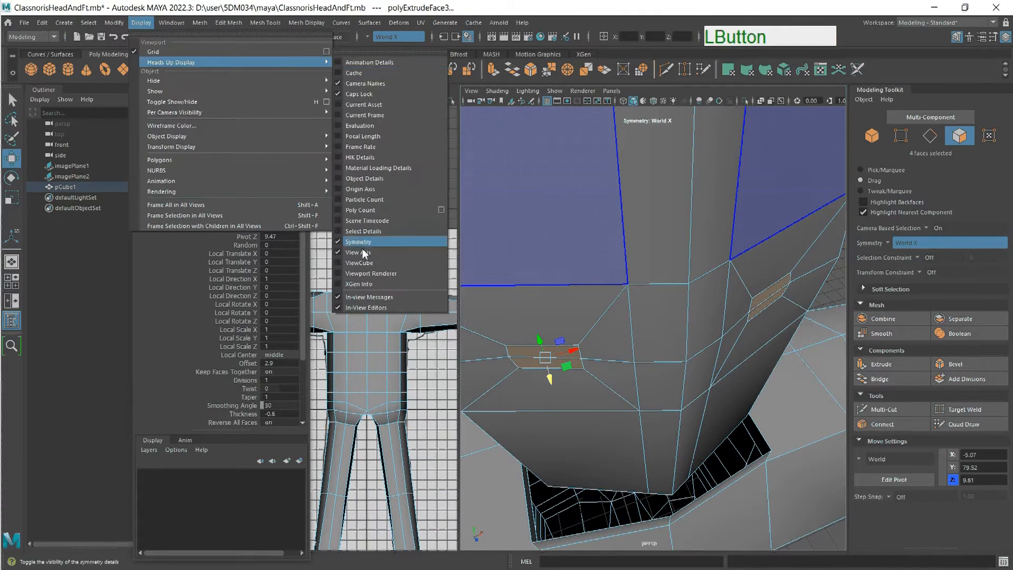
pyautogui.click(339, 263)
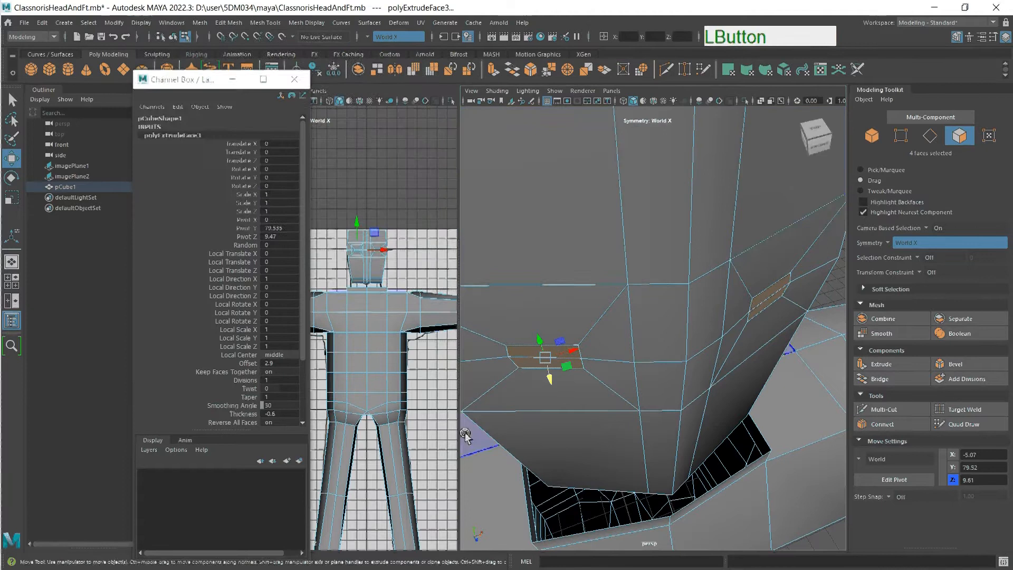
pyautogui.click(725, 313)
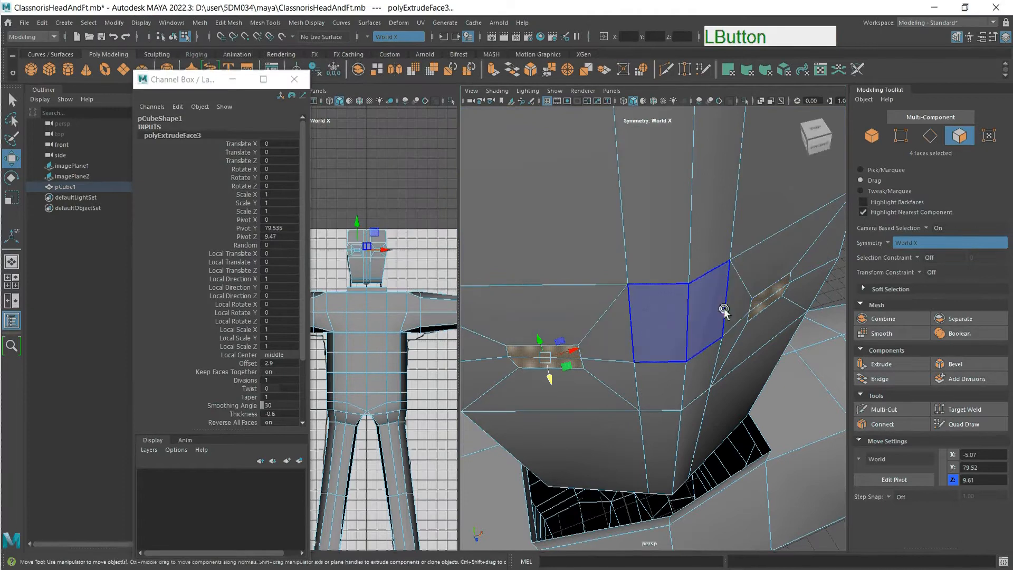
pyautogui.keyDown('alt'); pyautogui.moveTo(726, 272); pyautogui.dragTo(673, 296, button='middle'); pyautogui.keyUp('alt')
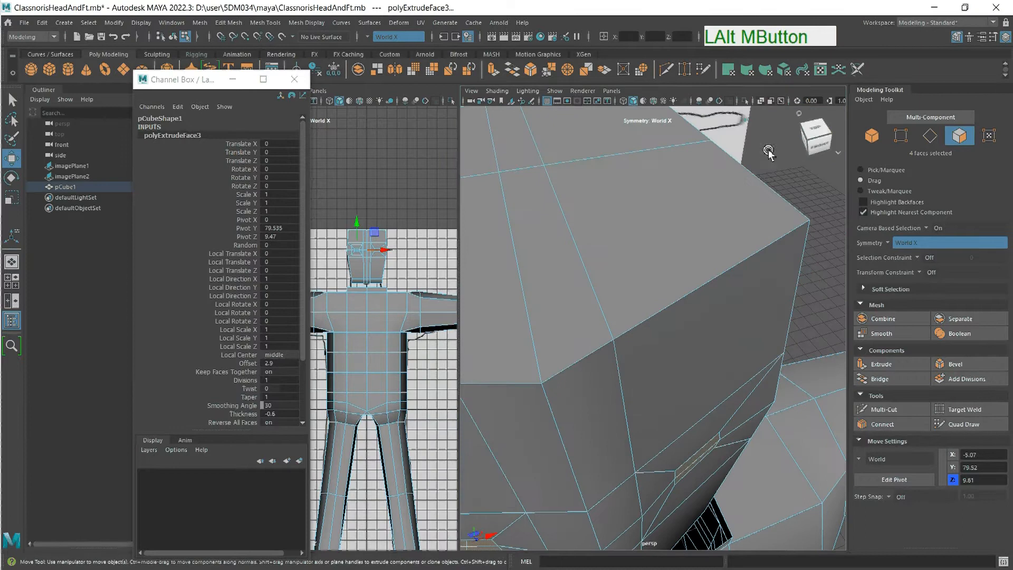
# Open the ViewCube preferences and save them with their existing options.
pyautogui.click(839, 153)
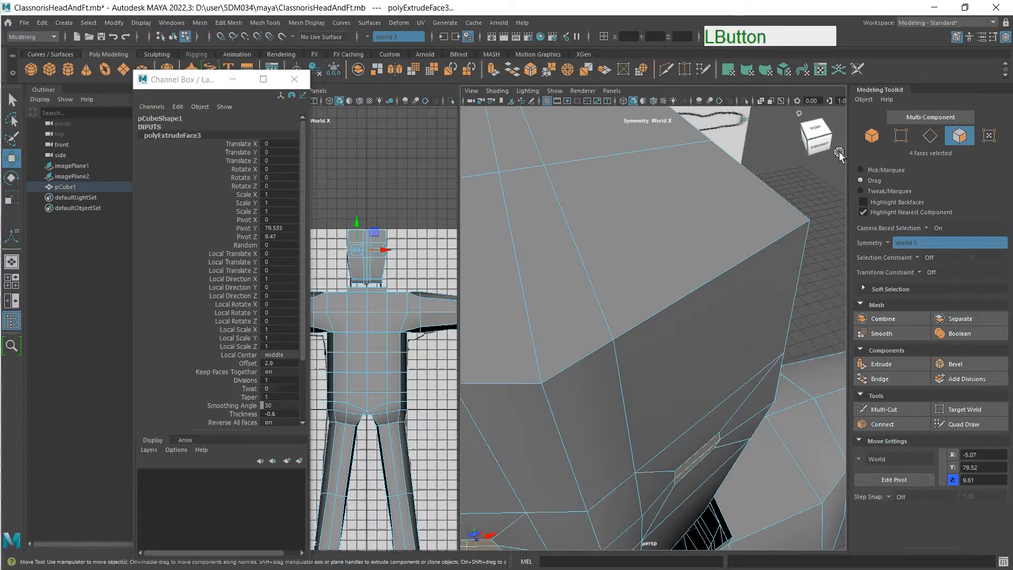
pyautogui.click(839, 153)
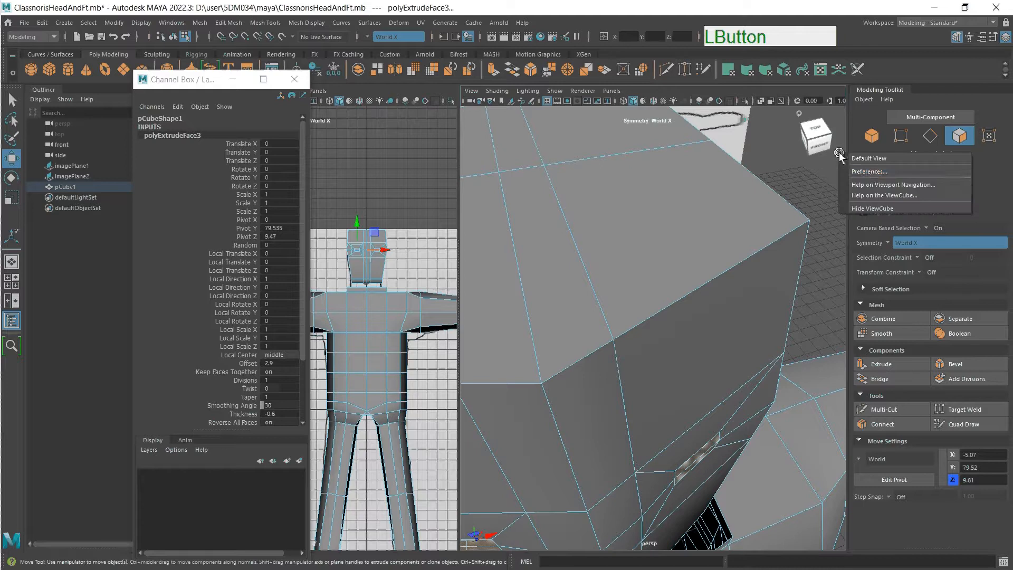
pyautogui.click(872, 172)
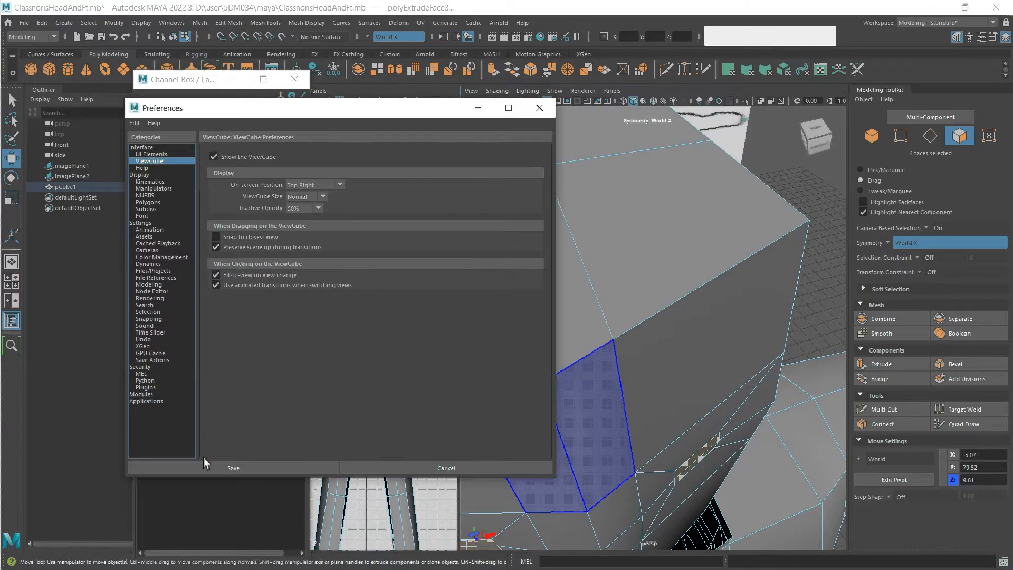
pyautogui.click(224, 466)
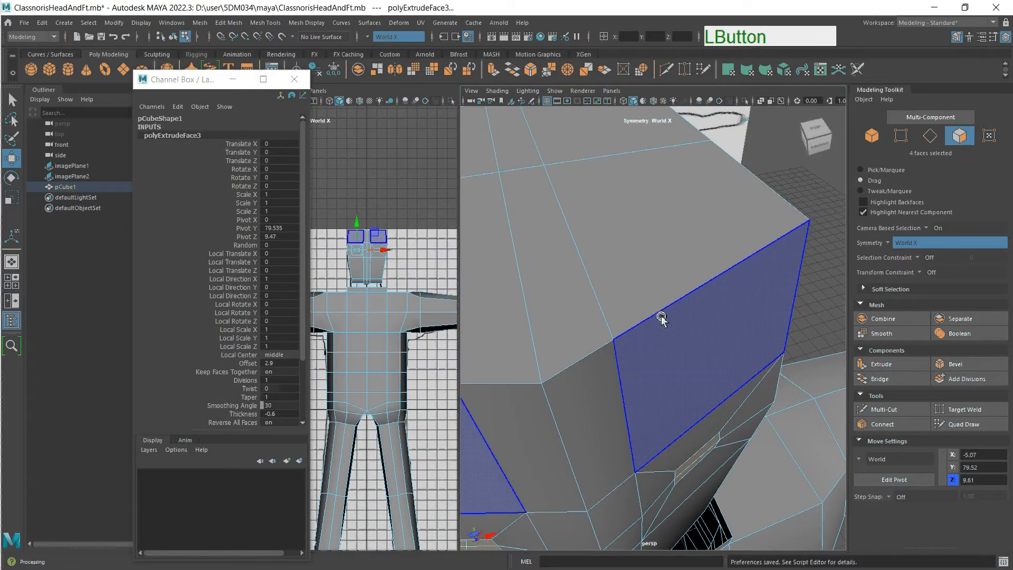
pyautogui.scroll(-1, 660, 319)
pyautogui.scroll(1, 572, 405)
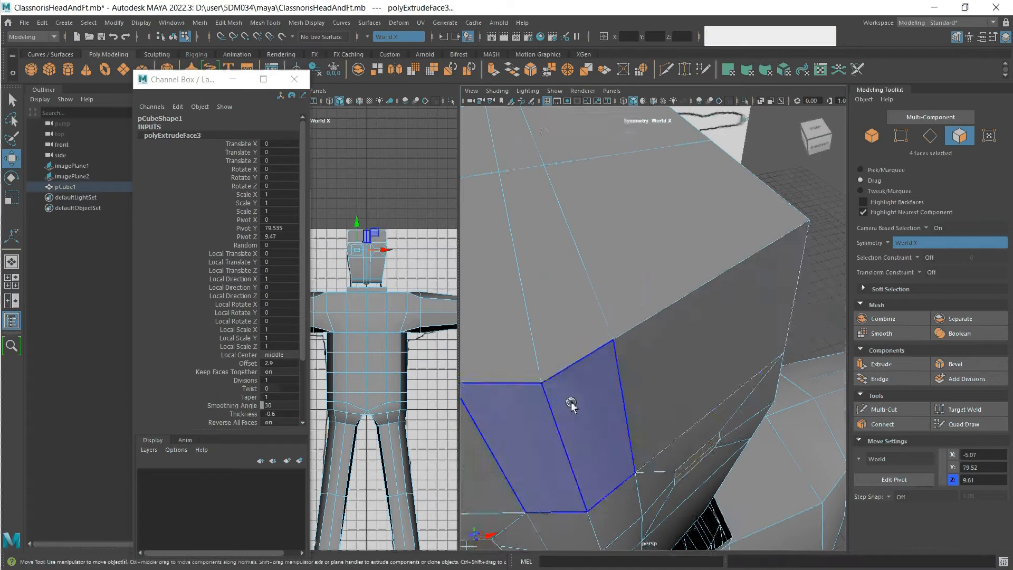
# Select the four extruded eye faces on the head and convert the face selection to their vertices.
pyautogui.scroll(-1, 570, 412)
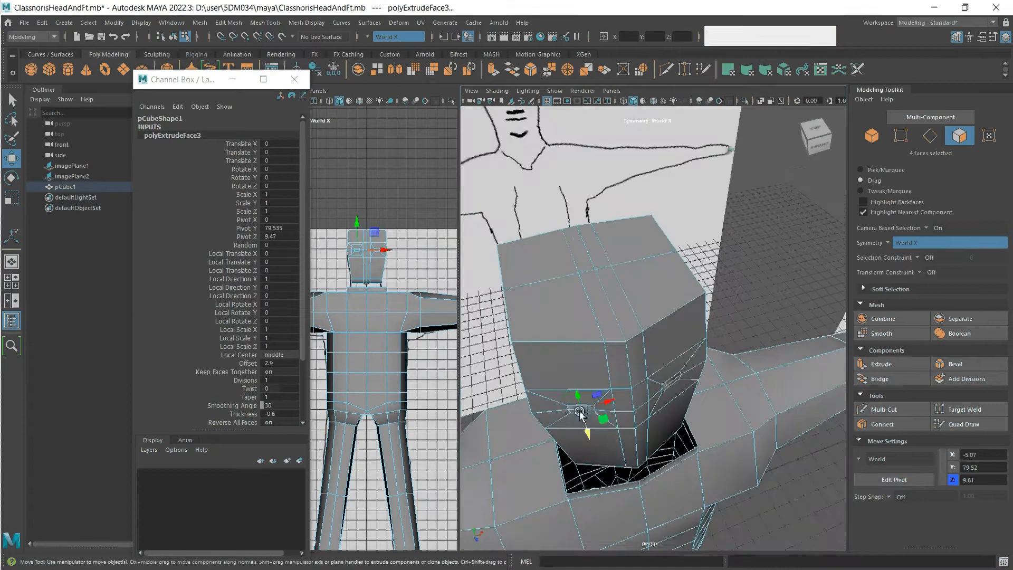
pyautogui.keyDown('alt'); pyautogui.moveTo(579, 414); pyautogui.dragTo(604, 227); pyautogui.keyUp('alt')
pyautogui.moveTo(531, 147); pyautogui.dragTo(529, 133)
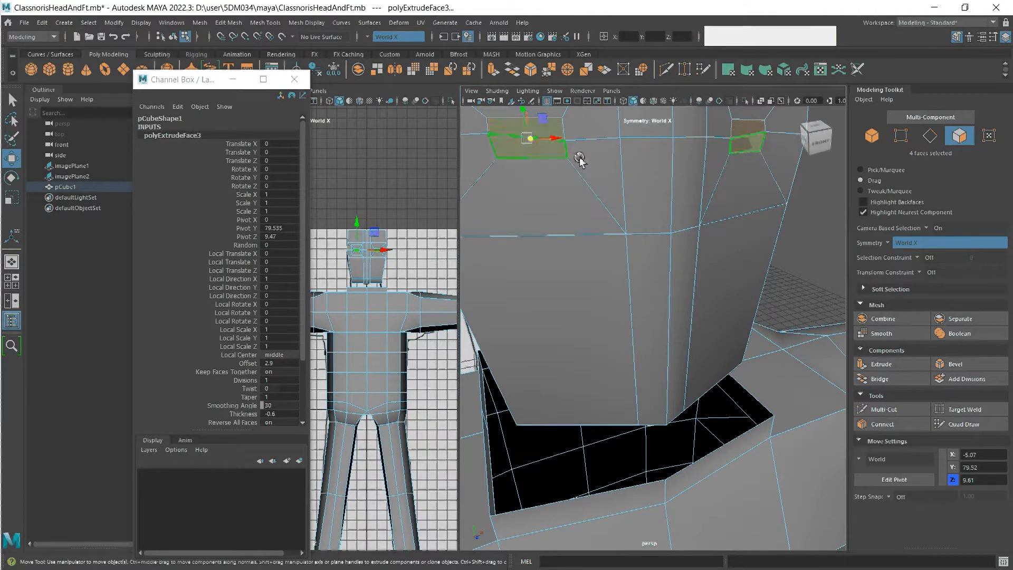
pyautogui.press('ctrl')
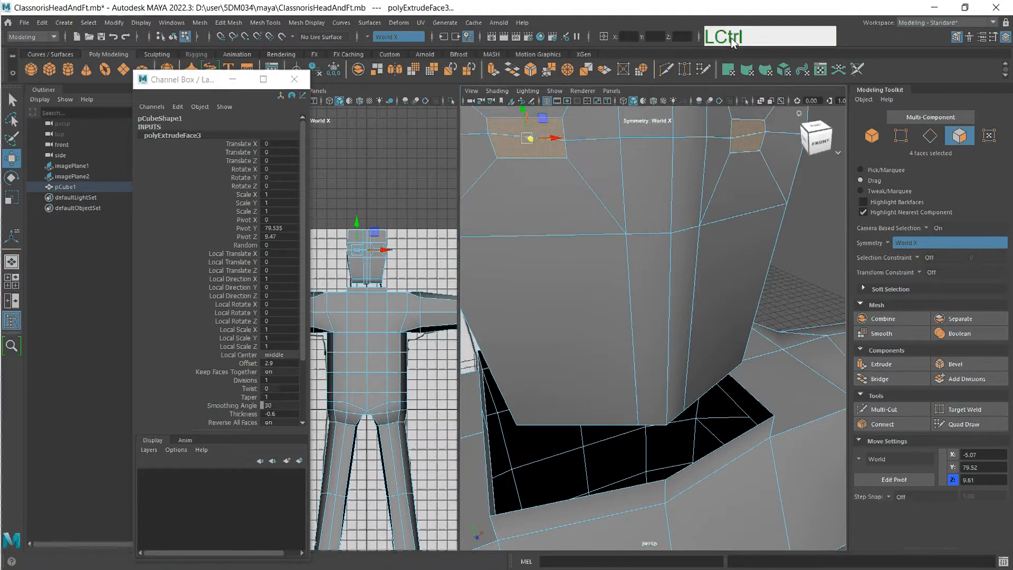
pyautogui.keyDown('ctrl'); pyautogui.click(903, 138); pyautogui.keyUp('ctrl')
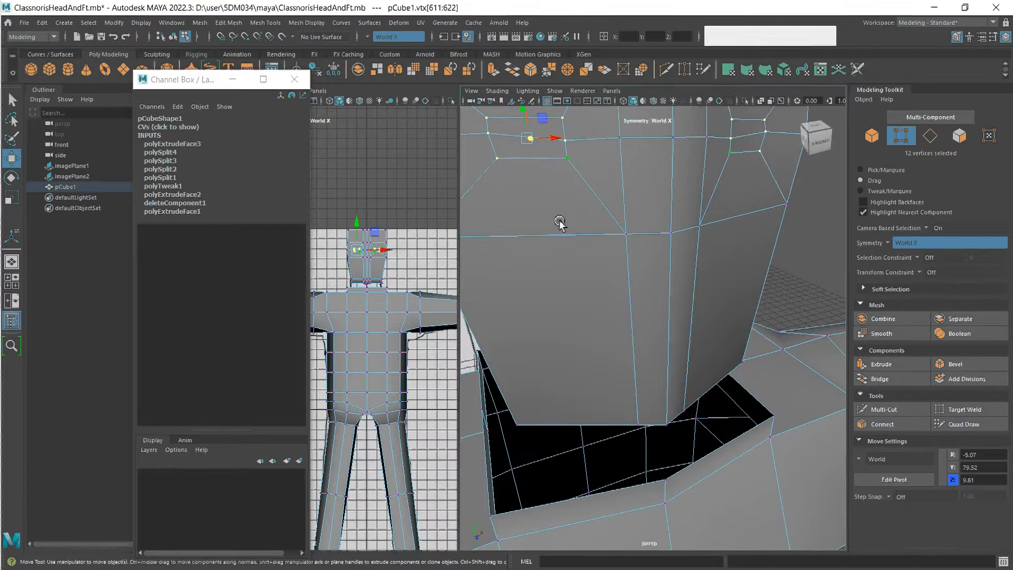
# Flatten the 12 selected eye vertices onto one plane by setting their absolute Z position to 9.61.
pyautogui.keyDown('alt'); pyautogui.moveTo(554, 215); pyautogui.dragTo(560, 219); pyautogui.keyUp('alt')
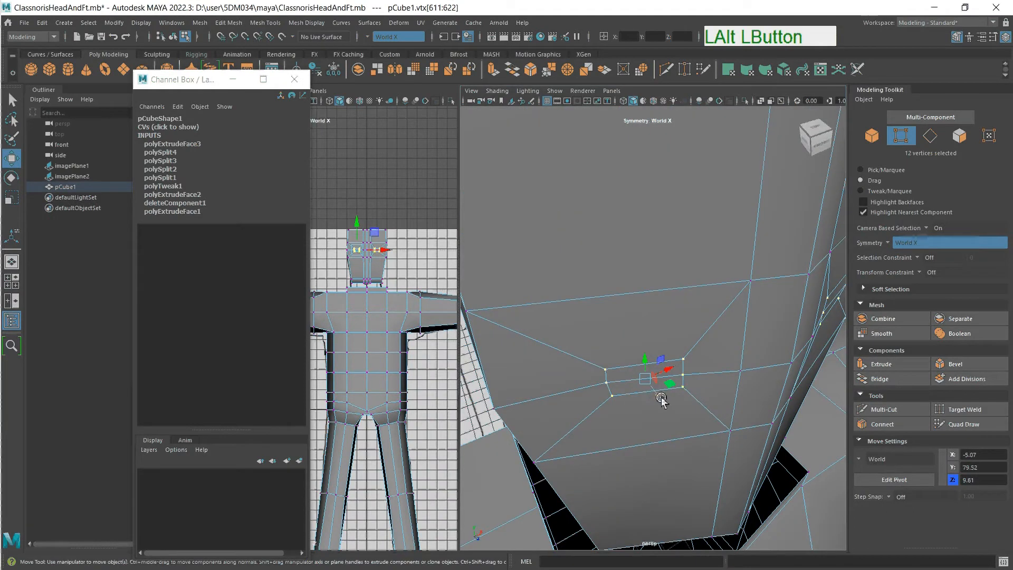
pyautogui.click(972, 482)
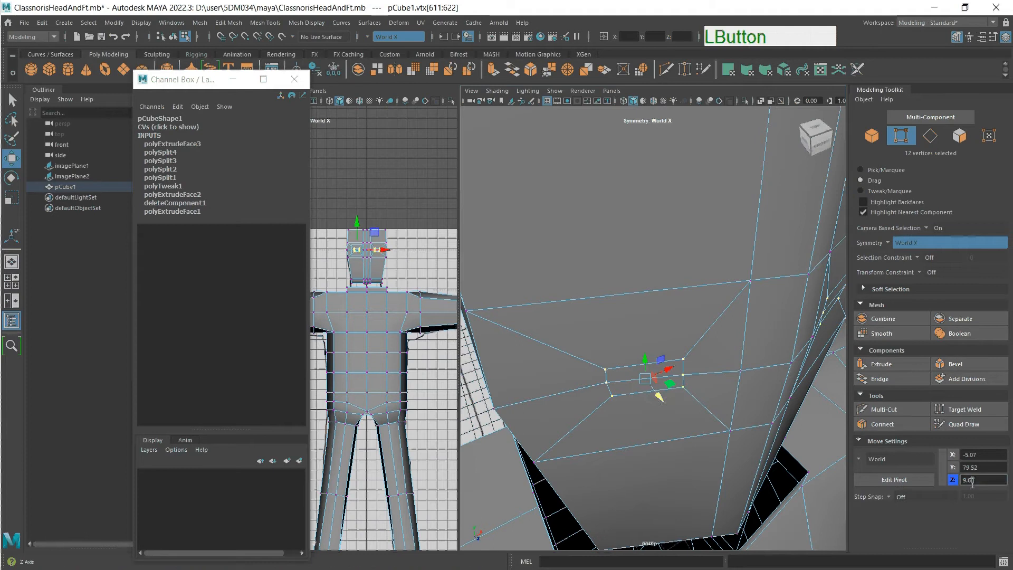
pyautogui.doubleClick(972, 481)
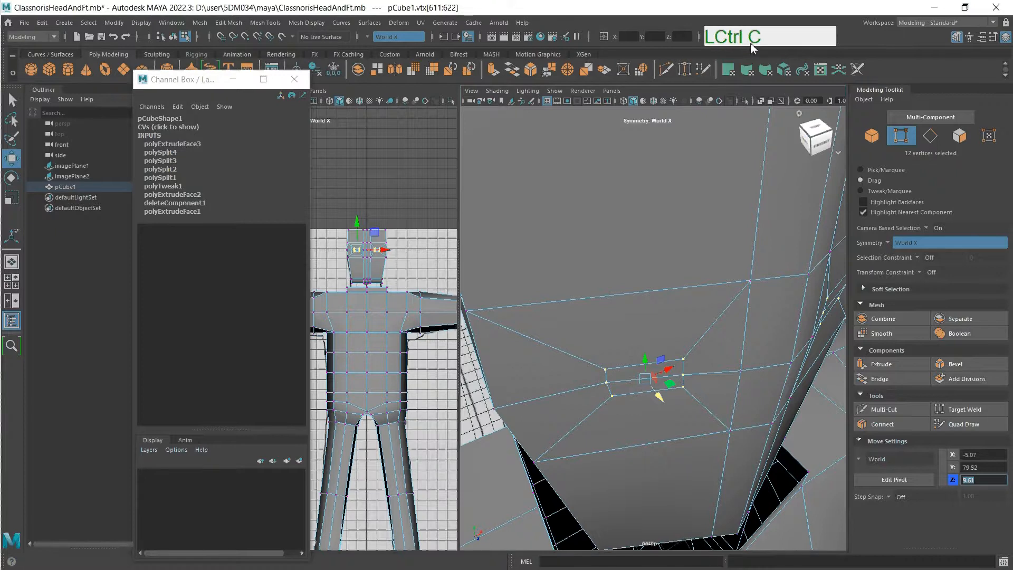
pyautogui.click(683, 37)
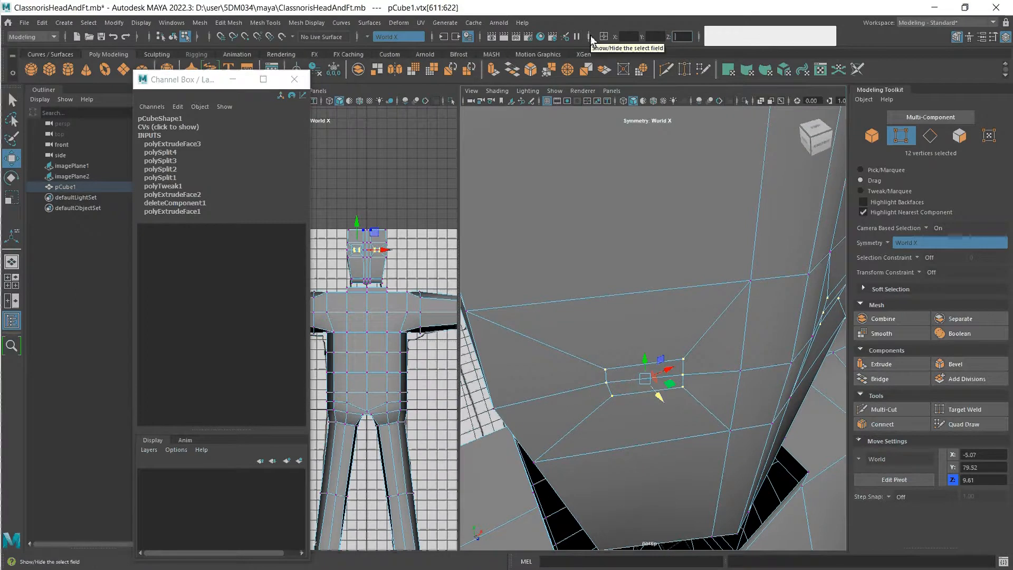
pyautogui.press('ctrl')
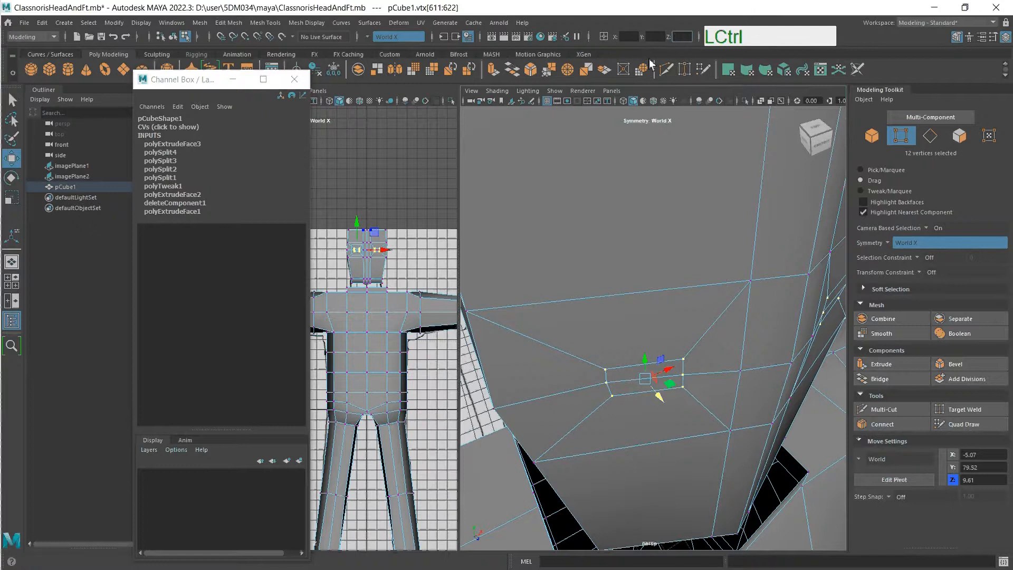
pyautogui.write('9.61')
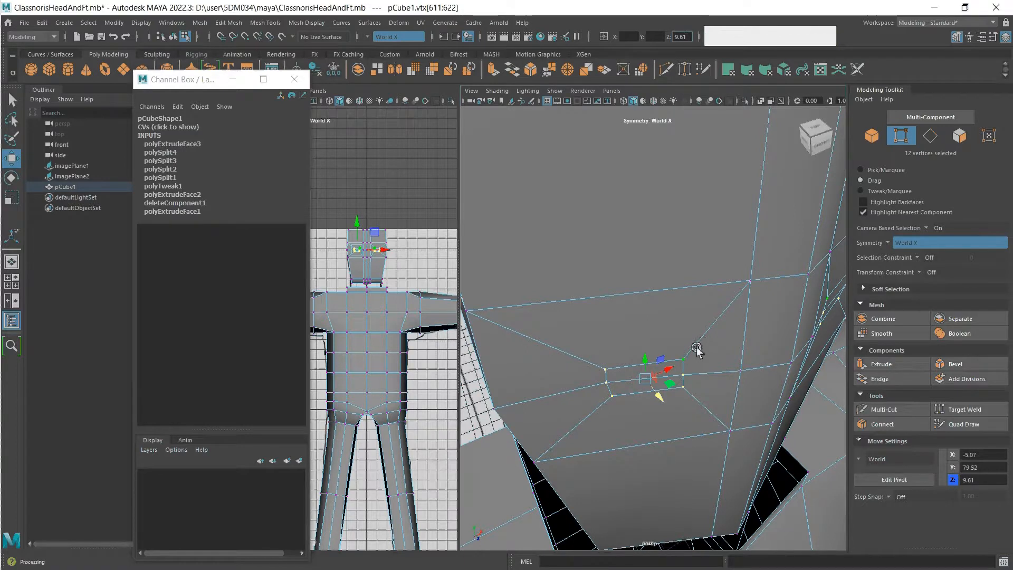
pyautogui.press('KP_Enter')
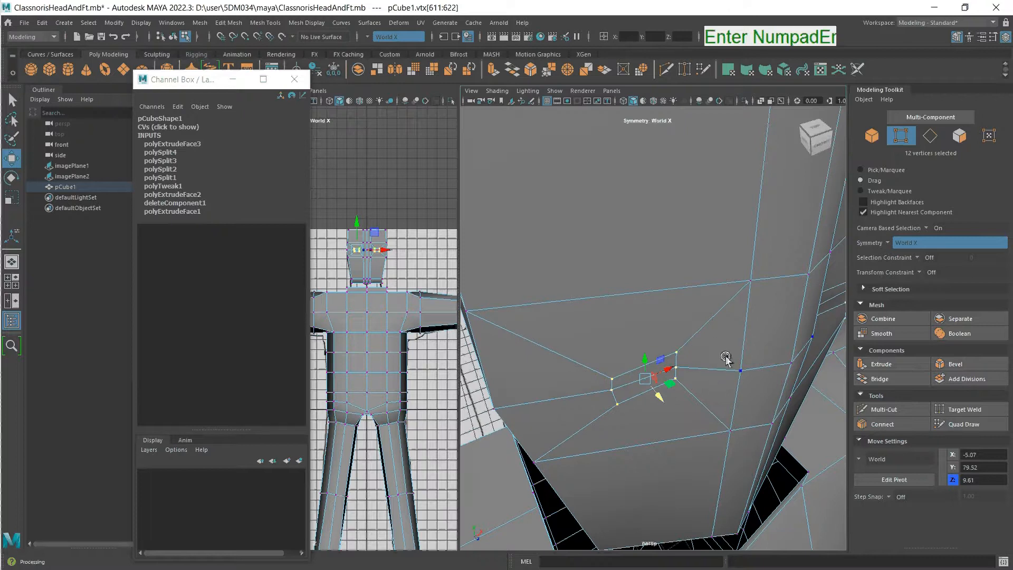
# Examine the flattened eye vertices and the head's profile against the side reference drawing in wireframe and shaded display.
pyautogui.keyDown('alt'); pyautogui.moveTo(717, 382); pyautogui.dragTo(708, 379, button='middle'); pyautogui.keyUp('alt')
pyautogui.moveTo(674, 389)
pyautogui.keyDown('alt'); pyautogui.mouseDown()
pyautogui.moveTo(664, 380)
pyautogui.moveTo(678, 384)
pyautogui.moveTo(672, 395)
pyautogui.moveTo(679, 384)
pyautogui.mouseUp(); pyautogui.keyUp('alt')
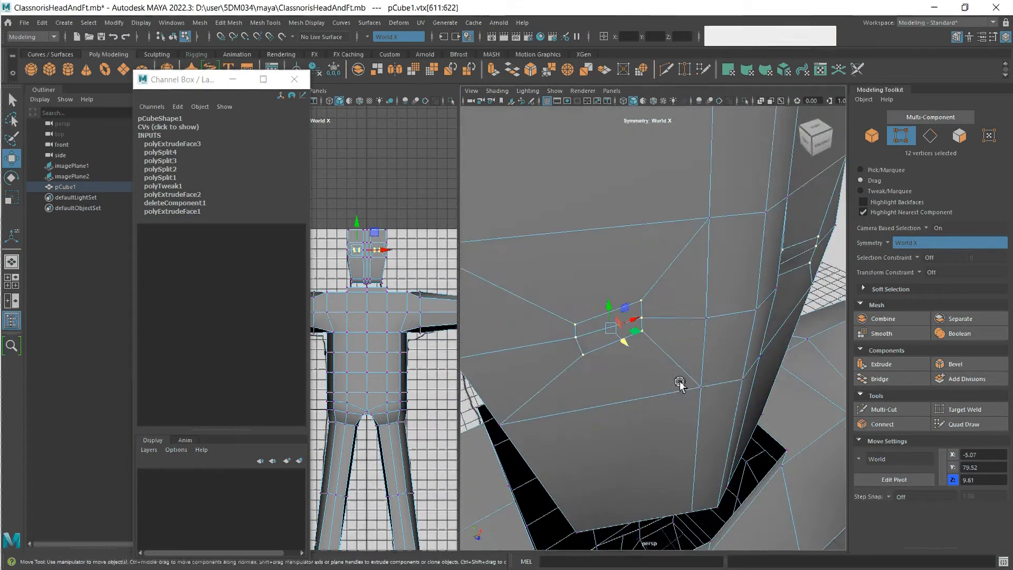
pyautogui.click(626, 102)
pyautogui.keyDown('alt'); pyautogui.moveTo(634, 222); pyautogui.dragTo(781, 227); pyautogui.keyUp('alt')
pyautogui.moveTo(780, 226)
pyautogui.keyDown('alt'); pyautogui.mouseDown(button='right')
pyautogui.moveTo(802, 202)
pyautogui.moveTo(789, 226)
pyautogui.mouseUp(button='right'); pyautogui.keyUp('alt')
pyautogui.keyDown('alt'); pyautogui.moveTo(789, 226); pyautogui.dragTo(744, 251, button='middle'); pyautogui.keyUp('alt')
pyautogui.keyDown('alt'); pyautogui.moveTo(744, 251); pyautogui.dragTo(778, 249, button='right'); pyautogui.keyUp('alt')
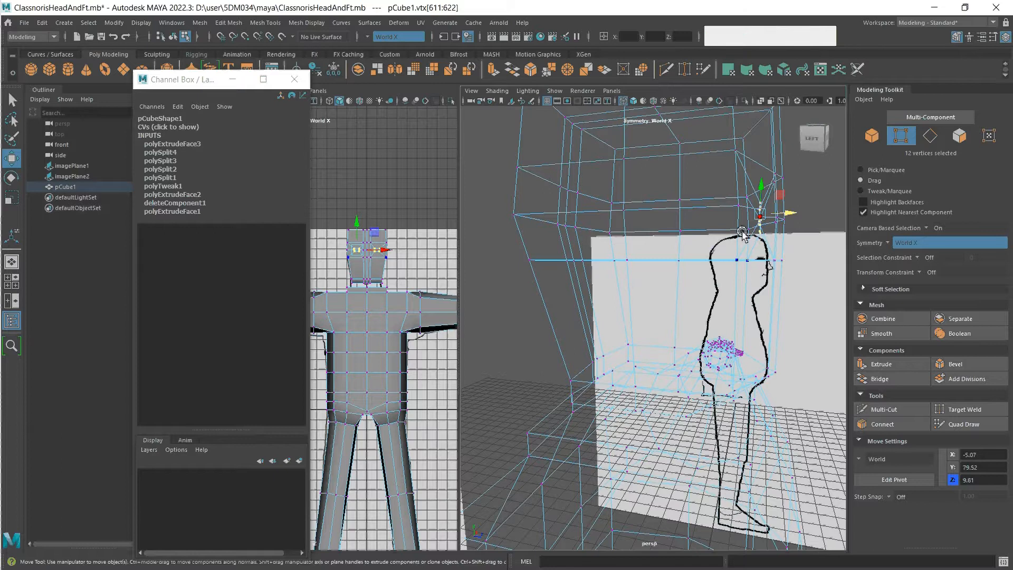
pyautogui.click(633, 101)
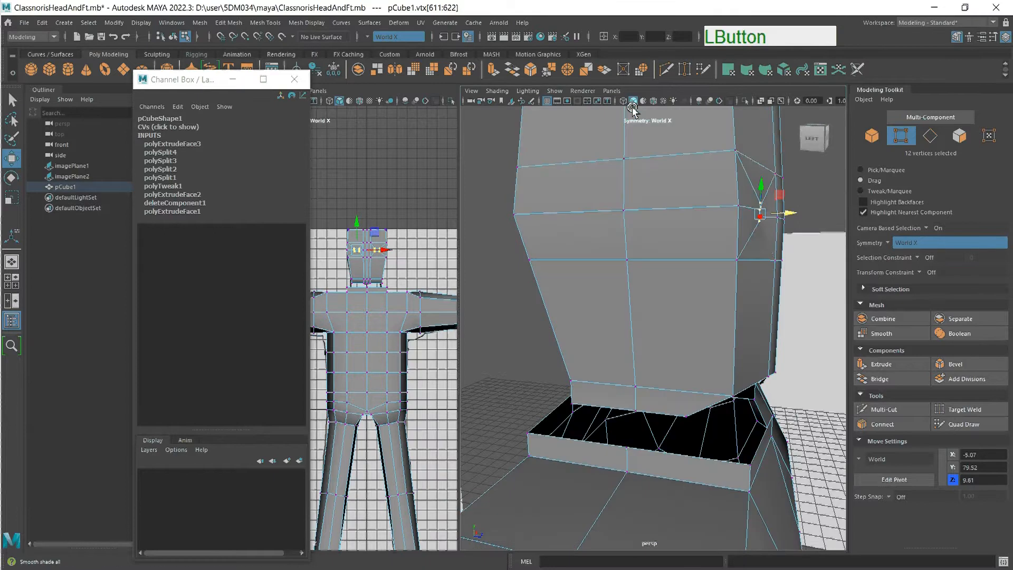
pyautogui.scroll(-5, 727, 264)
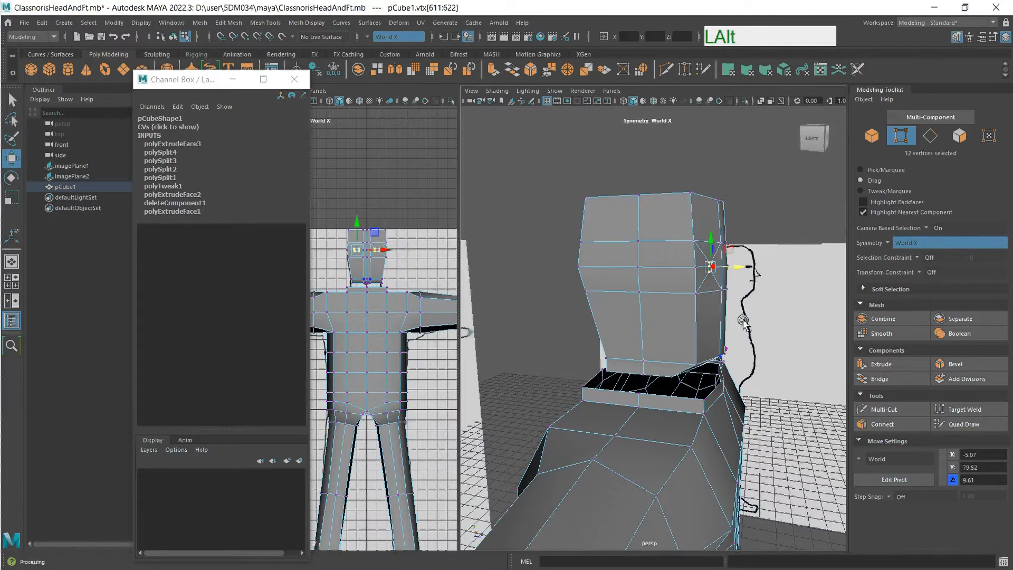
pyautogui.keyDown('alt'); pyautogui.moveTo(716, 329); pyautogui.dragTo(693, 336); pyautogui.keyUp('alt')
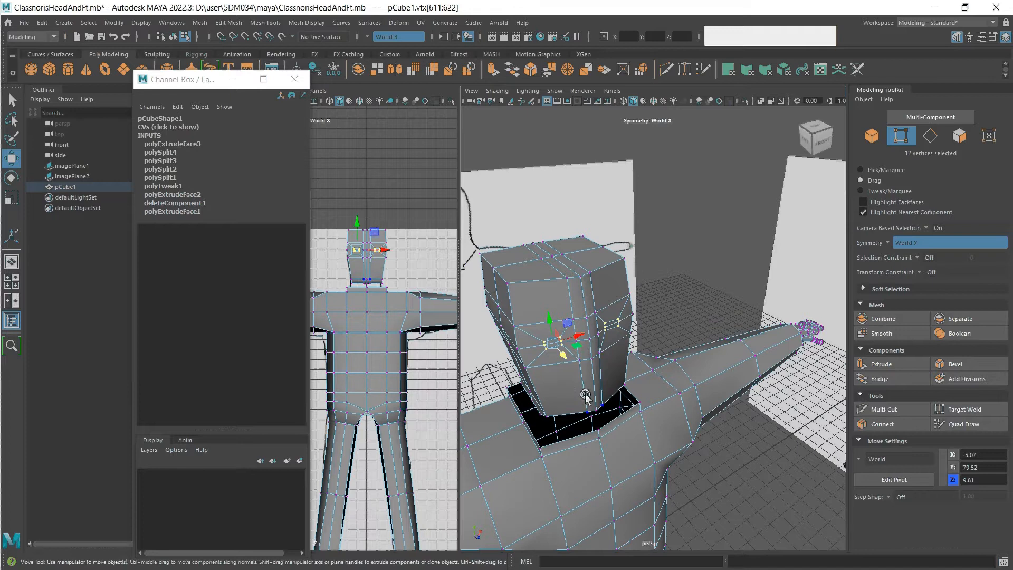
# Select the four lower front faces at the head's mouth area and extrude them with Offset 1.9.
pyautogui.click(959, 135)
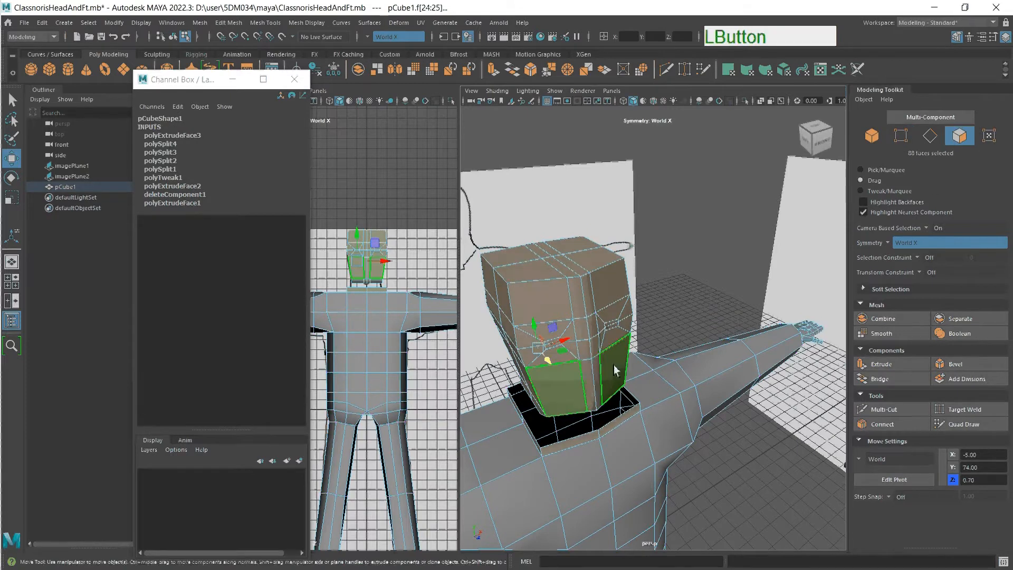
pyautogui.moveTo(556, 382); pyautogui.dragTo(596, 385)
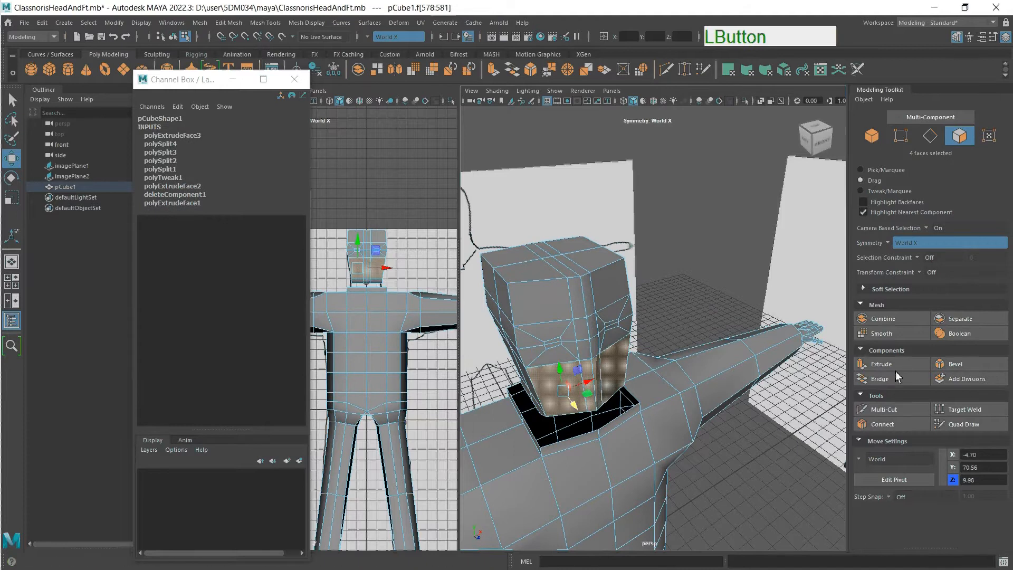
pyautogui.click(881, 364)
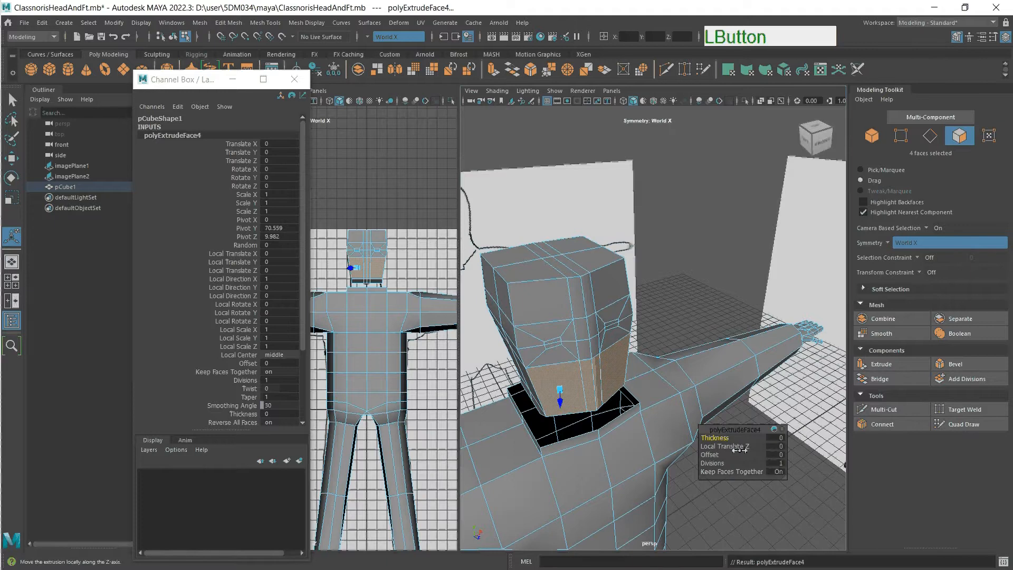
pyautogui.middleClick(781, 456)
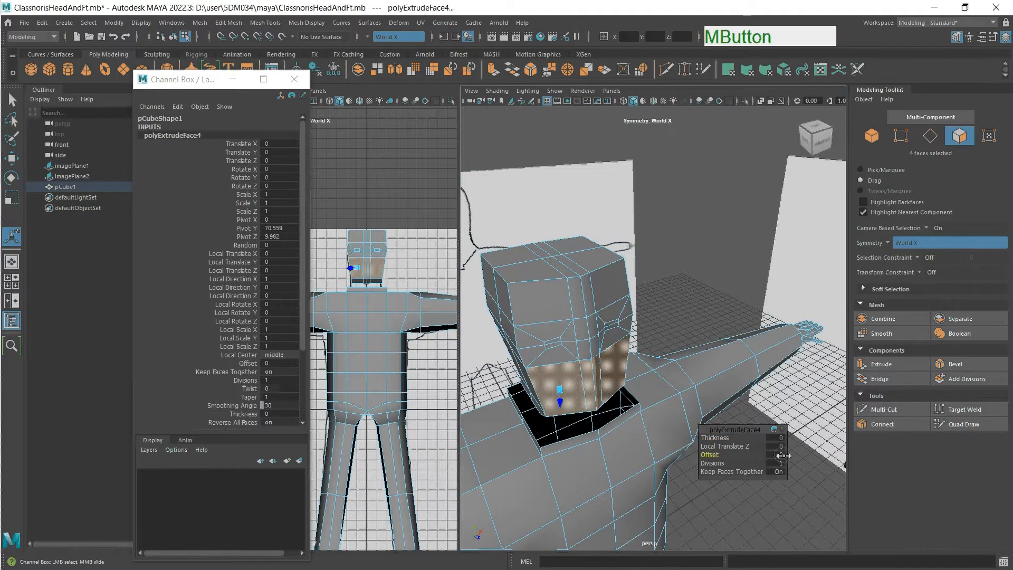
pyautogui.moveTo(781, 456); pyautogui.dragTo(795, 462, button='middle')
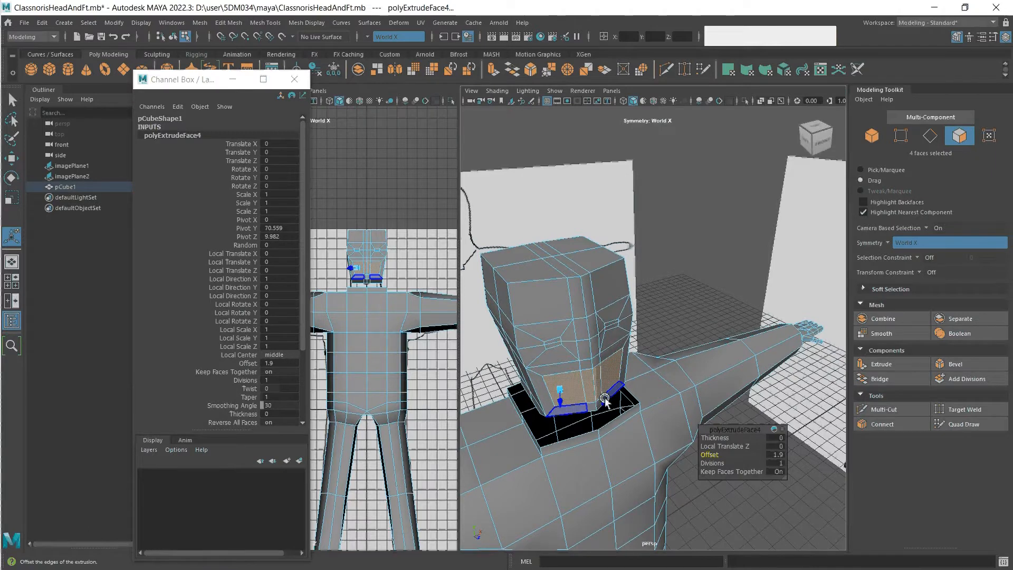
pyautogui.press('q')
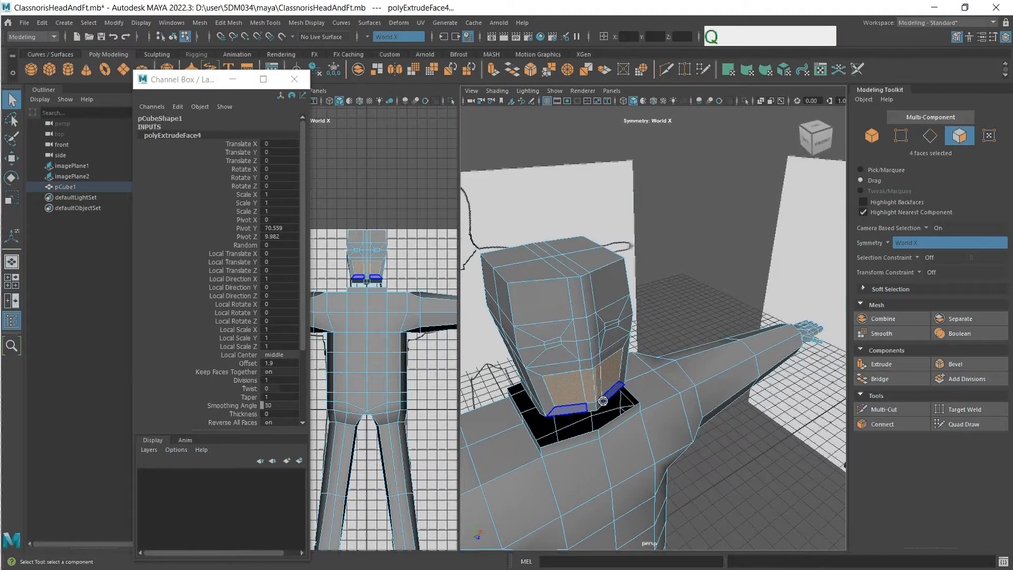
# Select the six central front faces between the eyes and mouth and extrude them as a nose with Thickness 0.7 and Offset 0.9.
pyautogui.scroll(4, 596, 380)
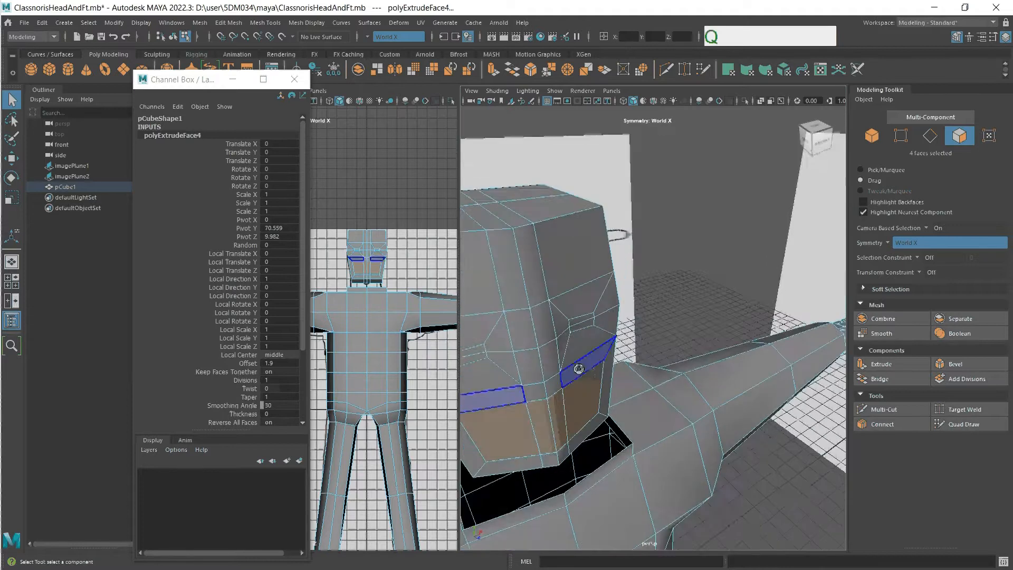
pyautogui.keyDown('alt'); pyautogui.moveTo(586, 351); pyautogui.dragTo(654, 337, button='middle'); pyautogui.keyUp('alt')
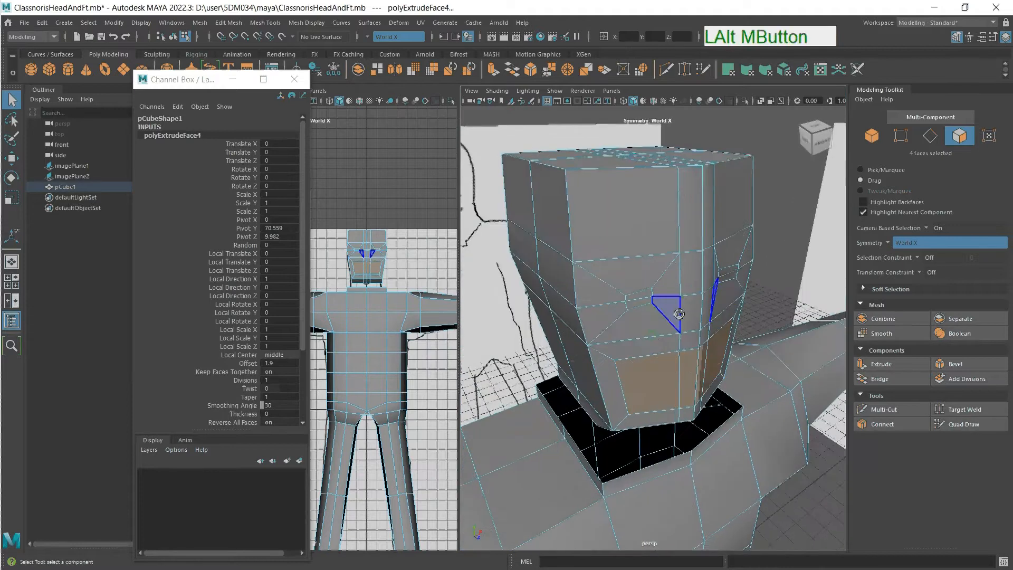
pyautogui.moveTo(696, 266)
pyautogui.mouseDown()
pyautogui.moveTo(700, 322)
pyautogui.moveTo(721, 385)
pyautogui.moveTo(678, 389)
pyautogui.mouseUp()
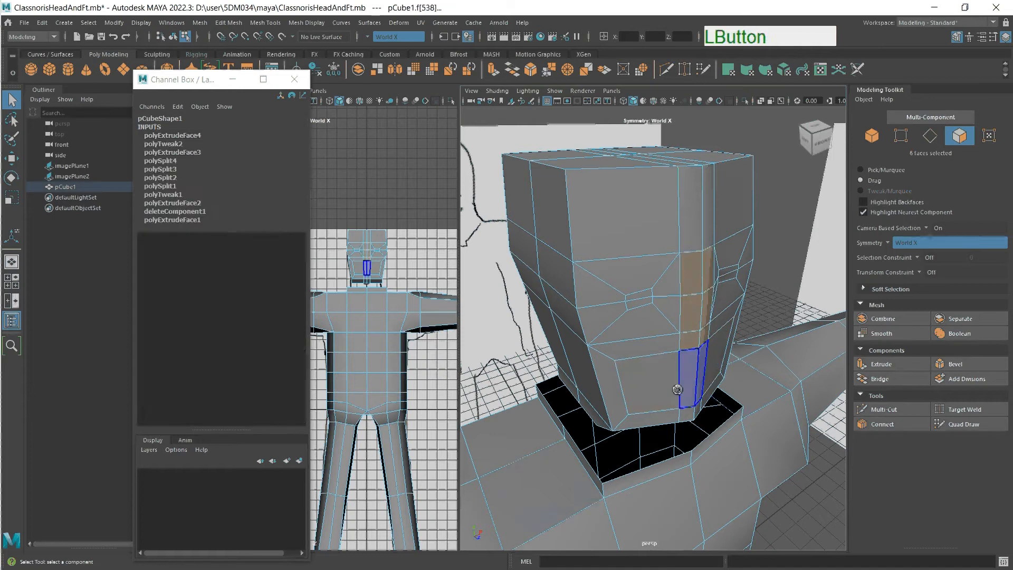
pyautogui.click(881, 364)
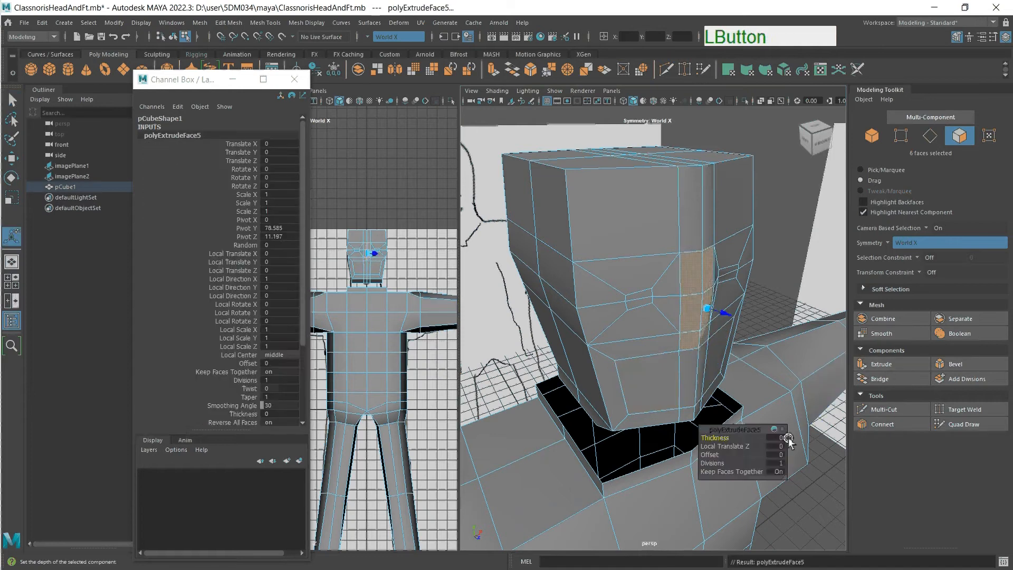
pyautogui.moveTo(780, 445); pyautogui.dragTo(787, 445, button='middle')
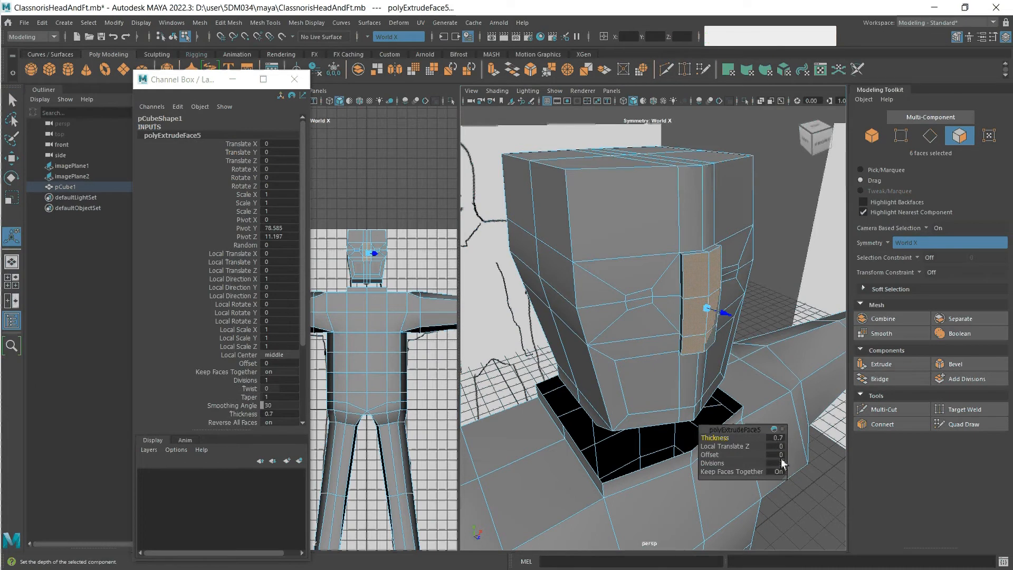
pyautogui.moveTo(782, 457); pyautogui.dragTo(787, 461, button='middle')
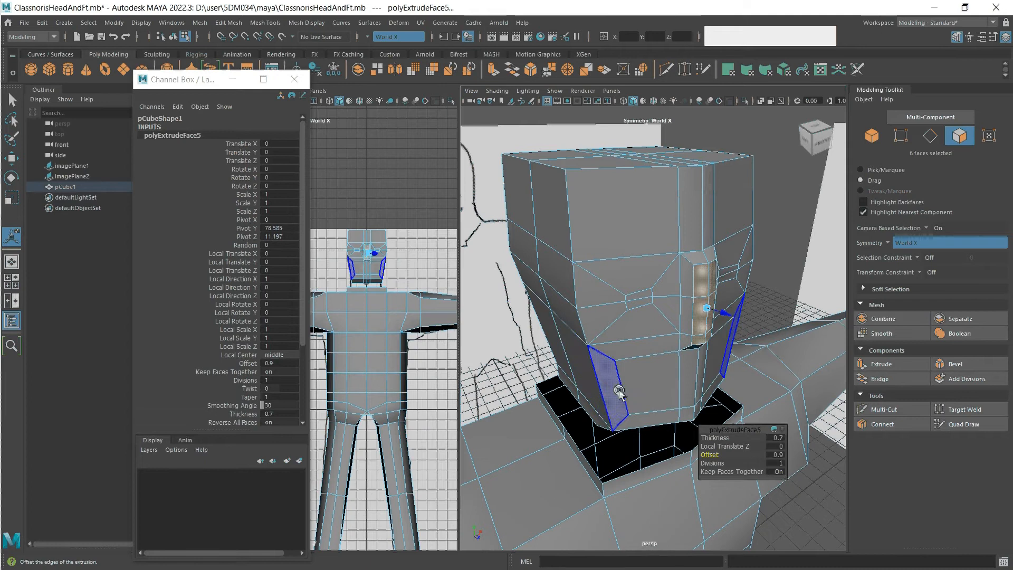
# Tilt the extruded nose faces about the X axis and move them back to Z about 11.71.
pyautogui.press('e')
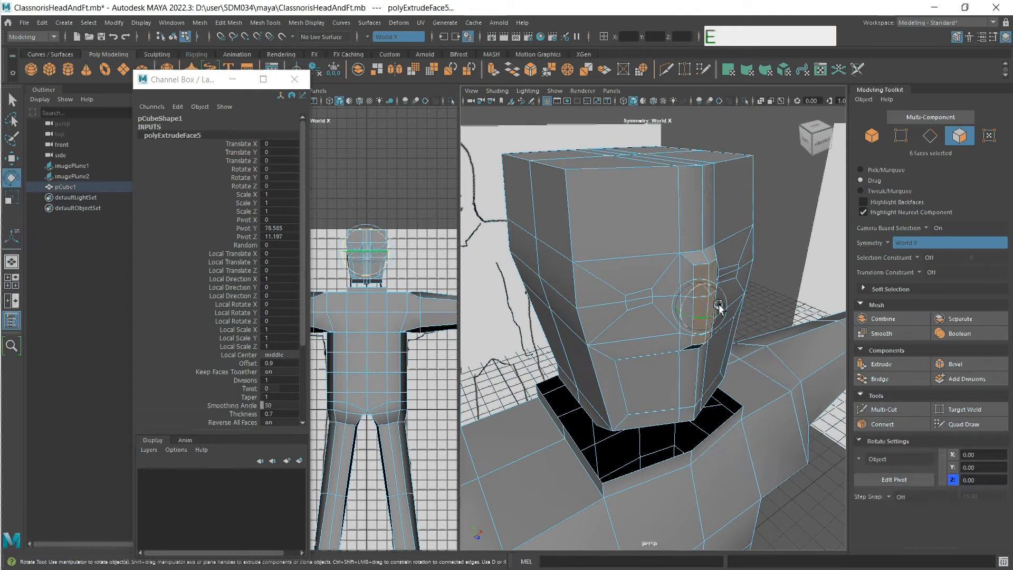
pyautogui.moveTo(720, 307); pyautogui.dragTo(718, 301)
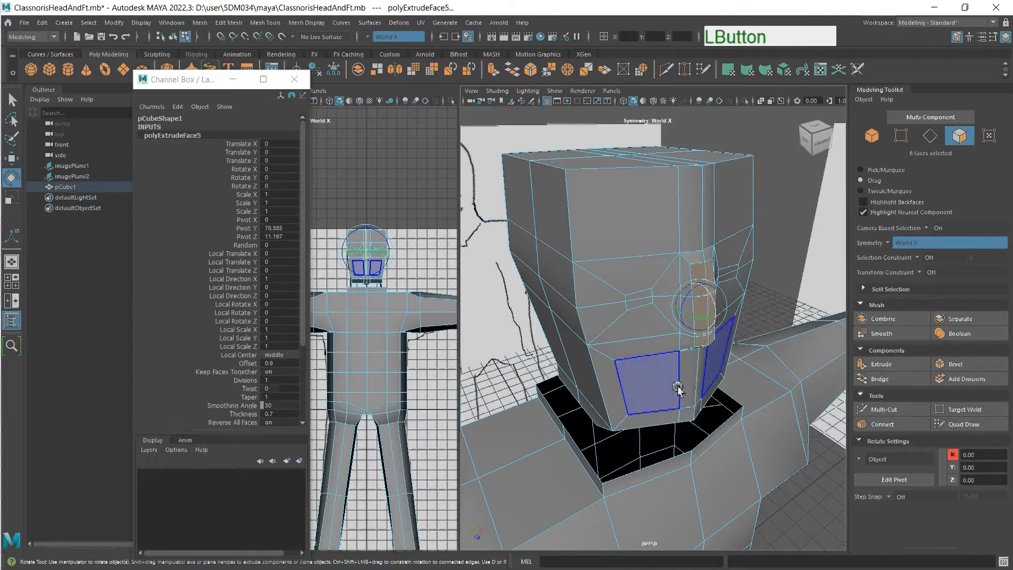
pyautogui.press('w')
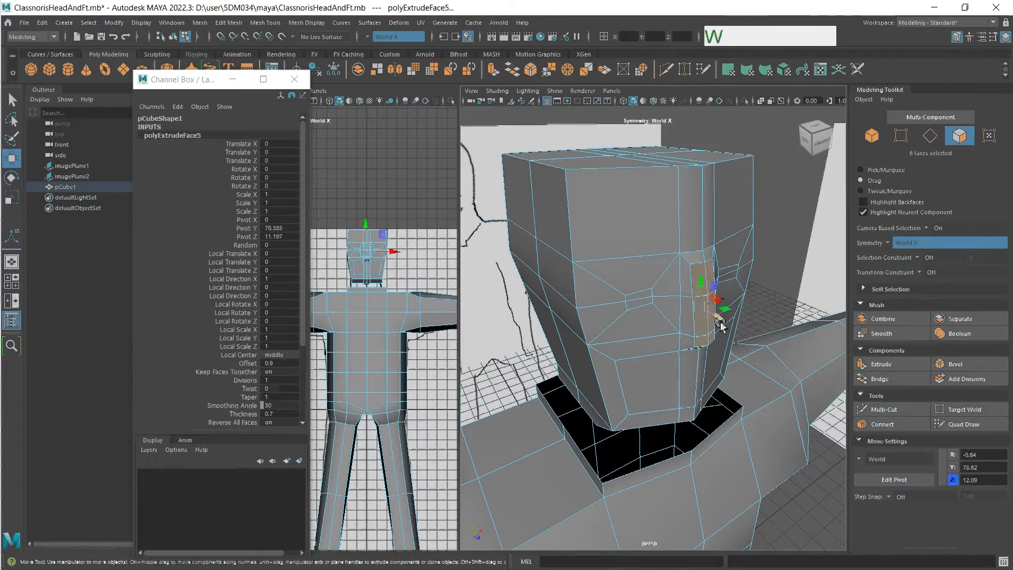
pyautogui.moveTo(720, 321); pyautogui.dragTo(716, 323)
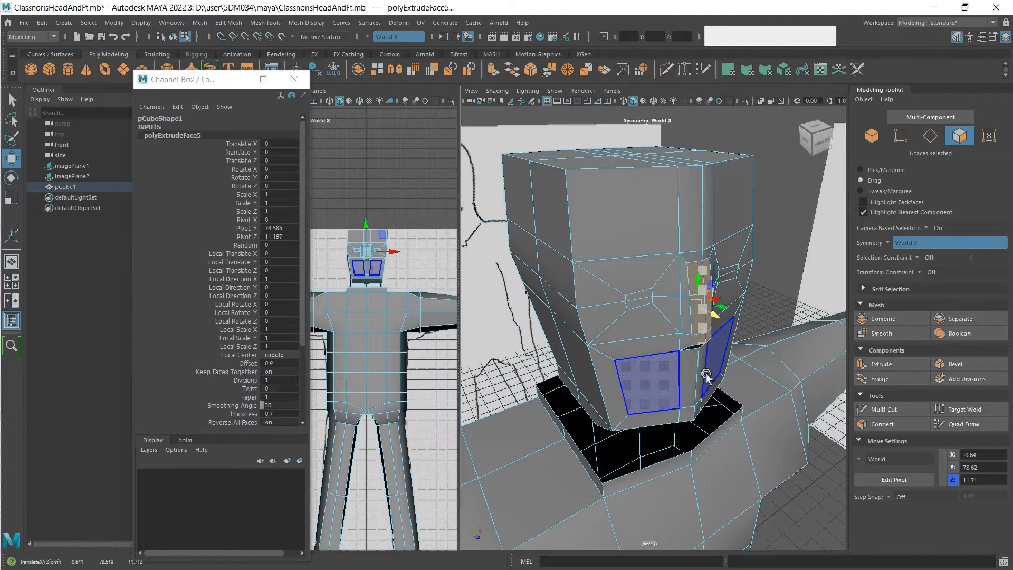
# Scale the extruded nose faces narrower along the X axis.
pyautogui.press('r')
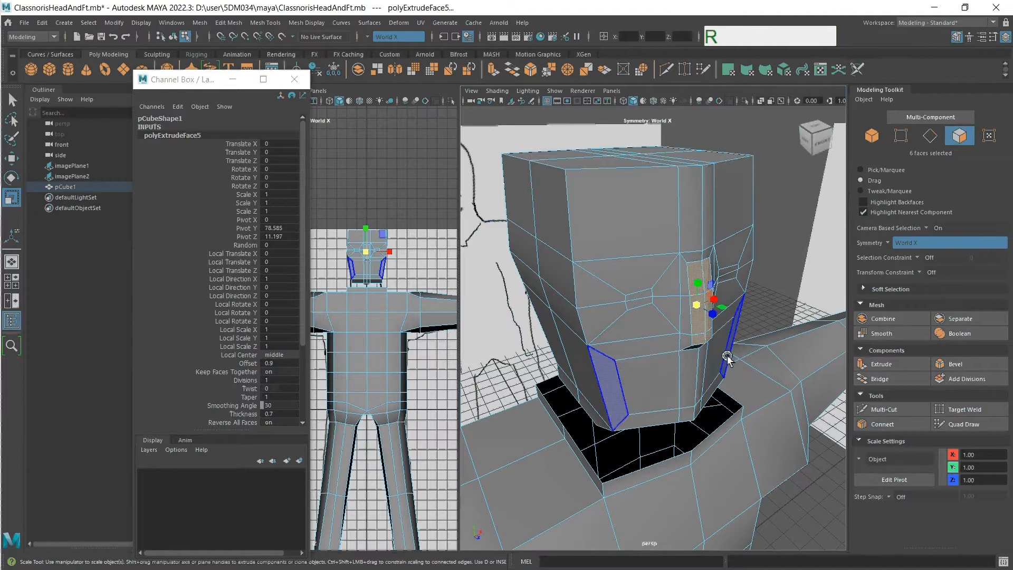
pyautogui.keyDown('alt'); pyautogui.moveTo(729, 348); pyautogui.dragTo(672, 340, button='middle'); pyautogui.keyUp('alt')
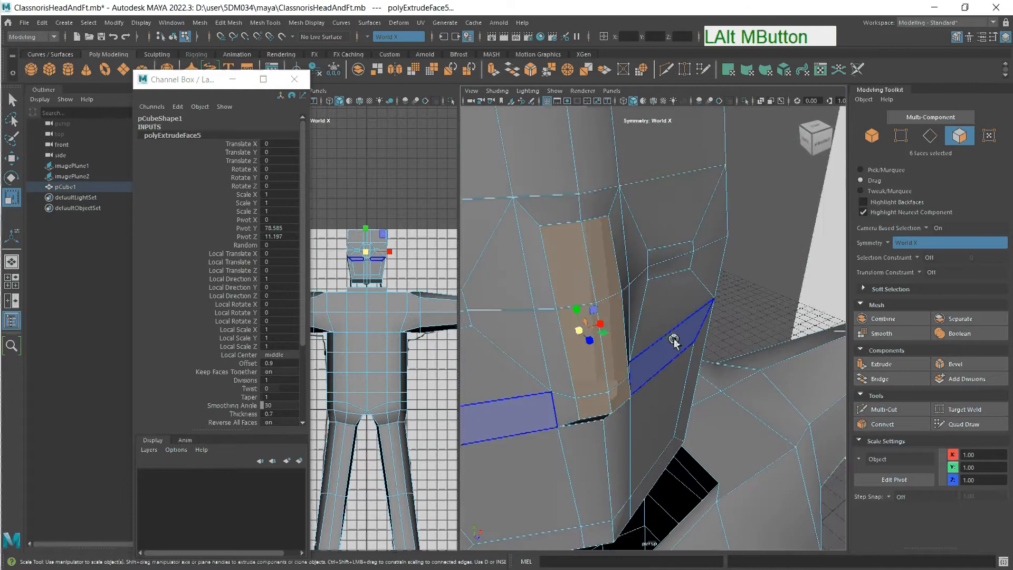
pyautogui.moveTo(604, 324); pyautogui.dragTo(587, 328)
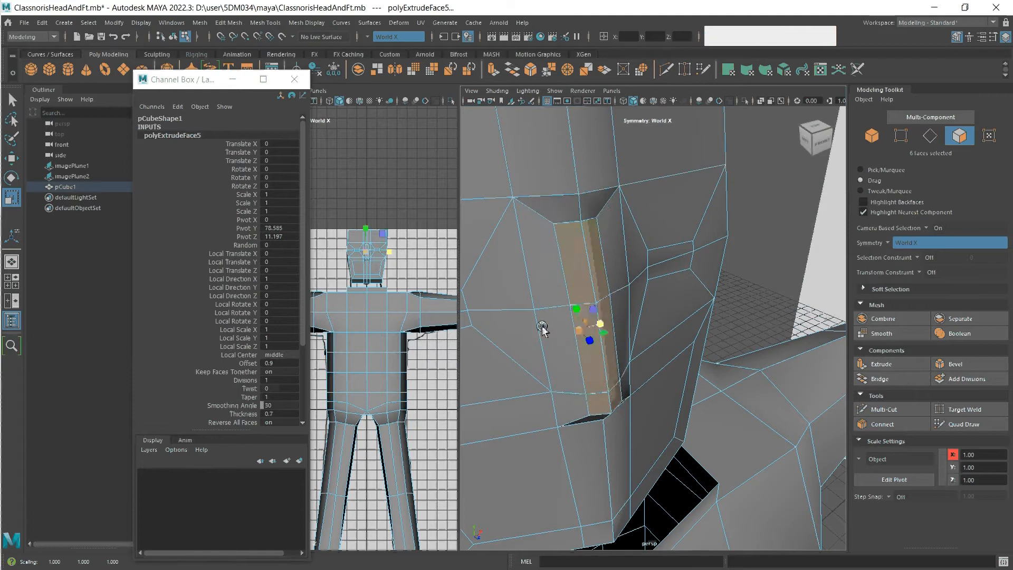
# Insert a mirrored vertical edge loop through the side mouth faces with the Multi-Cut tool.
pyautogui.scroll(-5, 562, 376)
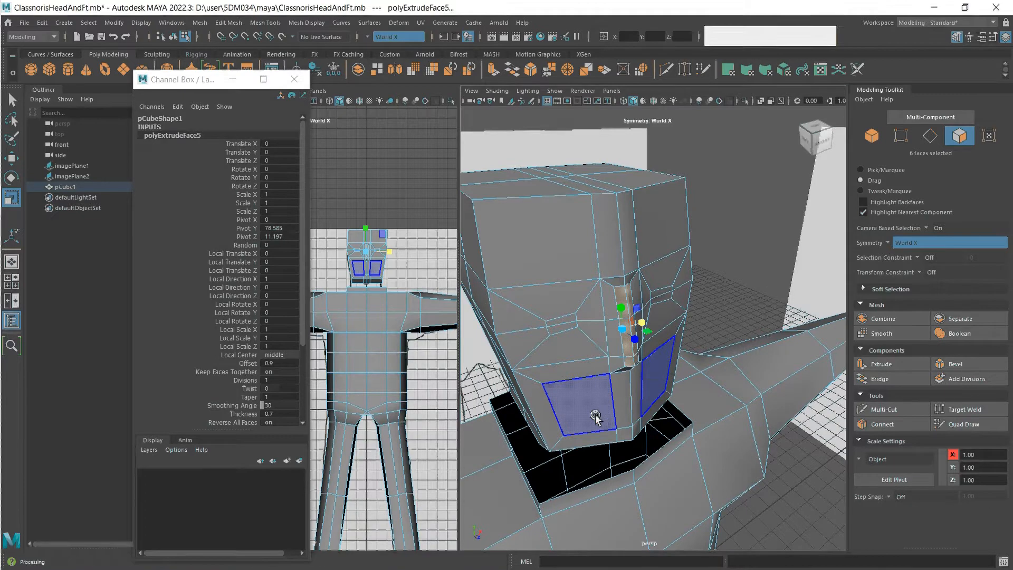
pyautogui.click(898, 413)
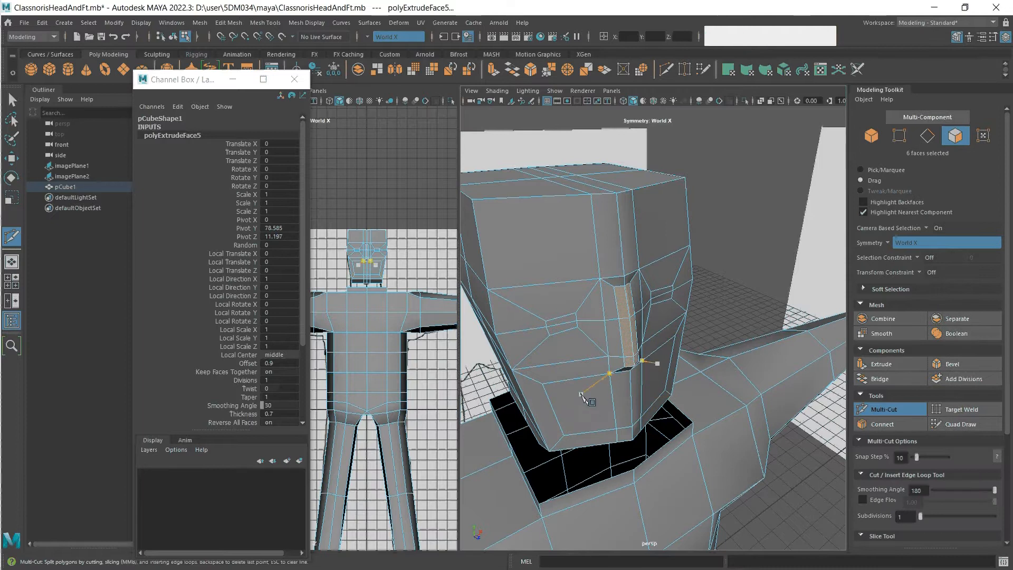
pyautogui.press('ctrl')
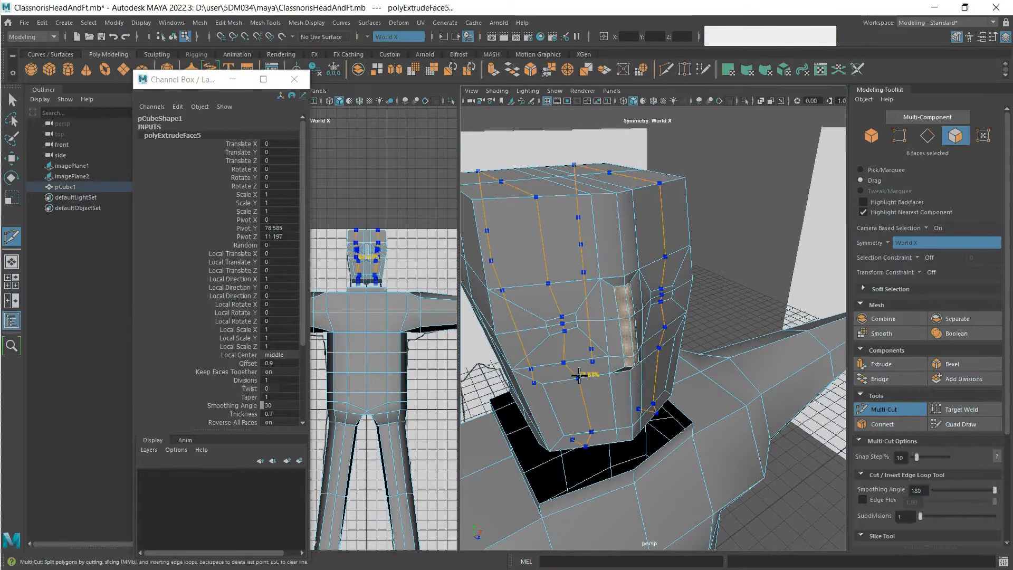
pyautogui.keyDown('ctrl'); pyautogui.click(579, 376); pyautogui.keyUp('ctrl')
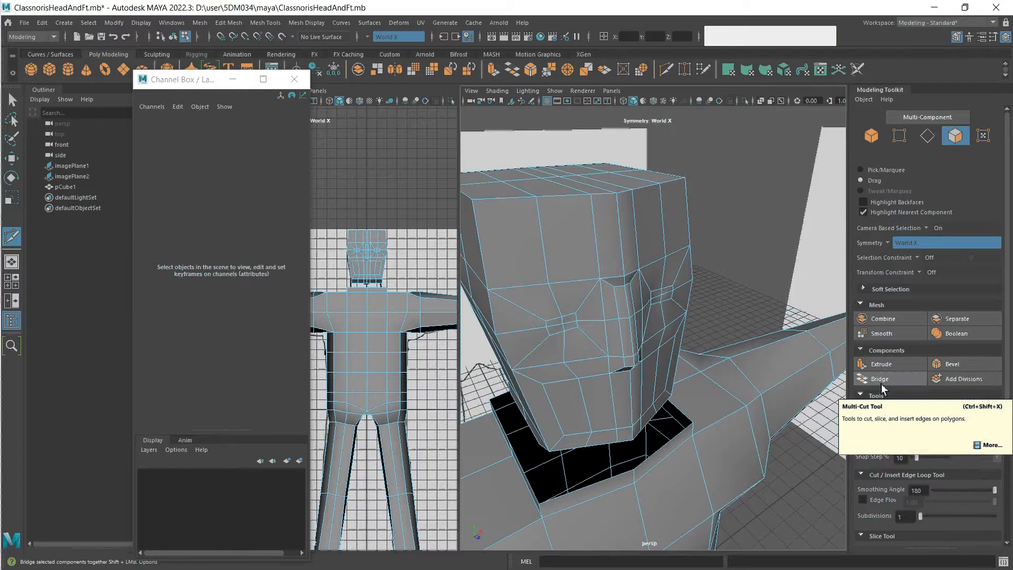
pyautogui.press('q')
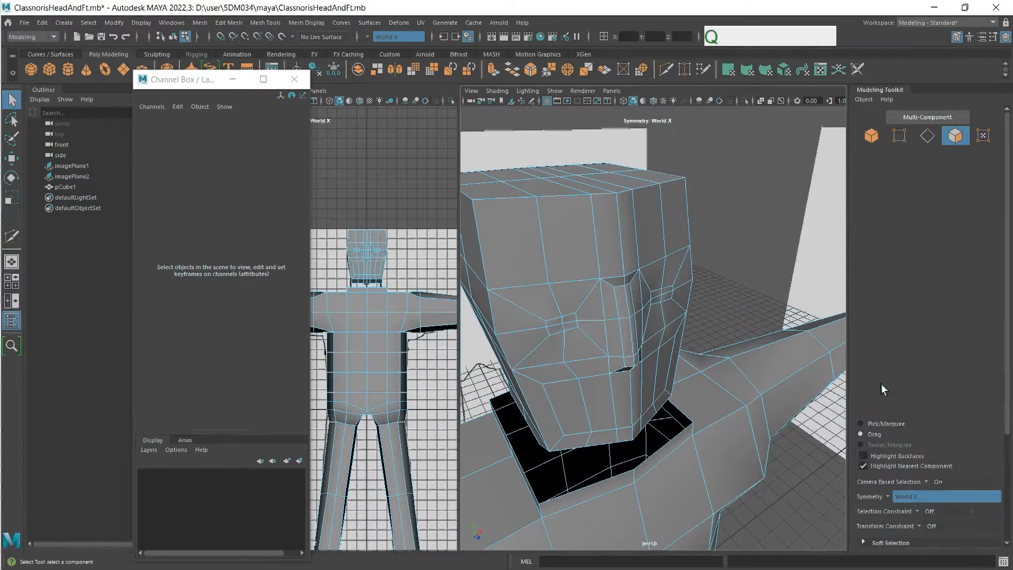
# Select the six lower front faces across the mouth area and extrude them.
pyautogui.click(796, 379)
pyautogui.click(580, 406)
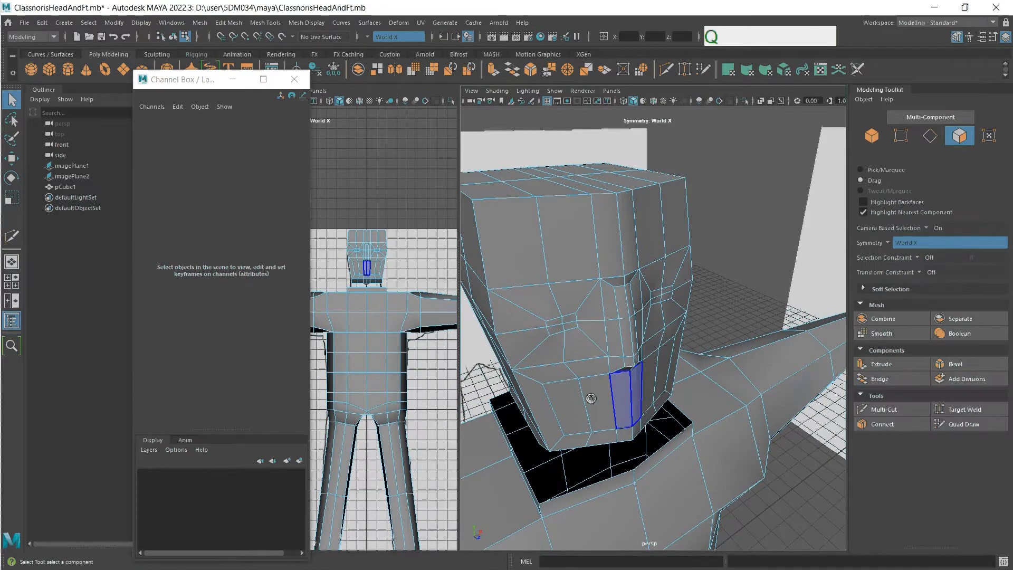
pyautogui.moveTo(587, 407); pyautogui.dragTo(622, 401)
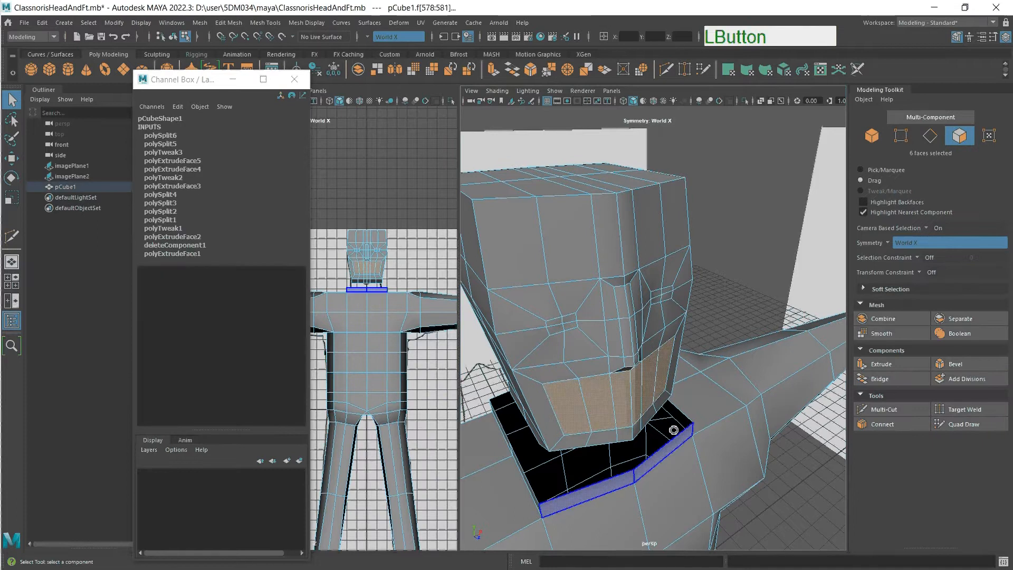
pyautogui.click(901, 360)
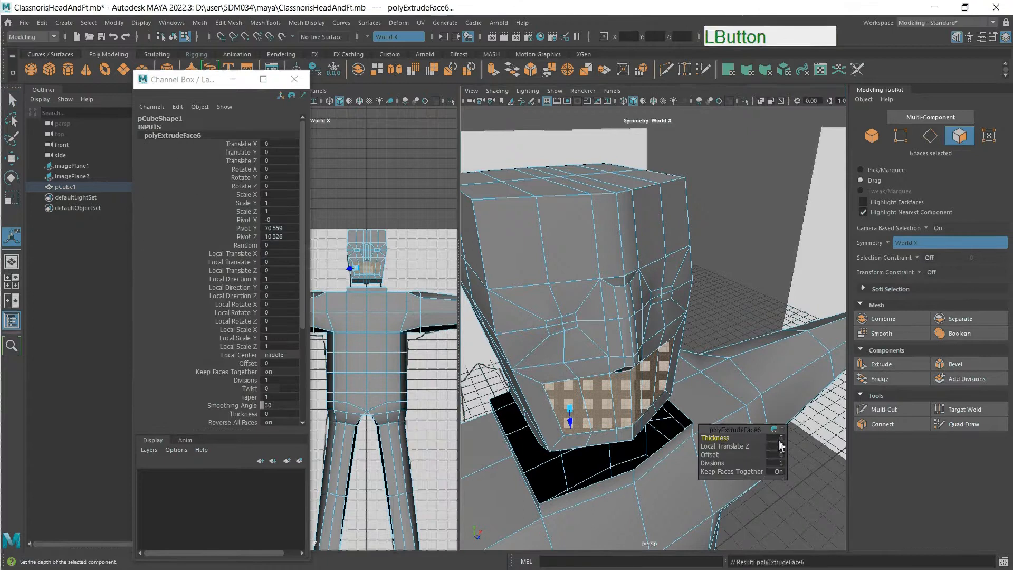
pyautogui.moveTo(775, 439); pyautogui.dragTo(776, 441, button='middle')
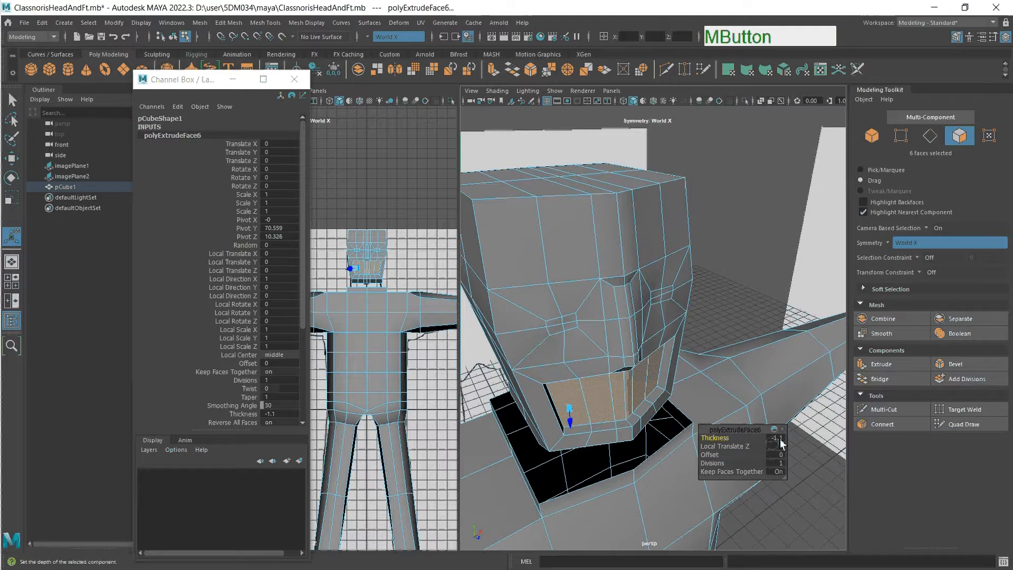
pyautogui.click(774, 441)
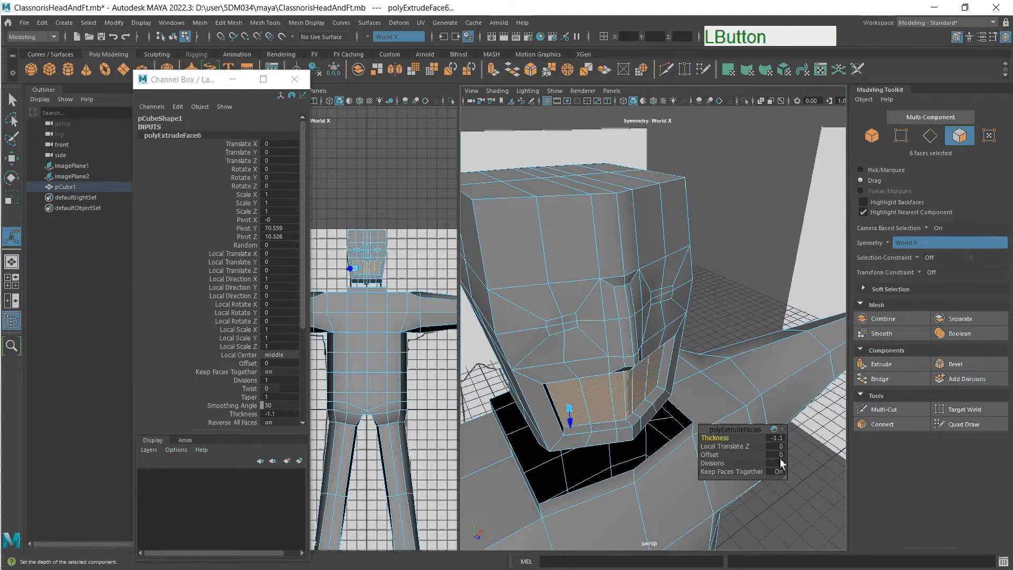
pyautogui.moveTo(777, 455); pyautogui.dragTo(777, 458, button='middle')
pyautogui.press('ctrl')
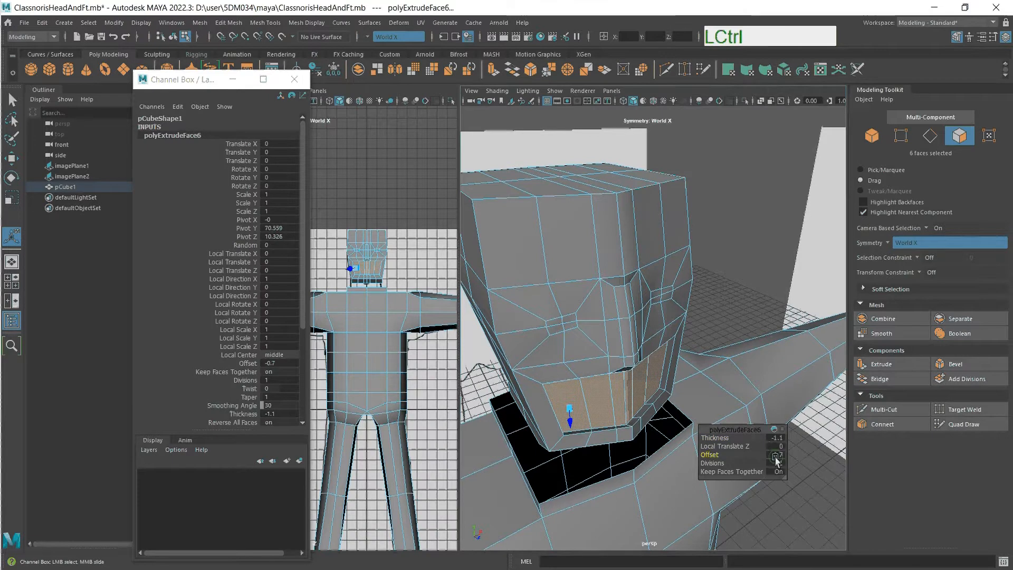
pyautogui.hotkey('ctrl', 'z')
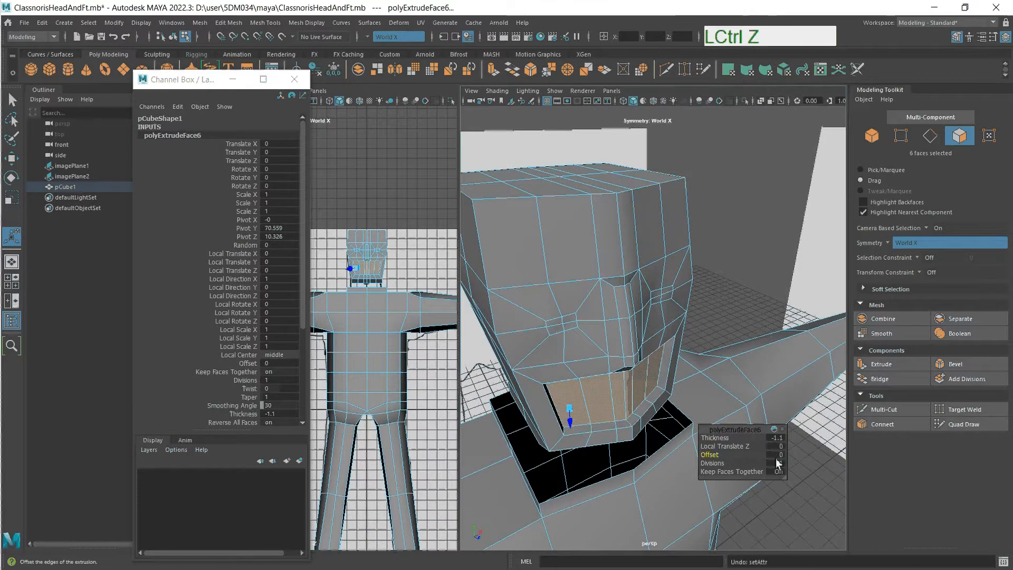
pyautogui.hotkey('ctrl', 'z')
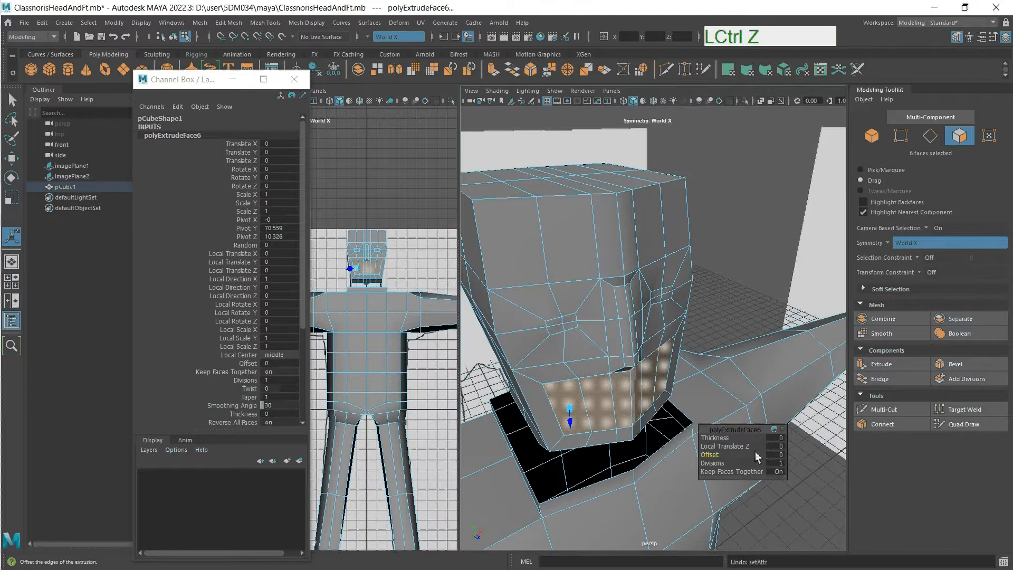
# Set the mouth extrusion's Offset to 2.
pyautogui.moveTo(784, 458); pyautogui.dragTo(793, 462, button='middle')
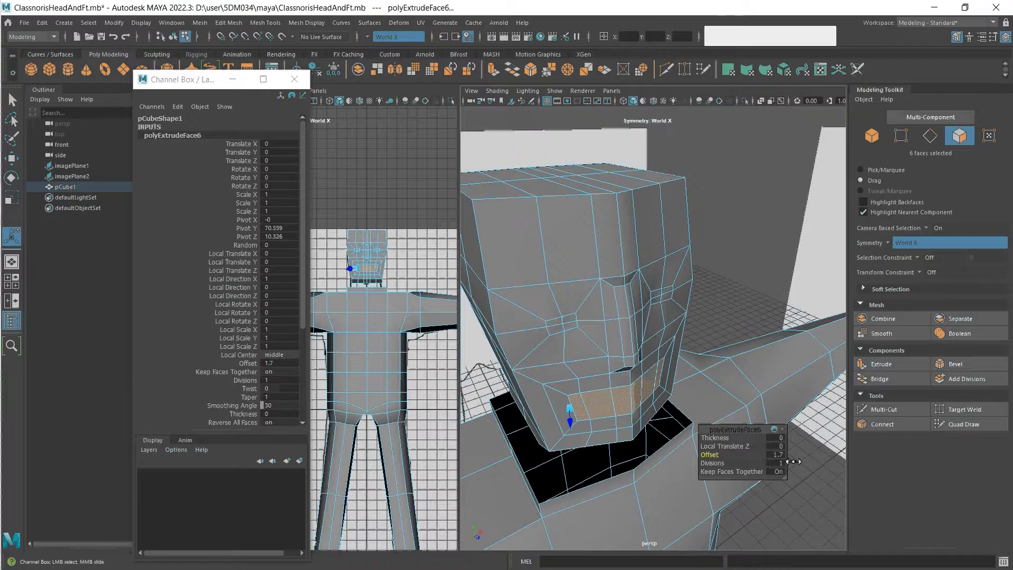
pyautogui.moveTo(793, 462); pyautogui.dragTo(797, 460, button='middle')
pyautogui.moveTo(796, 461); pyautogui.dragTo(795, 462, button='middle')
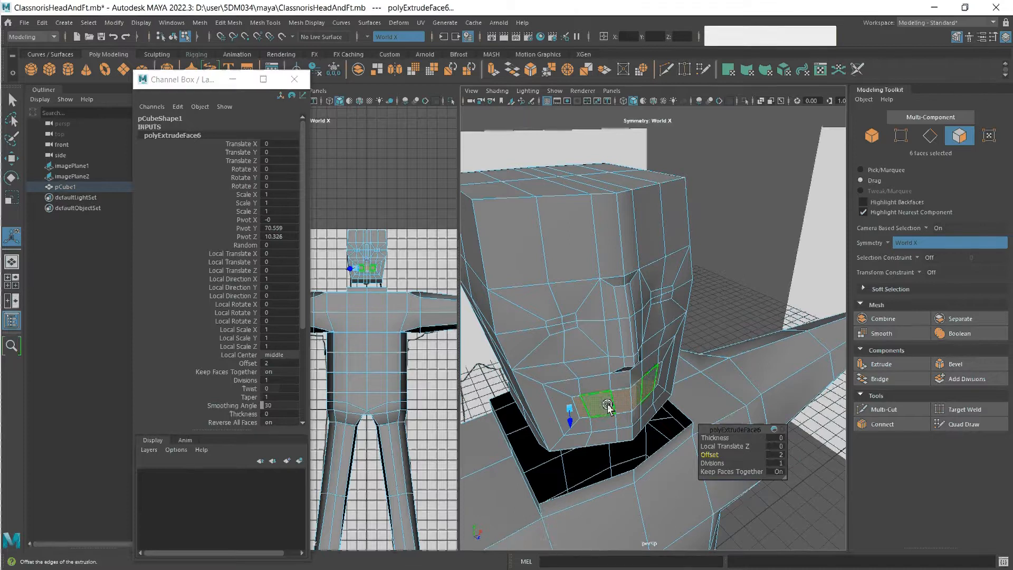
# Slide the mouth's mirrored intermediate vertical edges toward the centre to X -3.00 using the Edge Slide constraint, finishing with the constraint off.
pyautogui.keyDown('alt'); pyautogui.moveTo(607, 407); pyautogui.dragTo(660, 297, button='middle'); pyautogui.keyUp('alt')
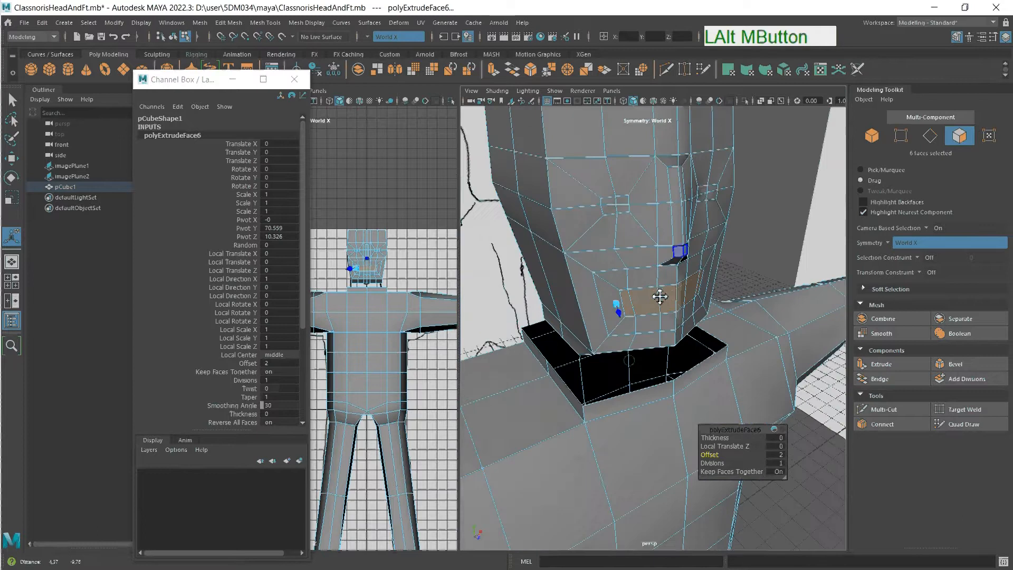
pyautogui.scroll(3, 660, 297)
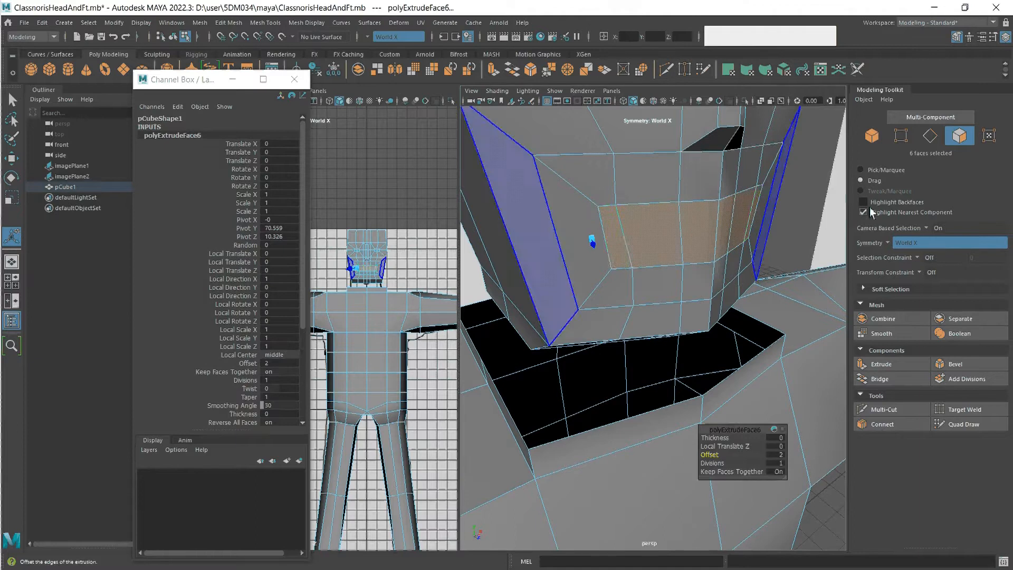
pyautogui.click(930, 136)
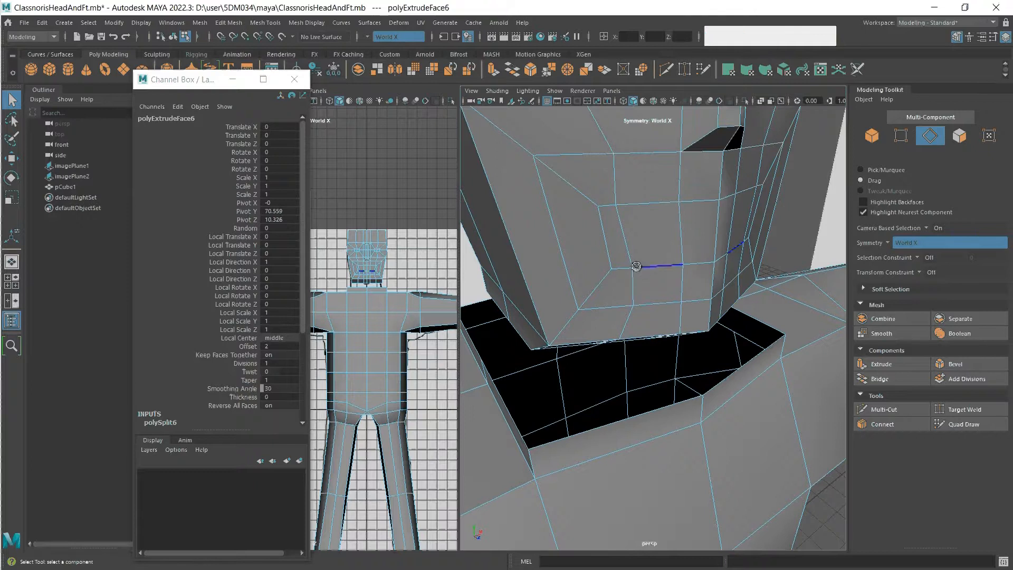
pyautogui.click(628, 240)
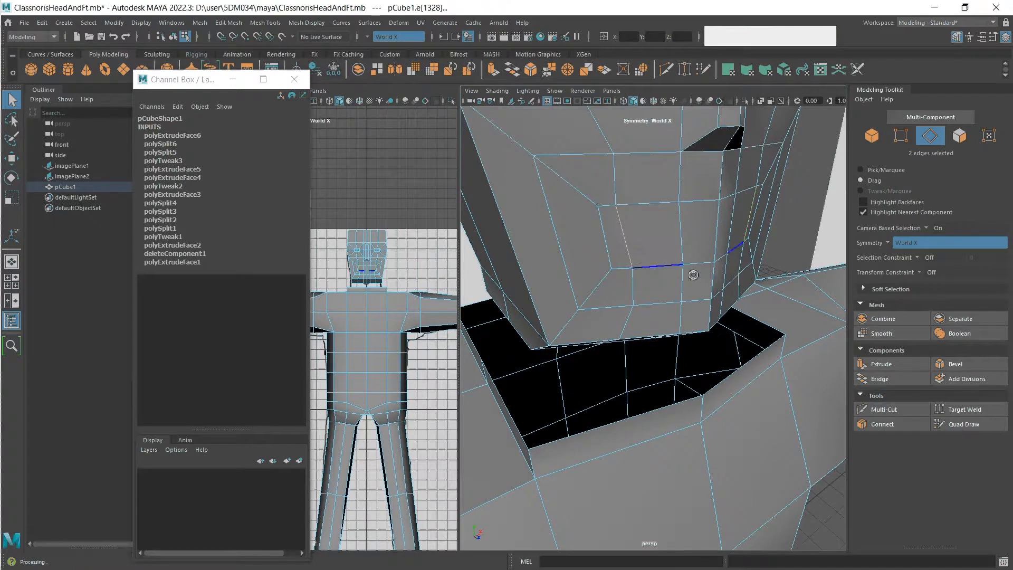
pyautogui.click(922, 271)
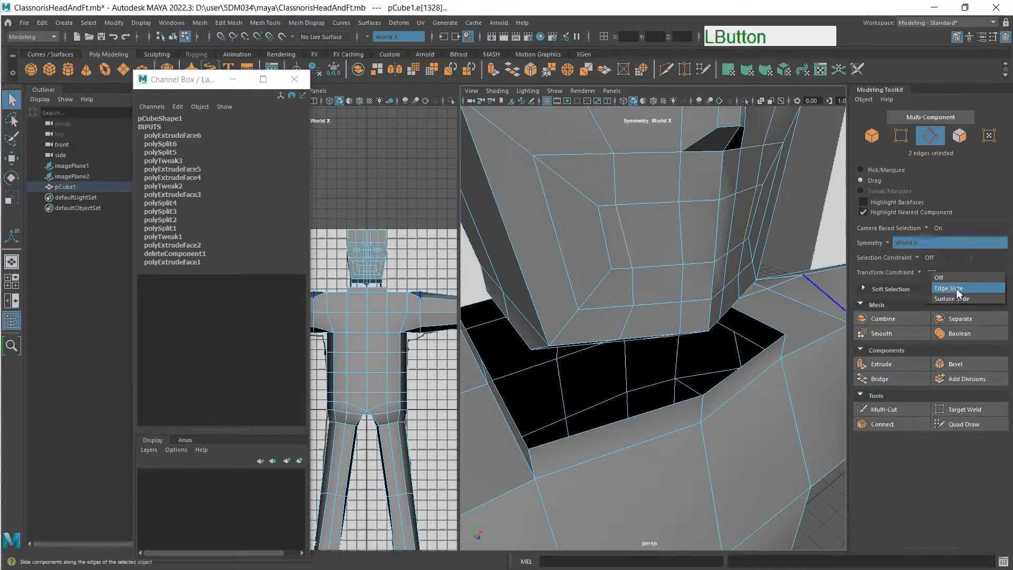
pyautogui.click(948, 288)
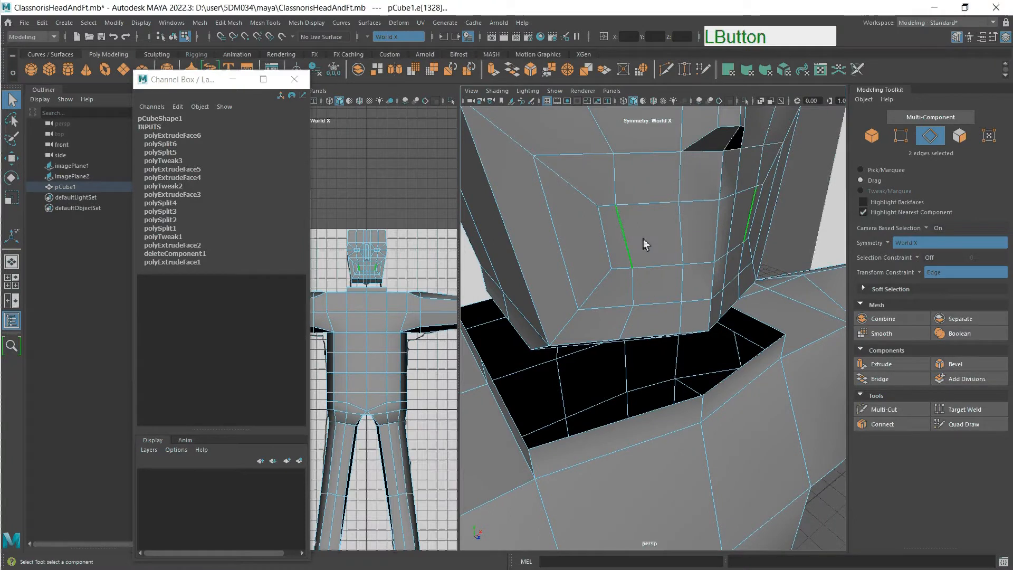
pyautogui.press('w')
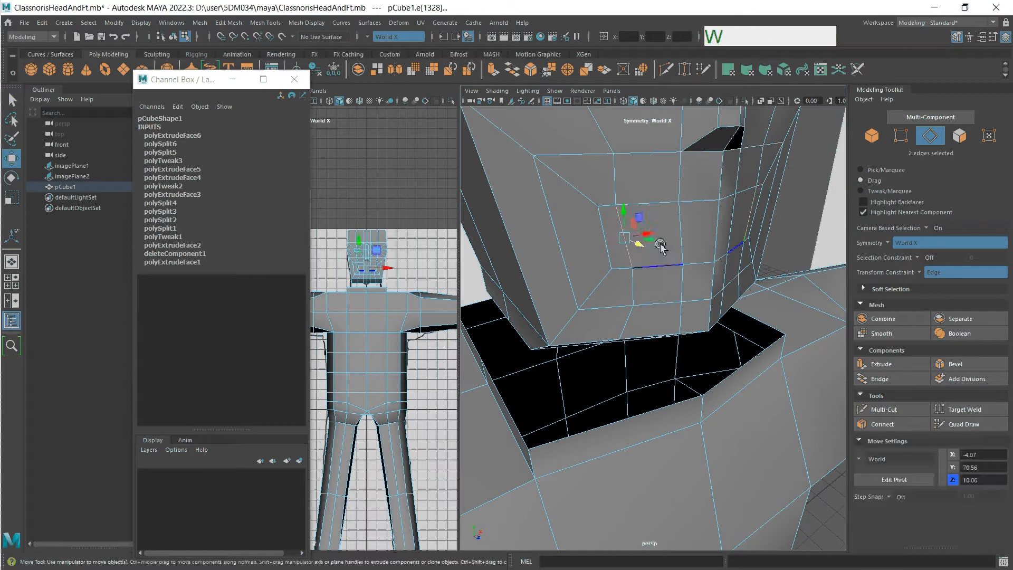
pyautogui.moveTo(644, 233); pyautogui.dragTo(668, 236)
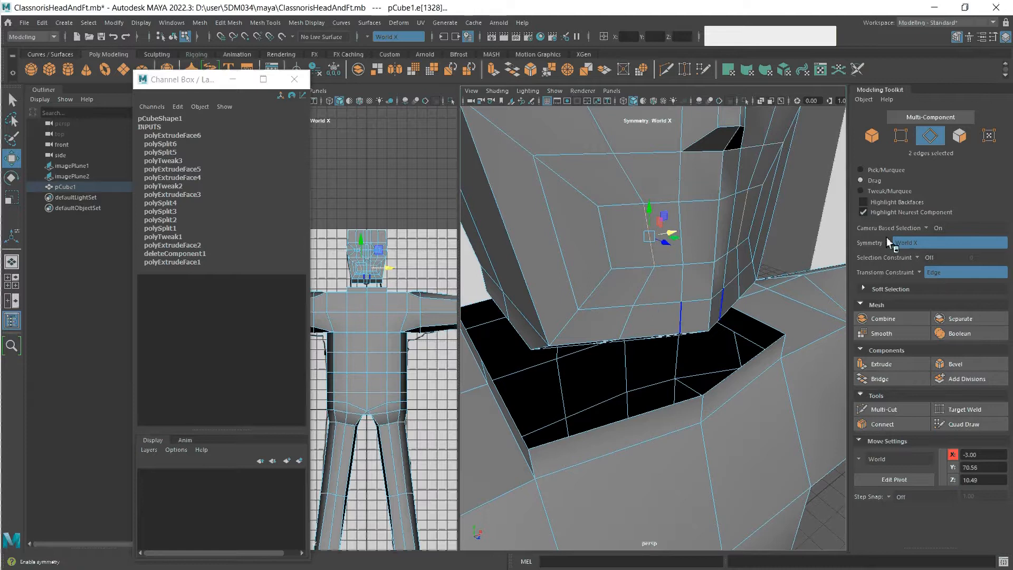
pyautogui.click(922, 275)
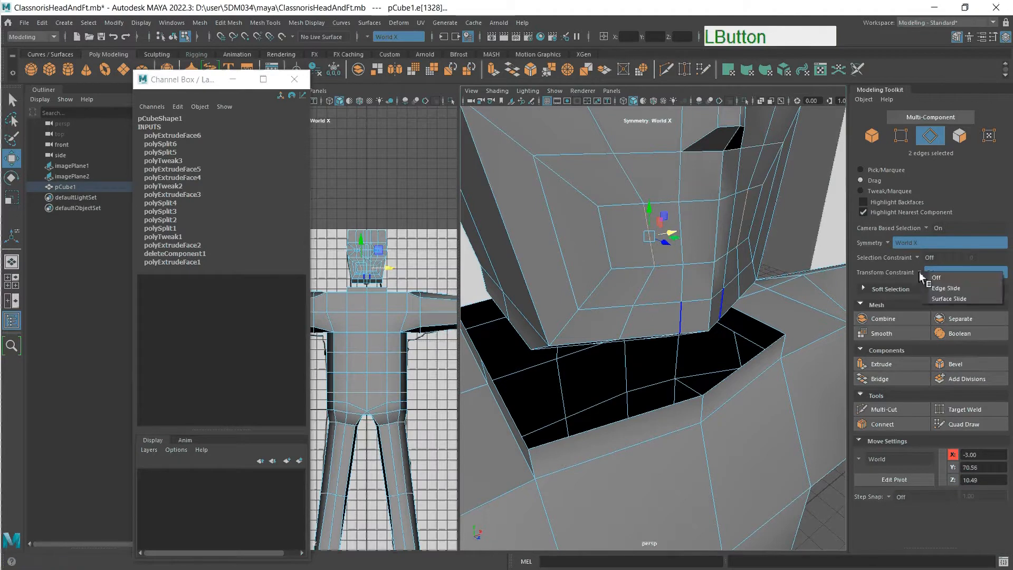
pyautogui.click(950, 278)
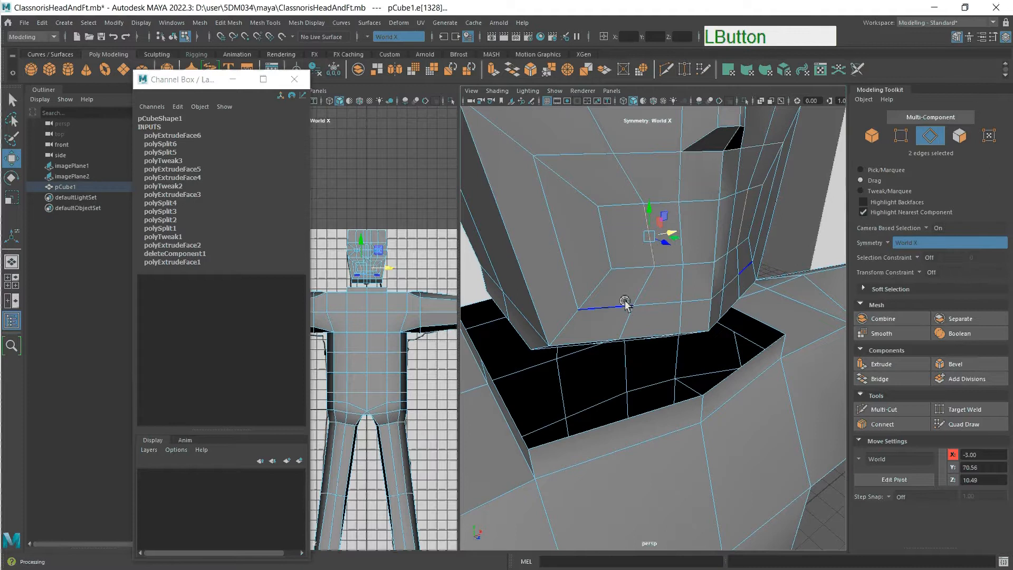
# Scale the mouth's outer, intermediate and centre vertical edges shorter along Y, narrowing the outer corners most to round the outline.
pyautogui.click(611, 243)
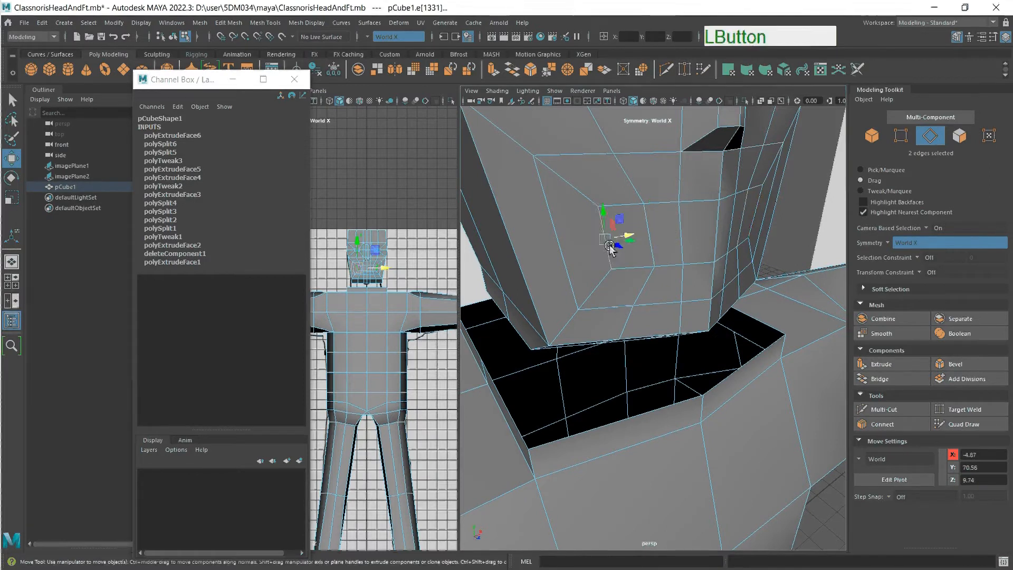
pyautogui.press('r')
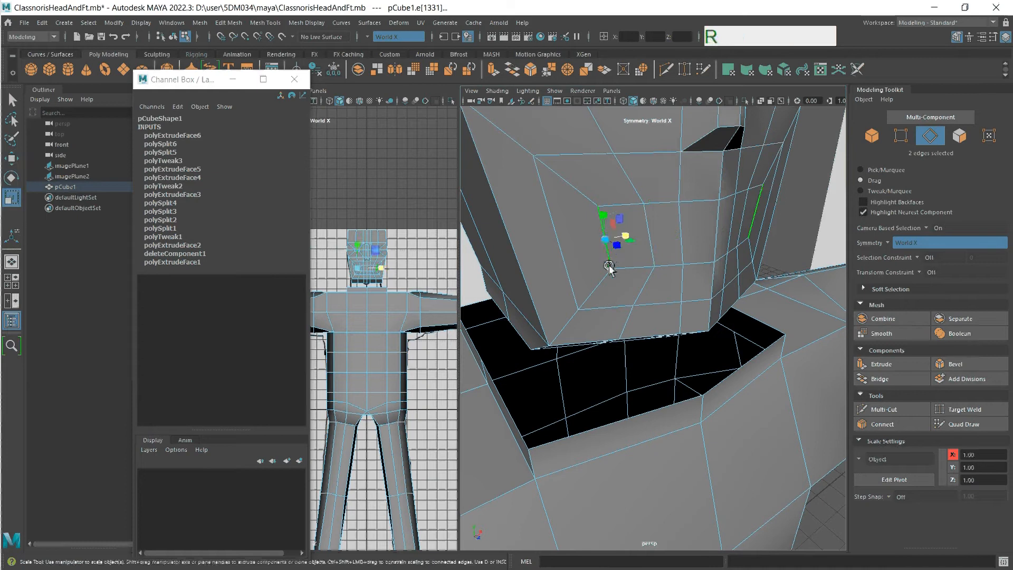
pyautogui.moveTo(605, 218); pyautogui.dragTo(606, 234)
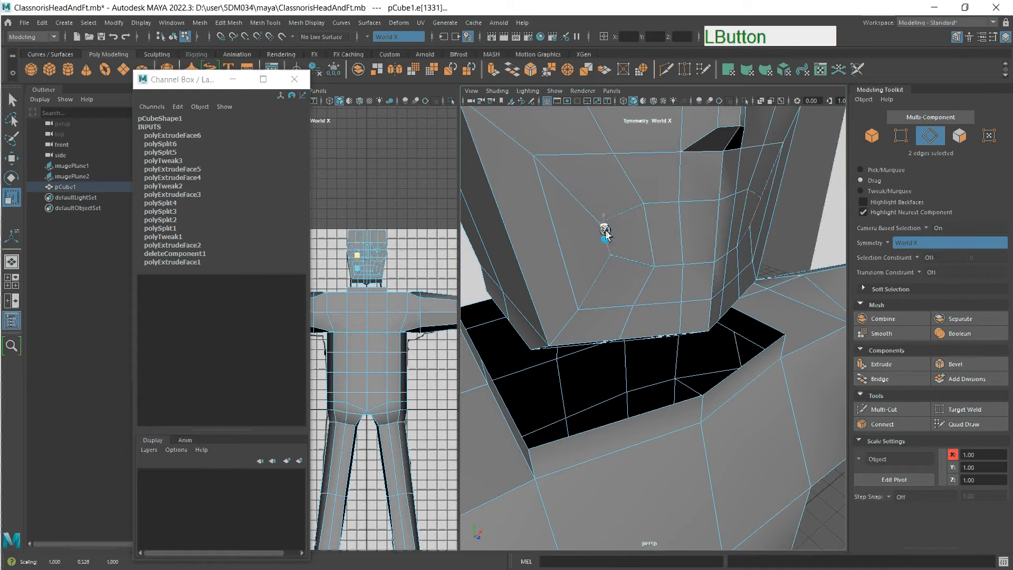
pyautogui.click(649, 226)
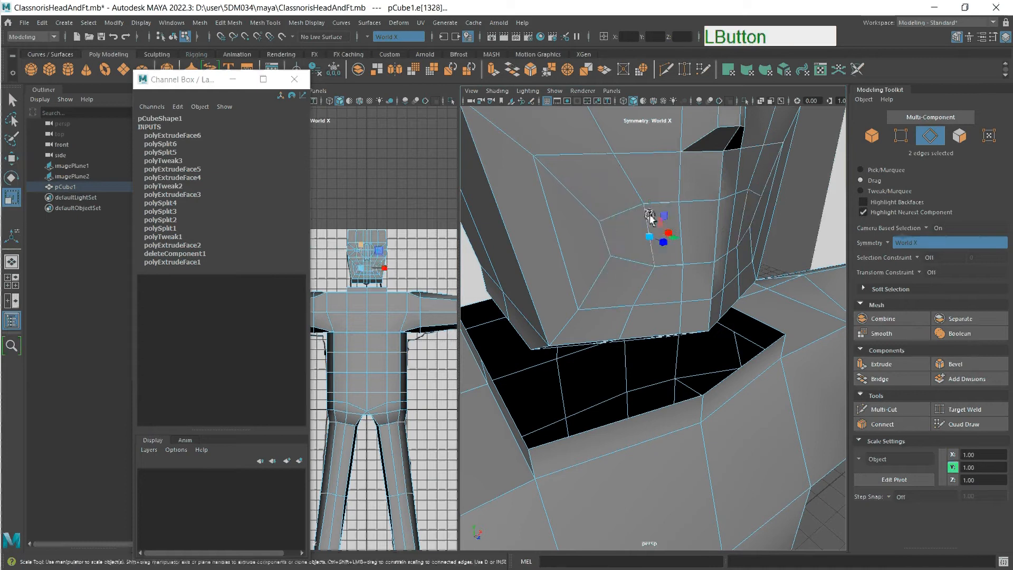
pyautogui.click(649, 214)
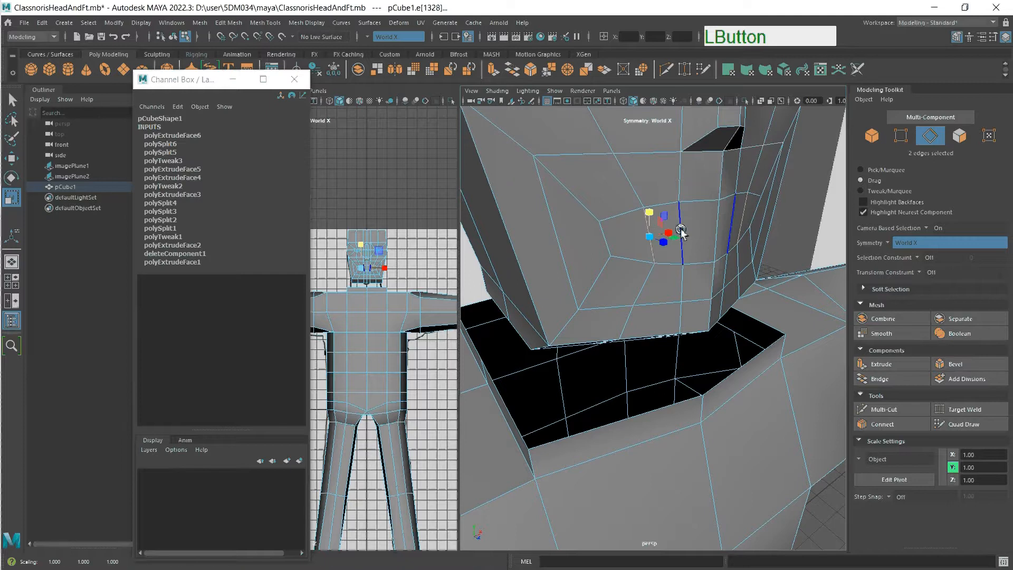
pyautogui.click(718, 224)
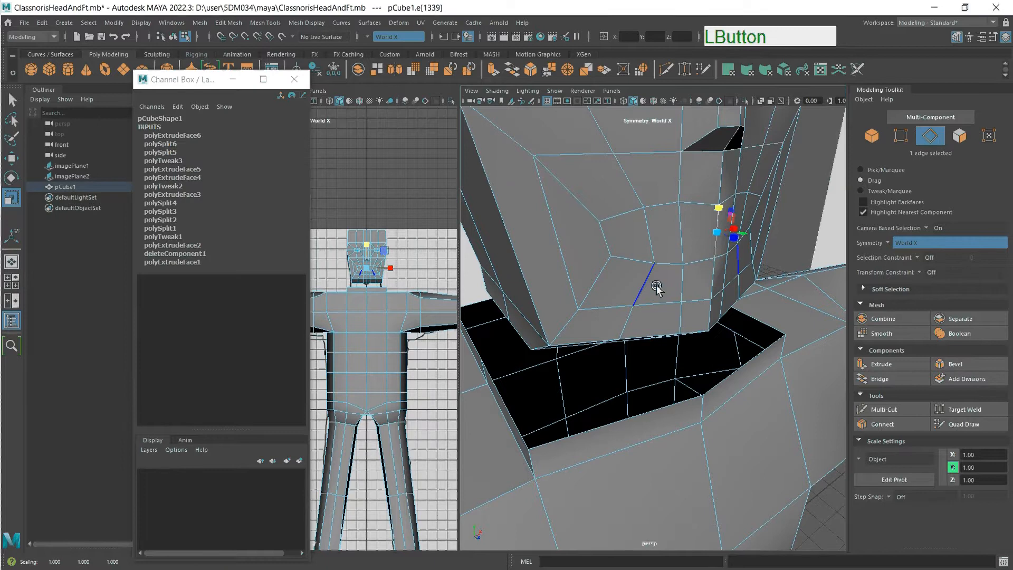
pyautogui.click(608, 216)
pyautogui.moveTo(608, 217); pyautogui.dragTo(607, 227)
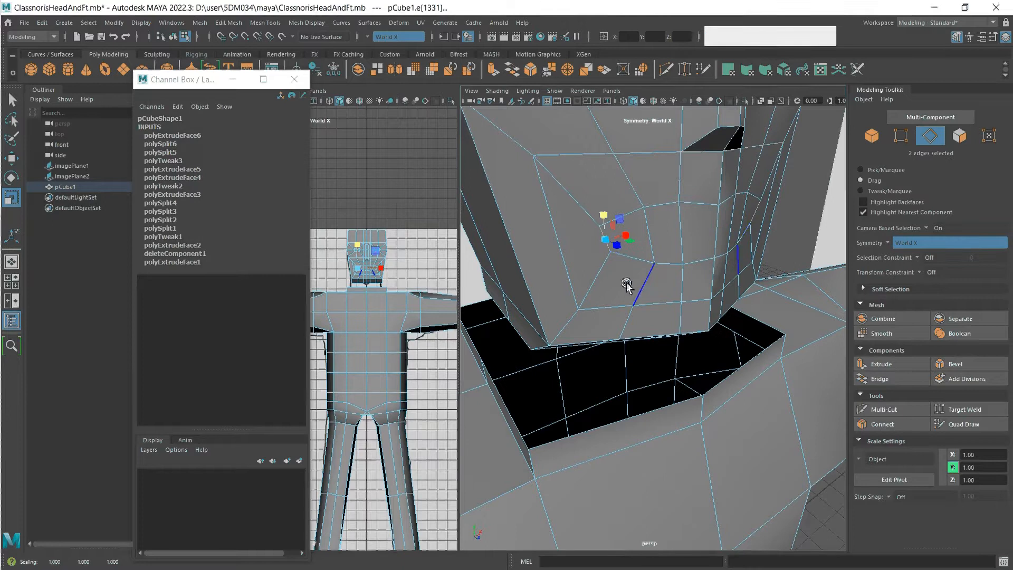
# Move the mirrored mouth-corner vertices outward to X -4.96 and adjust the neighbouring upper-lip vertices along Y.
pyautogui.moveTo(610, 280)
pyautogui.keyDown('alt'); pyautogui.mouseDown()
pyautogui.moveTo(628, 287)
pyautogui.moveTo(601, 279)
pyautogui.moveTo(615, 275)
pyautogui.moveTo(624, 278)
pyautogui.moveTo(603, 284)
pyautogui.moveTo(608, 291)
pyautogui.moveTo(609, 278)
pyautogui.moveTo(640, 283)
pyautogui.moveTo(628, 284)
pyautogui.mouseUp(); pyautogui.keyUp('alt')
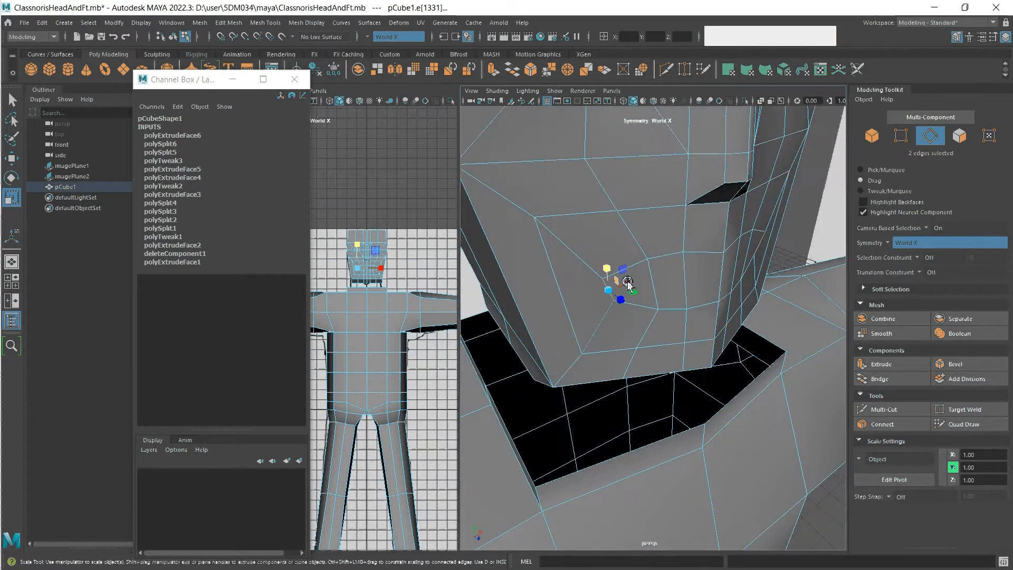
pyautogui.click(901, 136)
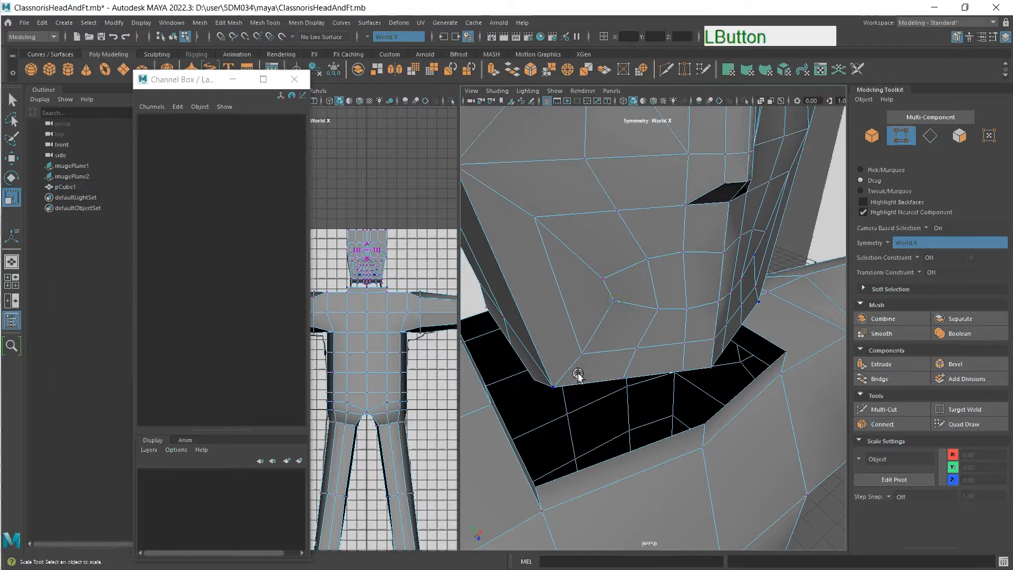
pyautogui.click(611, 309)
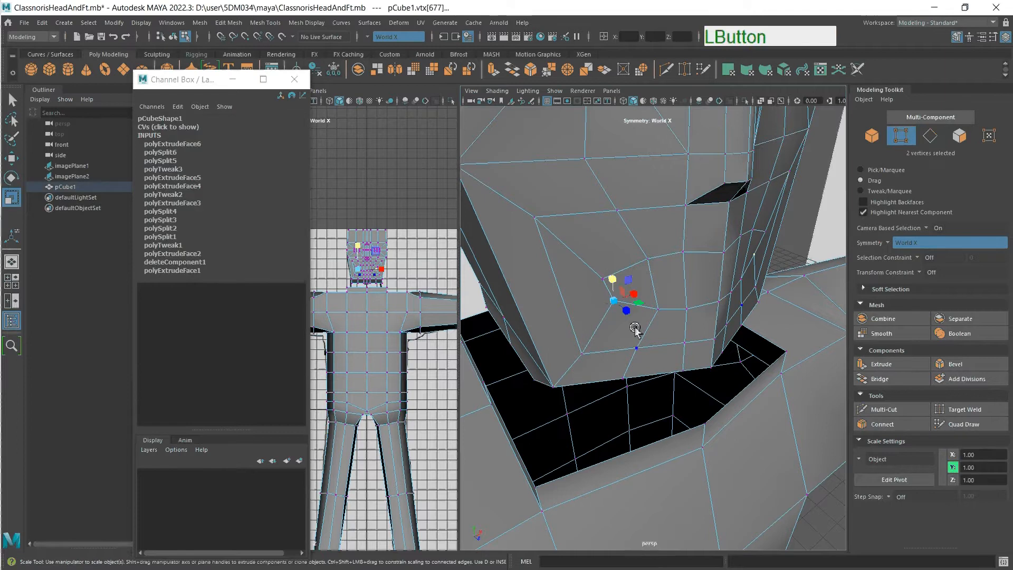
pyautogui.press('w')
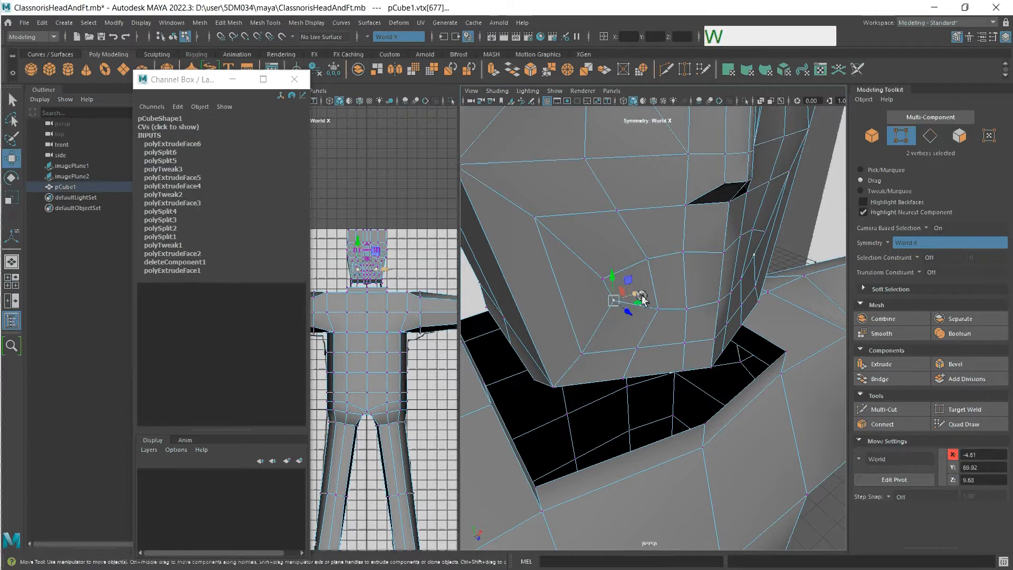
pyautogui.moveTo(635, 295); pyautogui.dragTo(636, 301)
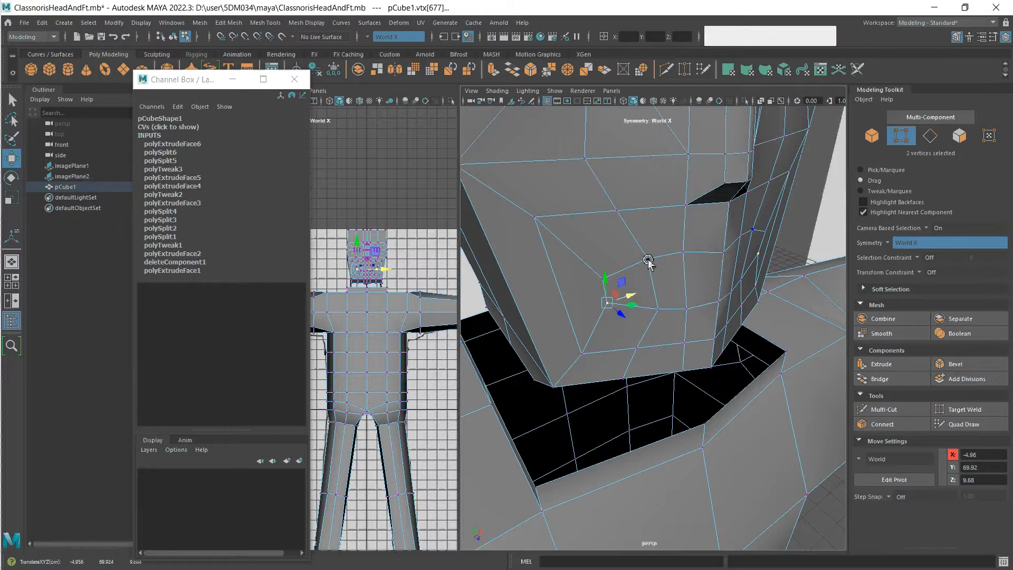
pyautogui.moveTo(648, 263); pyautogui.dragTo(649, 249)
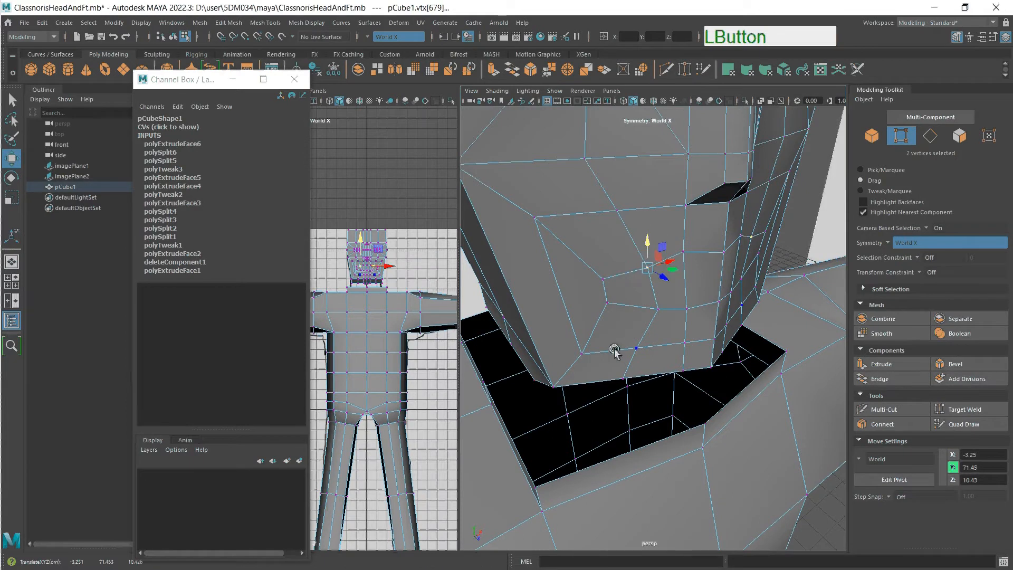
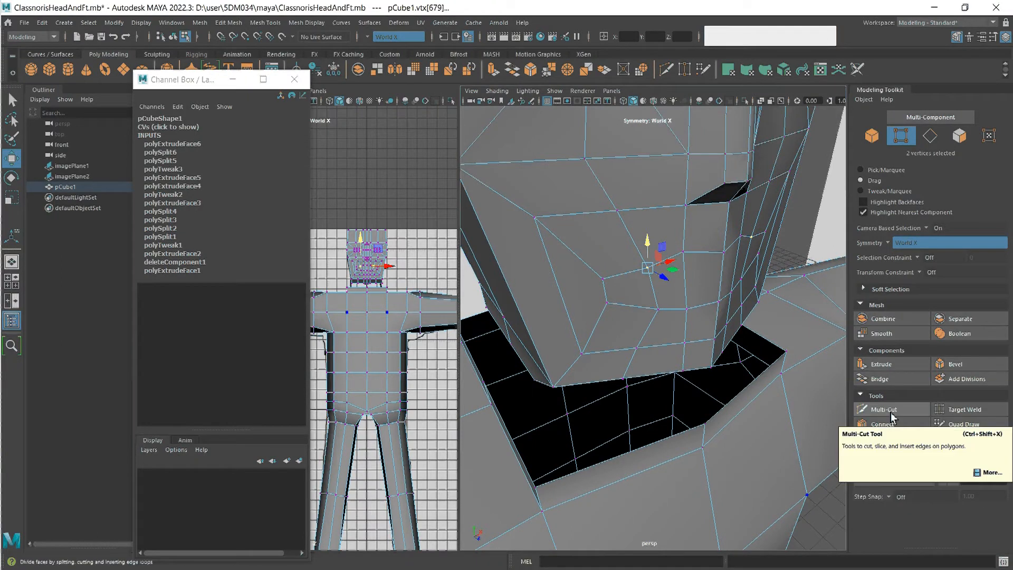
# Select the six faces inside the reshaped mouth outline and extrude them.
pyautogui.click(959, 136)
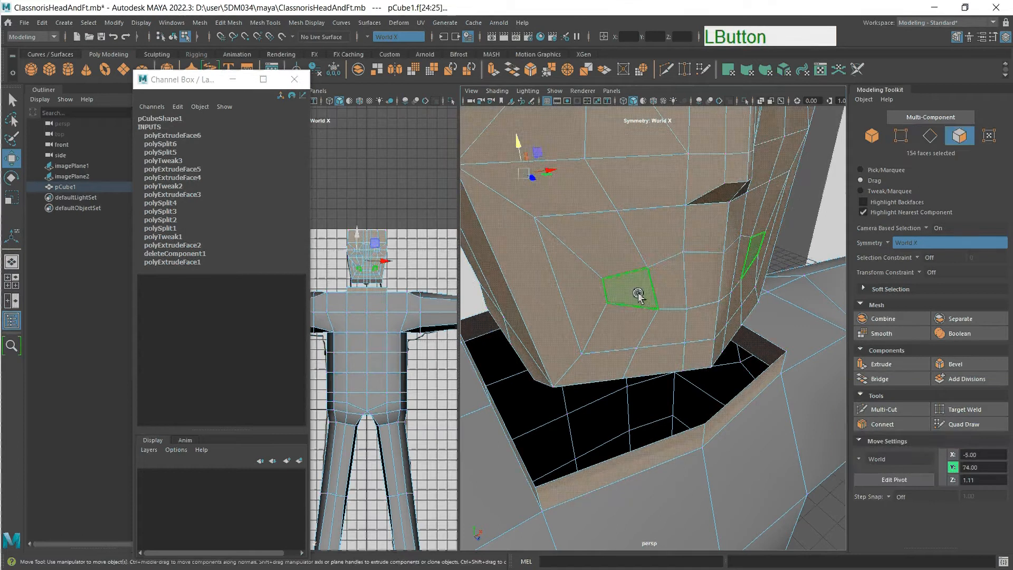
pyautogui.press('q')
pyautogui.moveTo(638, 288); pyautogui.dragTo(702, 280)
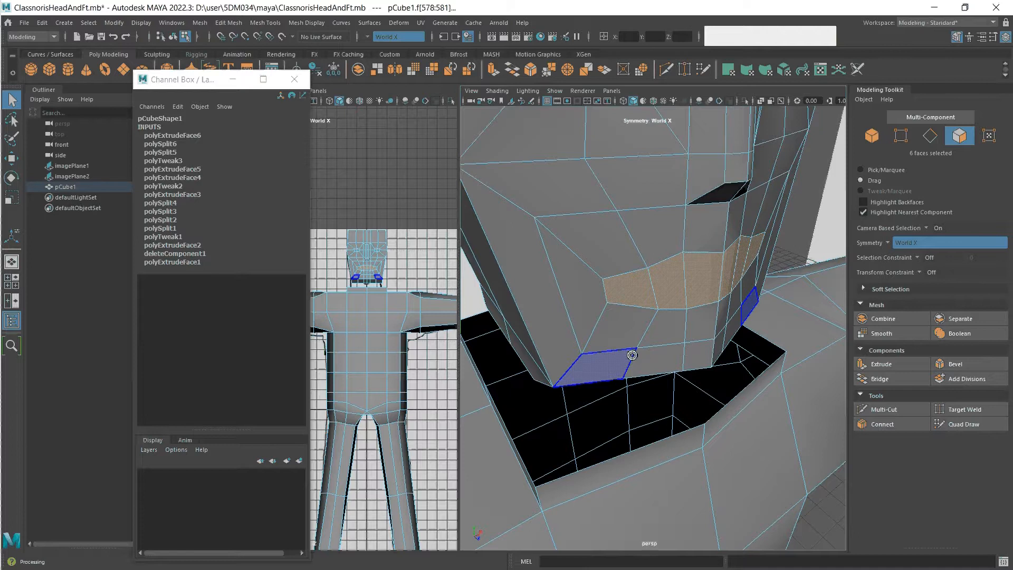
pyautogui.scroll(-10, 631, 354)
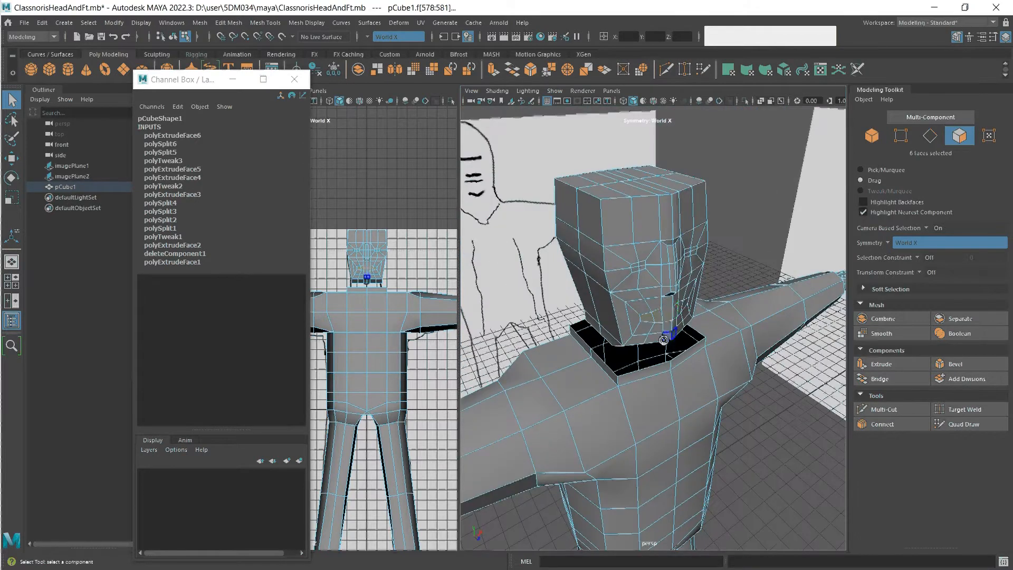
pyautogui.moveTo(666, 322)
pyautogui.keyDown('alt'); pyautogui.mouseDown()
pyautogui.moveTo(673, 311)
pyautogui.moveTo(654, 319)
pyautogui.mouseUp(); pyautogui.keyUp('alt')
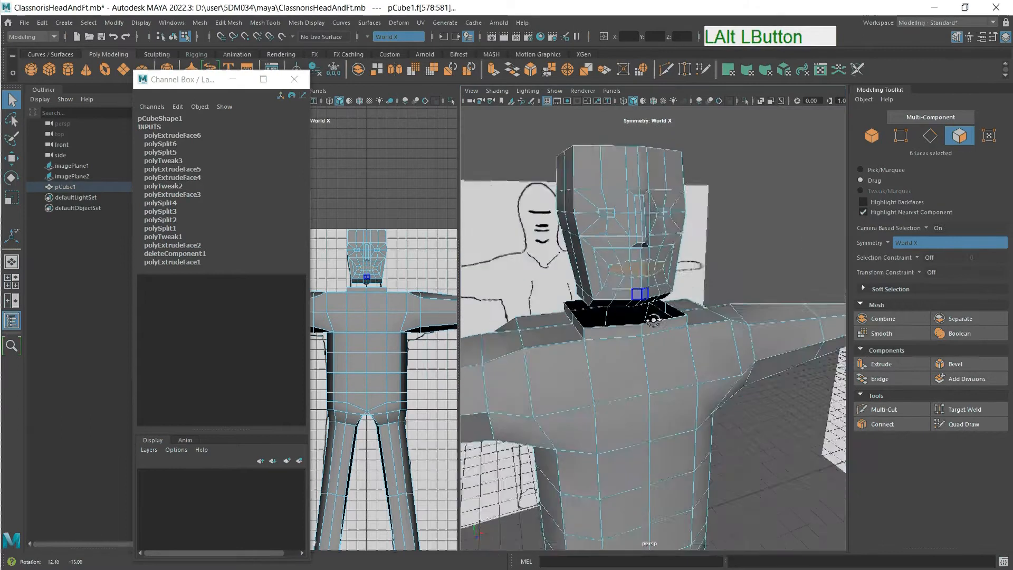
pyautogui.scroll(8, 657, 259)
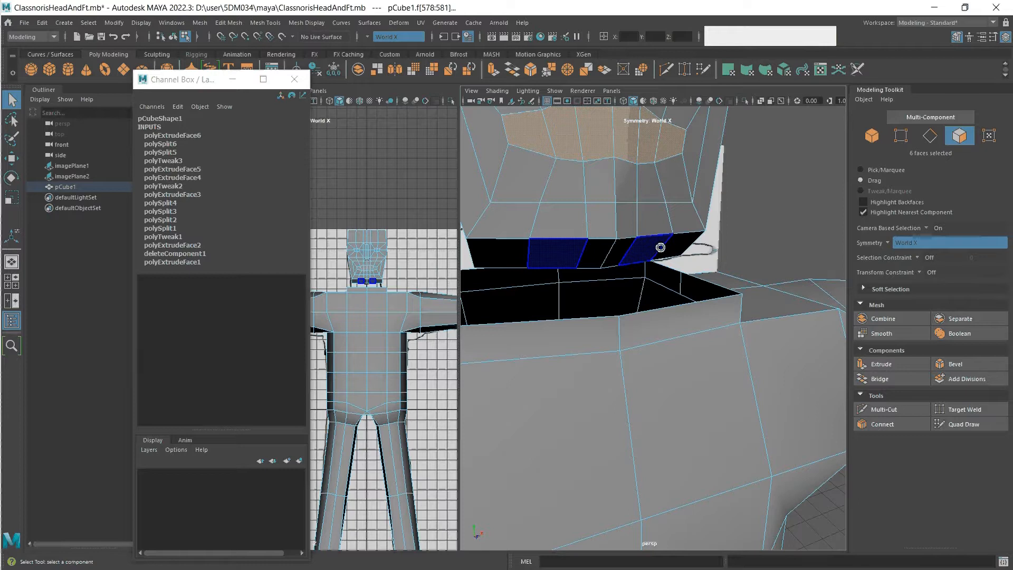
pyautogui.click(905, 366)
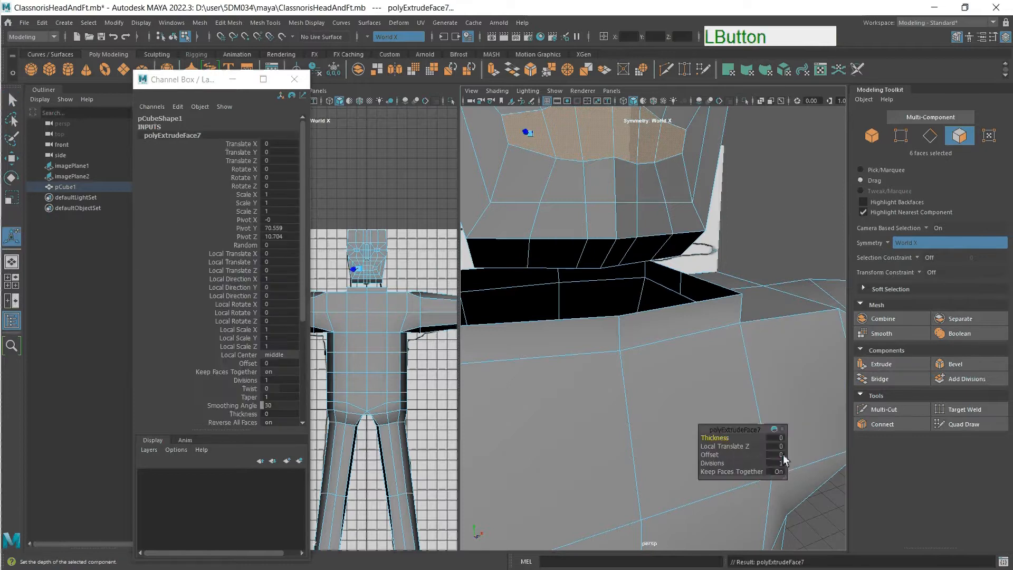
# Set the Offset of the new mouth extrusion to 0.5.
pyautogui.moveTo(783, 454); pyautogui.dragTo(789, 456, button='middle')
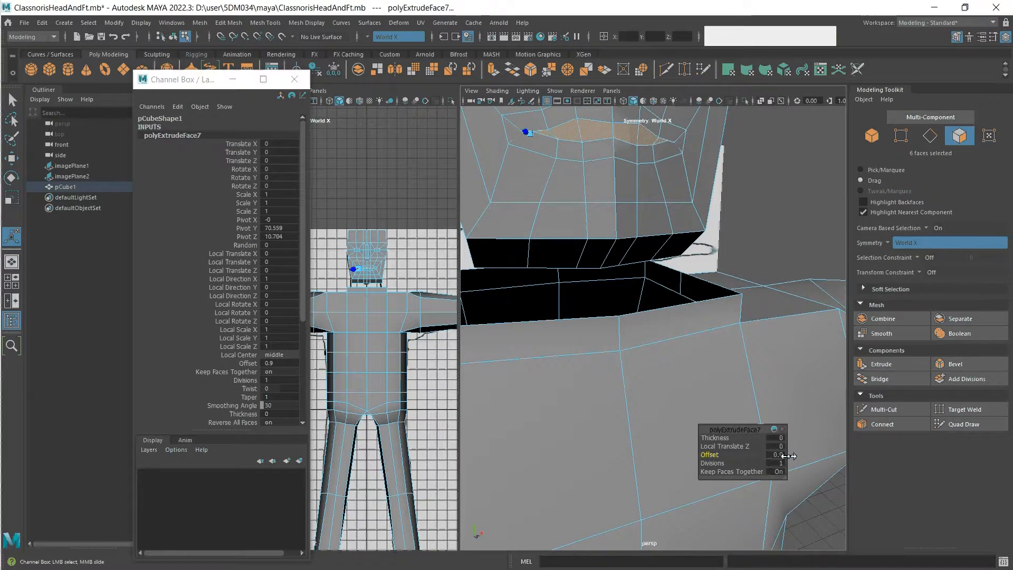
pyautogui.moveTo(786, 456); pyautogui.dragTo(786, 456)
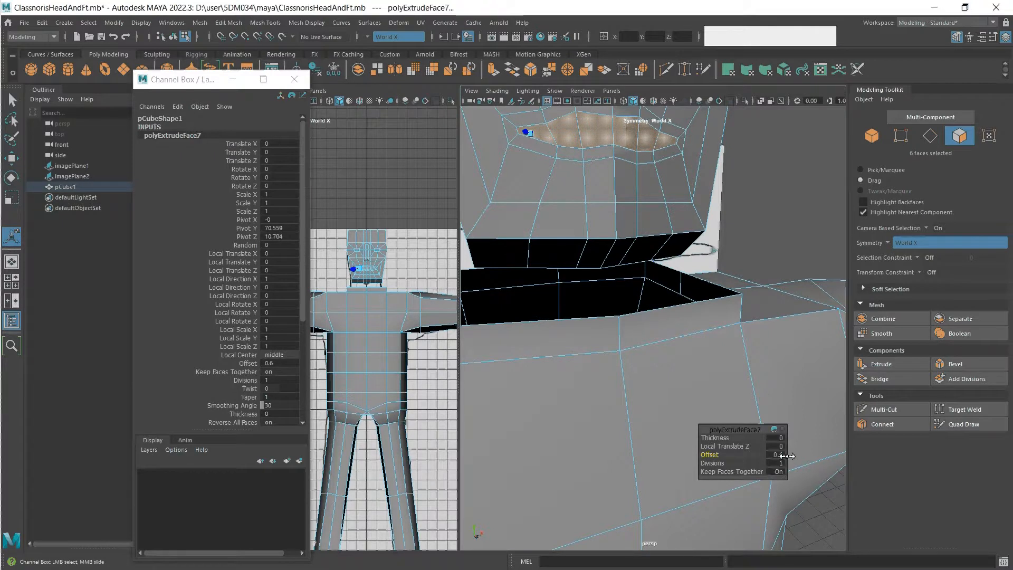
pyautogui.moveTo(786, 455); pyautogui.dragTo(782, 456)
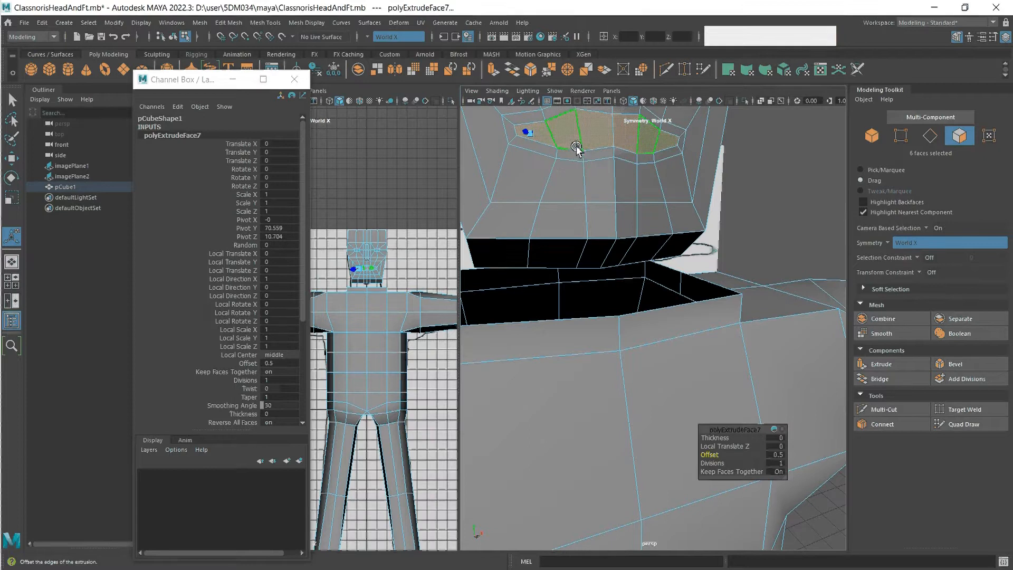
# Insert an edge loop with Multi-Cut through the lip ring around the mouth, close to its outer outline.
pyautogui.scroll(-5, 591, 145)
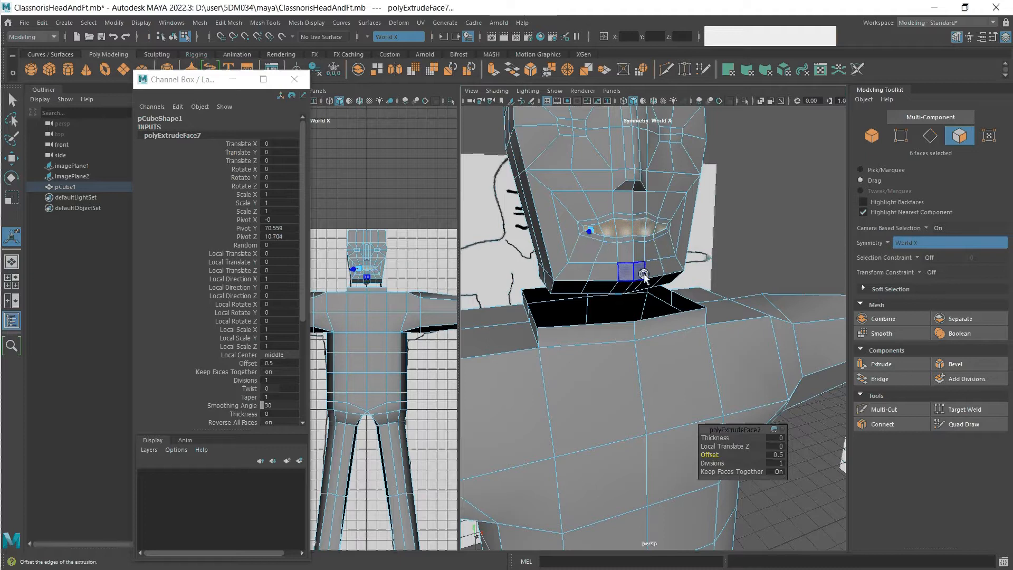
pyautogui.scroll(3, 634, 224)
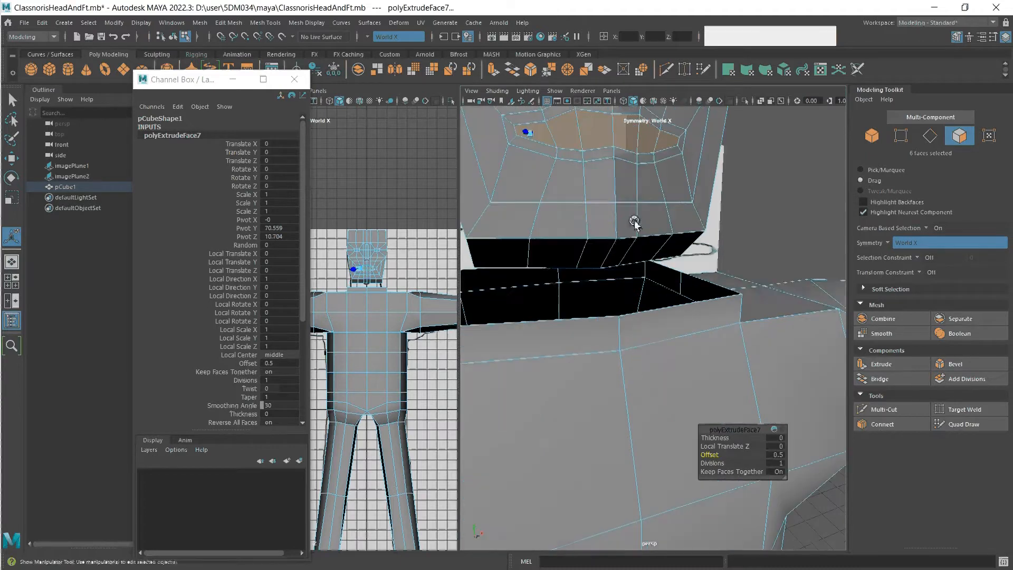
pyautogui.scroll(-3, 634, 224)
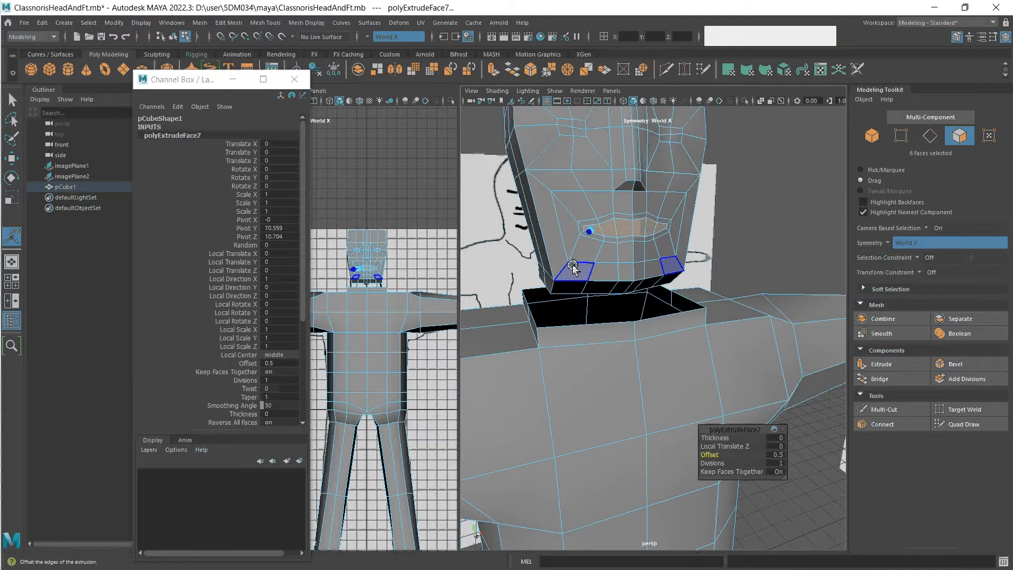
pyautogui.click(583, 327)
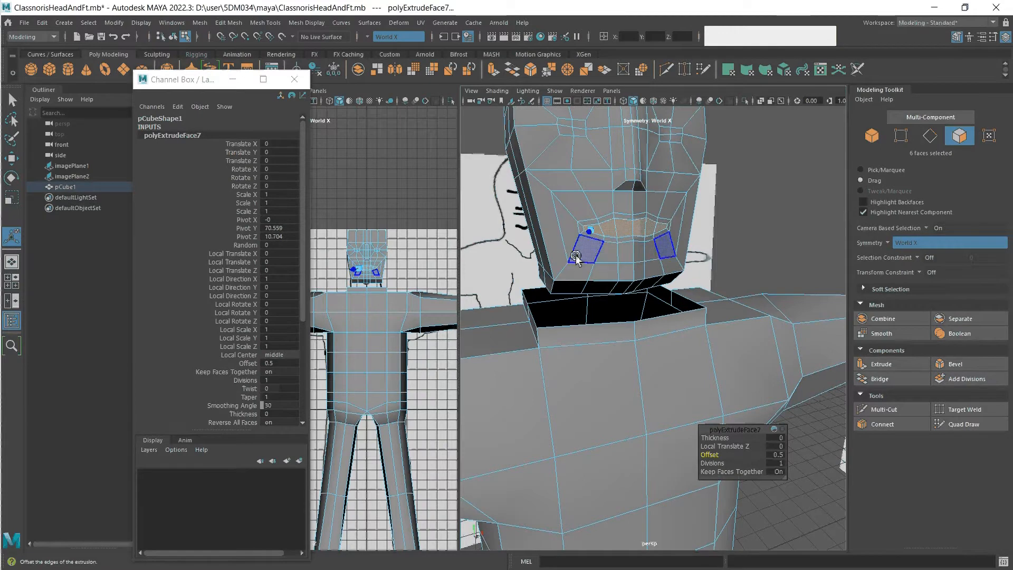
pyautogui.keyDown('alt'); pyautogui.moveTo(555, 238); pyautogui.dragTo(528, 322); pyautogui.keyUp('alt')
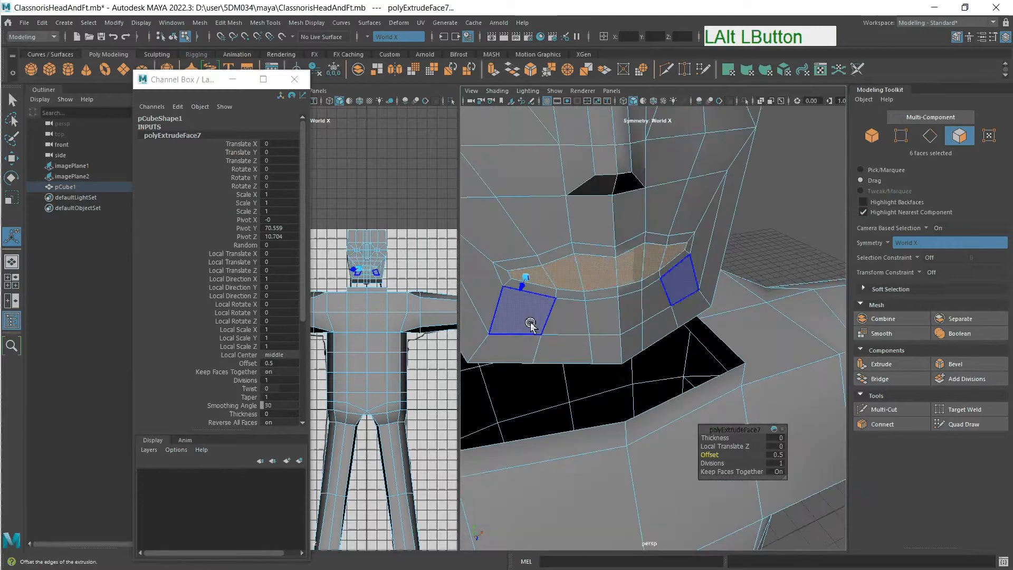
pyautogui.keyDown('alt'); pyautogui.moveTo(521, 315); pyautogui.dragTo(633, 364, button='middle'); pyautogui.keyUp('alt')
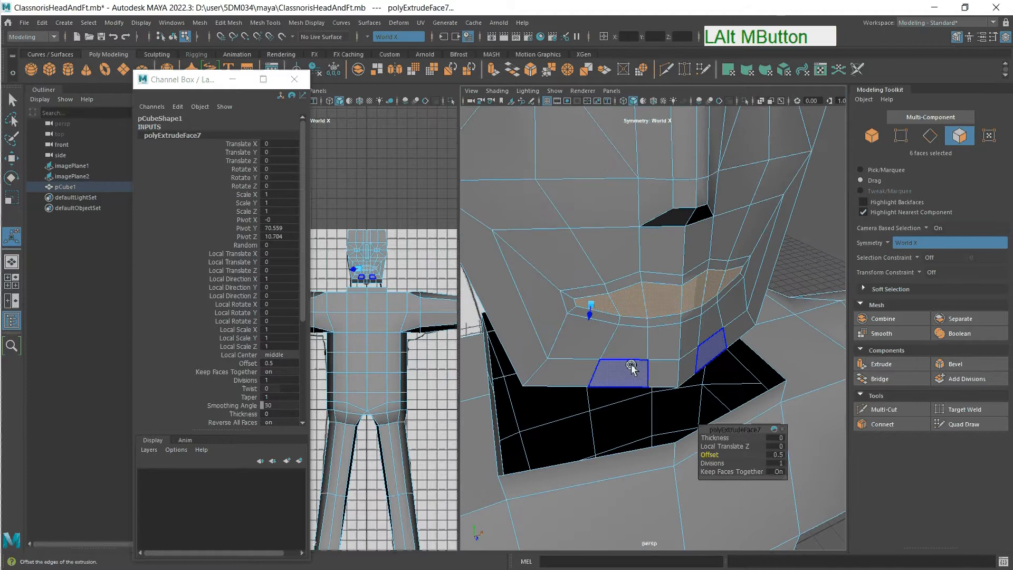
pyautogui.moveTo(632, 366); pyautogui.dragTo(604, 341)
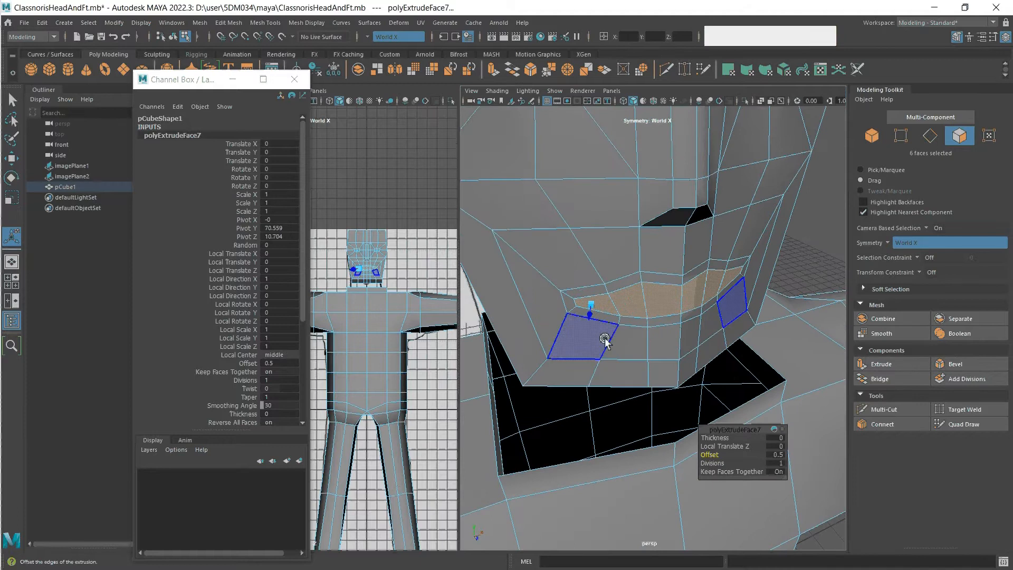
pyautogui.click(897, 410)
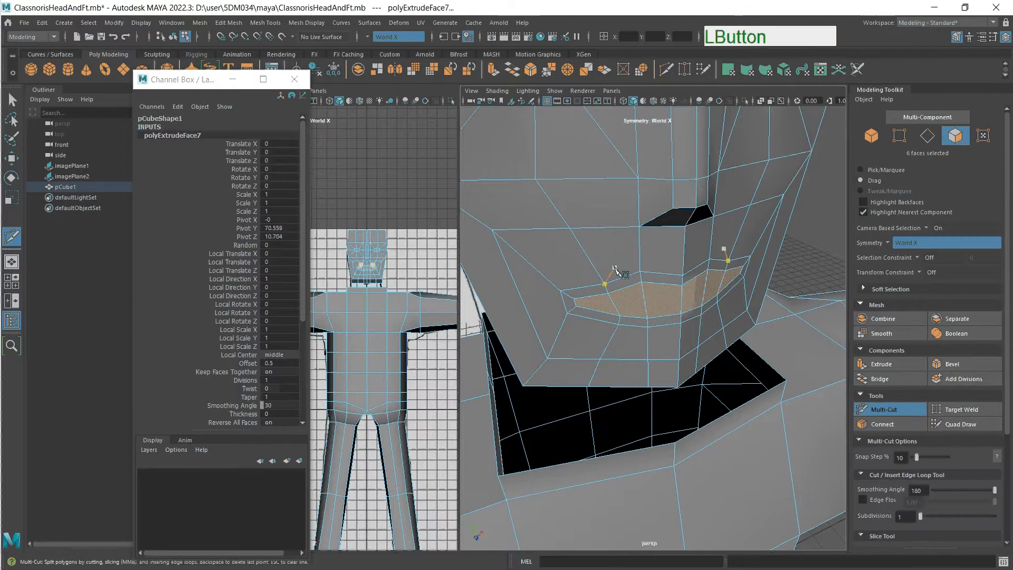
pyautogui.press('ctrl')
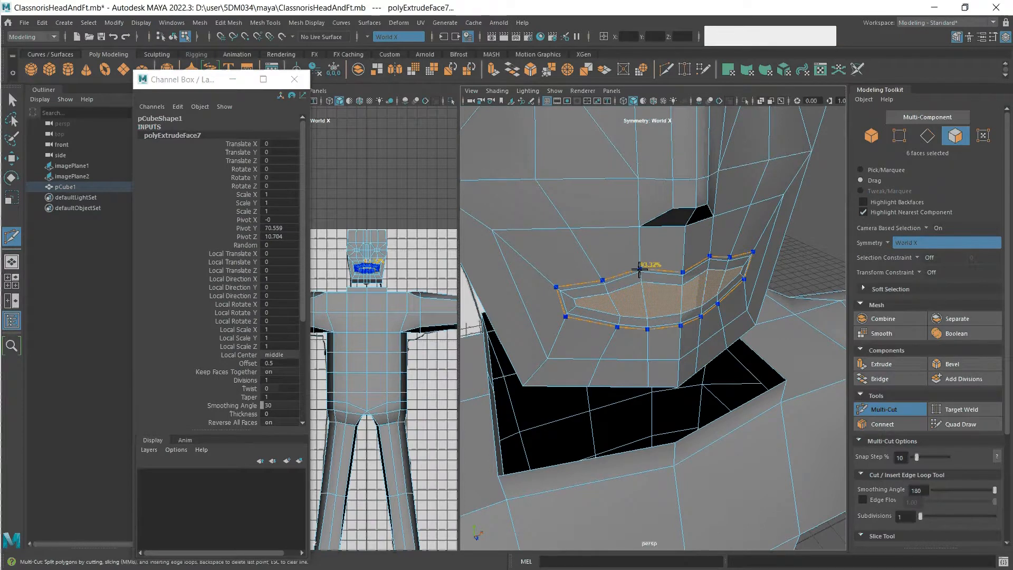
pyautogui.keyDown('ctrl'); pyautogui.click(640, 269); pyautogui.keyUp('ctrl')
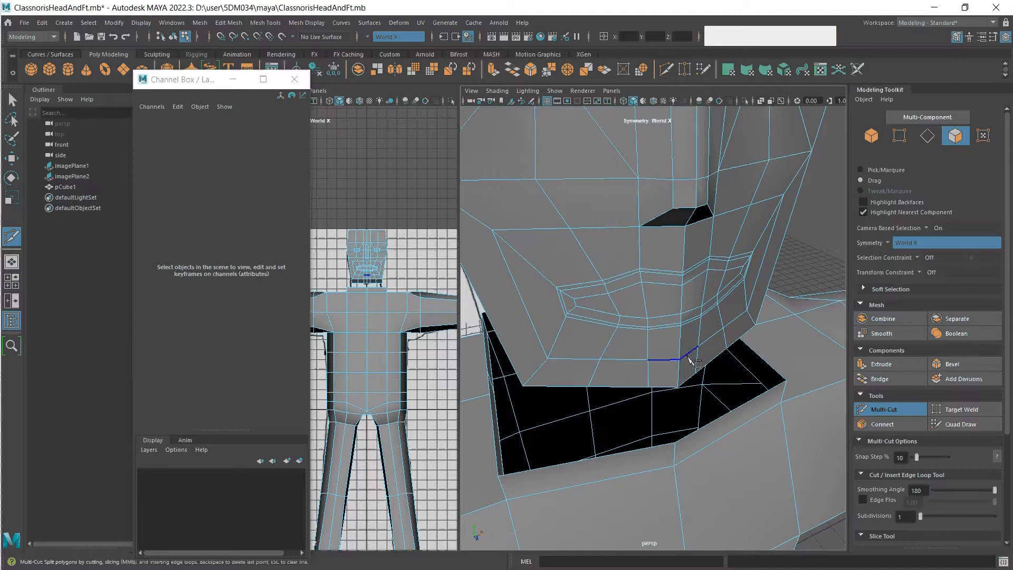
# Select the two mirrored end faces inside the mouth and scale them slightly taller along Y.
pyautogui.press('q')
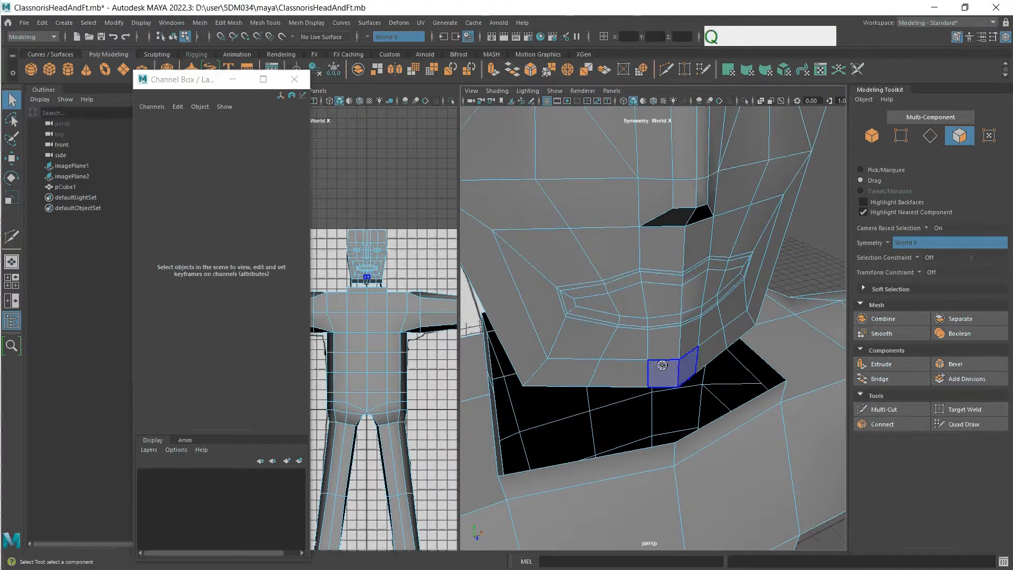
pyautogui.moveTo(595, 304); pyautogui.dragTo(657, 302)
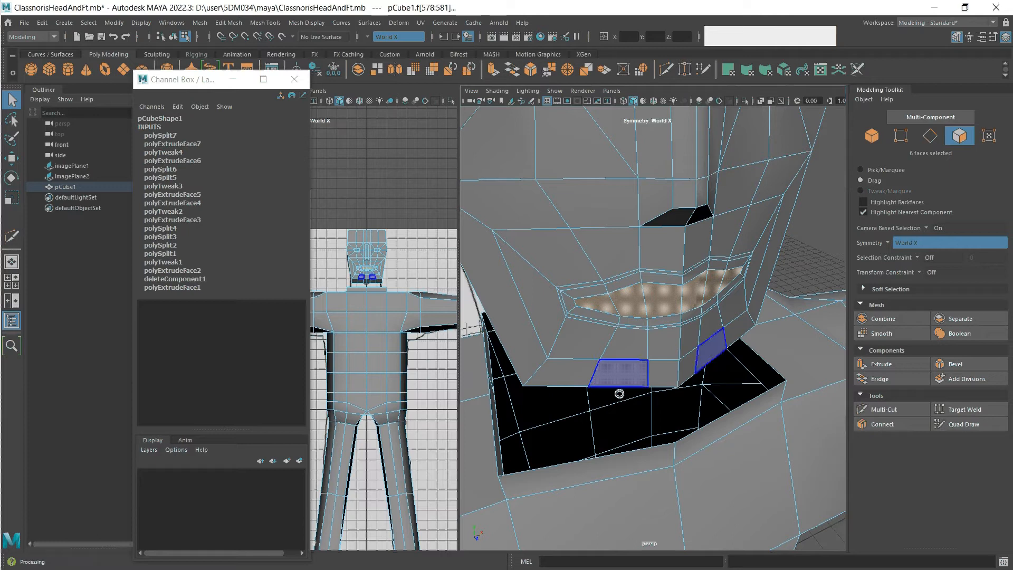
pyautogui.click(594, 304)
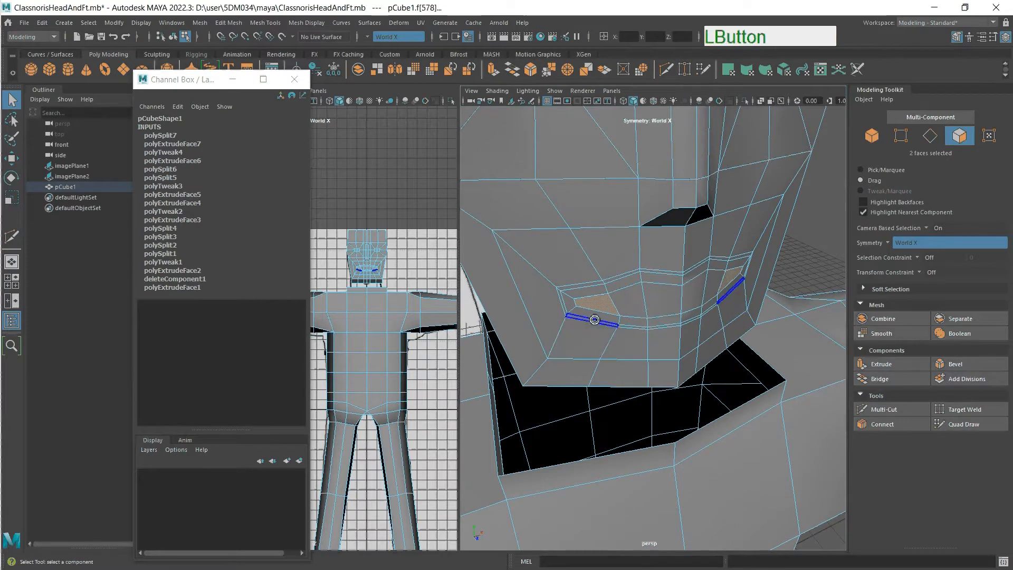
pyautogui.press('e')
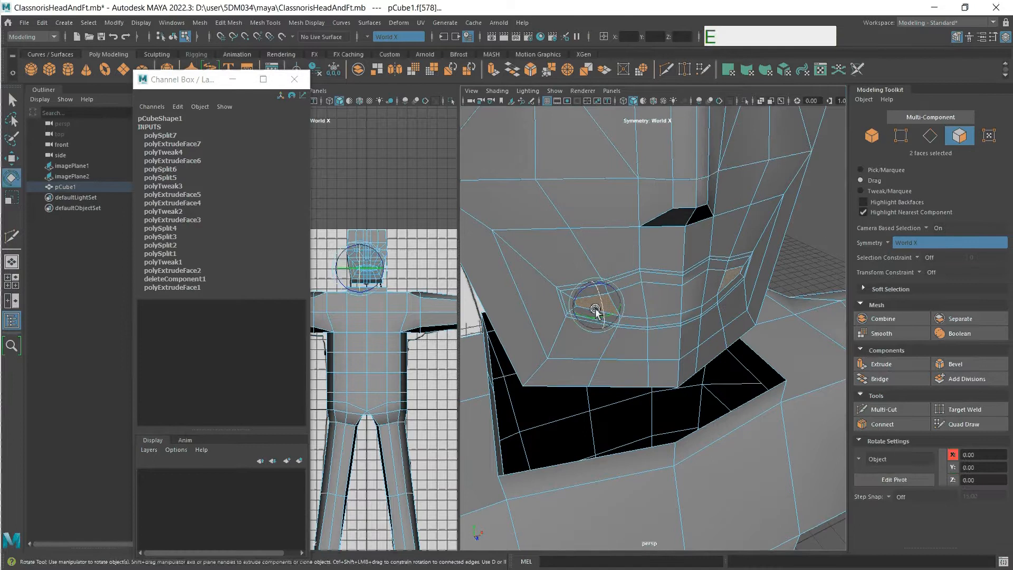
pyautogui.press('r')
pyautogui.moveTo(596, 288); pyautogui.dragTo(594, 281)
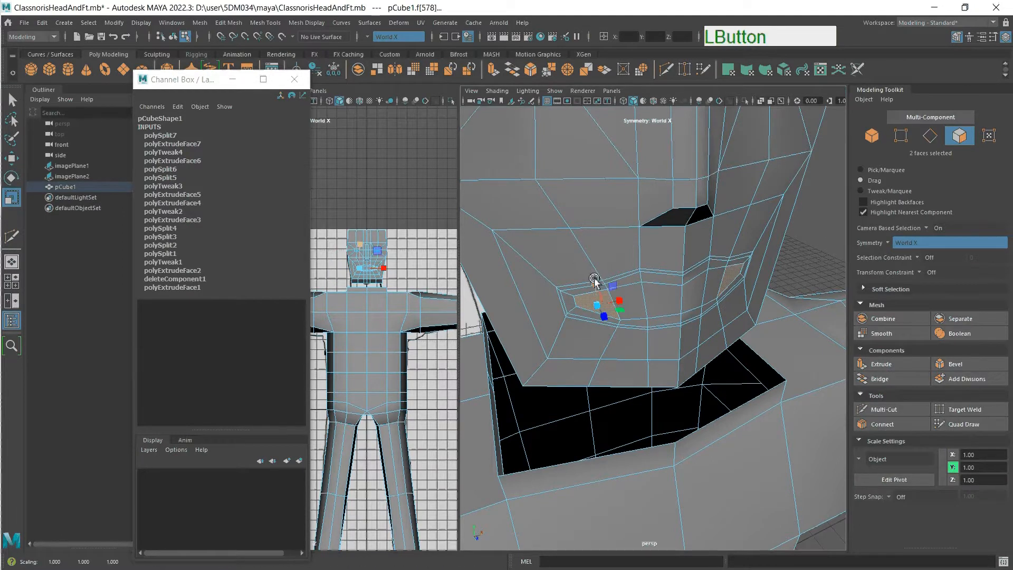
# Scale the short vertical edges at the mouth's inner corners slightly taller along Y.
pyautogui.click(930, 136)
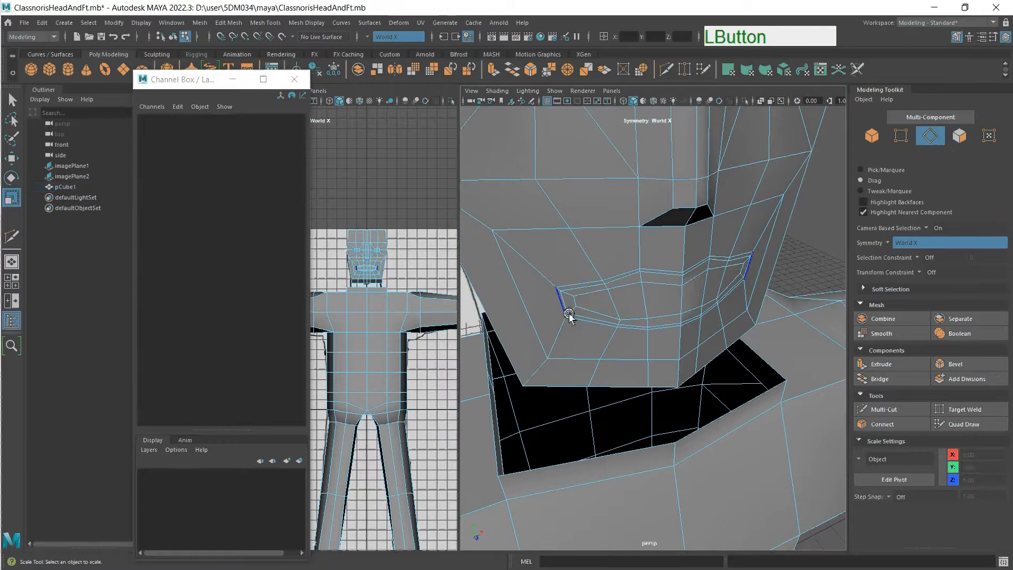
pyautogui.click(577, 296)
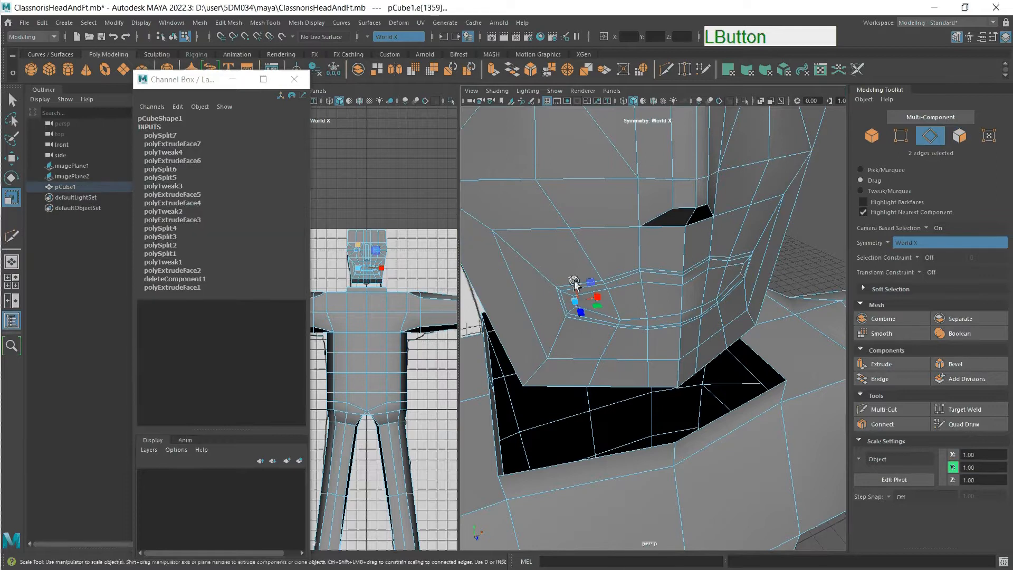
pyautogui.moveTo(573, 279); pyautogui.dragTo(573, 275)
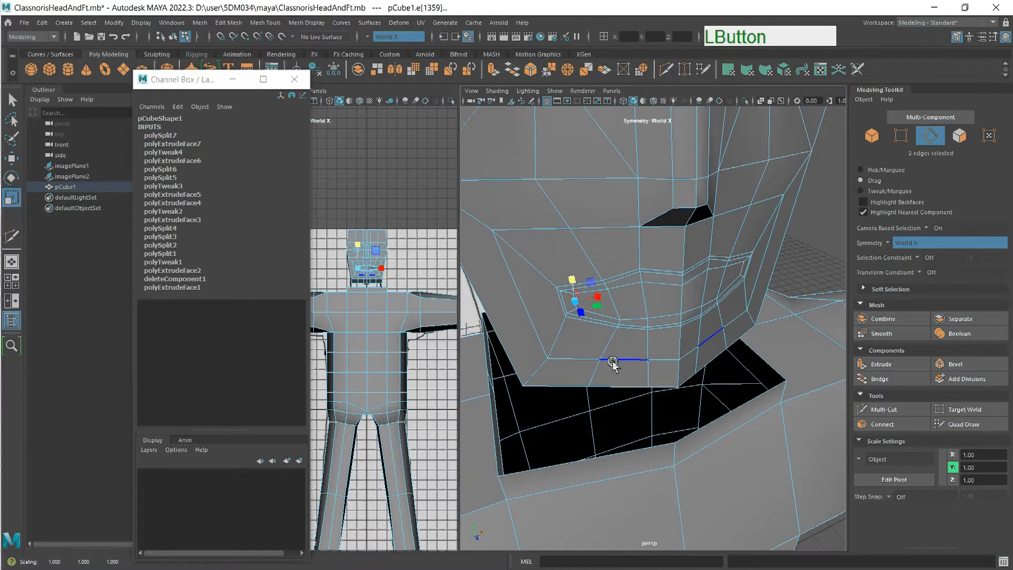
# Select the six faces inside the mouth opening and extrude them with an Offset of 0.3.
pyautogui.click(959, 136)
pyautogui.click(591, 307)
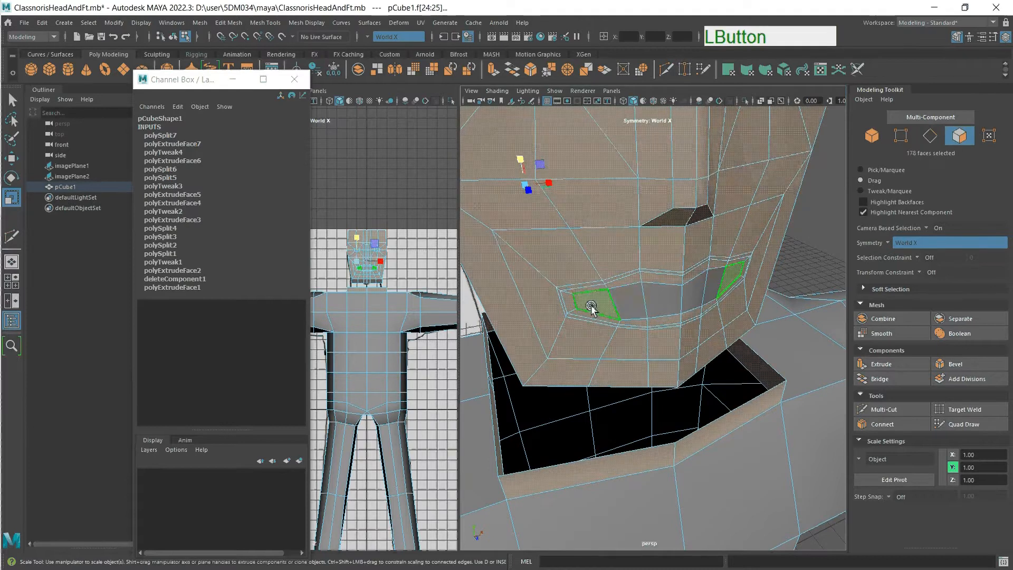
pyautogui.click(633, 306)
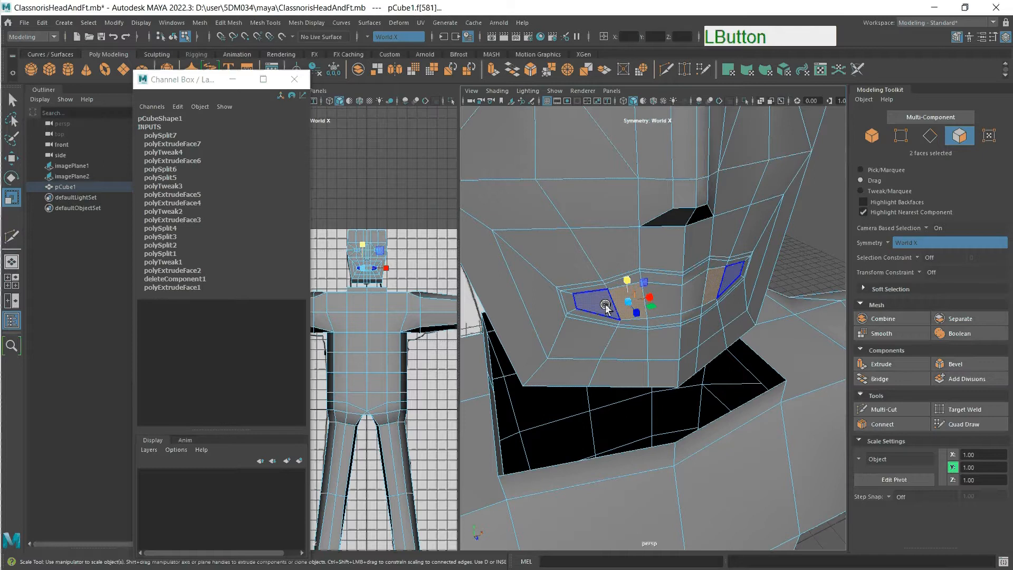
pyautogui.moveTo(603, 302); pyautogui.dragTo(663, 310)
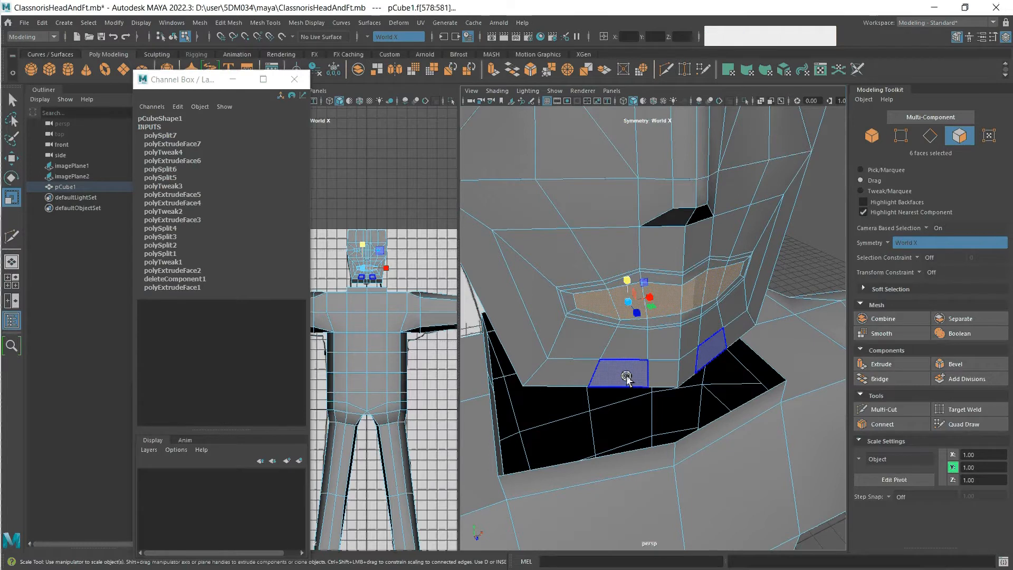
pyautogui.click(903, 366)
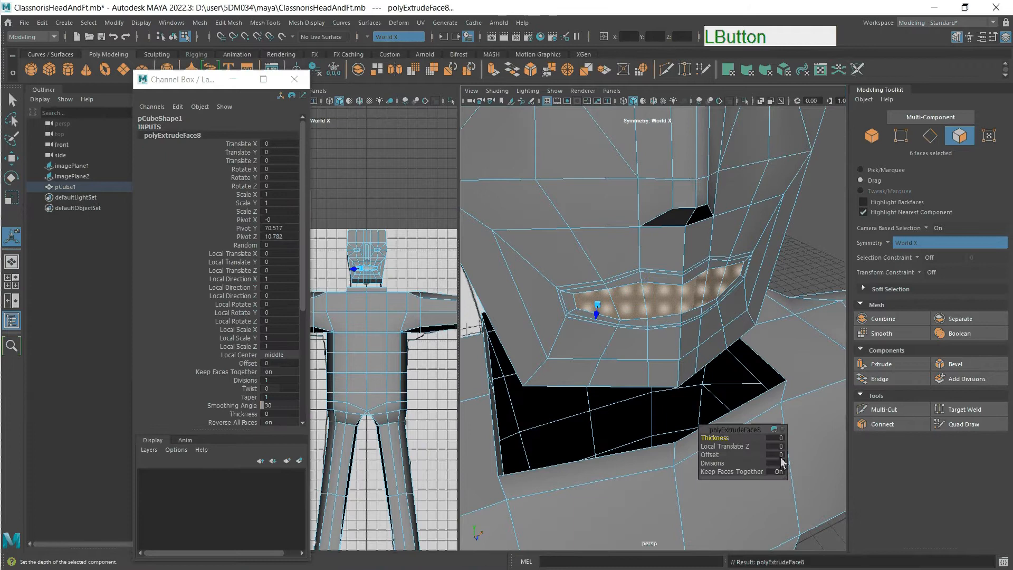
pyautogui.moveTo(783, 455); pyautogui.dragTo(784, 462, button='middle')
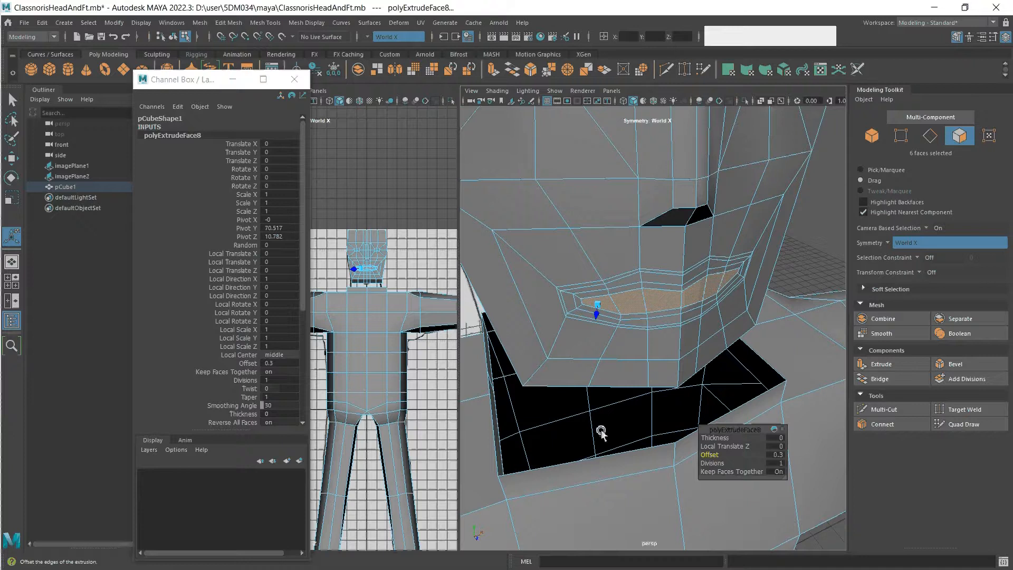
# Extrude the six inset mouth faces again, pushing them inward with a Thickness of -1.3.
pyautogui.click(924, 365)
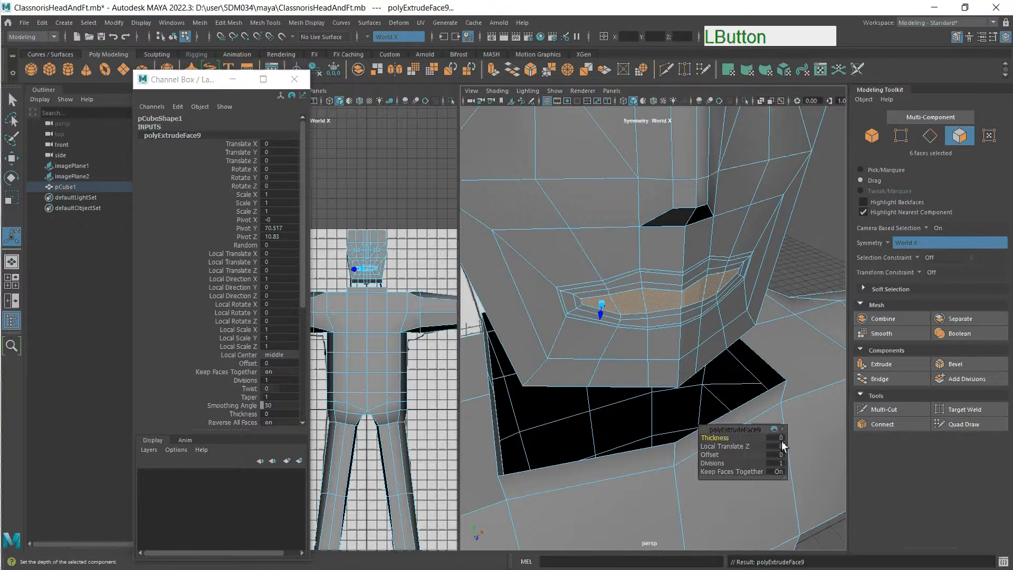
pyautogui.moveTo(782, 441); pyautogui.dragTo(773, 439, button='middle')
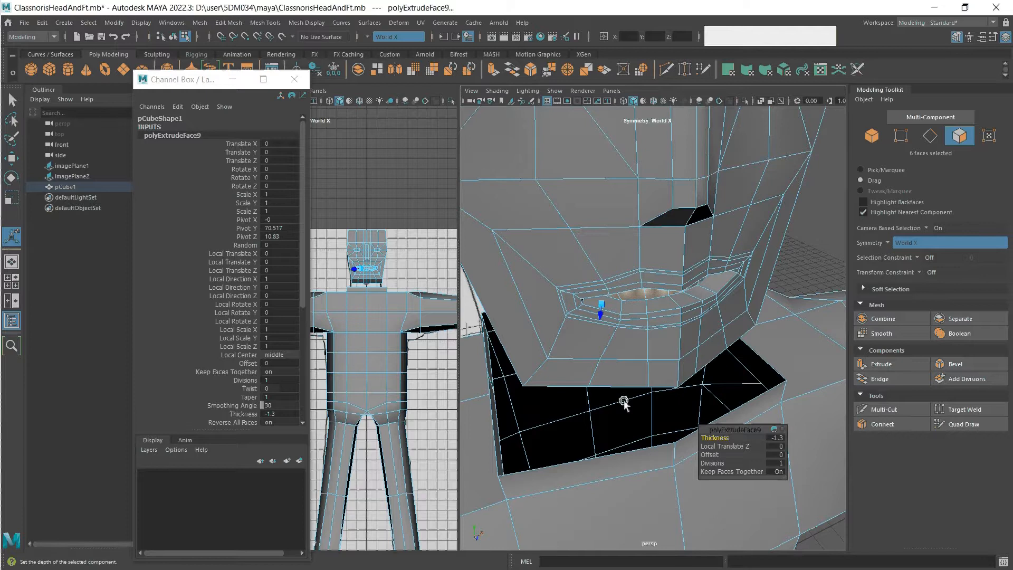
pyautogui.scroll(5, 654, 310)
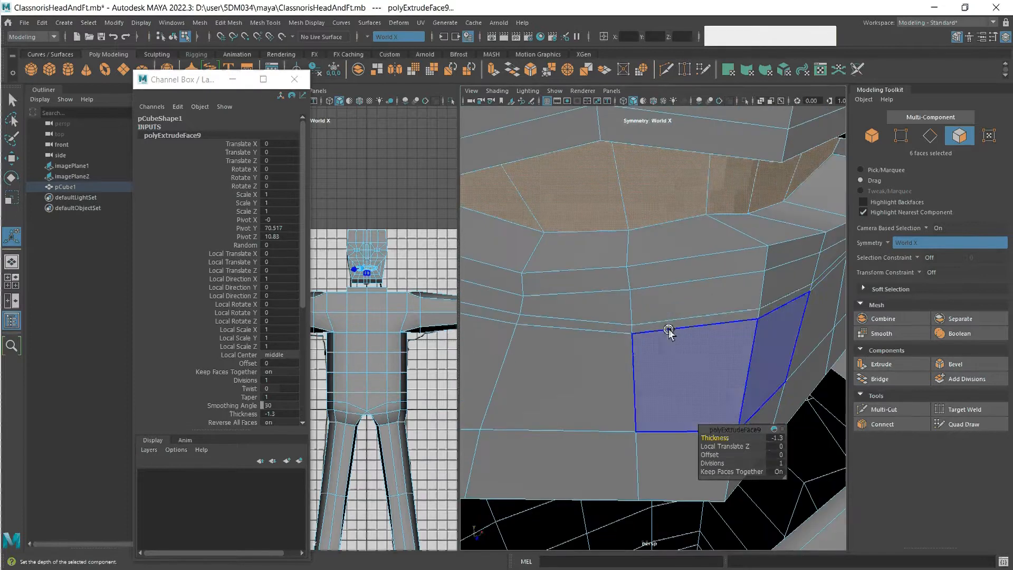
# Examine the recessed mouth, lips and chin topology up close and from several angles.
pyautogui.press('alt')
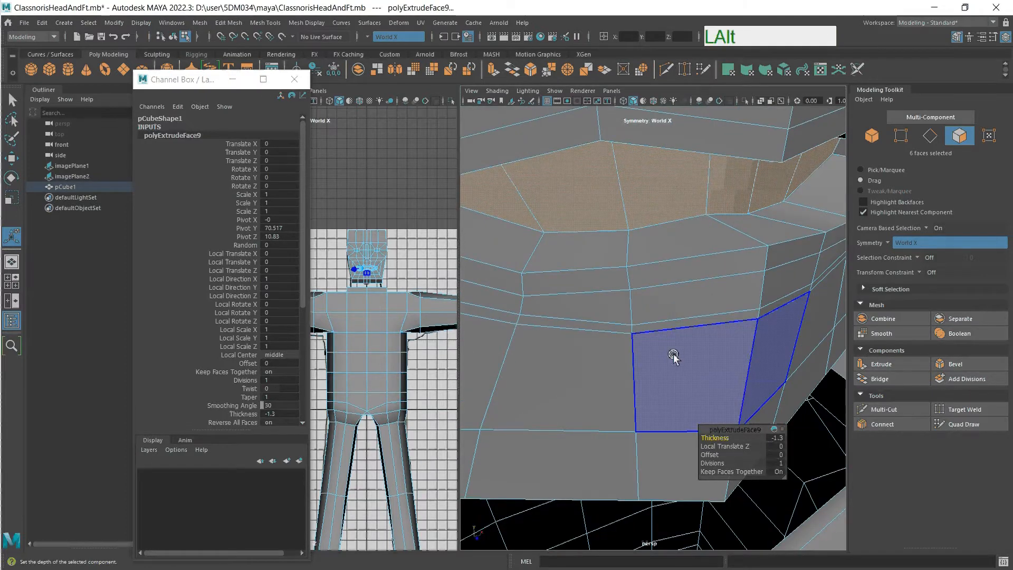
pyautogui.keyDown('alt'); pyautogui.moveTo(677, 354); pyautogui.dragTo(752, 336); pyautogui.keyUp('alt')
pyautogui.keyDown('alt'); pyautogui.moveTo(760, 334); pyautogui.dragTo(671, 342); pyautogui.keyUp('alt')
pyautogui.scroll(4, 590, 316)
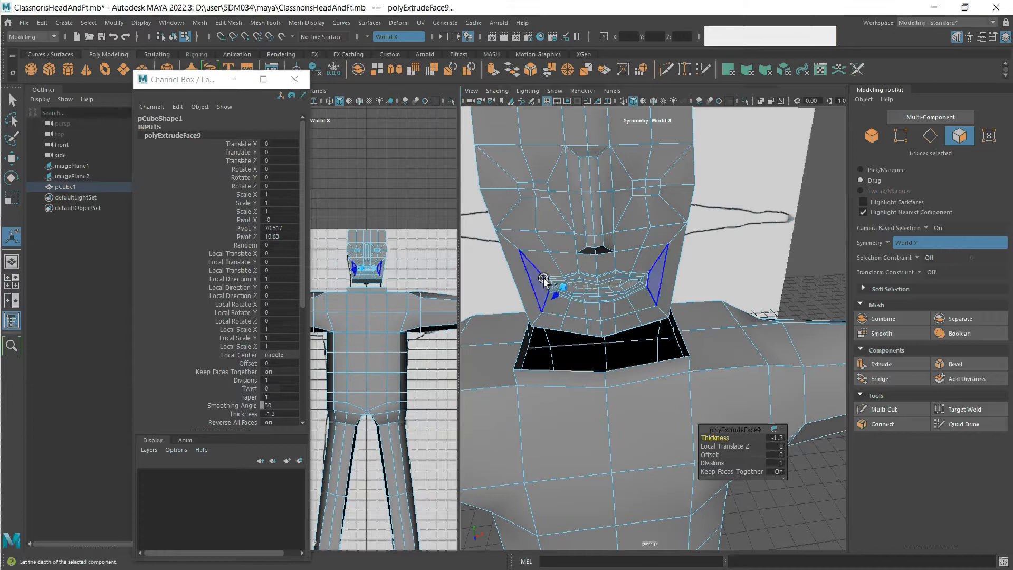
pyautogui.scroll(5, 570, 280)
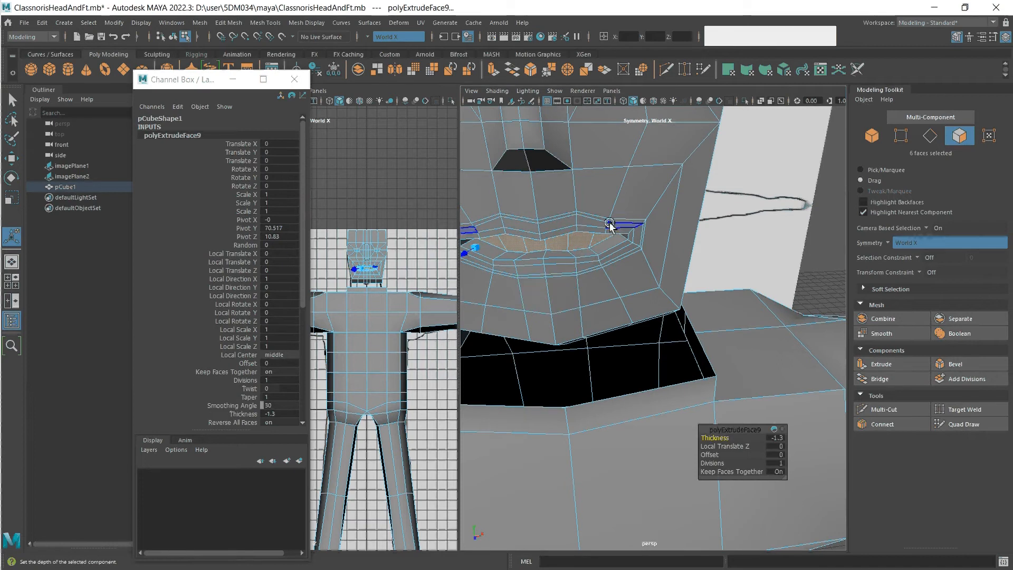
pyautogui.keyDown('alt'); pyautogui.moveTo(606, 252); pyautogui.dragTo(644, 253, button='middle'); pyautogui.keyUp('alt')
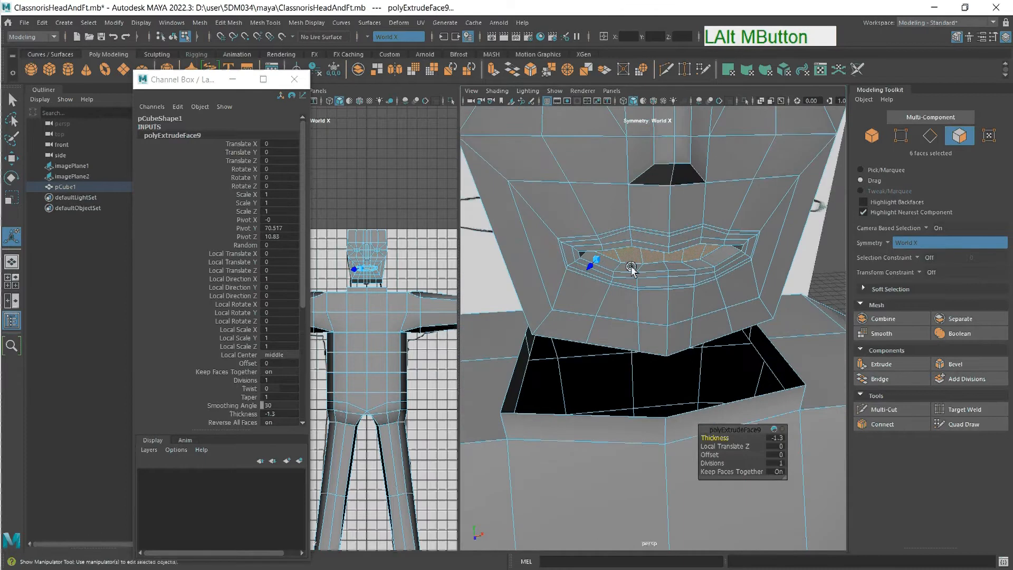
pyautogui.moveTo(642, 290)
pyautogui.keyDown('alt'); pyautogui.mouseDown()
pyautogui.moveTo(634, 294)
pyautogui.moveTo(644, 290)
pyautogui.mouseUp(); pyautogui.keyUp('alt')
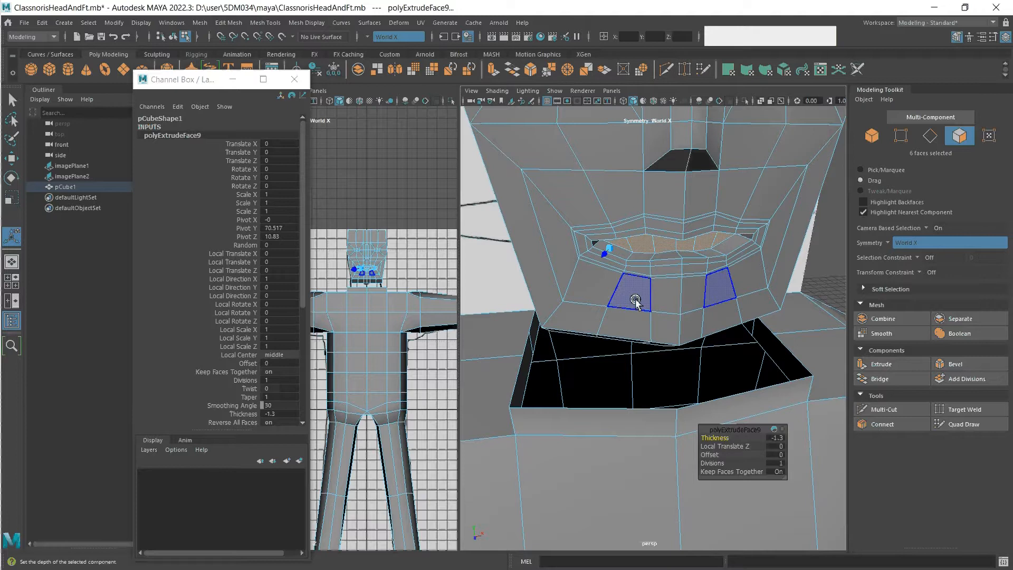
pyautogui.press('q')
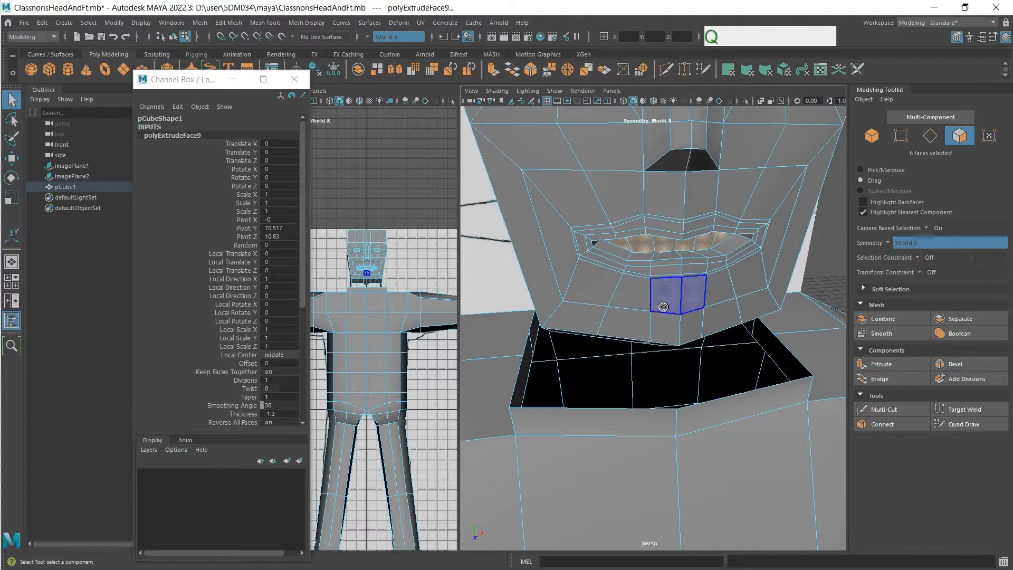
pyautogui.scroll(5, 654, 250)
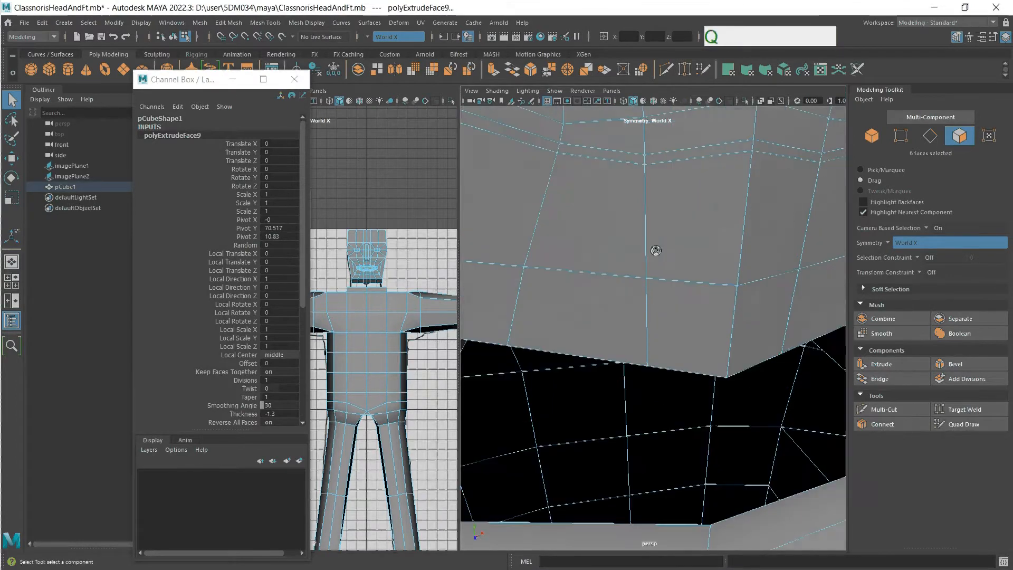
pyautogui.scroll(-5, 656, 250)
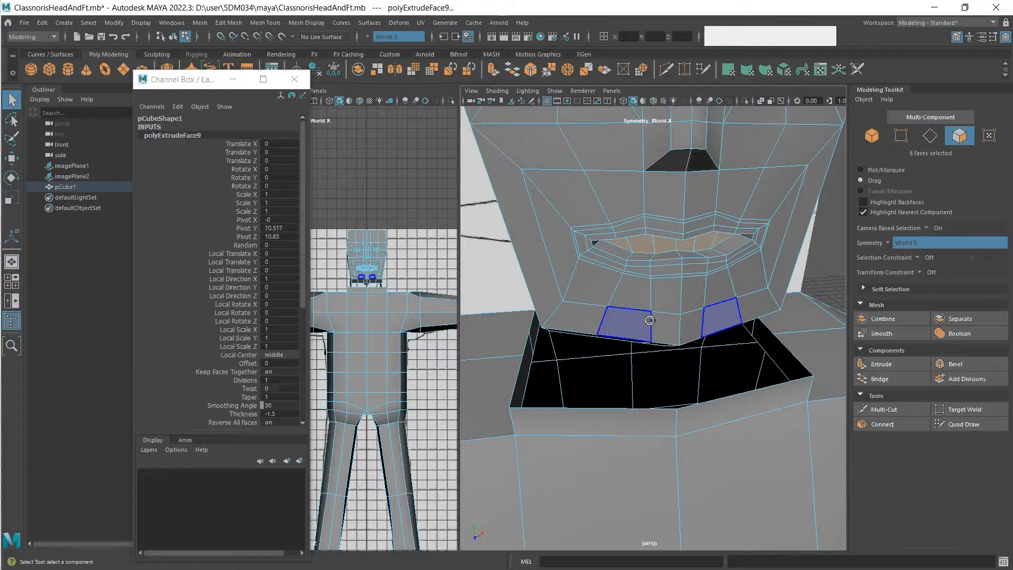
pyautogui.click(697, 319)
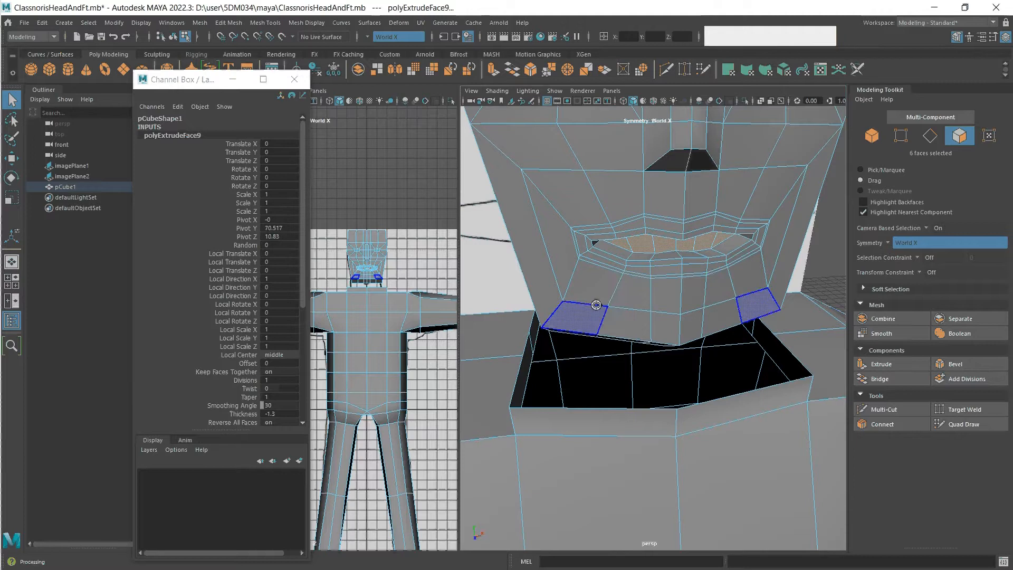
pyautogui.keyDown('alt'); pyautogui.moveTo(636, 298); pyautogui.dragTo(647, 289); pyautogui.keyUp('alt')
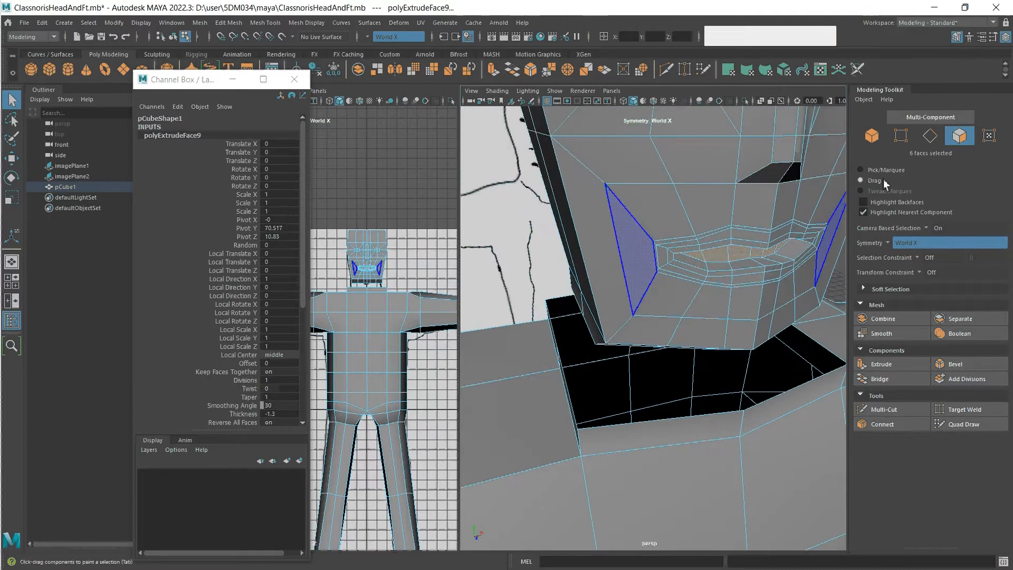
# Select the 14-edge loop around the inside of the mouth and move it back along Z to about 10.25.
pyautogui.click(930, 136)
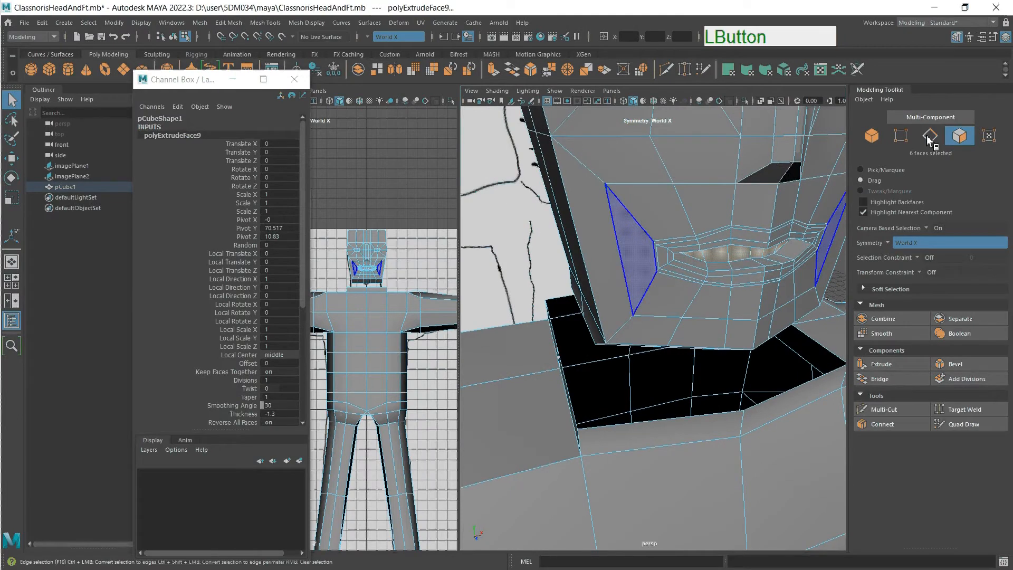
pyautogui.doubleClick(749, 269)
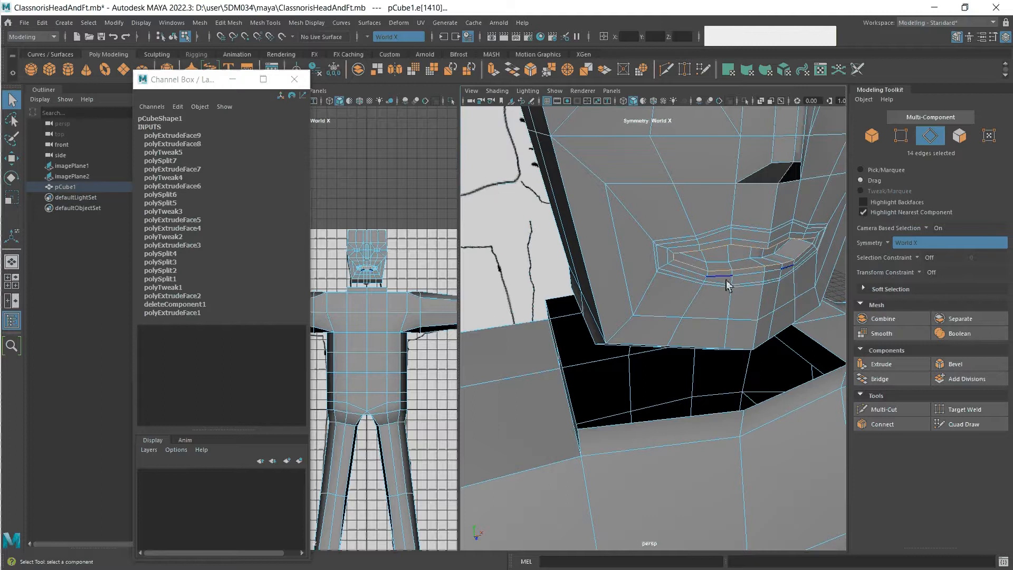
pyautogui.press('w')
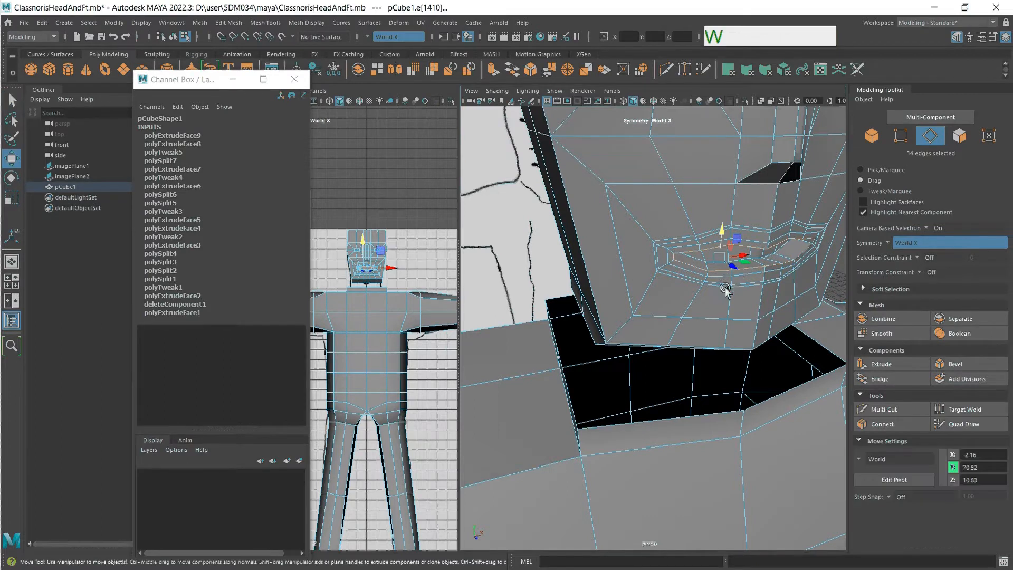
pyautogui.moveTo(736, 272); pyautogui.dragTo(728, 269)
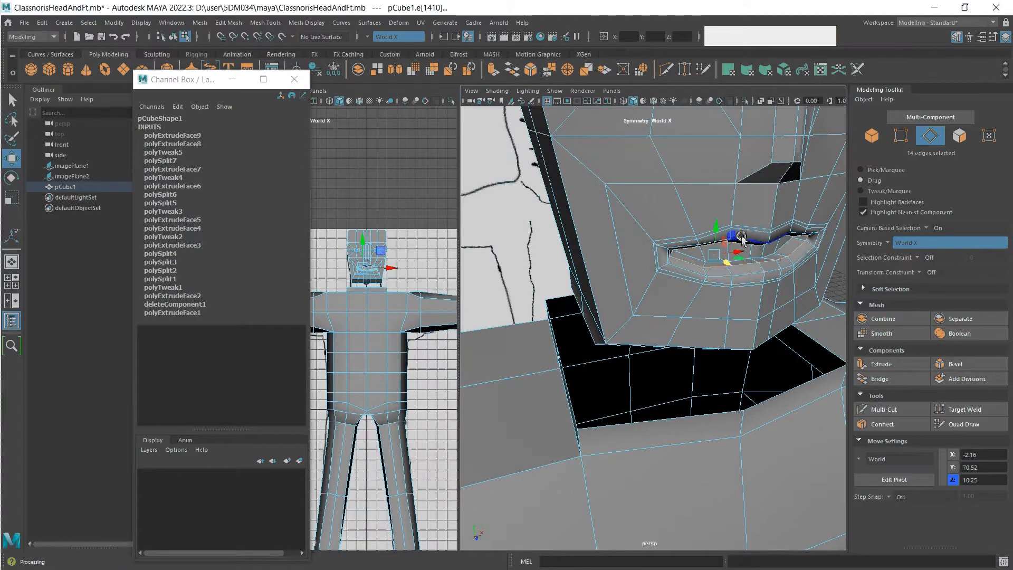
# Examine the mouth opening and the rest of the face from the side, front and above.
pyautogui.keyDown('alt'); pyautogui.moveTo(741, 237); pyautogui.dragTo(800, 252); pyautogui.keyUp('alt')
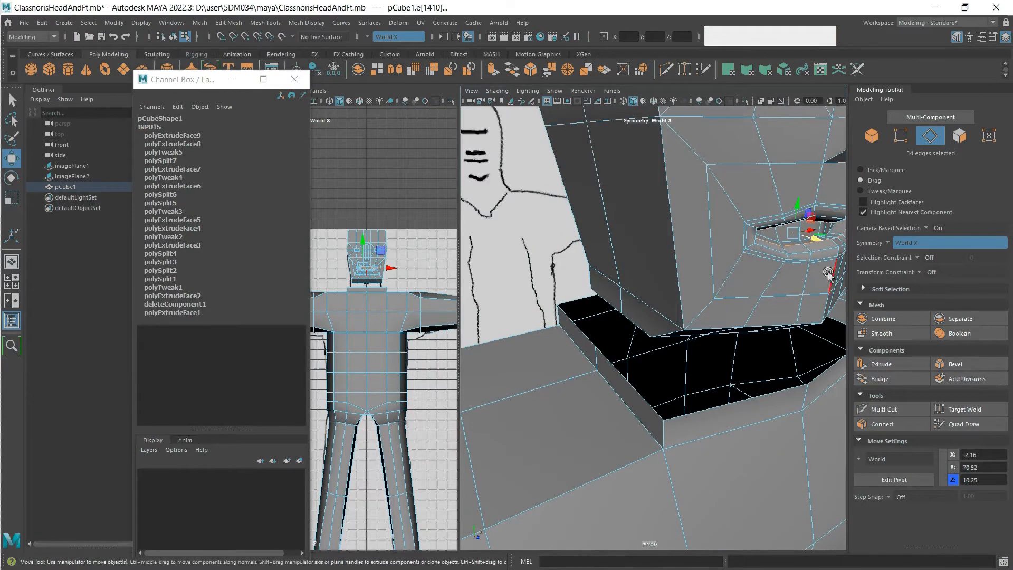
pyautogui.keyDown('alt'); pyautogui.moveTo(817, 217); pyautogui.dragTo(728, 285, button='middle'); pyautogui.keyUp('alt')
pyautogui.keyDown('alt'); pyautogui.moveTo(728, 285); pyautogui.dragTo(702, 277); pyautogui.keyUp('alt')
pyautogui.click(704, 274)
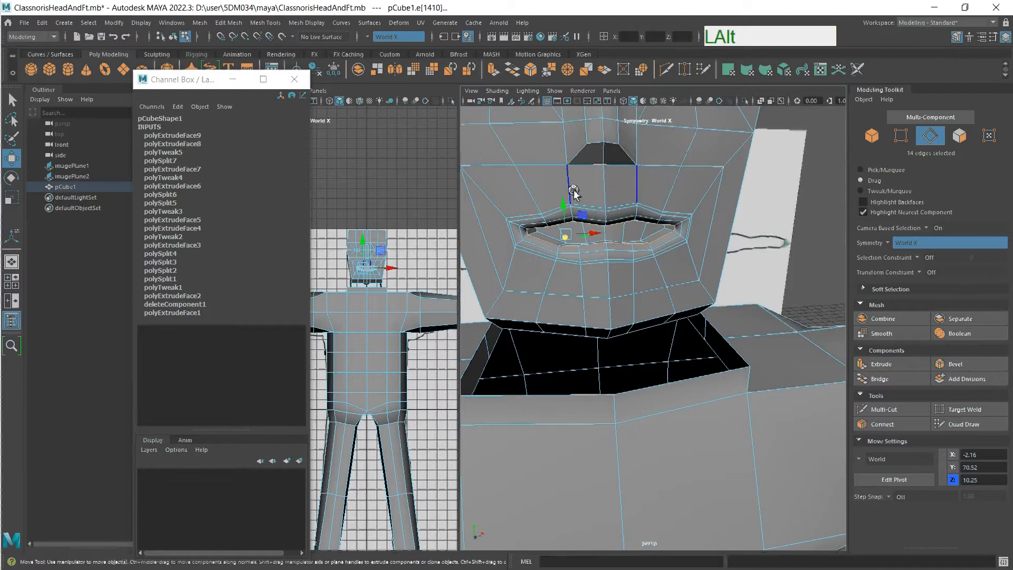
pyautogui.keyDown('alt'); pyautogui.moveTo(574, 192); pyautogui.dragTo(593, 186); pyautogui.keyUp('alt')
pyautogui.keyDown('alt'); pyautogui.moveTo(596, 185); pyautogui.dragTo(643, 285, button='middle'); pyautogui.keyUp('alt')
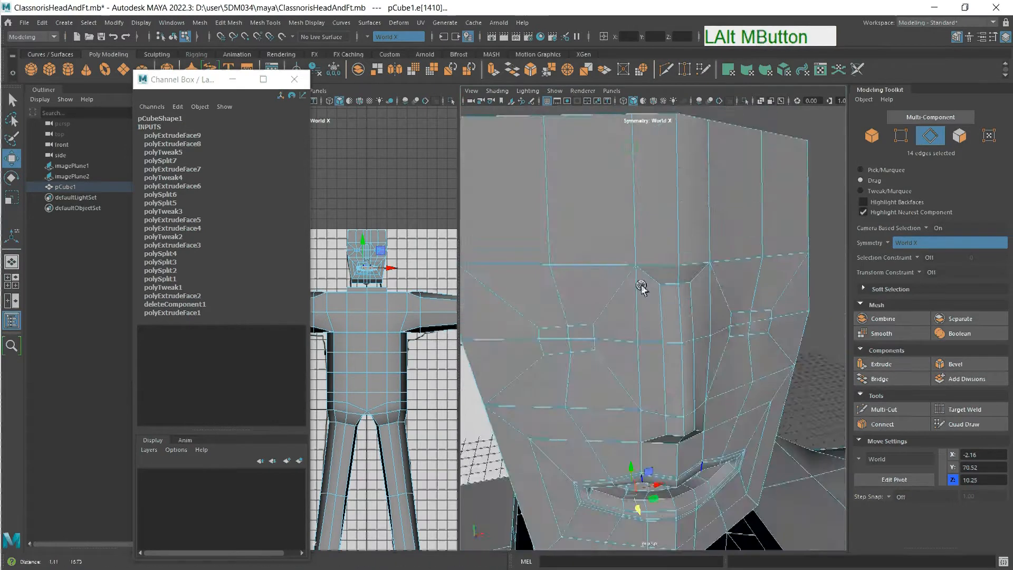
pyautogui.keyDown('alt'); pyautogui.moveTo(642, 285); pyautogui.dragTo(659, 340); pyautogui.keyUp('alt')
# Select the mirrored vertical edges between the nose and upper lip and move them toward the centre along X to about -1.39.
pyautogui.scroll(5, 762, 230)
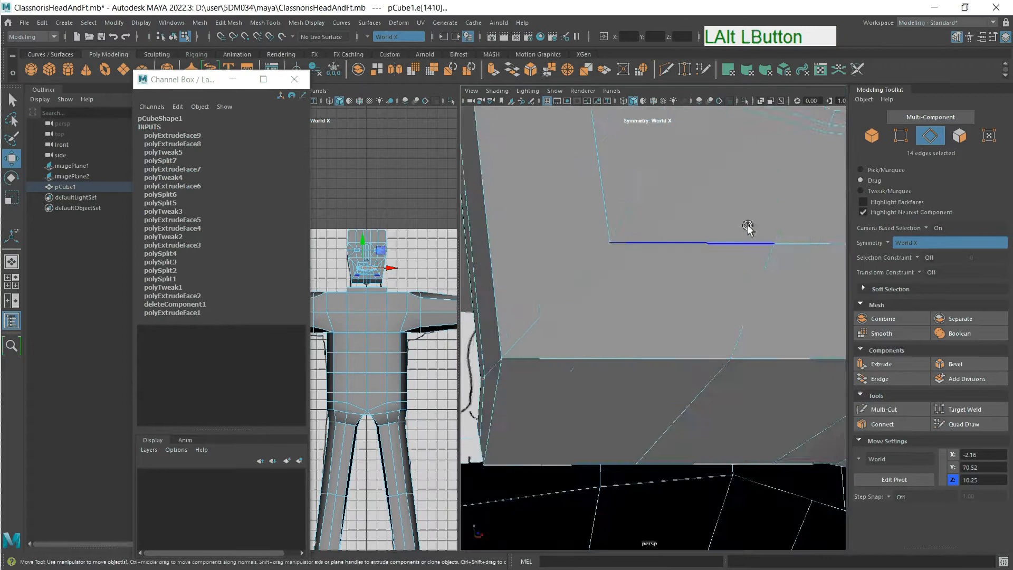
pyautogui.keyDown('alt'); pyautogui.moveTo(774, 166); pyautogui.dragTo(776, 233, button='middle'); pyautogui.keyUp('alt')
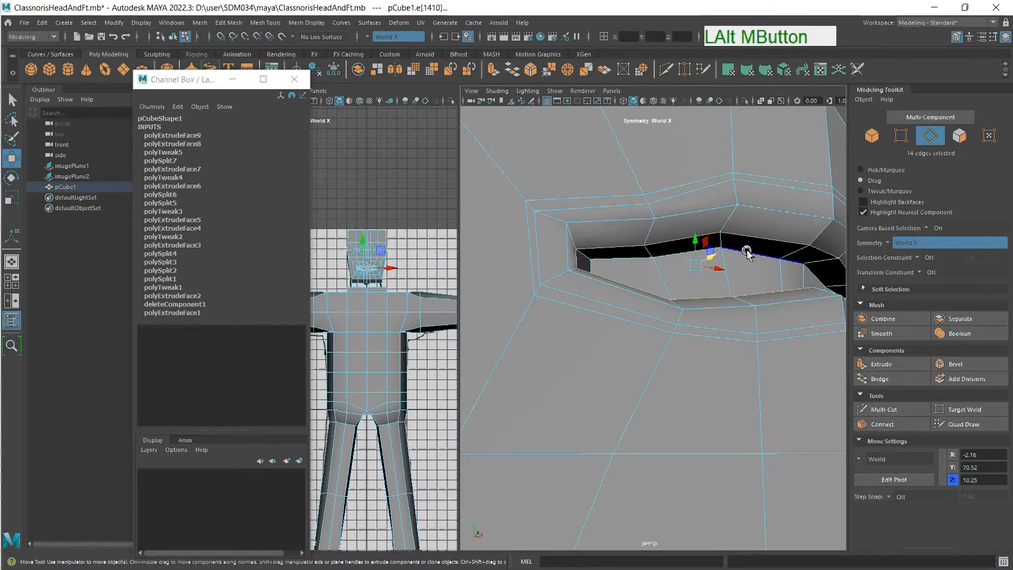
pyautogui.click(737, 192)
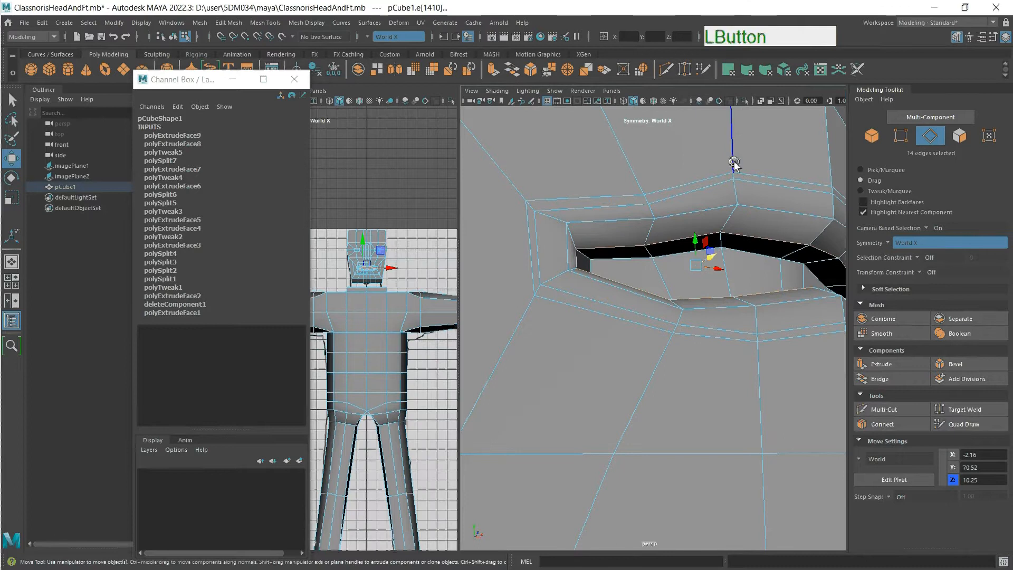
pyautogui.moveTo(737, 191); pyautogui.dragTo(732, 217)
pyautogui.click(765, 235)
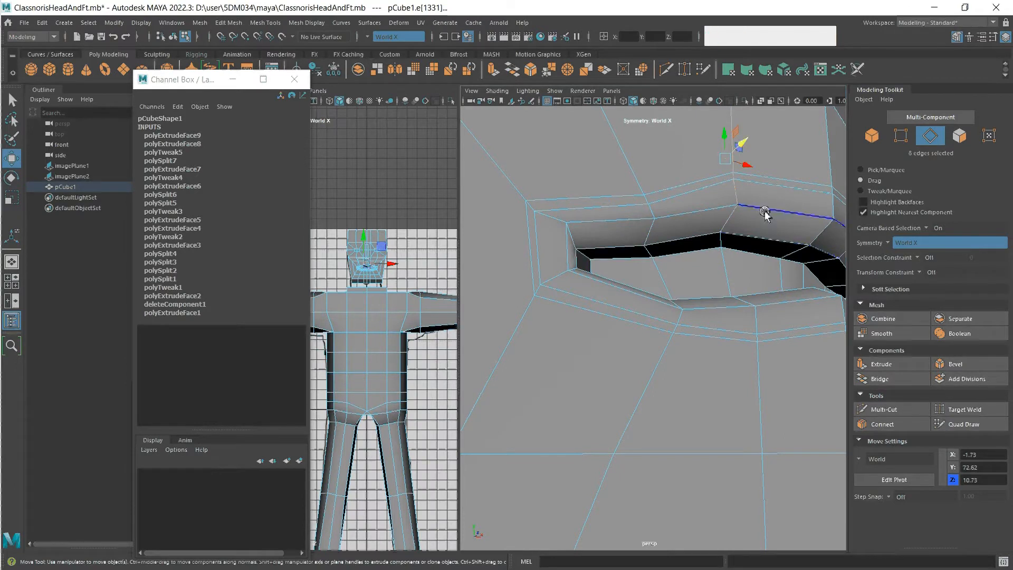
pyautogui.scroll(-5, 765, 182)
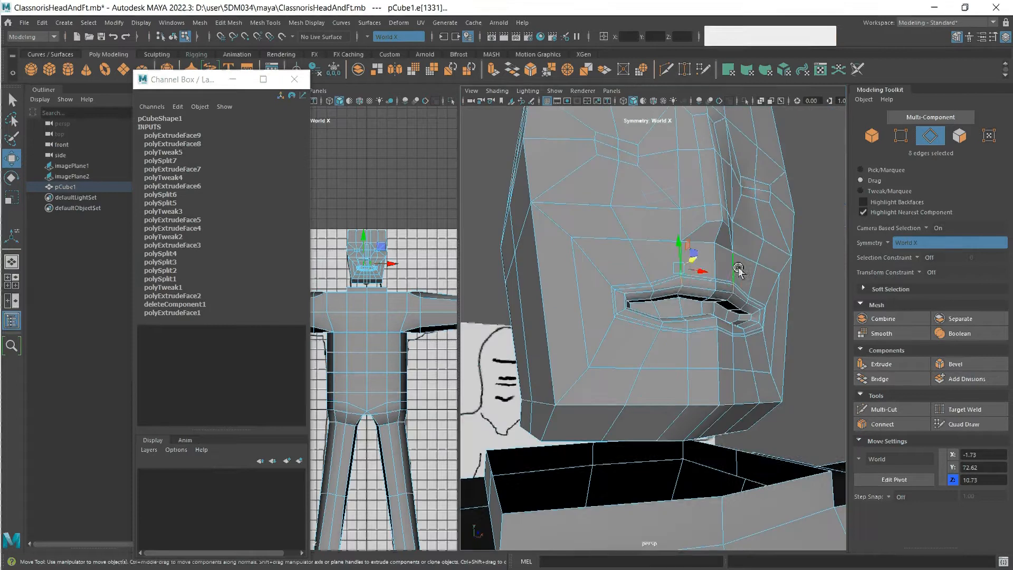
pyautogui.moveTo(699, 271); pyautogui.dragTo(707, 276)
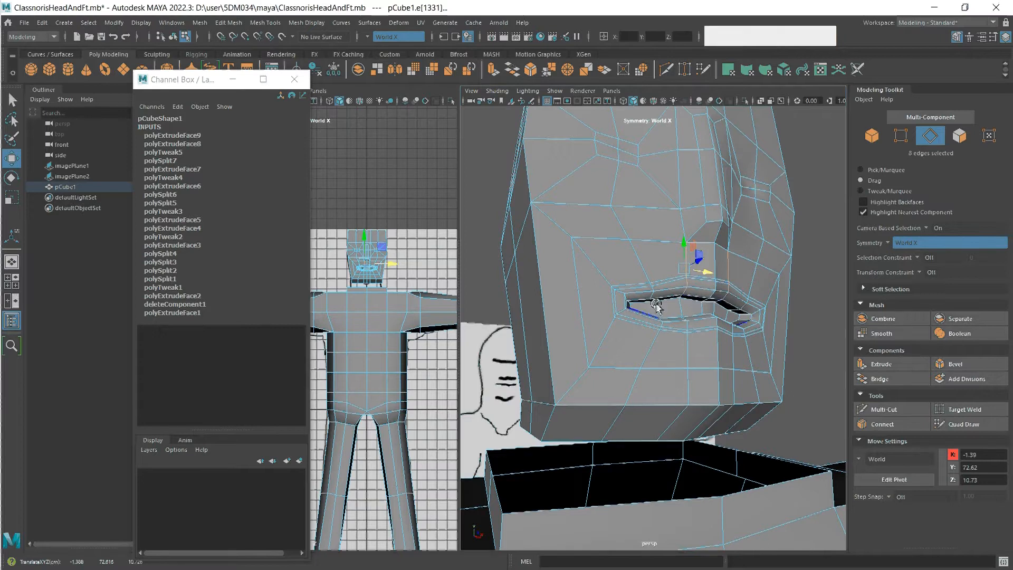
# Select the two mirrored edges at the centre of the lower lip and move them along Z to about 11.47.
pyautogui.keyDown('alt'); pyautogui.moveTo(705, 279); pyautogui.dragTo(591, 404); pyautogui.keyUp('alt')
pyautogui.keyDown('alt'); pyautogui.moveTo(590, 404); pyautogui.dragTo(624, 367, button='middle'); pyautogui.keyUp('alt')
pyautogui.keyDown('alt'); pyautogui.scroll(3, 626, 369); pyautogui.keyUp('alt')
pyautogui.keyDown('alt'); pyautogui.moveTo(624, 366); pyautogui.dragTo(627, 379); pyautogui.keyUp('alt')
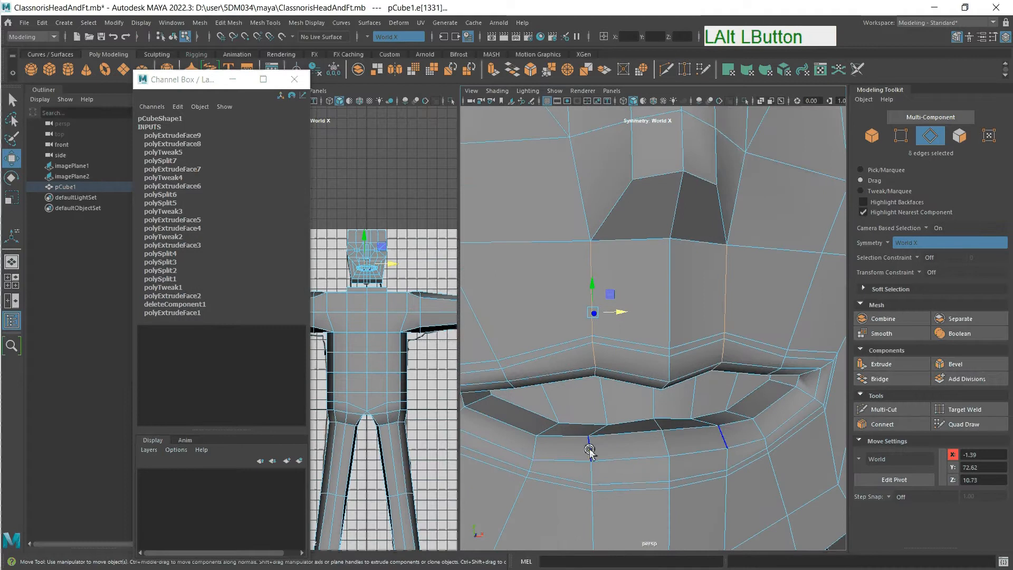
pyautogui.moveTo(590, 450); pyautogui.dragTo(694, 390)
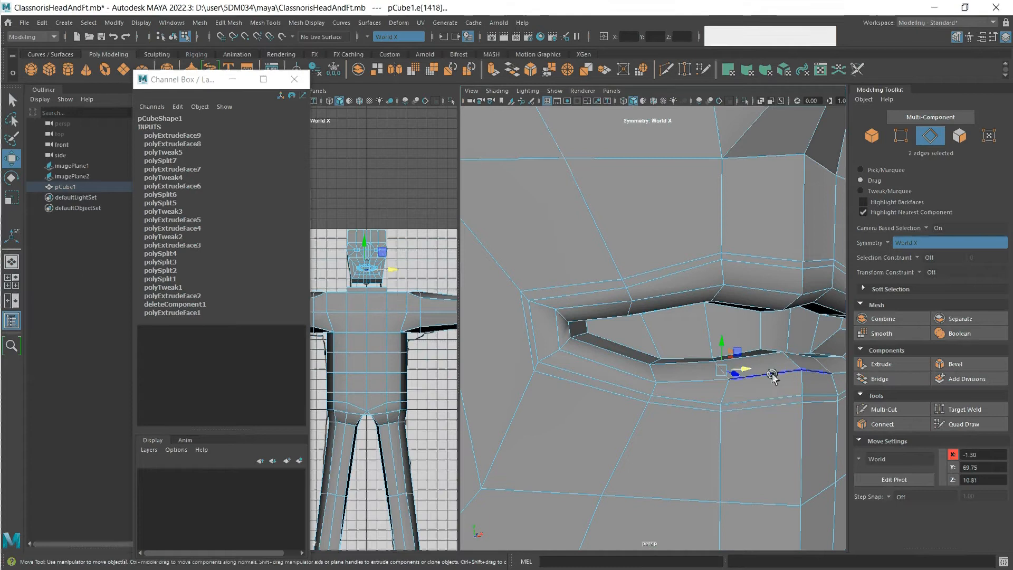
pyautogui.click(783, 384)
pyautogui.moveTo(786, 384); pyautogui.dragTo(788, 386)
# Move the mirrored upper and lower outer-lip vertices at the mouth corners inward along X, placing the lower pair at about -4.75.
pyautogui.keyDown('alt'); pyautogui.moveTo(669, 399); pyautogui.dragTo(668, 405); pyautogui.keyUp('alt')
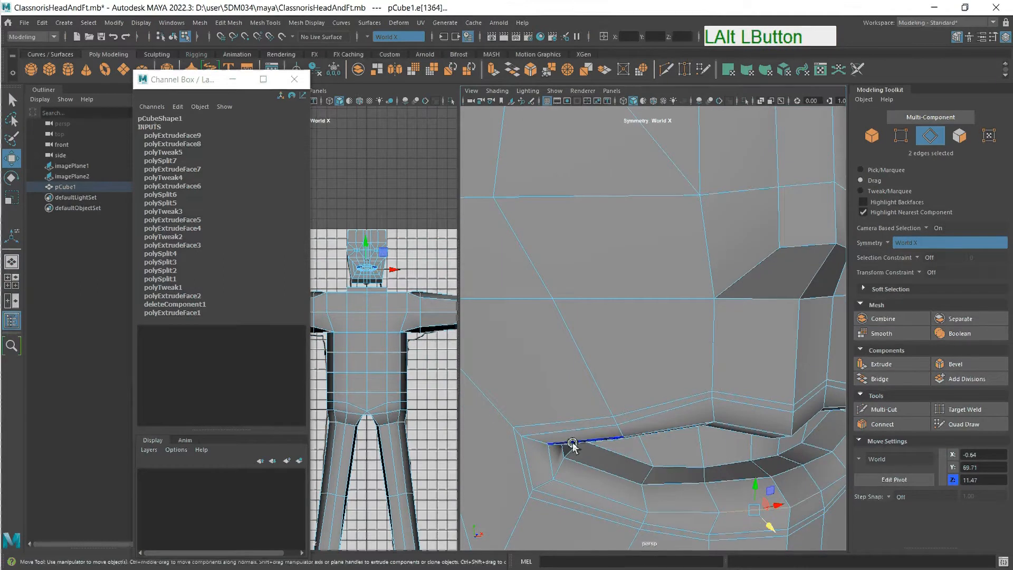
pyautogui.click(901, 137)
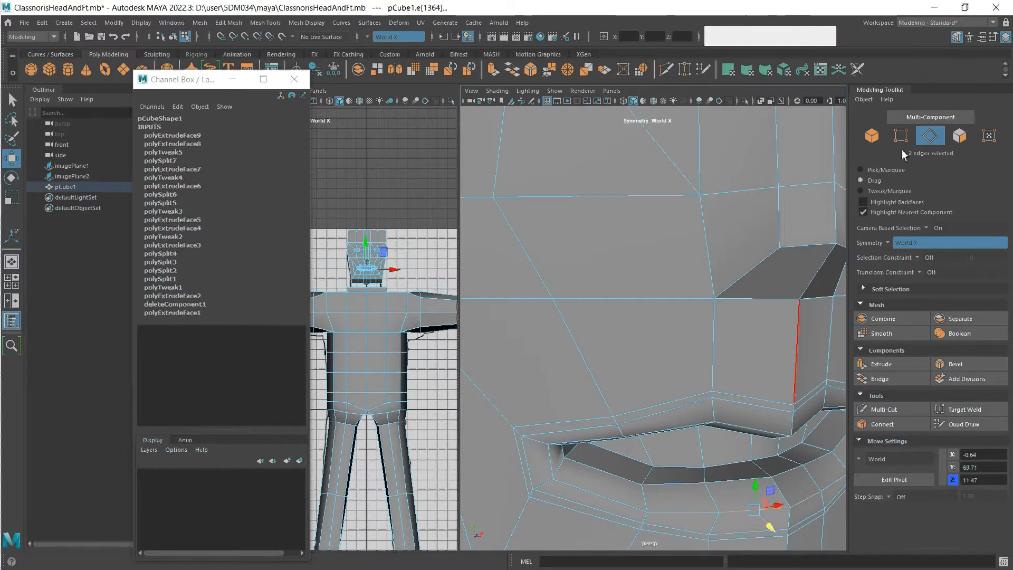
pyautogui.click(521, 436)
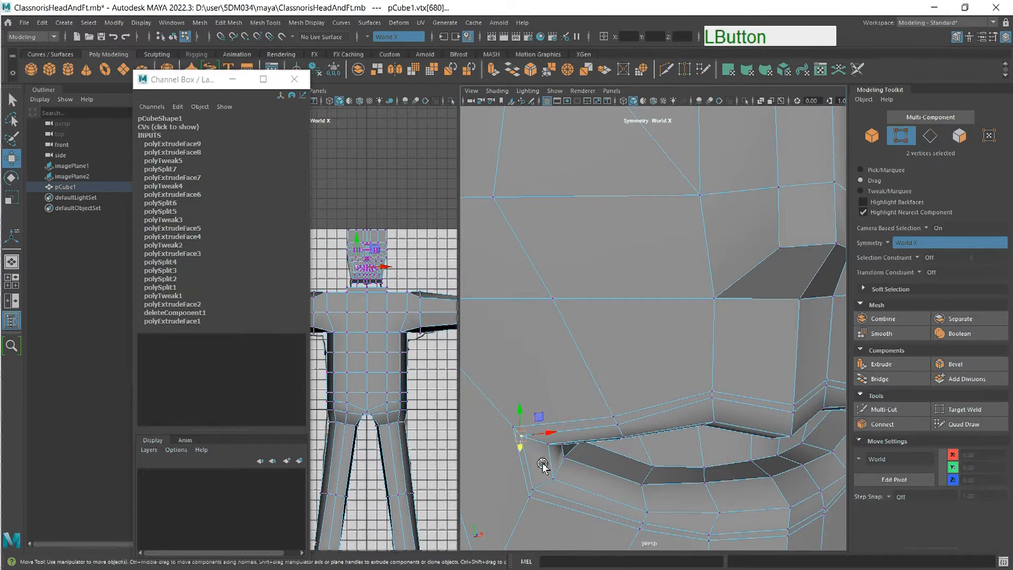
pyautogui.moveTo(549, 433); pyautogui.dragTo(561, 431)
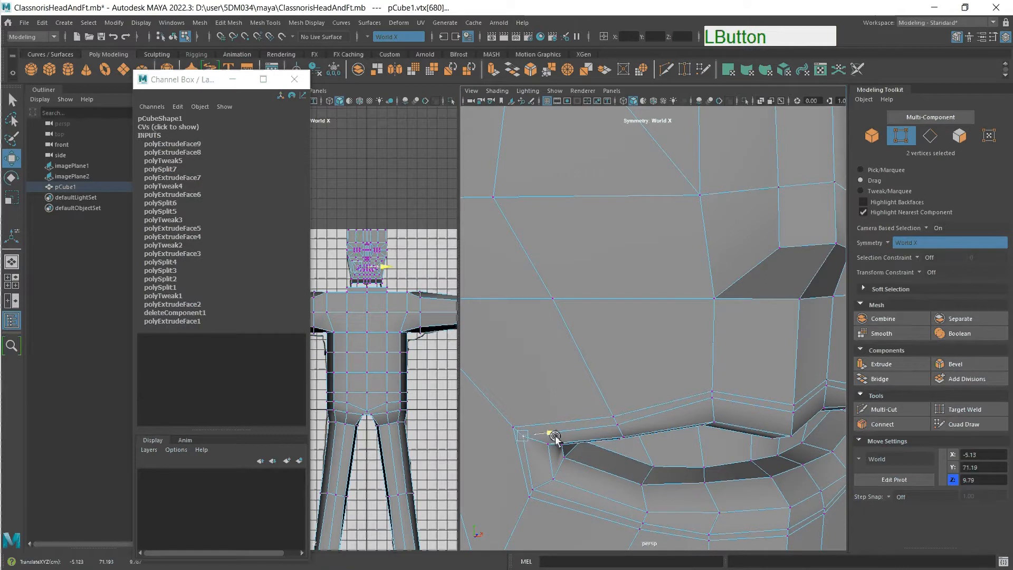
pyautogui.click(532, 488)
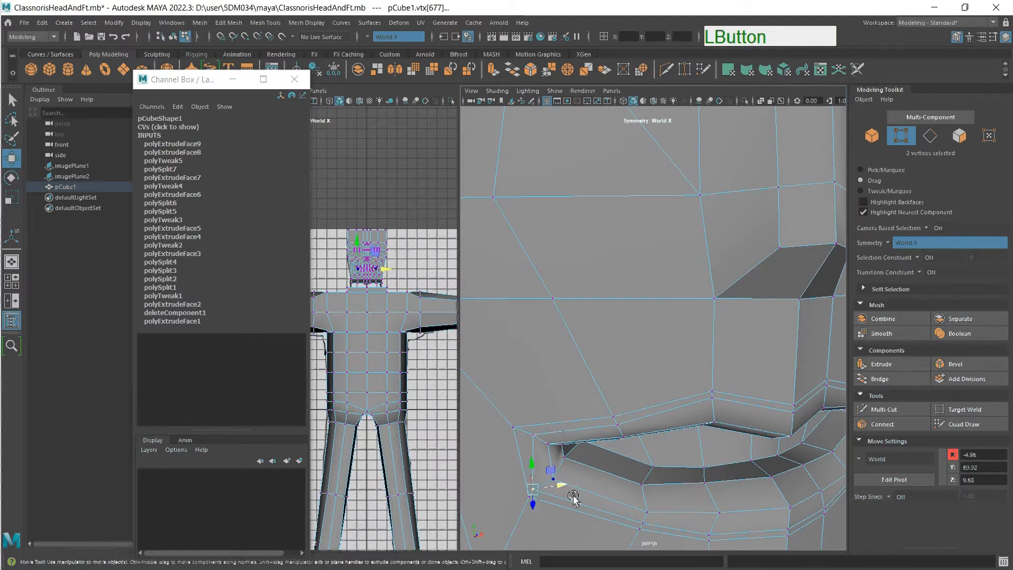
pyautogui.moveTo(562, 489); pyautogui.dragTo(572, 482)
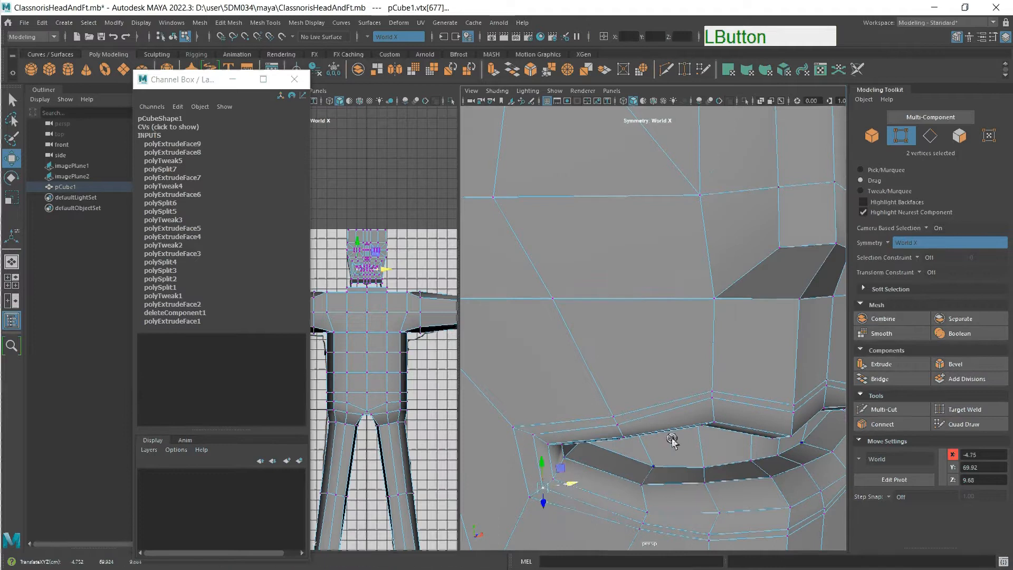
# Select the two mirrored narrow faces along the lower lip's outer edge near the mouth corners and move them to about X -3.80, Y 69.62.
pyautogui.scroll(-5, 670, 444)
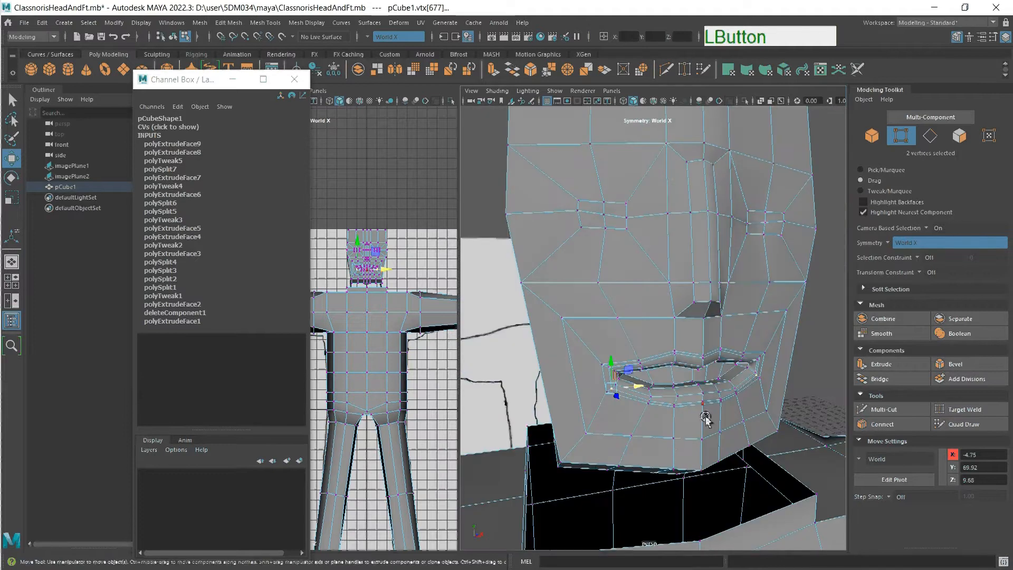
pyautogui.keyDown('alt'); pyautogui.moveTo(668, 443); pyautogui.dragTo(749, 336); pyautogui.keyUp('alt')
pyautogui.scroll(5, 749, 336)
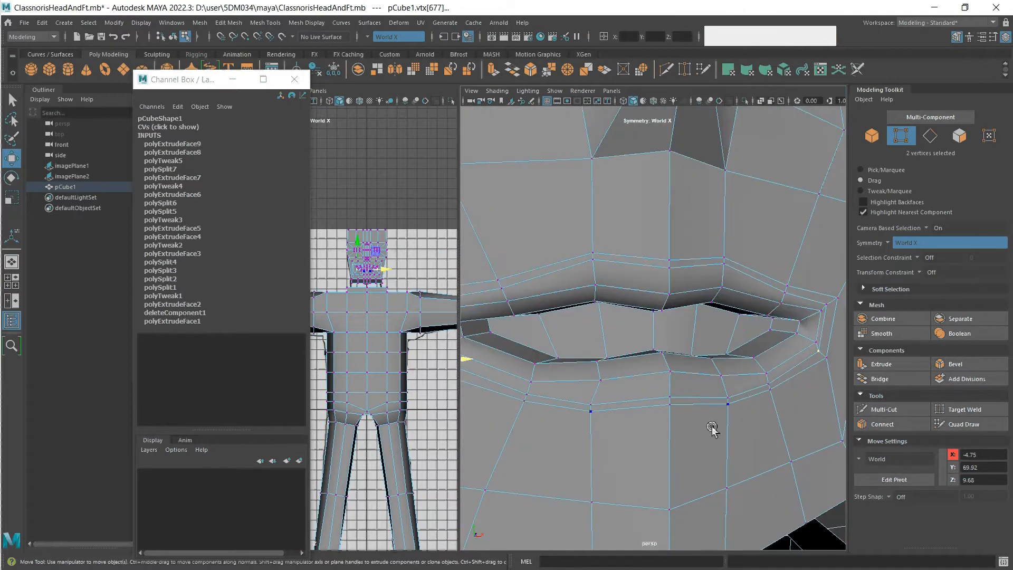
pyautogui.keyDown('alt'); pyautogui.moveTo(533, 414); pyautogui.dragTo(552, 414, button='middle'); pyautogui.keyUp('alt')
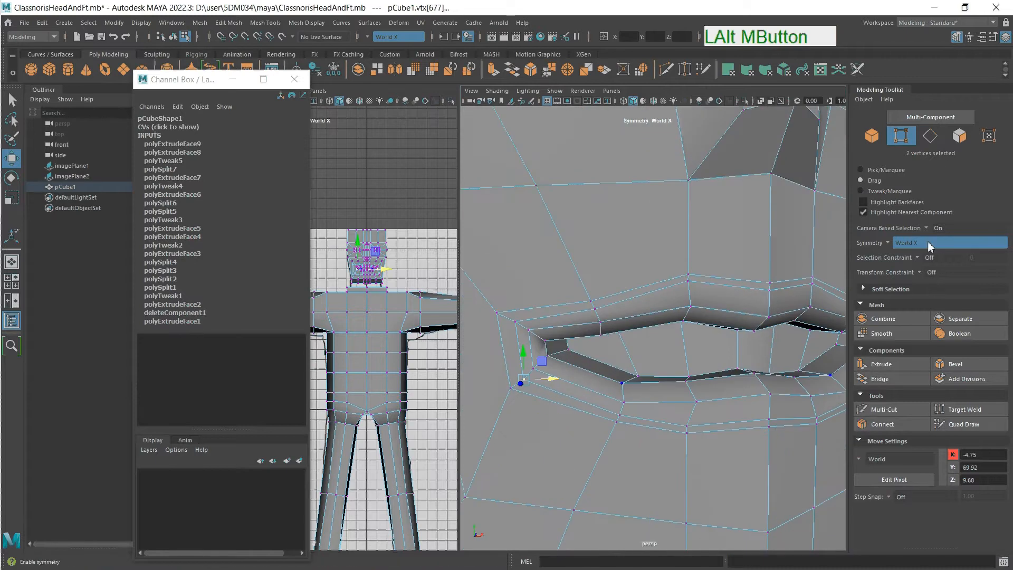
pyautogui.click(959, 136)
pyautogui.click(520, 433)
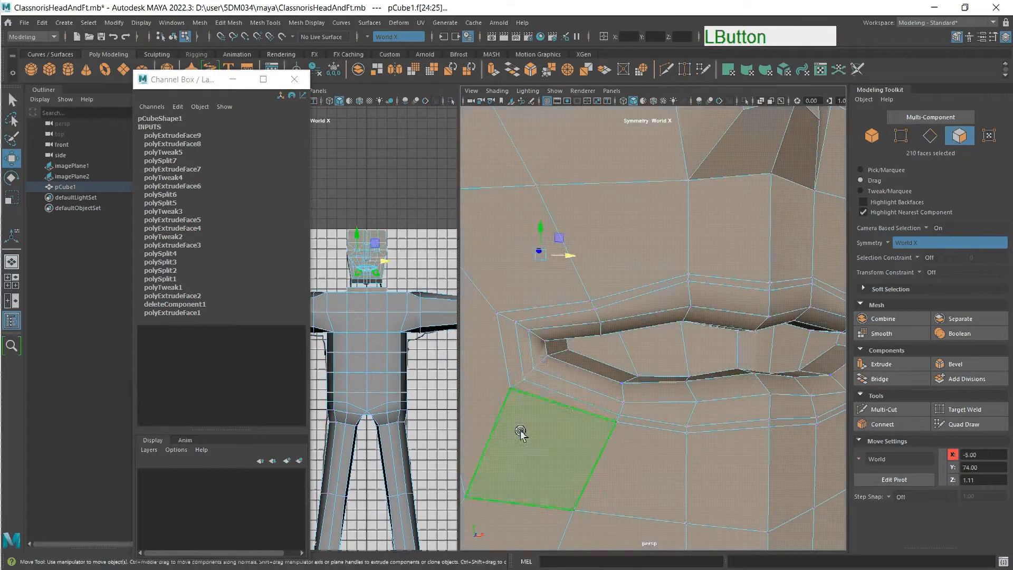
pyautogui.click(568, 401)
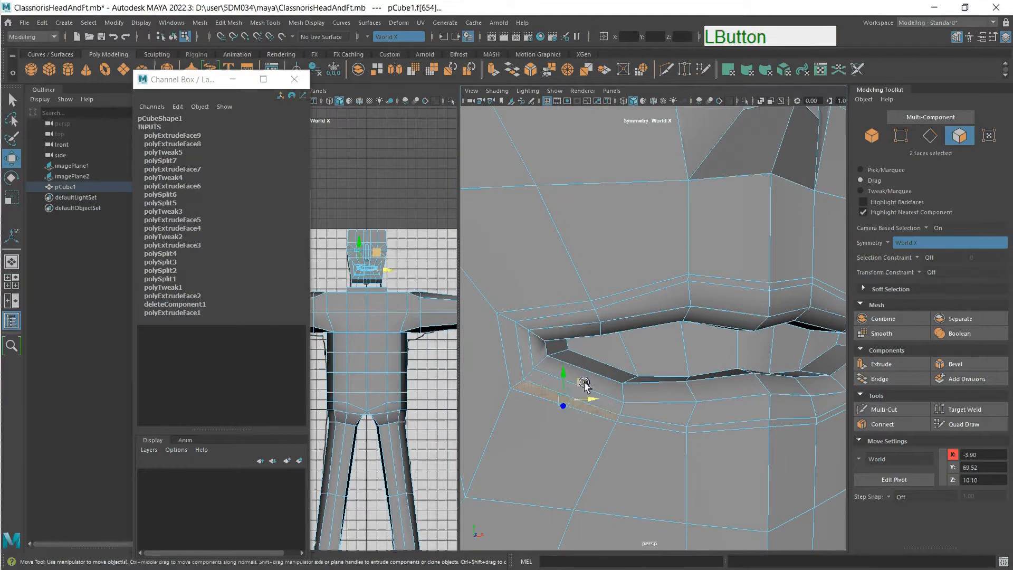
pyautogui.moveTo(583, 383); pyautogui.dragTo(586, 376)
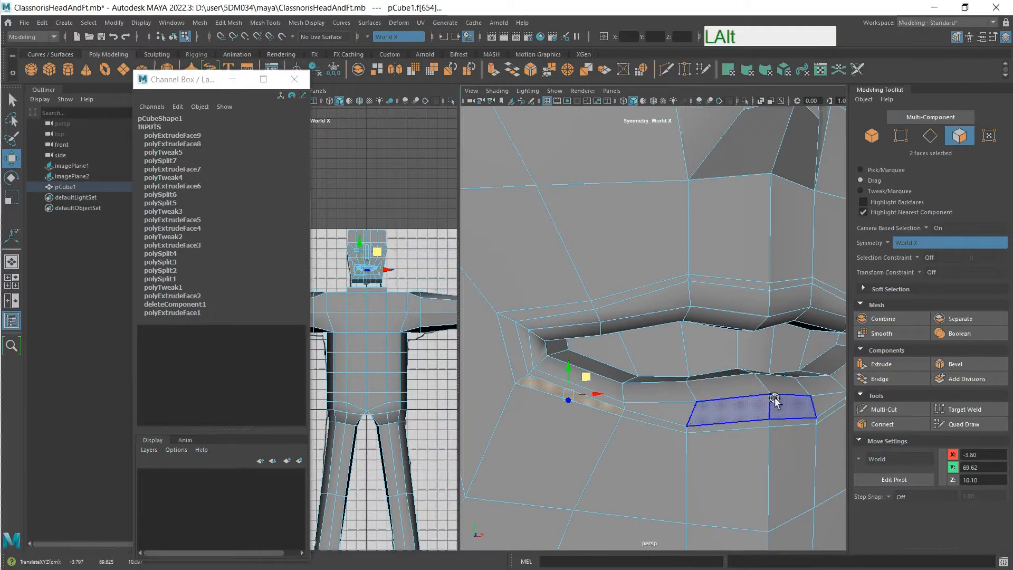
# Extrude the two mirrored side faces at the lower end of the nose with thickness 0.4 and offset 0.3 to form nostrils.
pyautogui.keyDown('alt'); pyautogui.moveTo(774, 398); pyautogui.dragTo(702, 358, button='right'); pyautogui.keyUp('alt')
pyautogui.keyDown('alt'); pyautogui.moveTo(702, 358); pyautogui.dragTo(792, 330); pyautogui.keyUp('alt')
pyautogui.keyDown('alt'); pyautogui.moveTo(800, 312); pyautogui.dragTo(719, 350, button='middle'); pyautogui.keyUp('alt')
pyautogui.scroll(3, 719, 350)
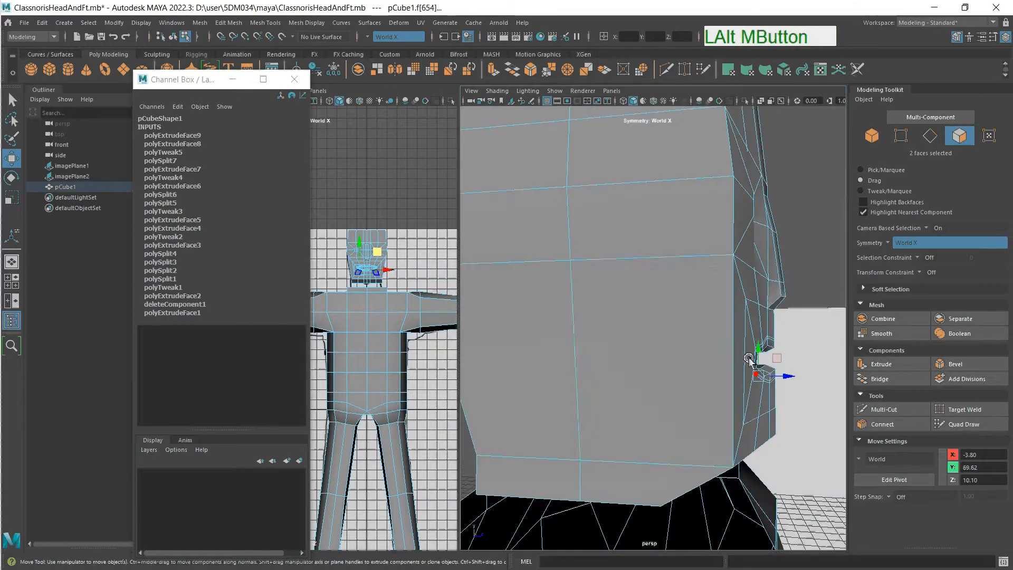
pyautogui.scroll(-3, 750, 359)
pyautogui.keyDown('alt'); pyautogui.moveTo(694, 334); pyautogui.dragTo(631, 334); pyautogui.keyUp('alt')
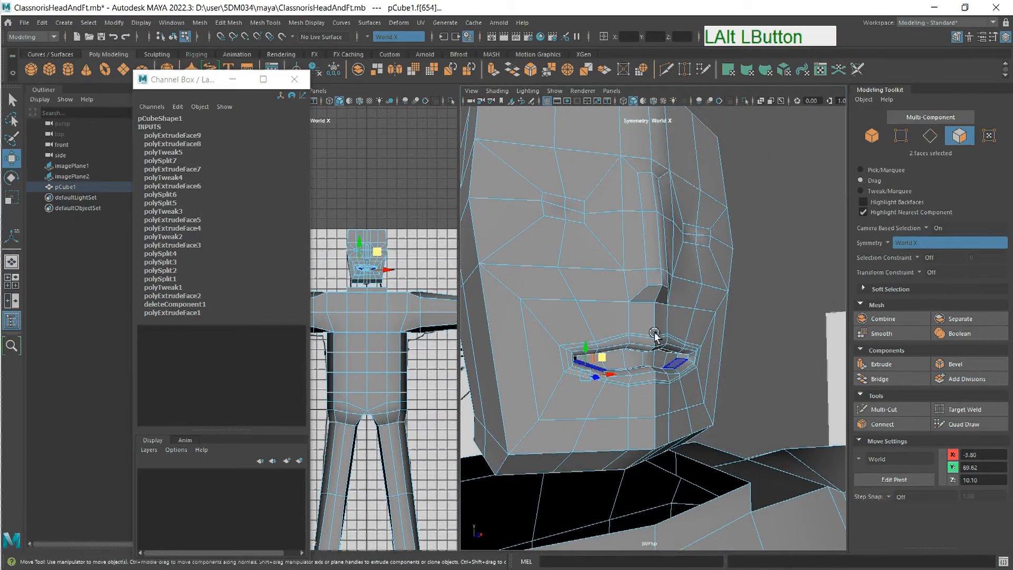
pyautogui.click(637, 285)
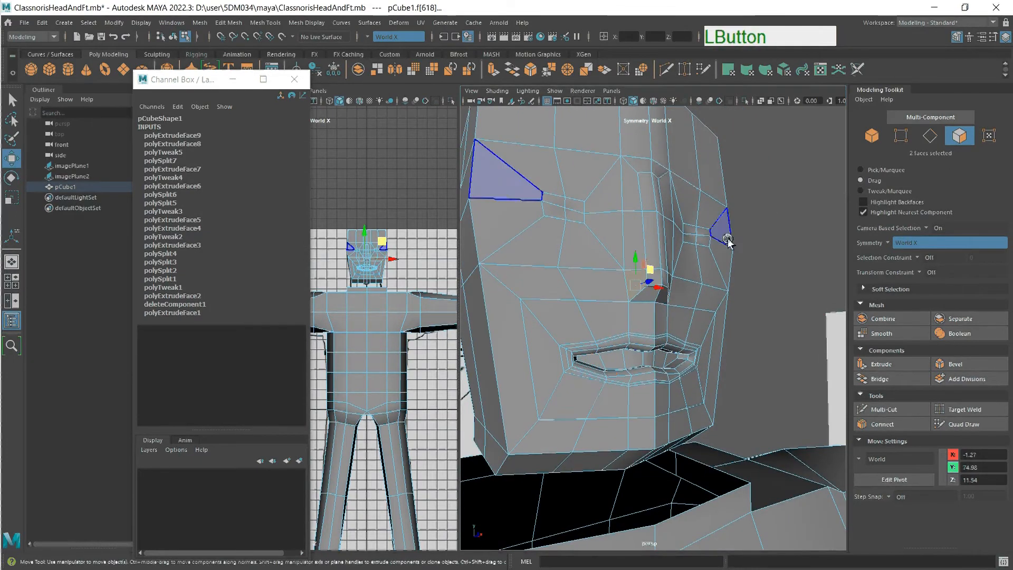
pyautogui.click(891, 369)
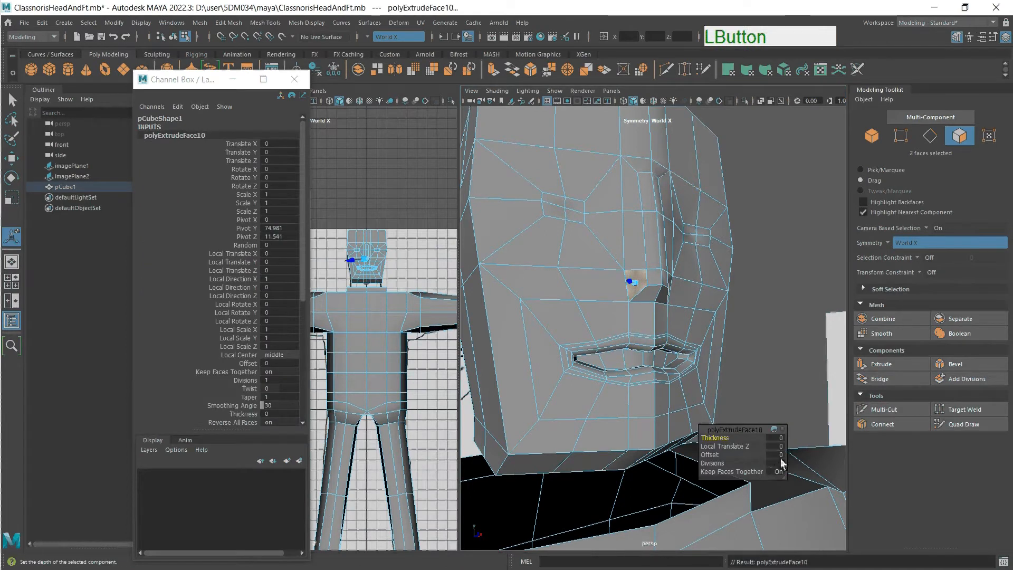
pyautogui.moveTo(782, 466); pyautogui.dragTo(783, 458, button='middle')
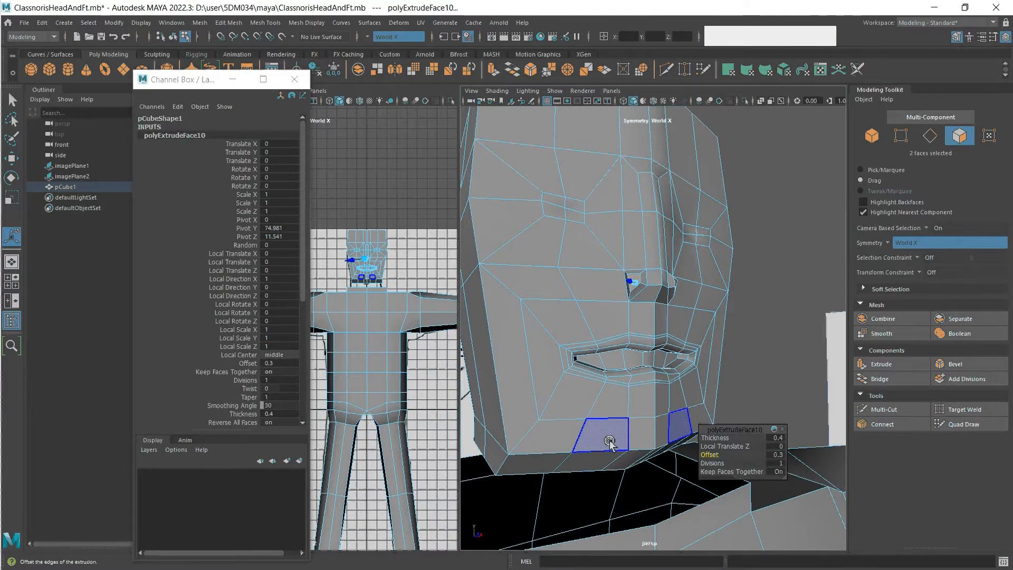
# Select the chin faces beneath the lower lip and extrude them with an offset of 1.1 and a thickness of 0.2.
pyautogui.press('q')
pyautogui.moveTo(612, 403)
pyautogui.mouseDown()
pyautogui.moveTo(624, 424)
pyautogui.moveTo(614, 427)
pyautogui.mouseUp()
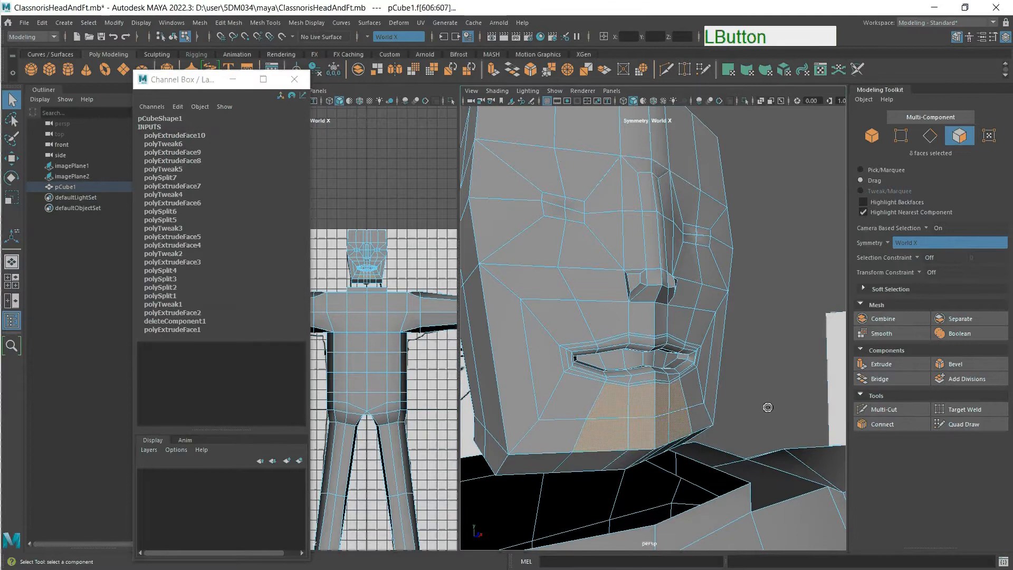
pyautogui.click(893, 366)
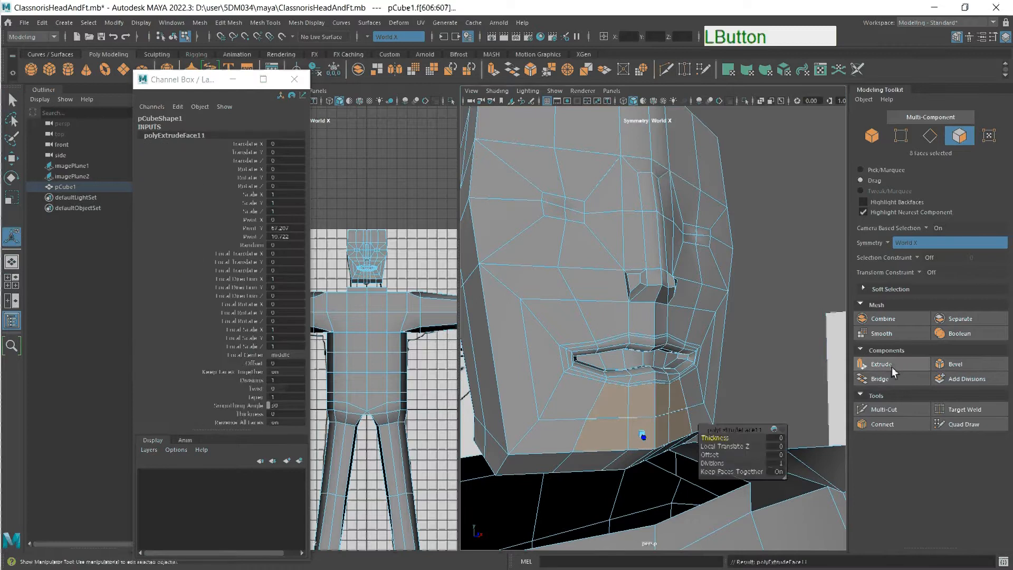
pyautogui.moveTo(784, 457); pyautogui.dragTo(790, 457, button='middle')
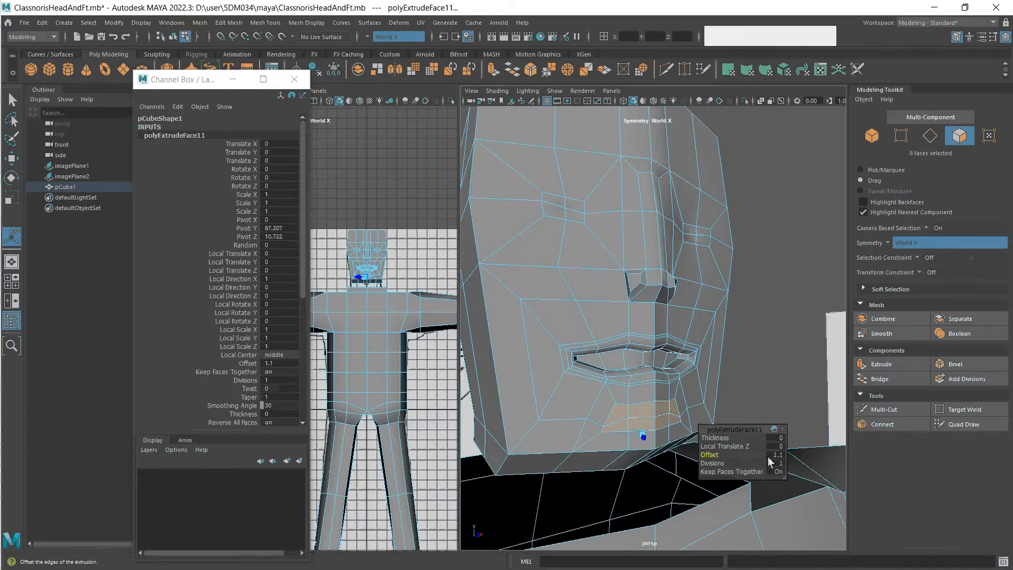
pyautogui.moveTo(780, 438); pyautogui.dragTo(780, 444, button='middle')
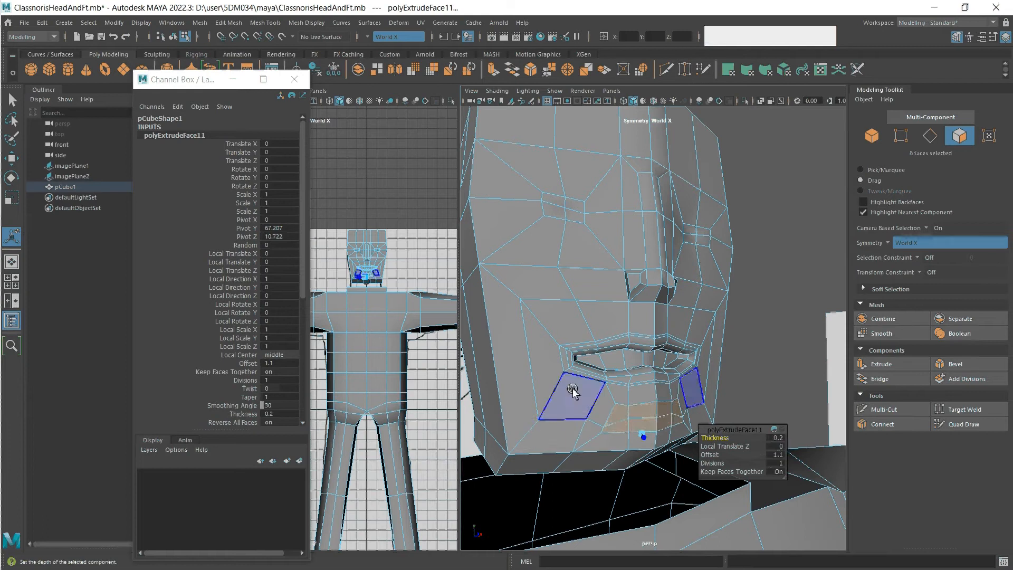
# Delete the centre vertex of each eye patch so that each eye becomes a single face.
pyautogui.scroll(-2, 610, 267)
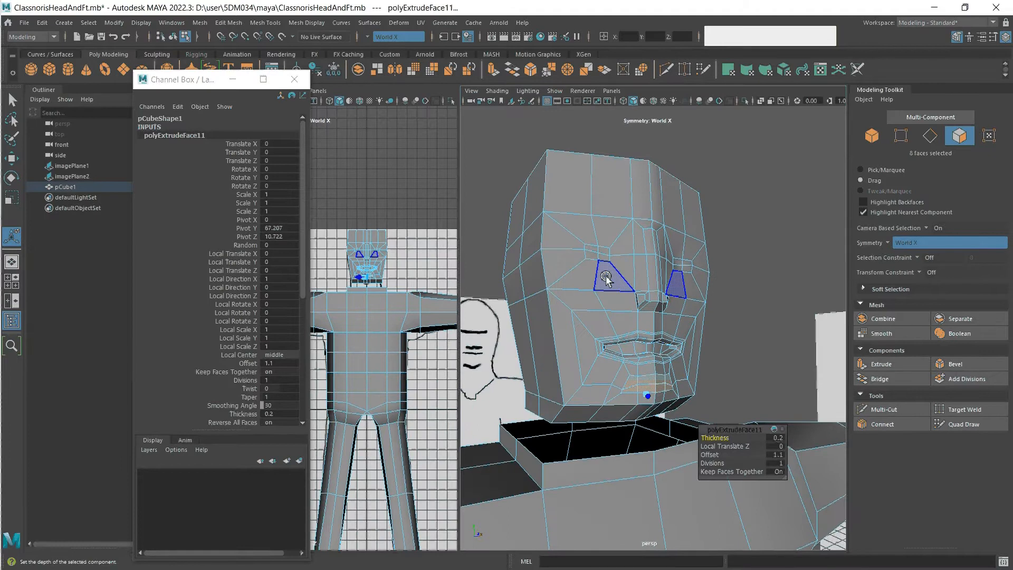
pyautogui.click(901, 135)
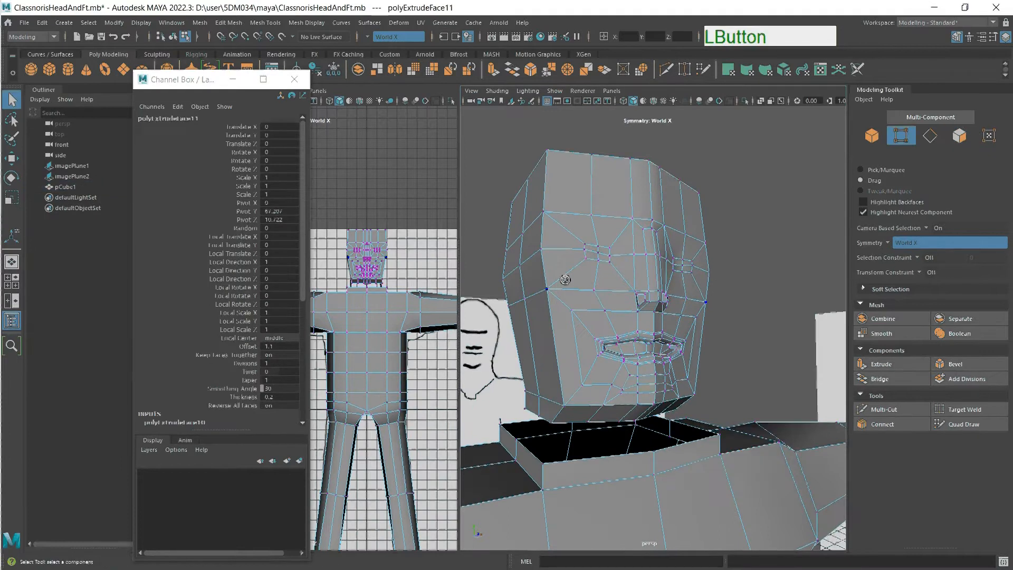
pyautogui.scroll(3, 571, 211)
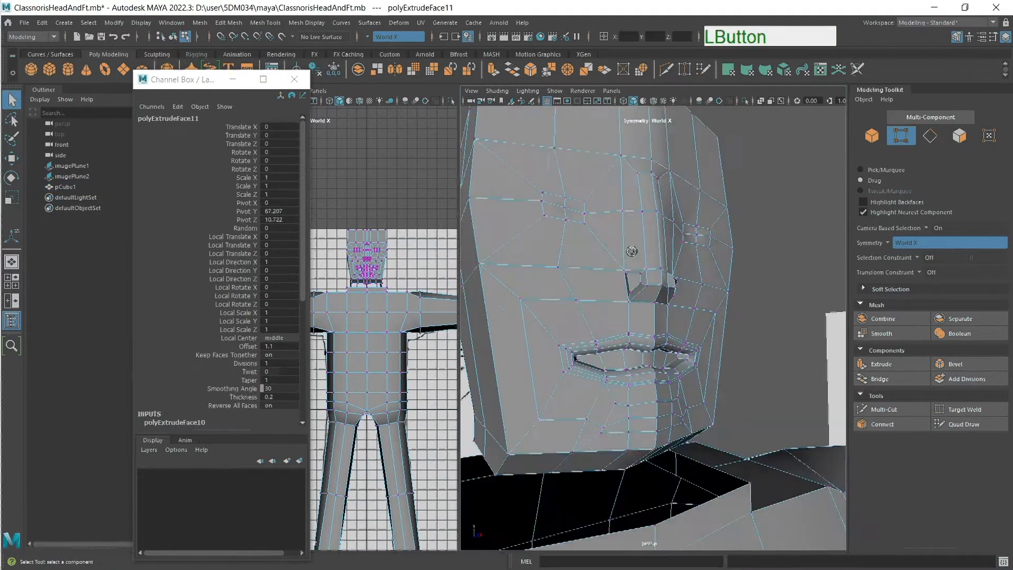
pyautogui.click(566, 210)
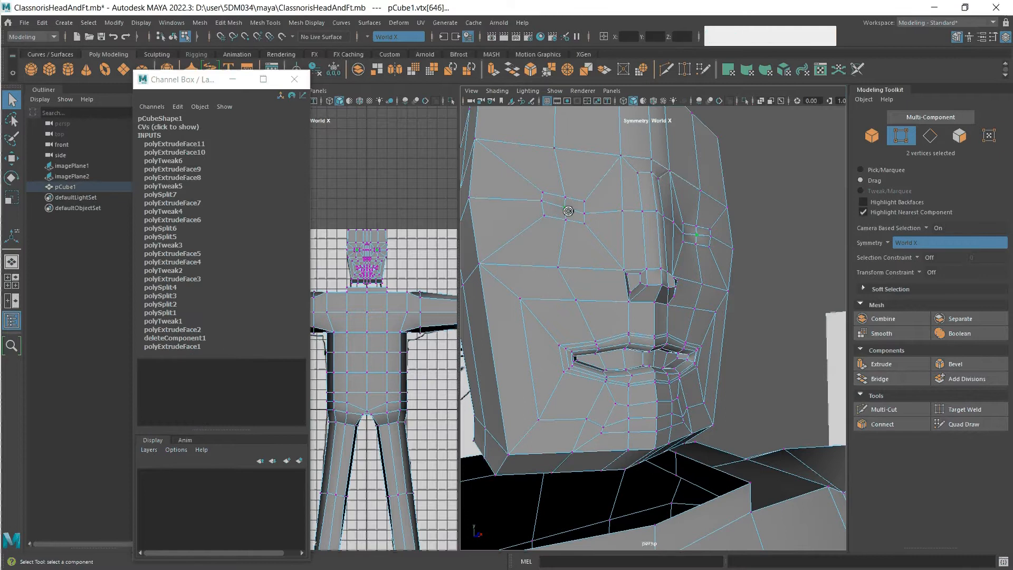
pyautogui.press('ctrl')
pyautogui.press('Delete')
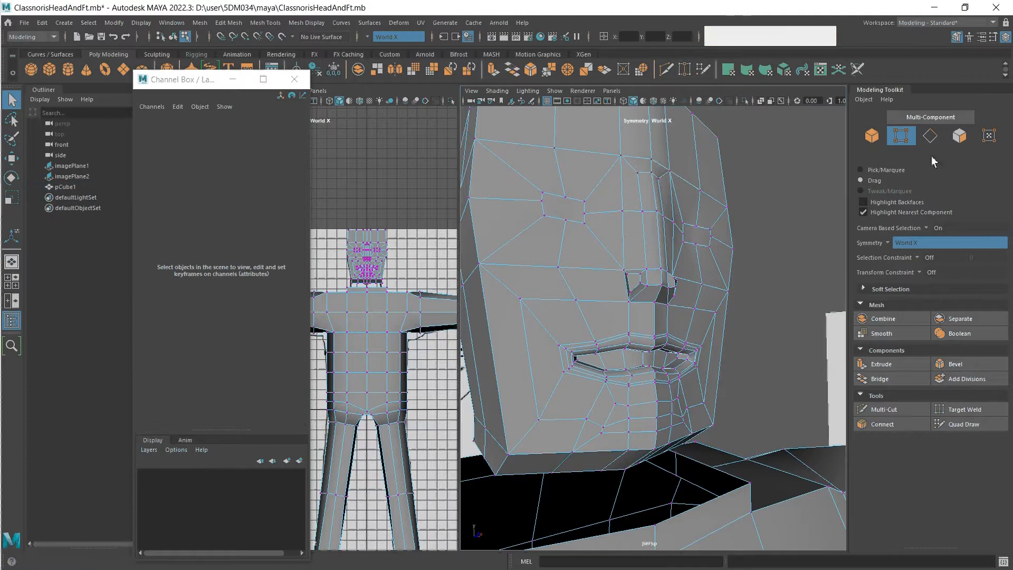
# Delete the eye face on both sides of the head to open the eye sockets.
pyautogui.click(957, 136)
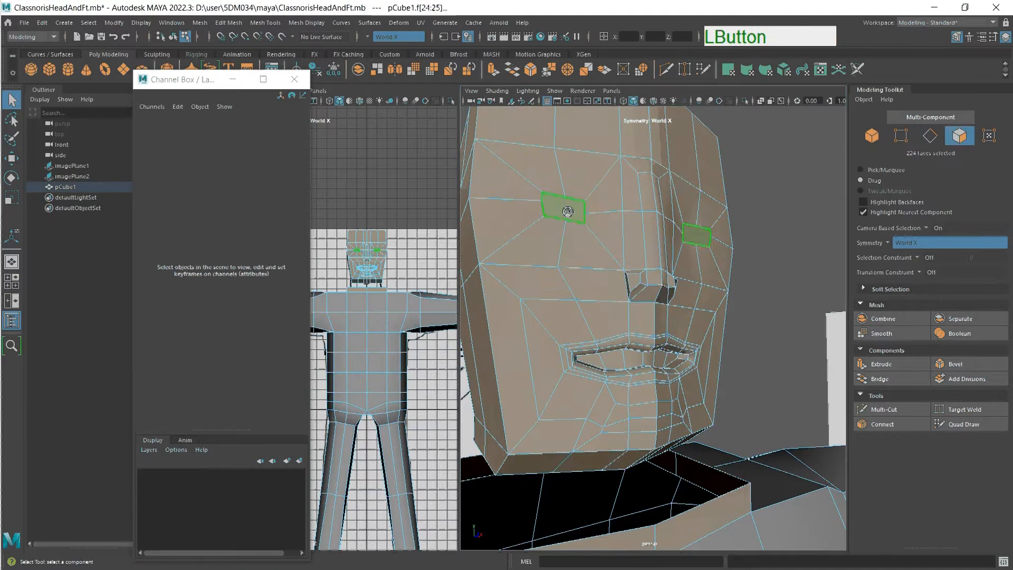
pyautogui.click(567, 212)
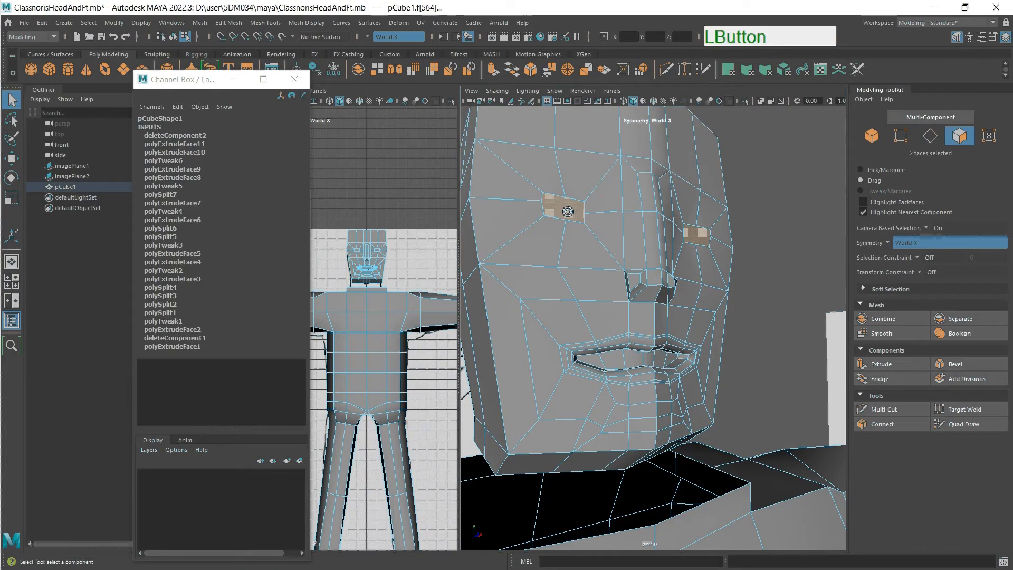
pyautogui.press('Delete')
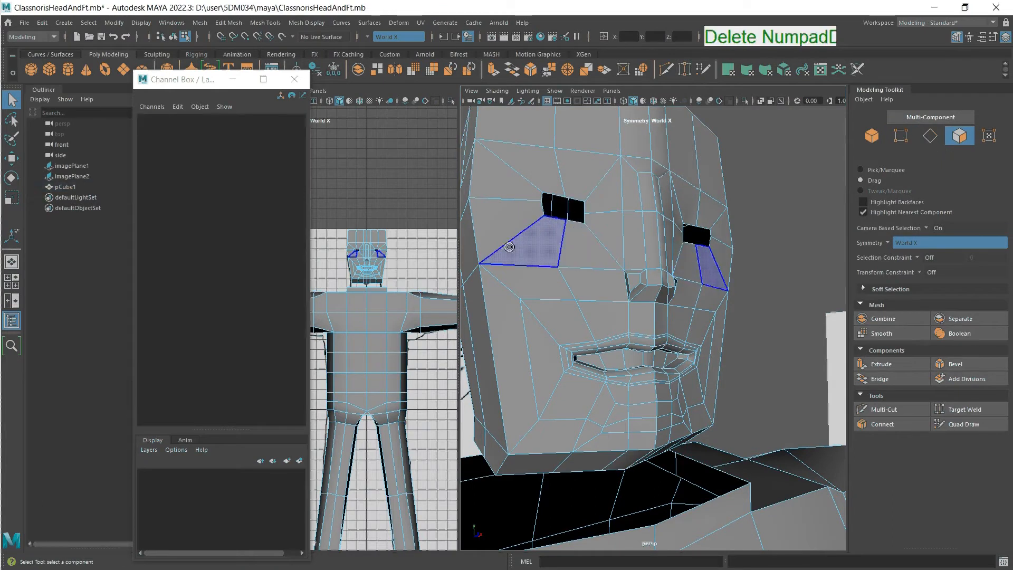
# Insert an edge loop around each eye opening with the Multi-Cut tool, near the outer ends of the radiating edges.
pyautogui.press('alt')
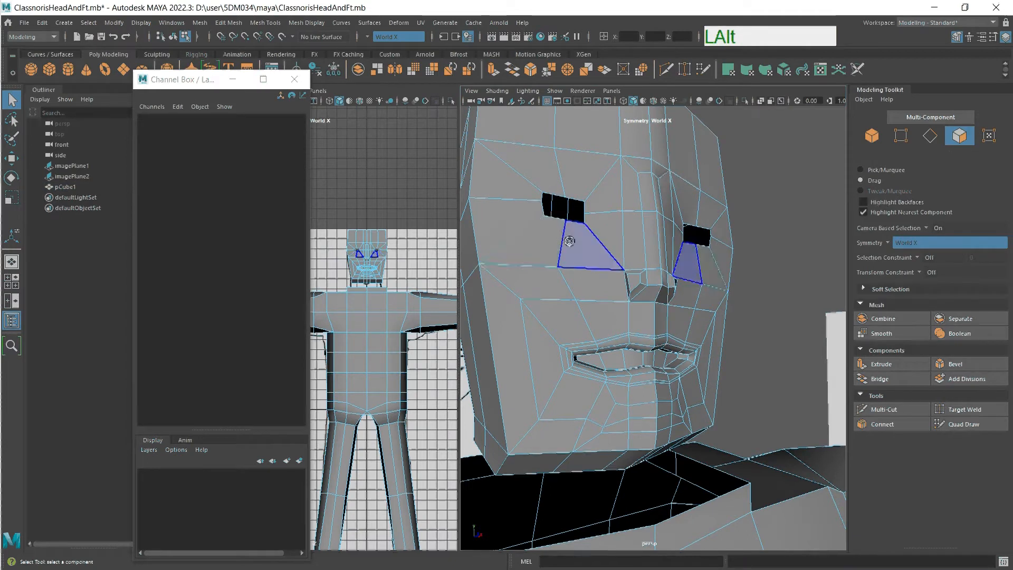
pyautogui.keyDown('alt'); pyautogui.moveTo(569, 241); pyautogui.dragTo(578, 367); pyautogui.keyUp('alt')
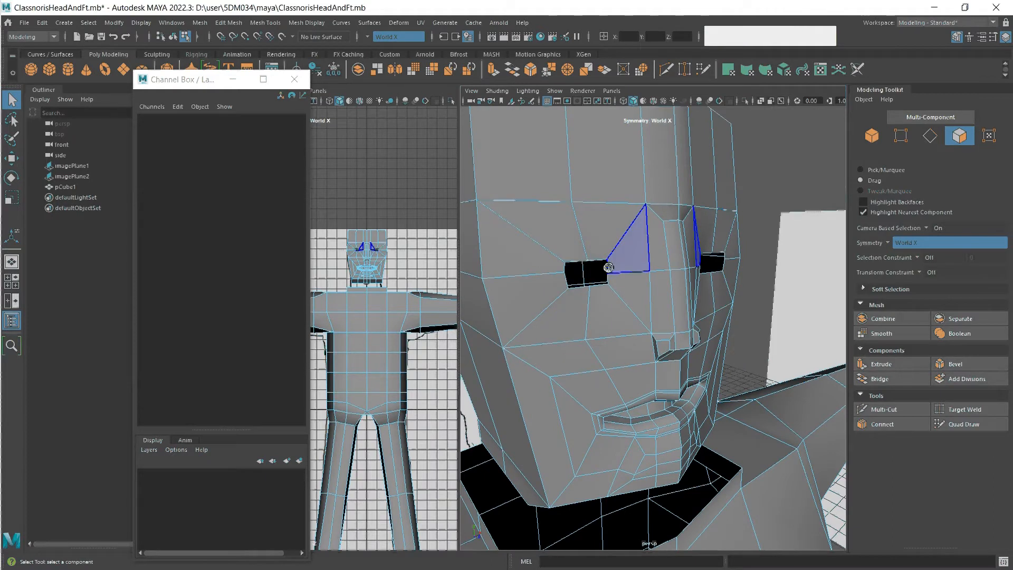
pyautogui.scroll(1, 589, 264)
pyautogui.scroll(-1, 570, 278)
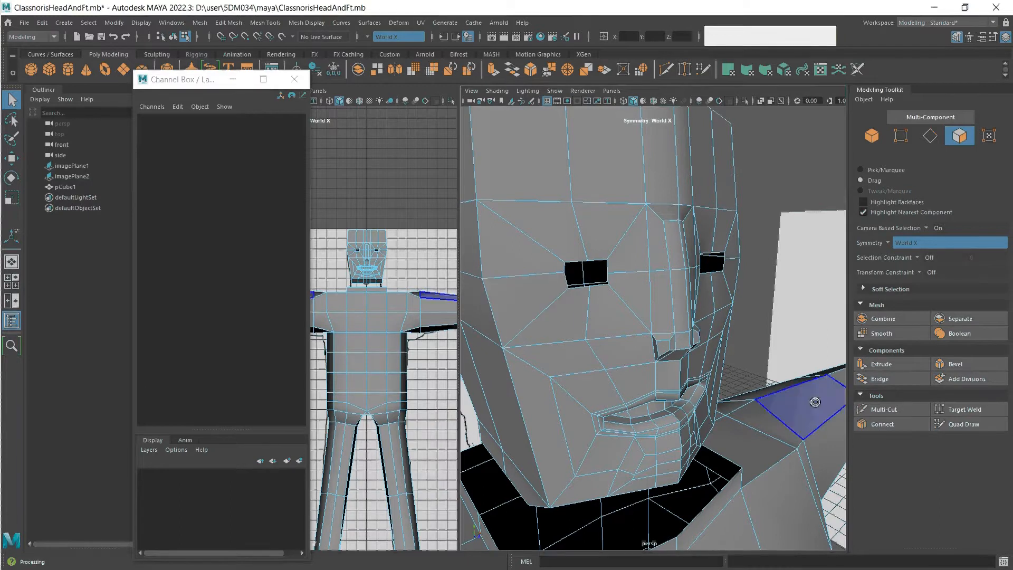
pyautogui.click(883, 409)
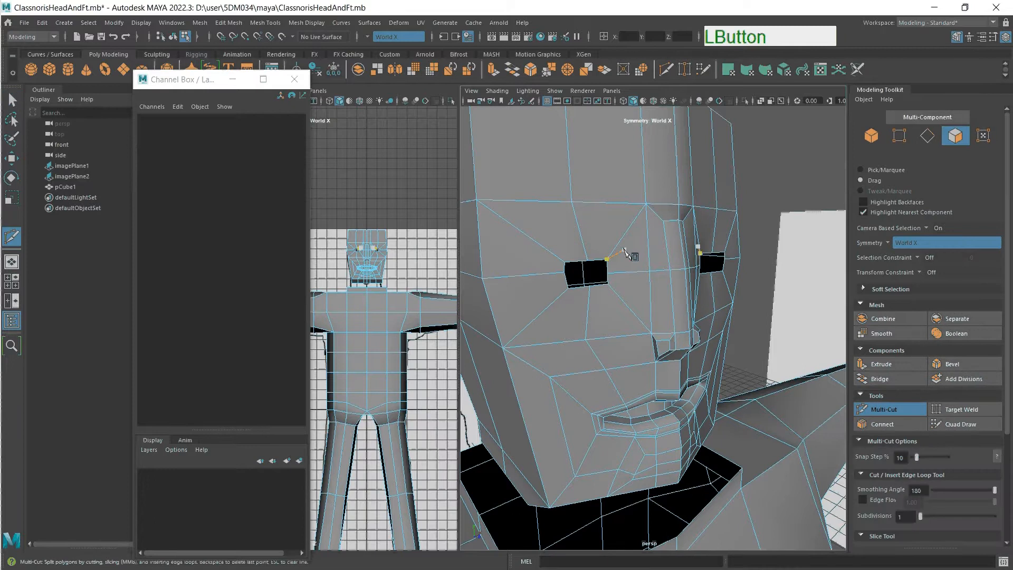
pyautogui.press('ctrl')
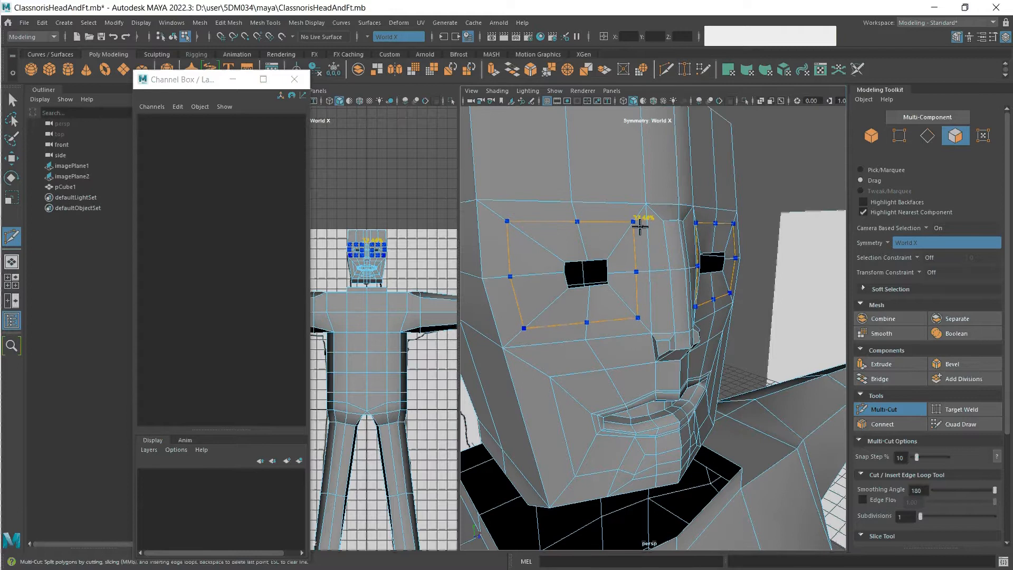
pyautogui.keyDown('ctrl'); pyautogui.click(640, 226); pyautogui.keyUp('ctrl')
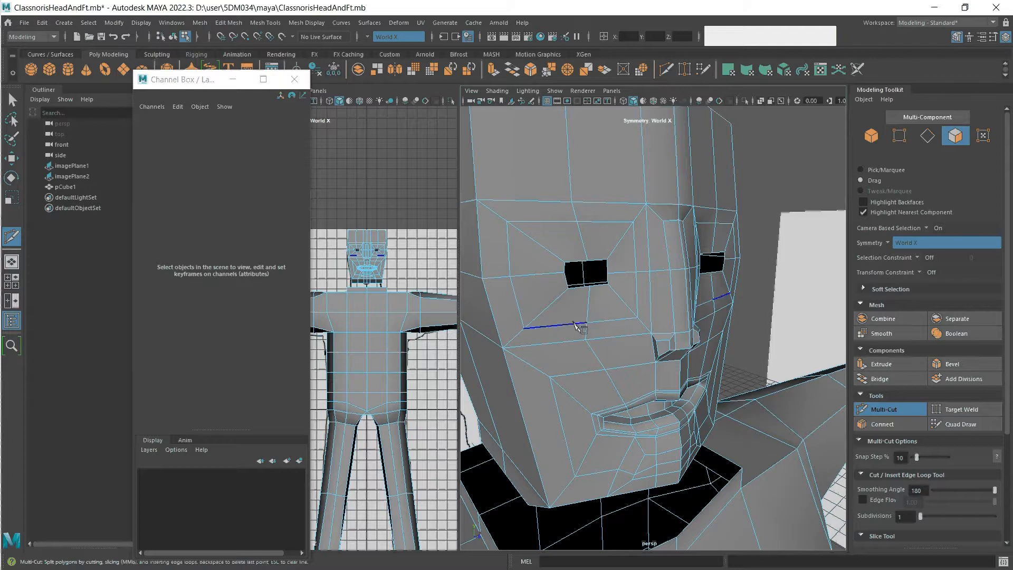
pyautogui.click(590, 286)
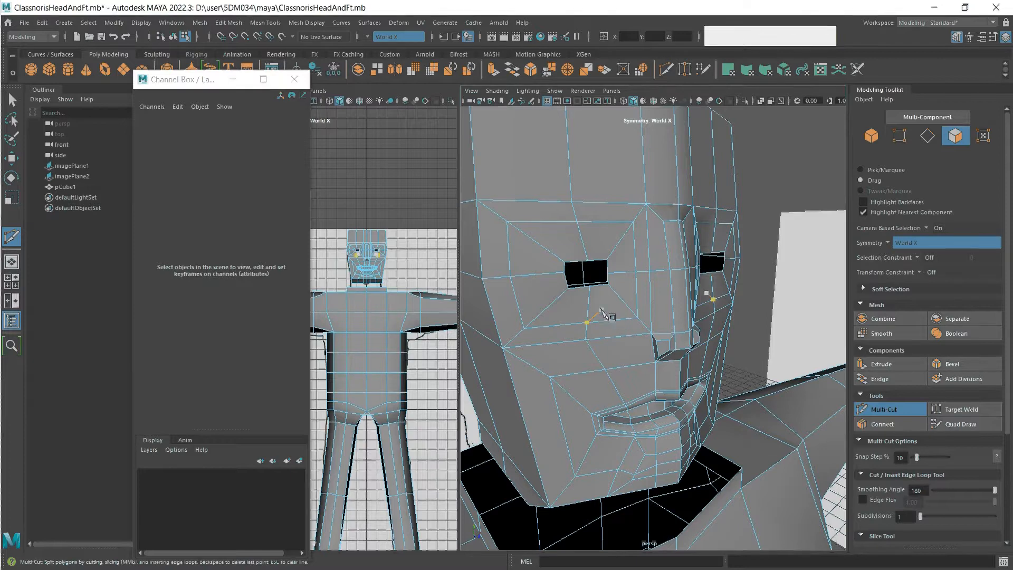
pyautogui.press('Escape')
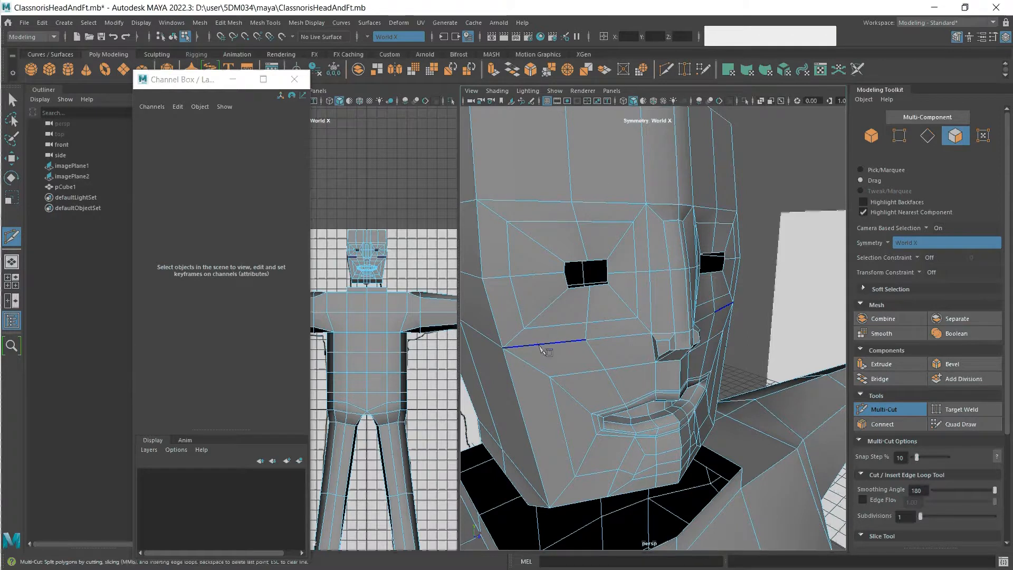
pyautogui.click(569, 289)
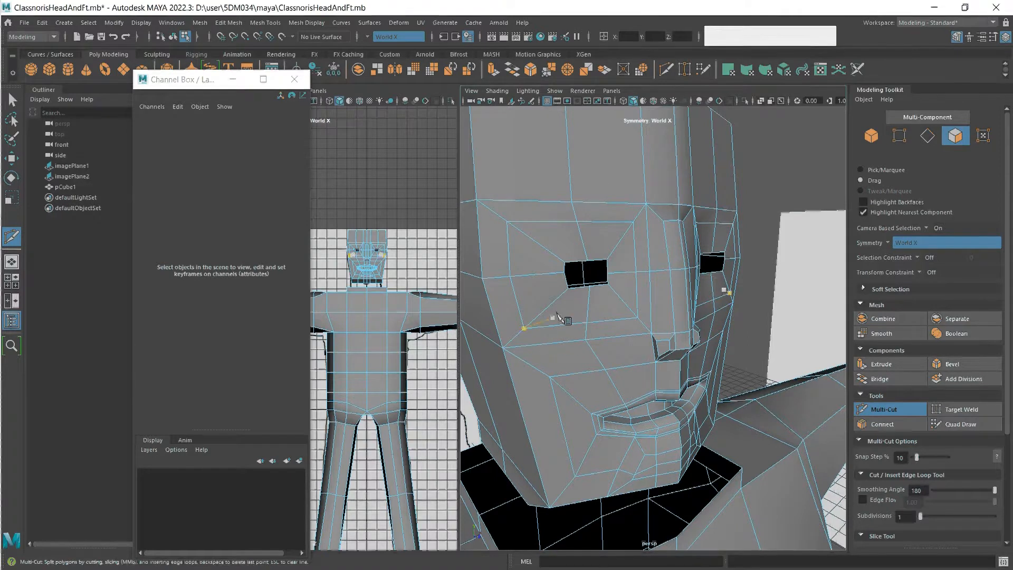
pyautogui.press('Escape')
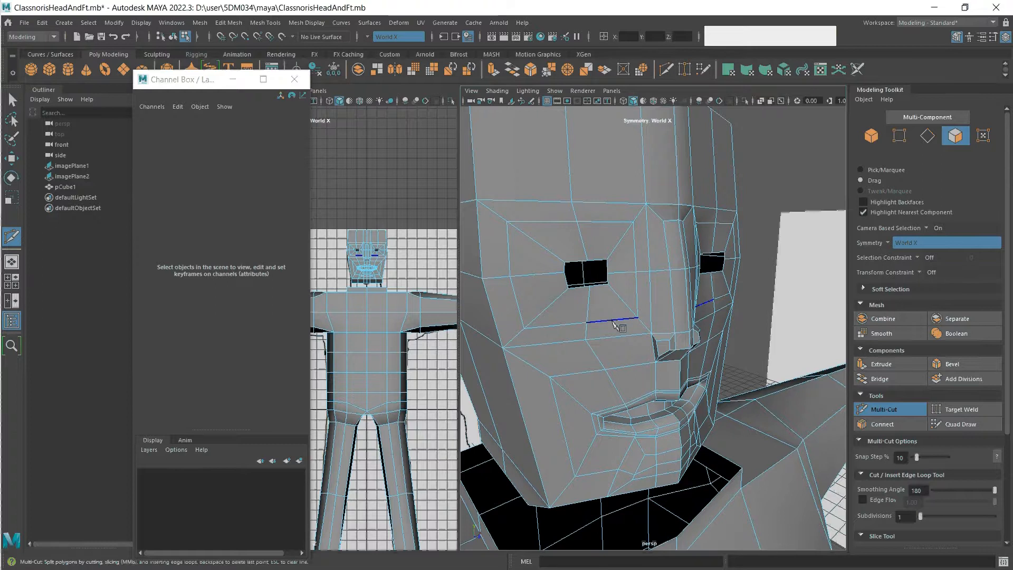
pyautogui.click(586, 339)
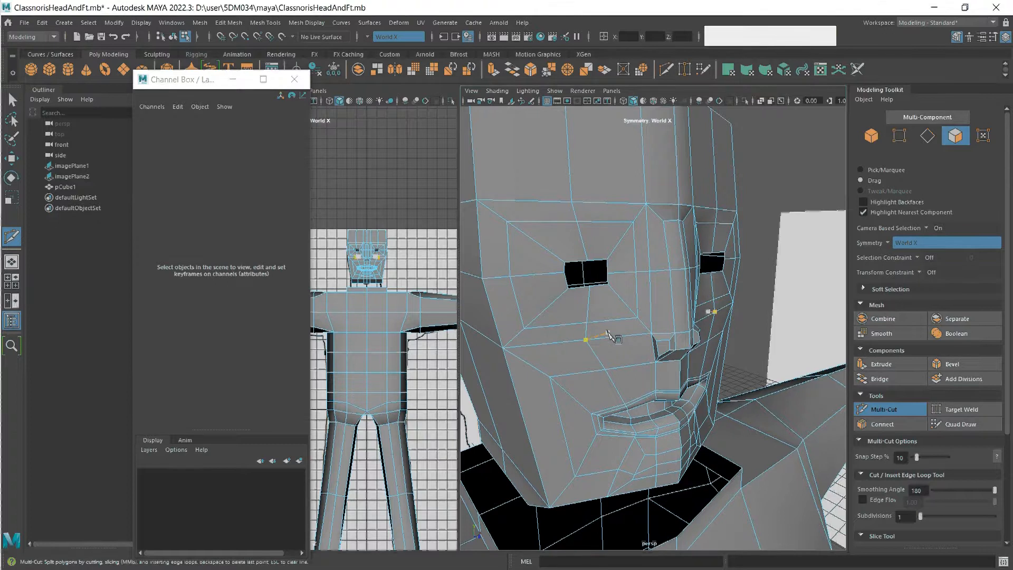
pyautogui.press('BackSpace')
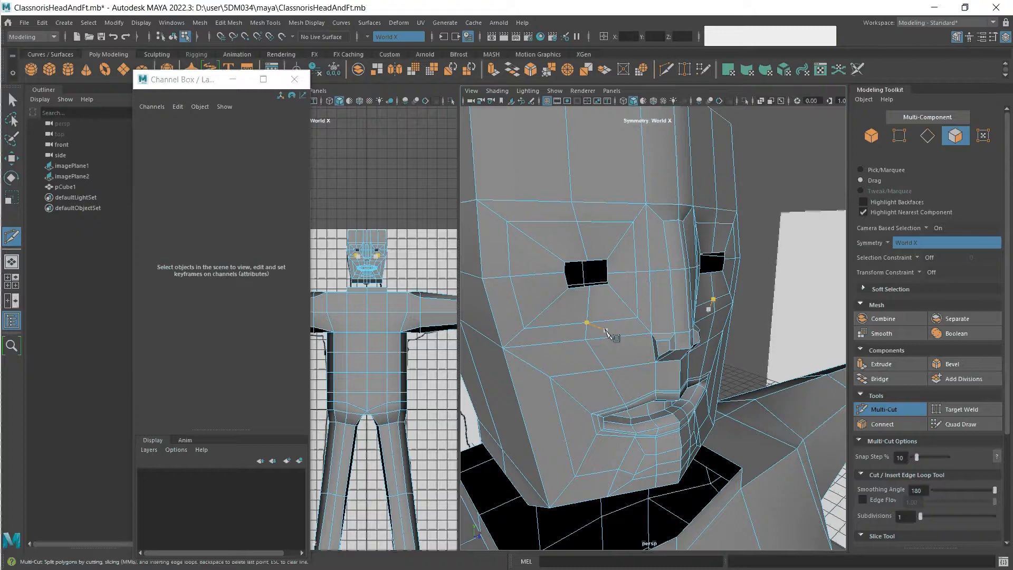
pyautogui.press('Escape')
pyautogui.click(670, 270)
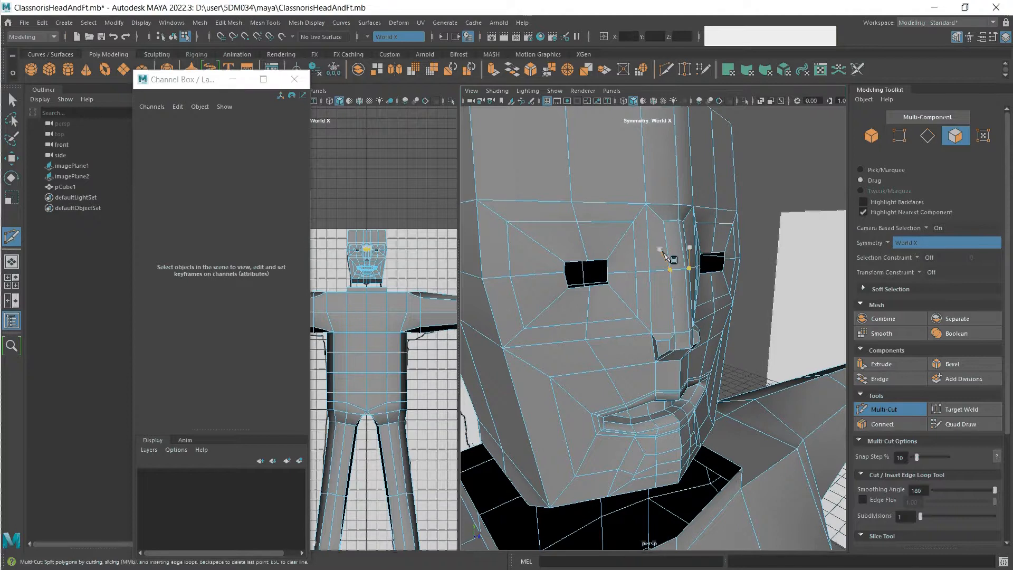
# Insert edge loops across the nose bridge between the eyes and from the outer eye edges around the head with Multi-Cut.
pyautogui.press('ctrl')
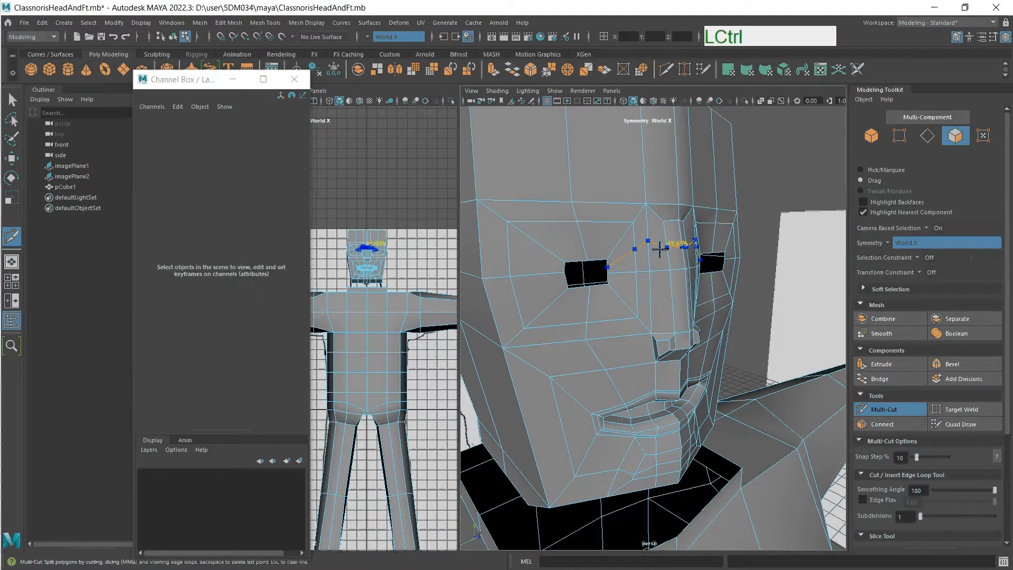
pyautogui.keyDown('ctrl'); pyautogui.moveTo(659, 249); pyautogui.dragTo(522, 267); pyautogui.keyUp('ctrl')
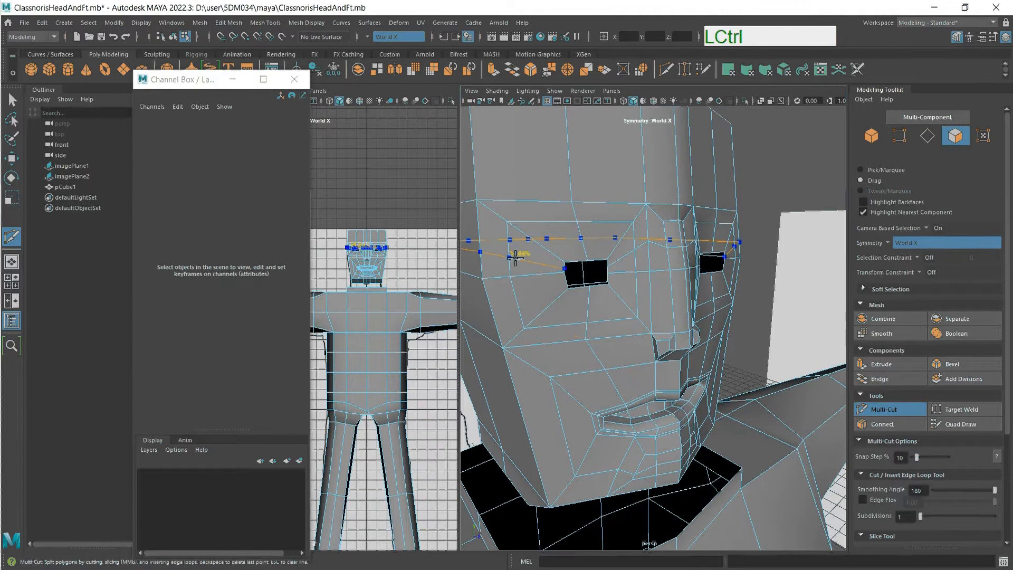
pyautogui.keyDown('ctrl'); pyautogui.click(515, 264); pyautogui.keyUp('ctrl')
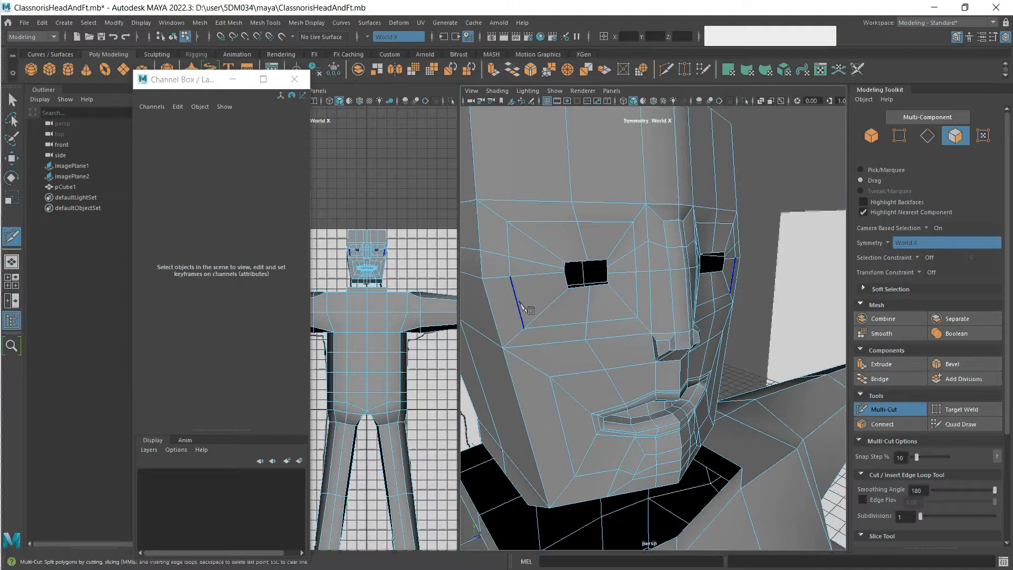
# Cut an edge from the lower outer side of each eye opening to the side edge of the face, and leave Multi-Cut.
pyautogui.click(568, 285)
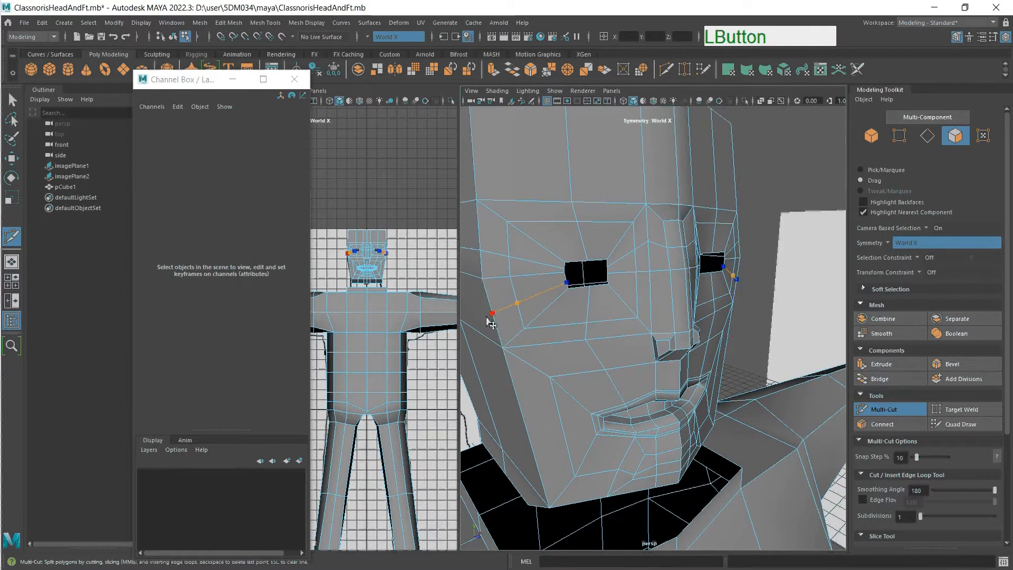
pyautogui.rightClick(504, 325)
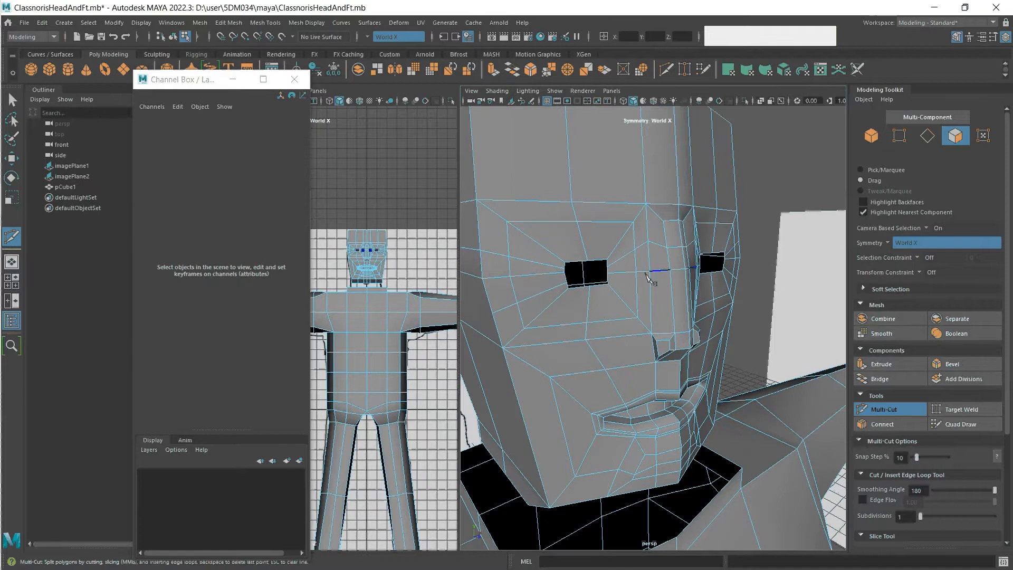
pyautogui.scroll(3, 602, 264)
pyautogui.click(569, 247)
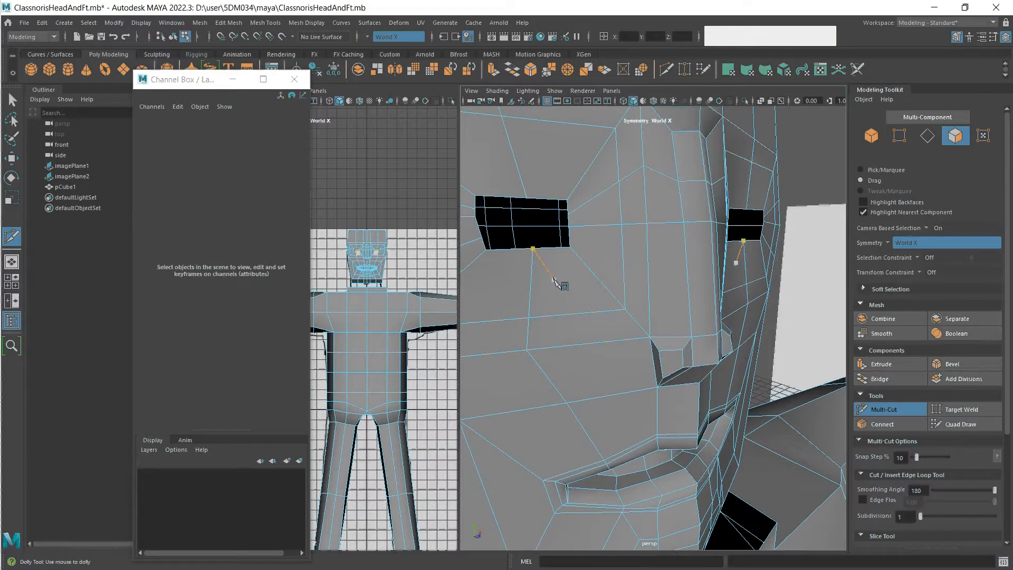
pyautogui.click(886, 410)
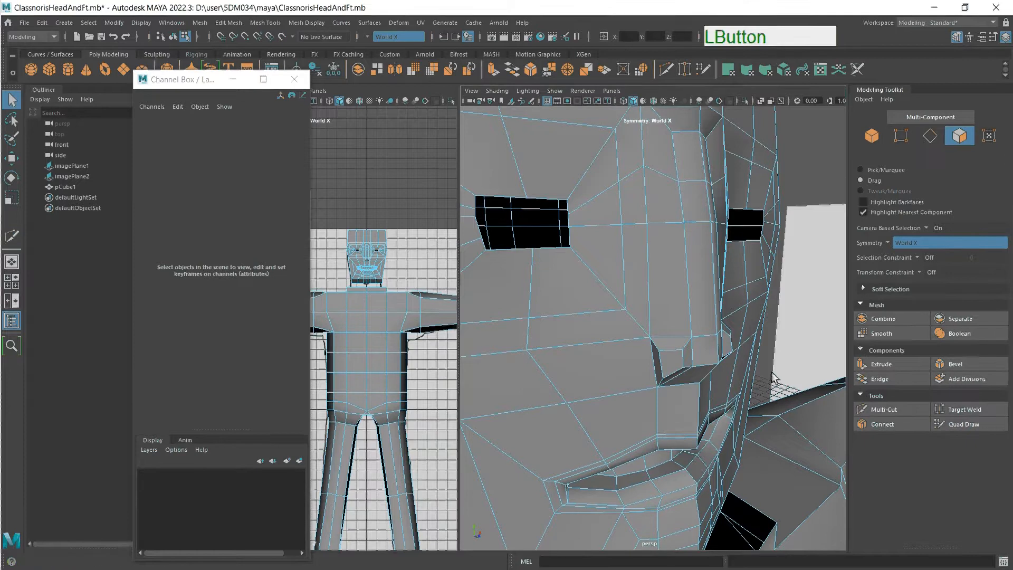
# Try to circularize the border edge loops of both eye openings, and undo the operation.
pyautogui.click(930, 143)
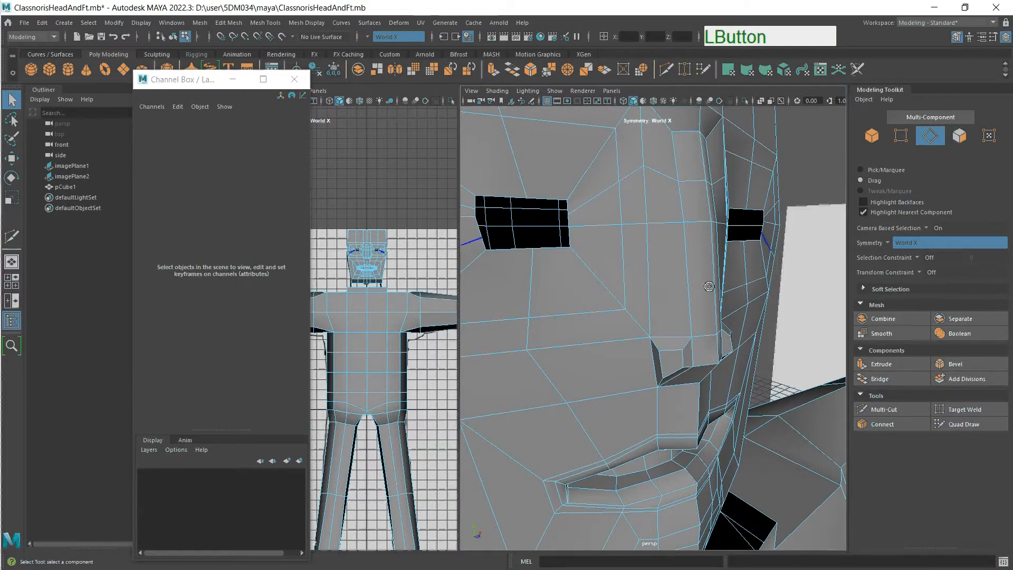
pyautogui.doubleClick(548, 248)
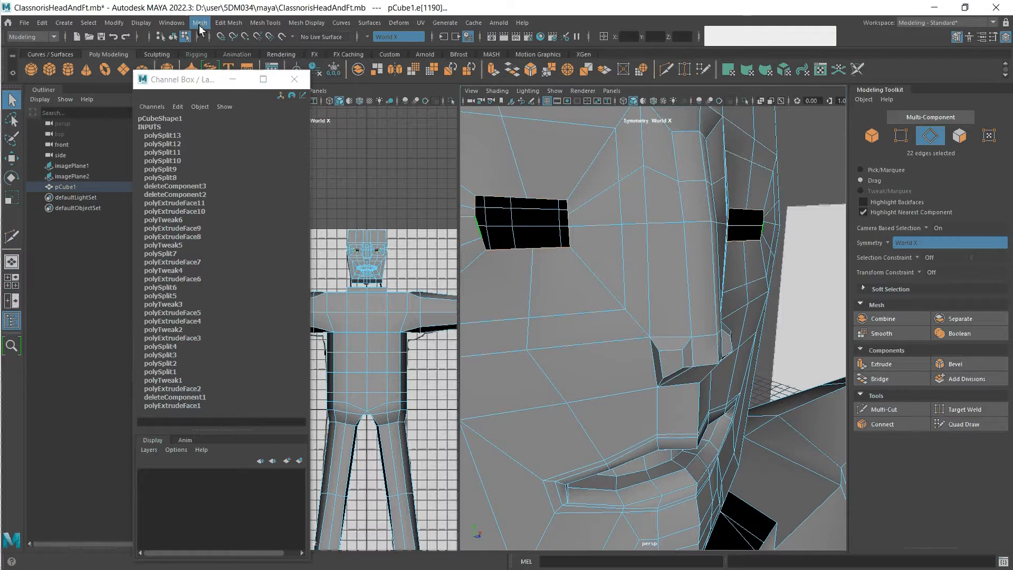
pyautogui.click(200, 23)
pyautogui.moveTo(228, 23)
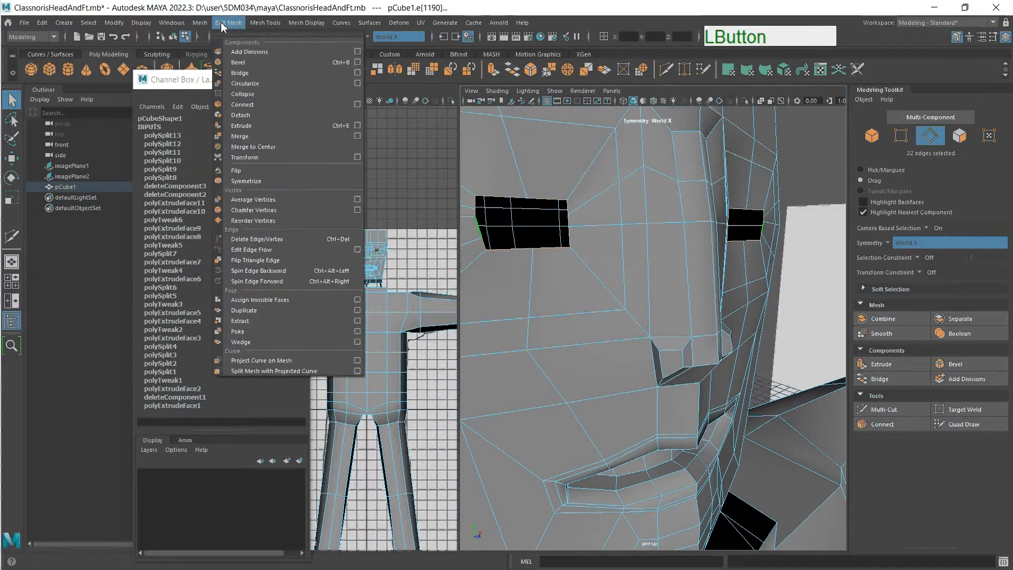
pyautogui.click(244, 83)
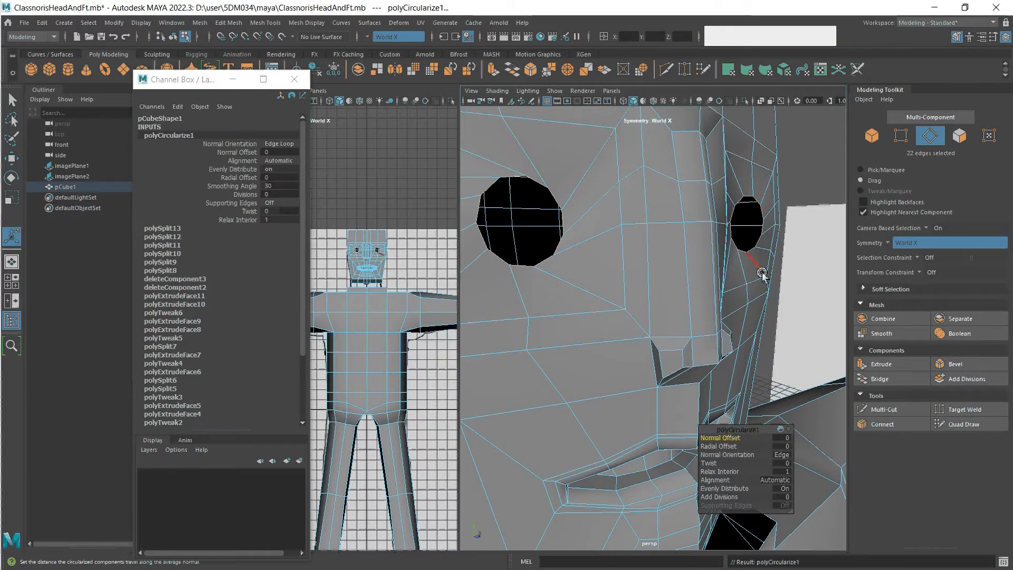
pyautogui.press('alt')
pyautogui.keyDown('alt'); pyautogui.moveTo(765, 270); pyautogui.dragTo(719, 276); pyautogui.keyUp('alt')
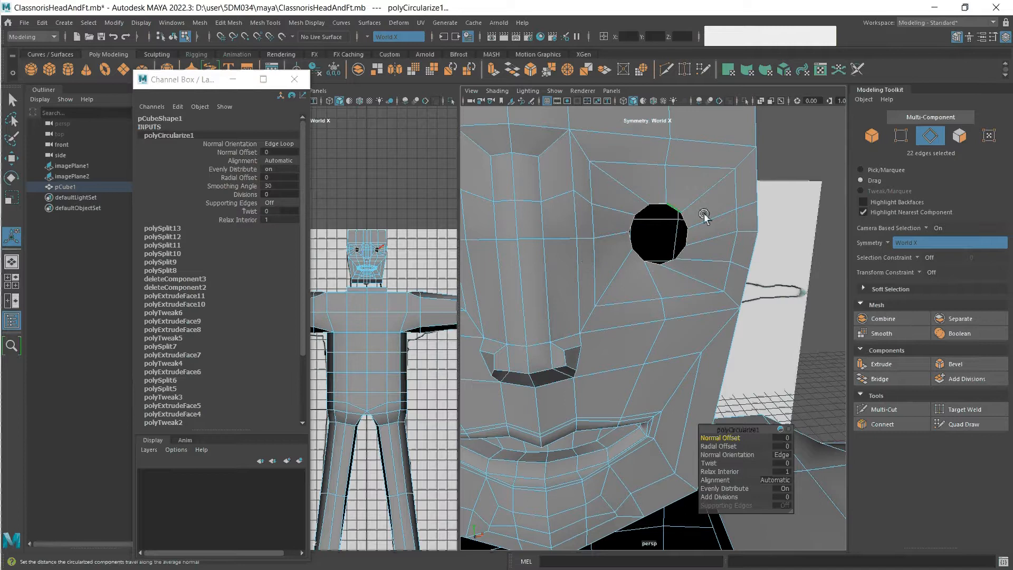
pyautogui.keyDown('alt'); pyautogui.moveTo(558, 264); pyautogui.dragTo(667, 274, button='middle'); pyautogui.keyUp('alt')
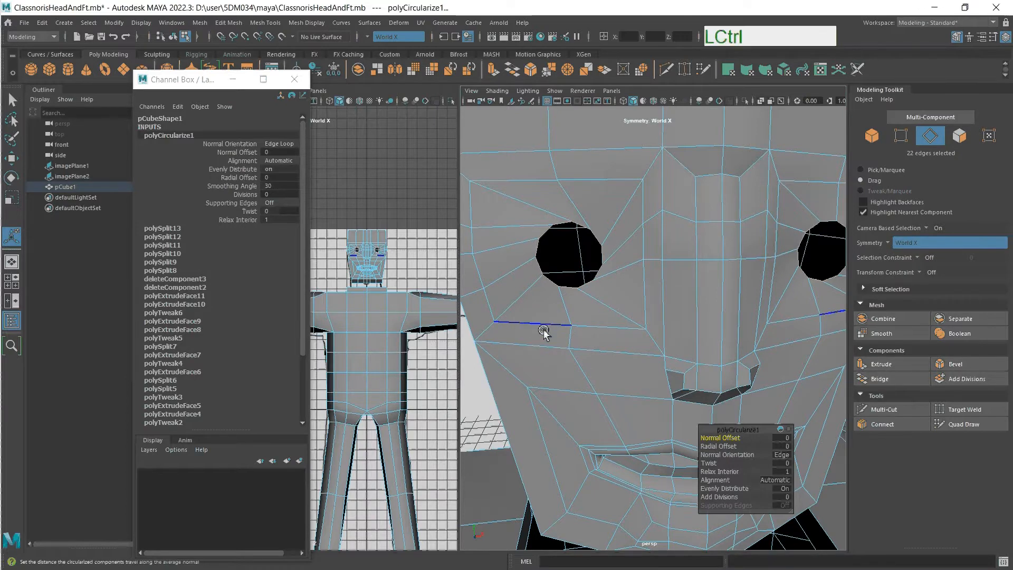
pyautogui.hotkey('ctrl', 'z')
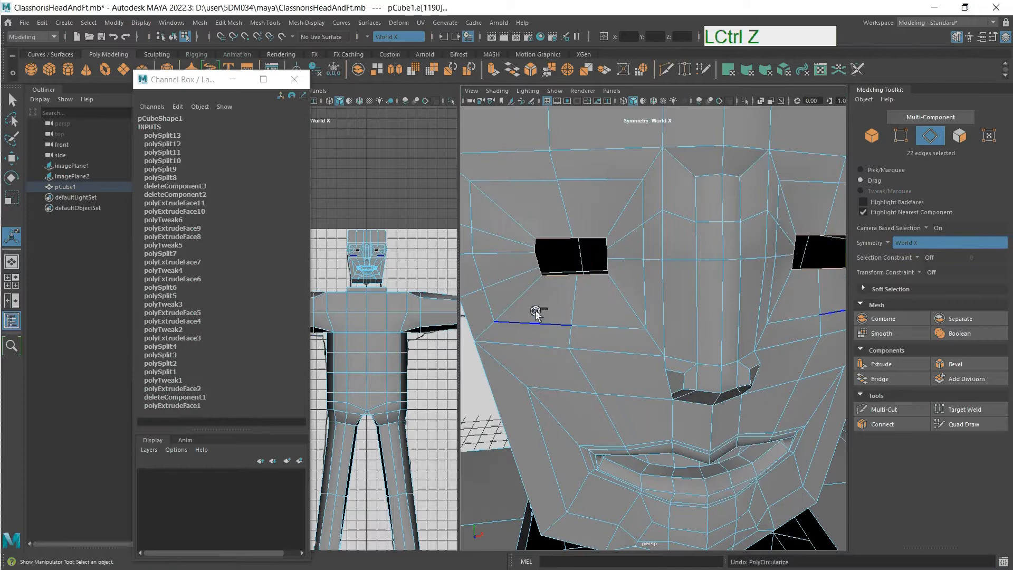
# Move the upper and lower vertices at both ends of each eye opening inward along X to bevel the rectangular corners.
pyautogui.click(900, 144)
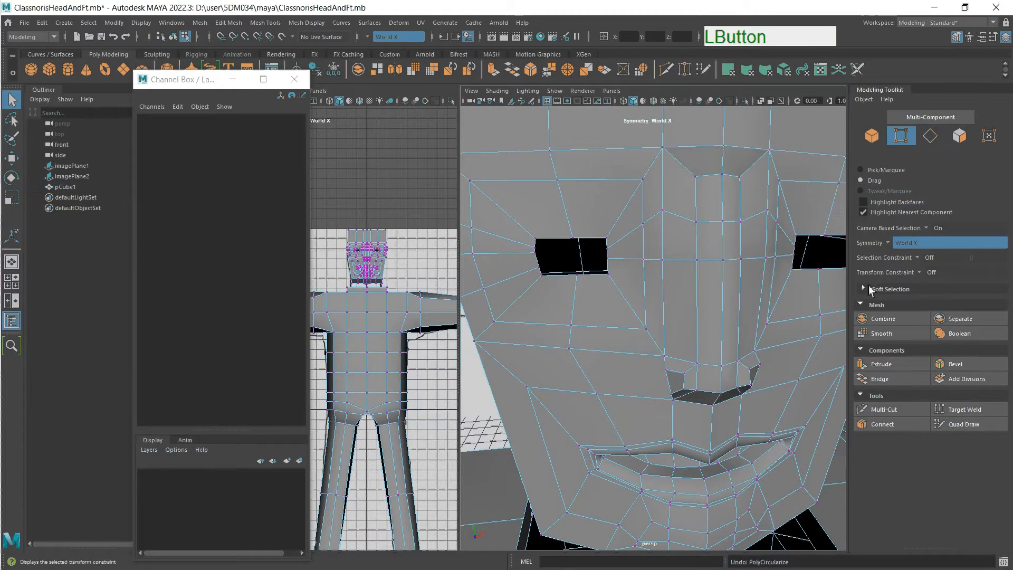
pyautogui.click(534, 238)
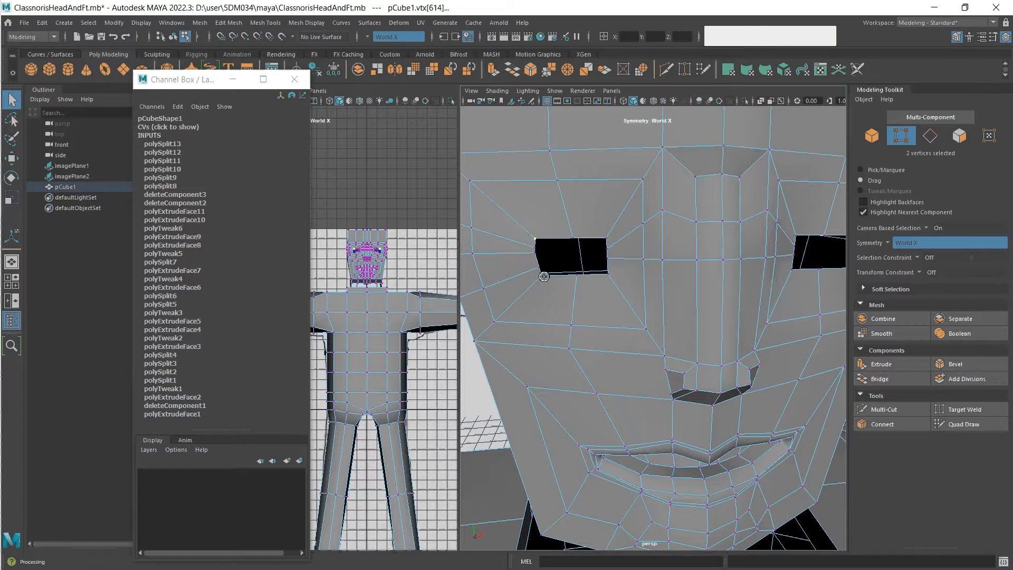
pyautogui.keyDown('shift'); pyautogui.click(544, 276); pyautogui.keyUp('shift')
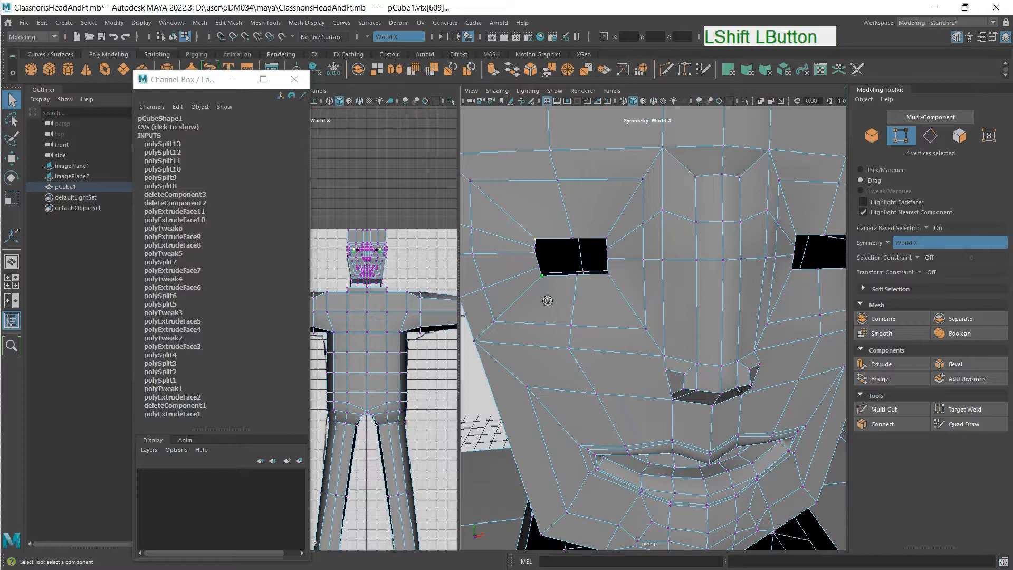
pyautogui.press('w')
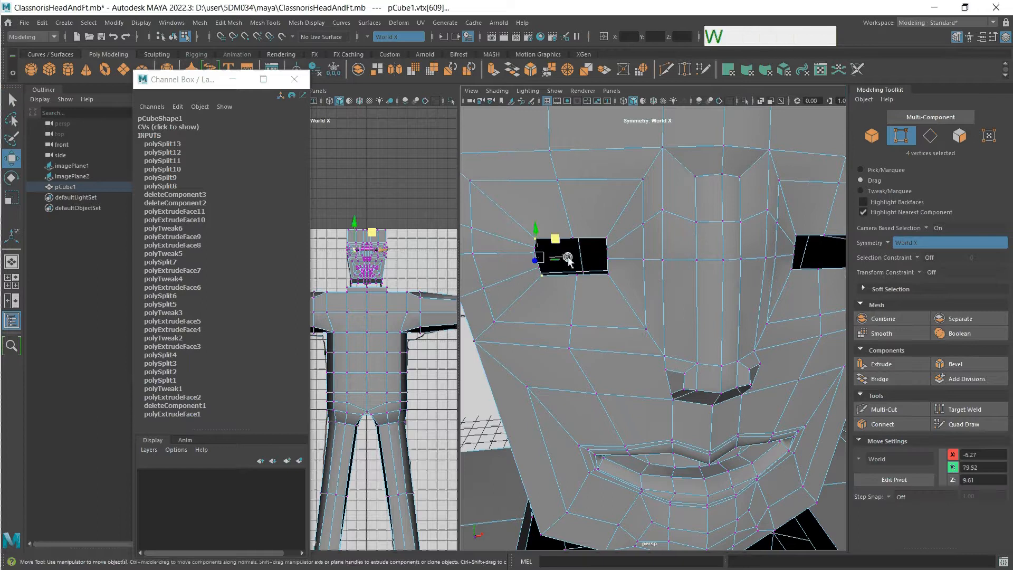
pyautogui.moveTo(573, 257); pyautogui.dragTo(584, 258)
pyautogui.click(607, 239)
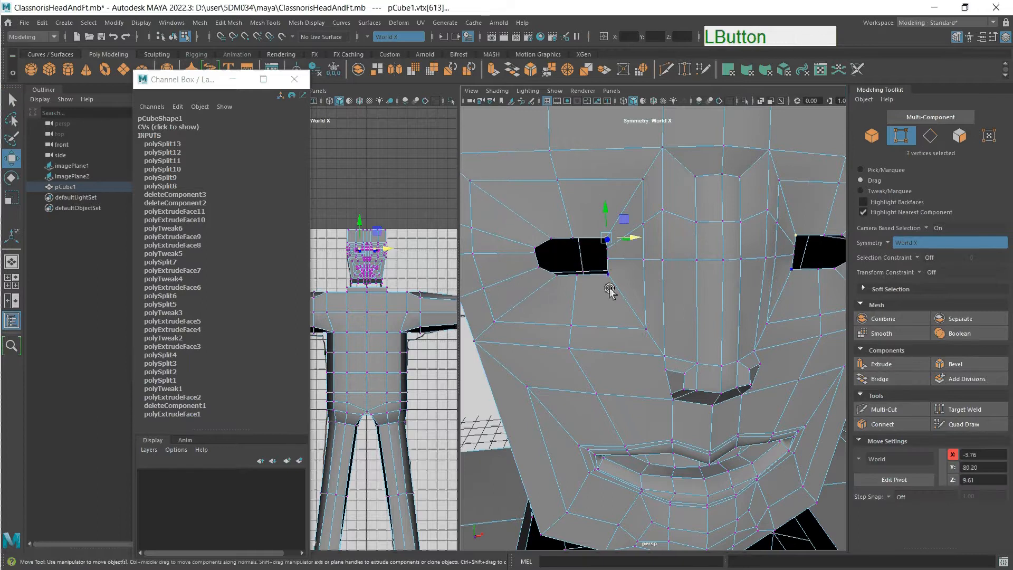
pyautogui.keyDown('shift'); pyautogui.click(608, 274); pyautogui.keyUp('shift')
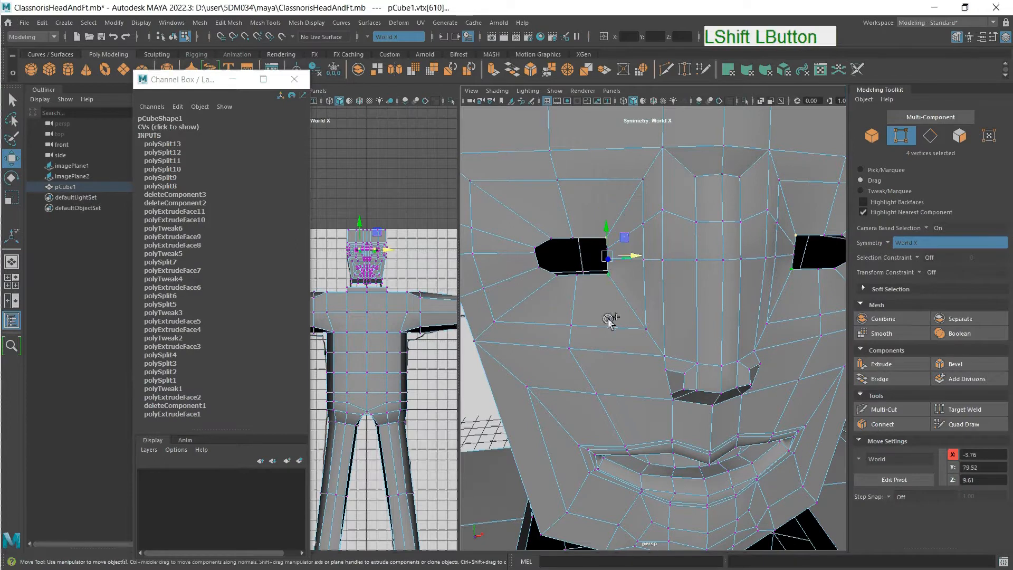
pyautogui.moveTo(638, 256); pyautogui.dragTo(625, 261)
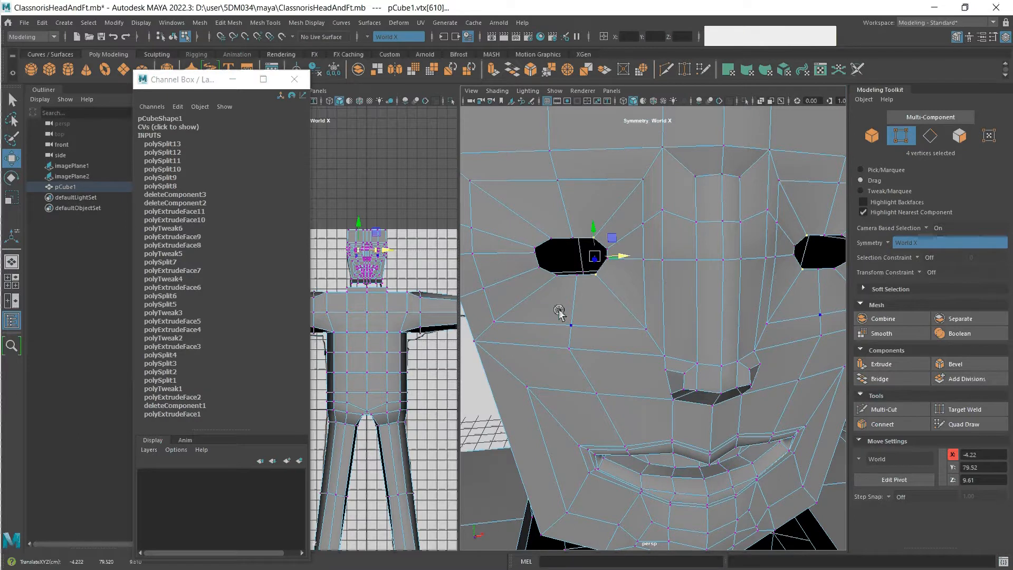
# Round the eye openings by pulling the outer corner vertices outward and the upper middle vertices up, and adjusting the lower middle vertices.
pyautogui.click(538, 256)
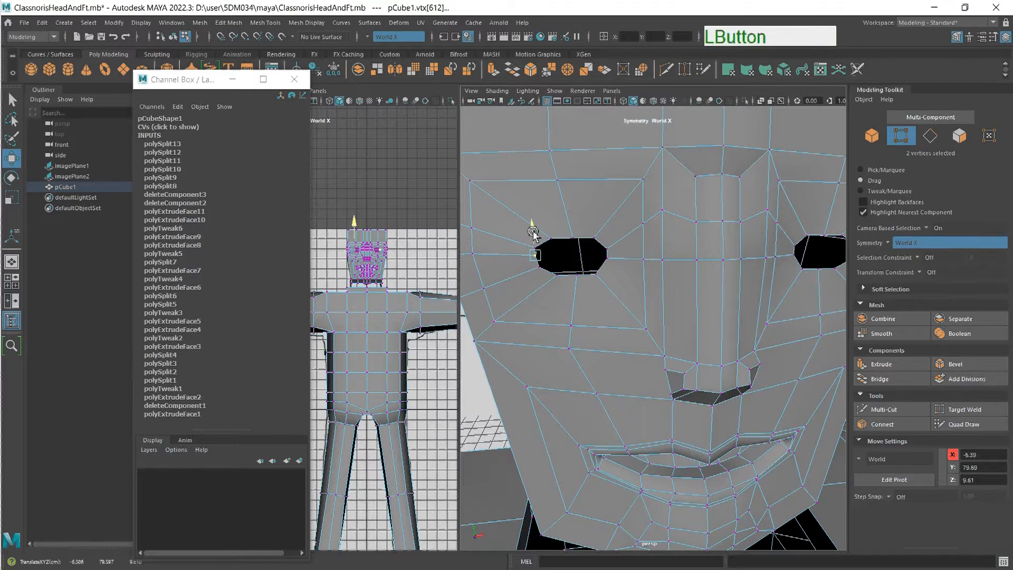
pyautogui.moveTo(533, 232); pyautogui.dragTo(561, 257)
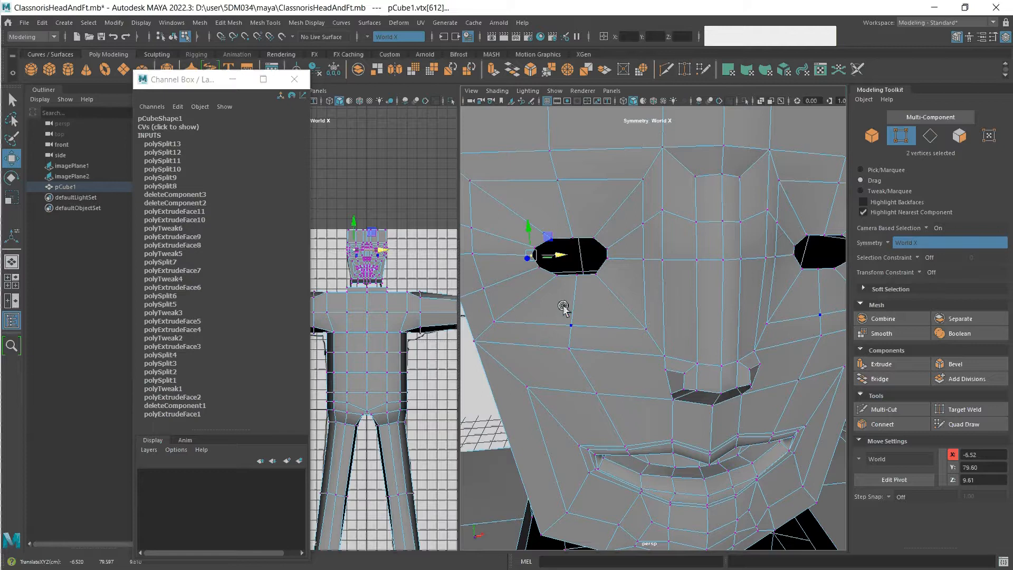
pyautogui.click(572, 211)
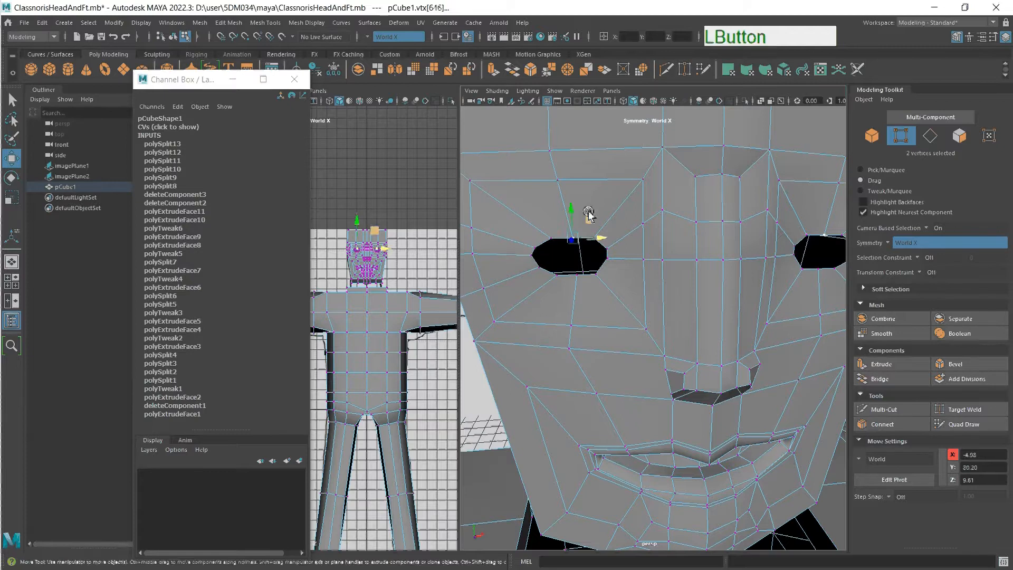
pyautogui.moveTo(572, 211); pyautogui.dragTo(573, 206)
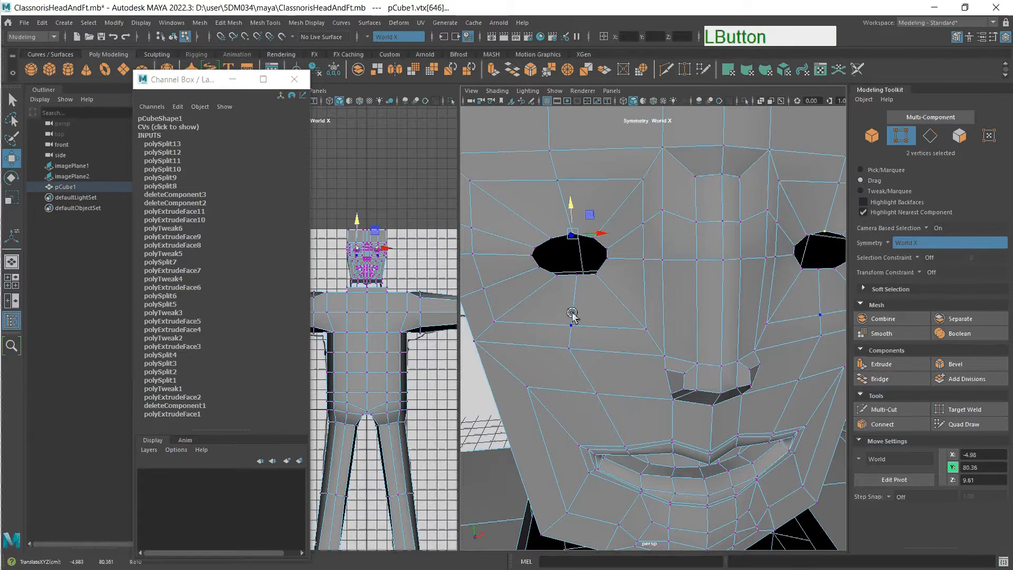
pyautogui.click(577, 276)
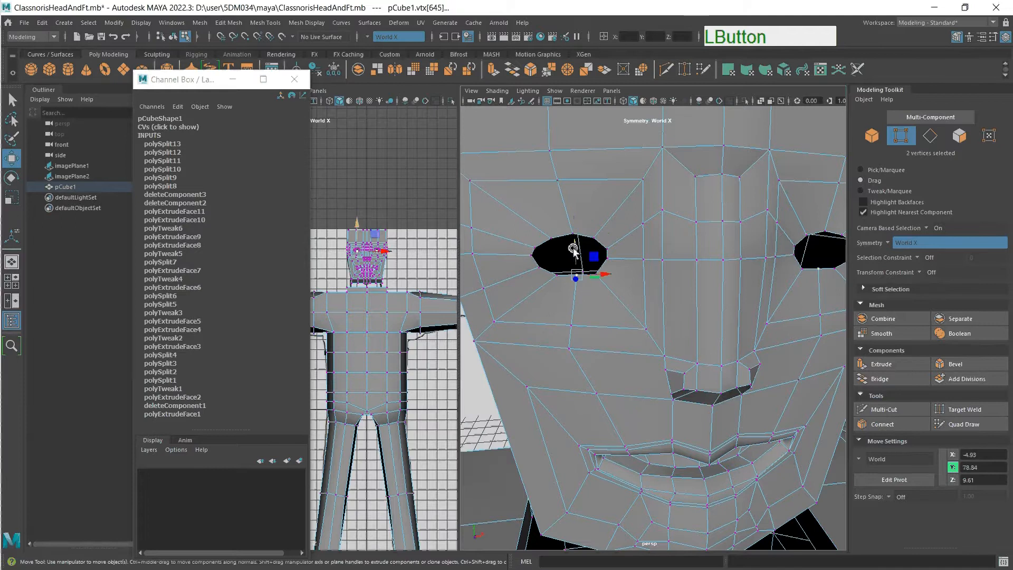
pyautogui.moveTo(574, 249); pyautogui.dragTo(576, 250)
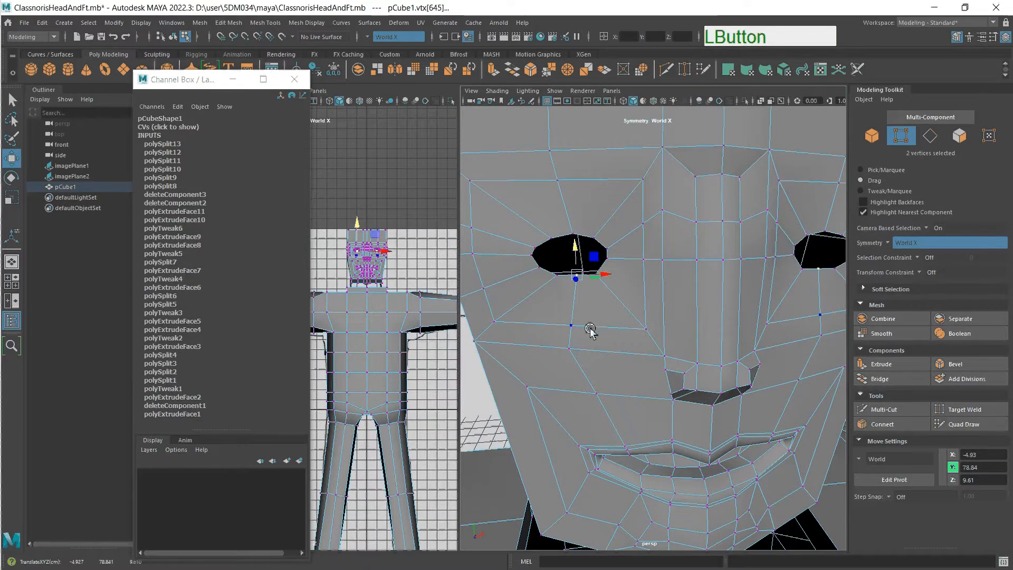
# Move the border edge loops of both eye openings toward the nose, to about 4.66 from the centre in X.
pyautogui.scroll(-5, 618, 272)
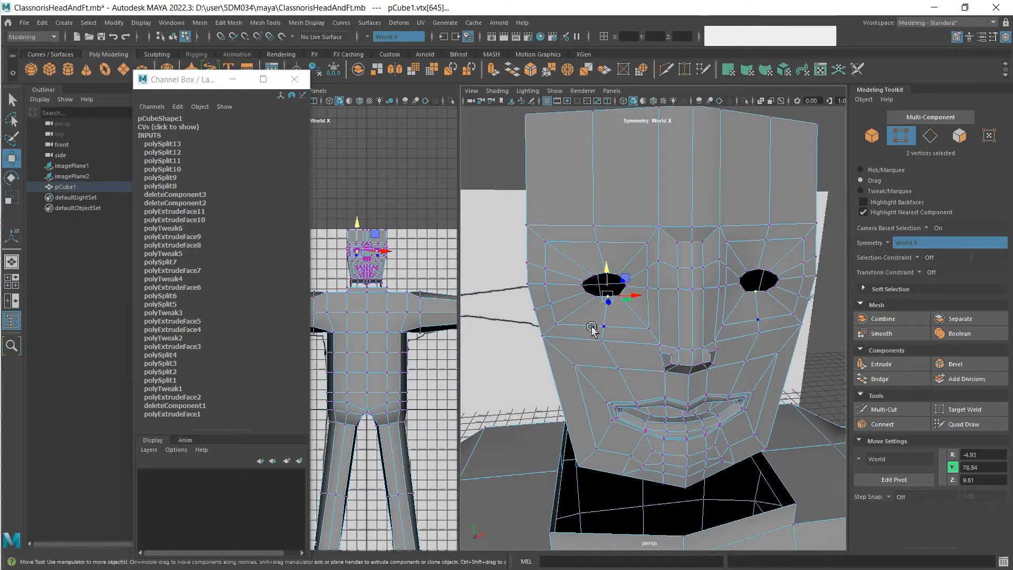
pyautogui.click(930, 136)
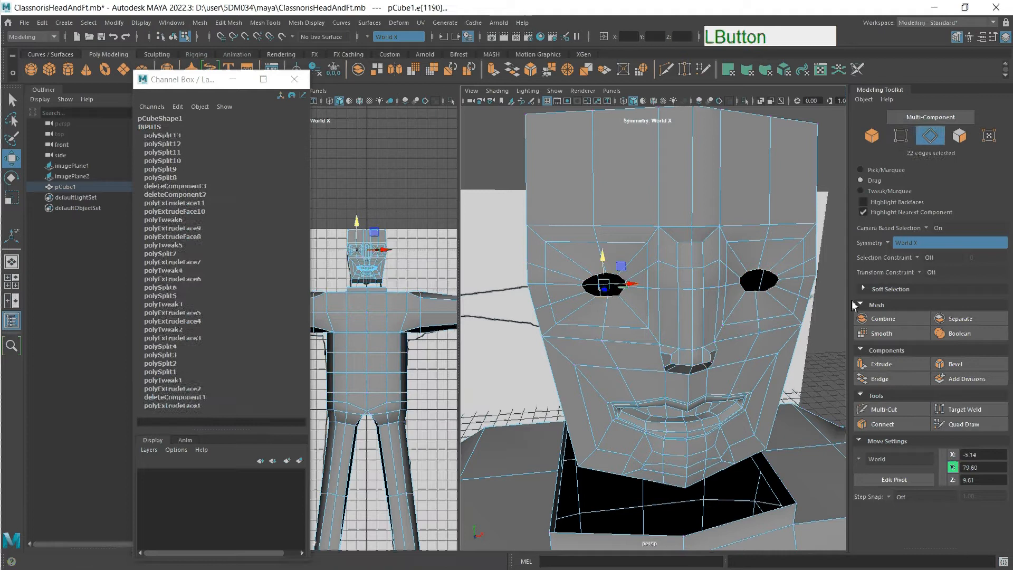
pyautogui.moveTo(633, 283); pyautogui.dragTo(640, 284)
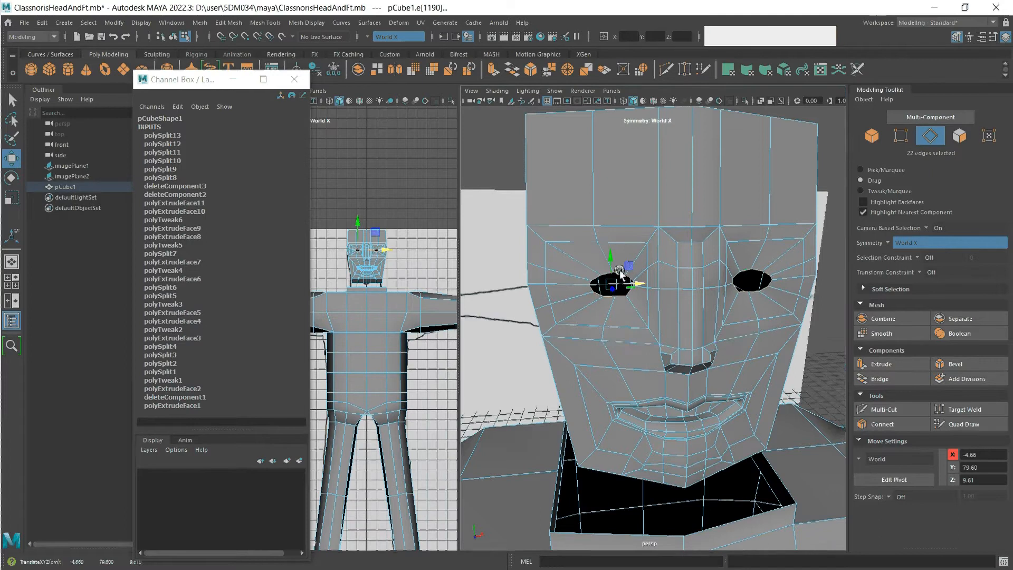
pyautogui.scroll(3, 584, 326)
pyautogui.scroll(3, 584, 326)
pyautogui.scroll(-3, 588, 308)
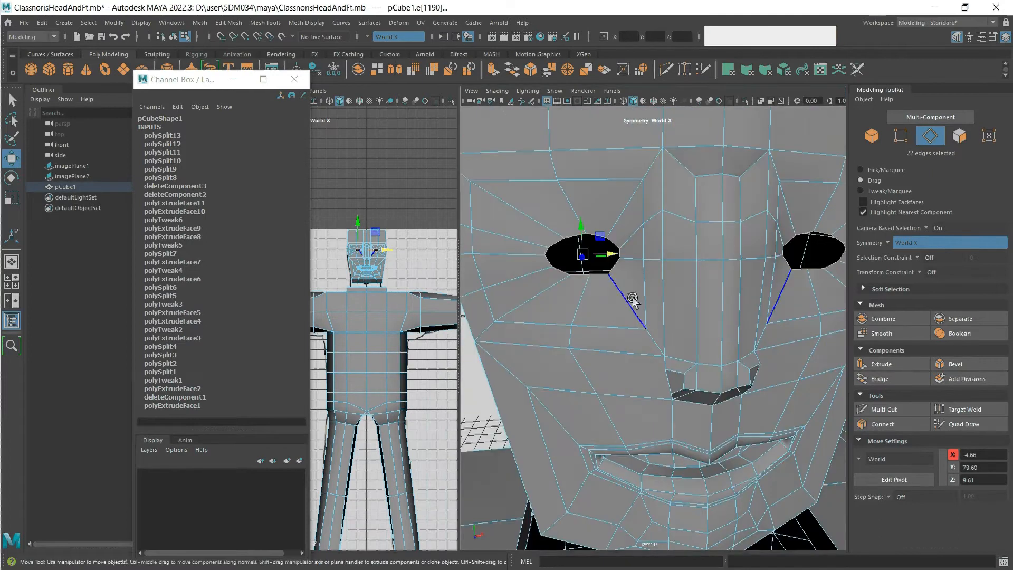
# Move the inner corner edge of each eye opening slightly toward the nose and down, to about X -3.04, Y 79.44.
pyautogui.keyDown('alt'); pyautogui.moveTo(633, 297); pyautogui.dragTo(644, 267); pyautogui.keyUp('alt')
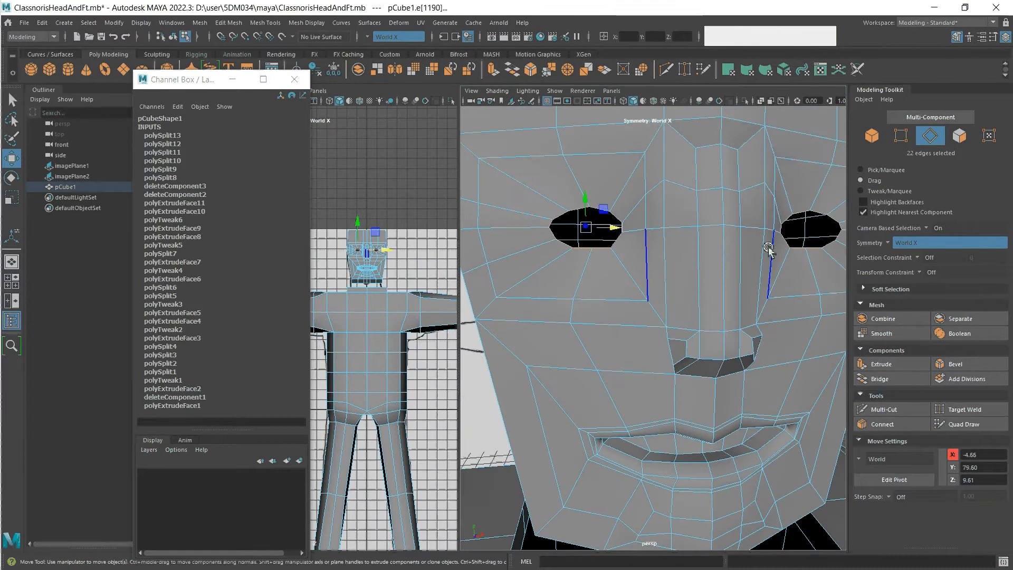
pyautogui.click(638, 233)
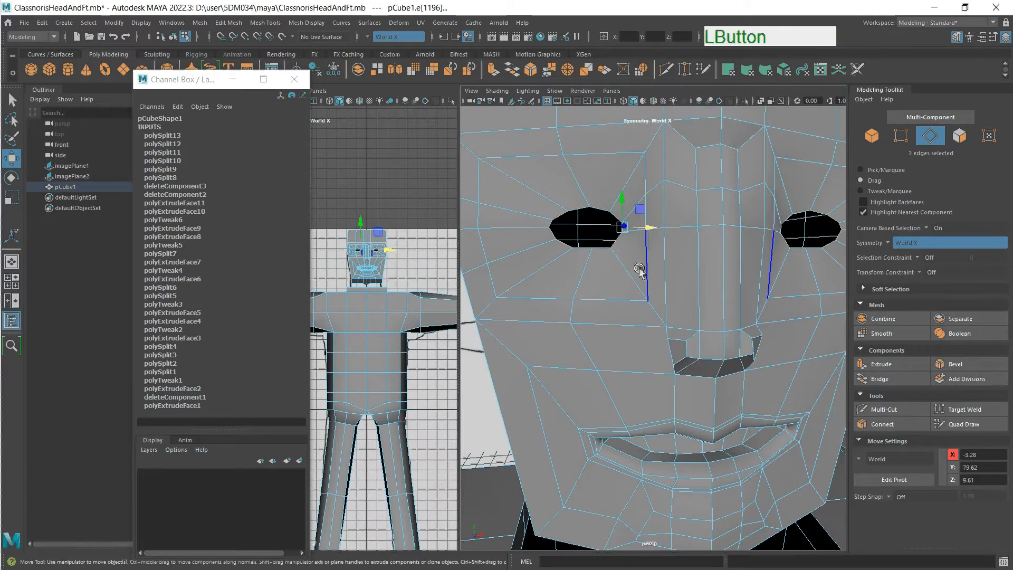
pyautogui.keyDown('alt'); pyautogui.moveTo(639, 270); pyautogui.dragTo(689, 325); pyautogui.keyUp('alt')
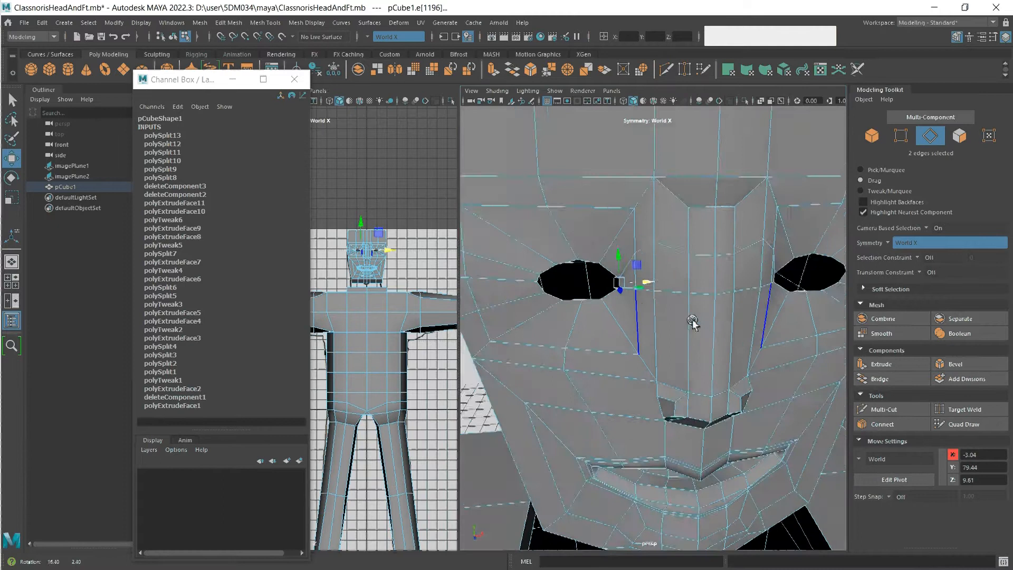
pyautogui.moveTo(693, 323)
pyautogui.keyDown('alt'); pyautogui.mouseDown()
pyautogui.moveTo(674, 330)
pyautogui.moveTo(728, 323)
pyautogui.moveTo(715, 311)
pyautogui.moveTo(702, 323)
pyautogui.mouseUp(); pyautogui.keyUp('alt')
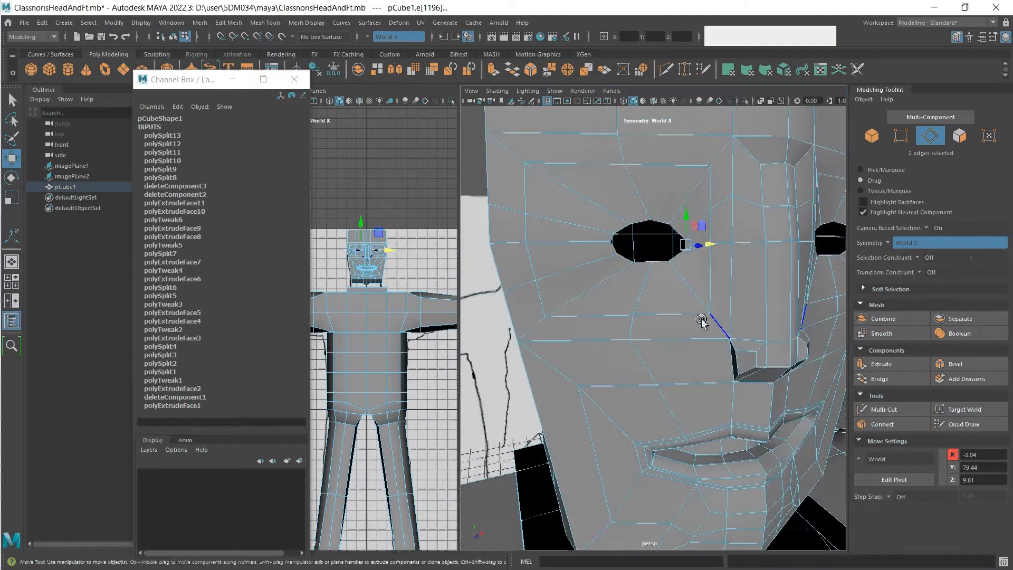
# Create a polygon sphere and place it inside one eye opening at about X -4.47, Y 79.41, Z 8.97.
pyautogui.click(32, 70)
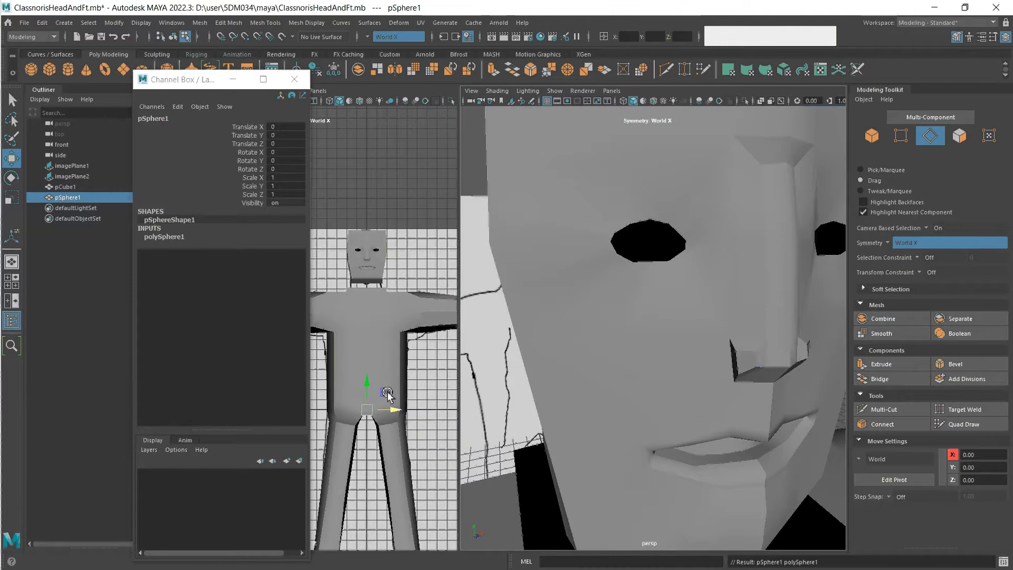
pyautogui.moveTo(387, 392); pyautogui.dragTo(379, 235)
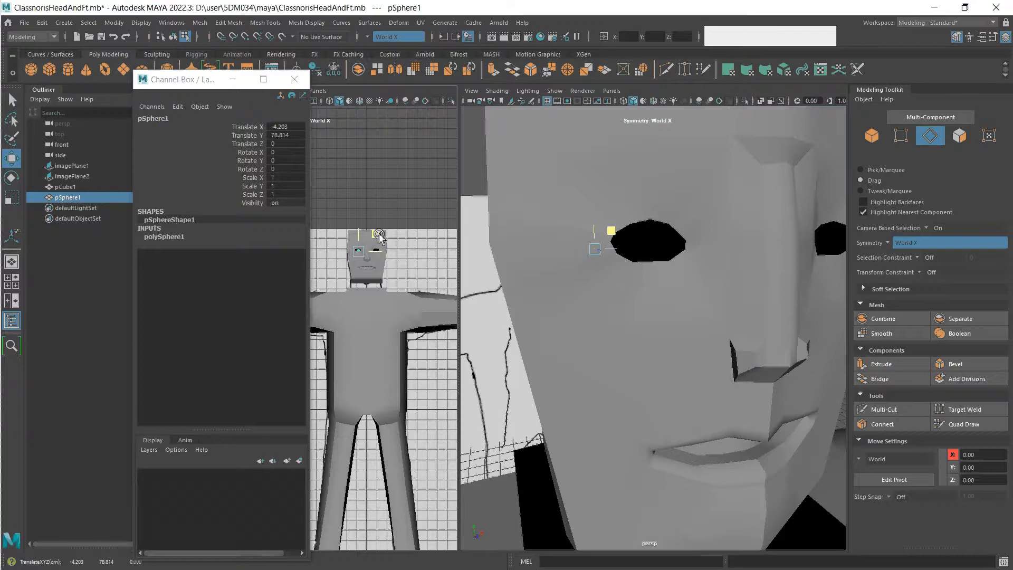
pyautogui.moveTo(379, 237); pyautogui.dragTo(378, 236)
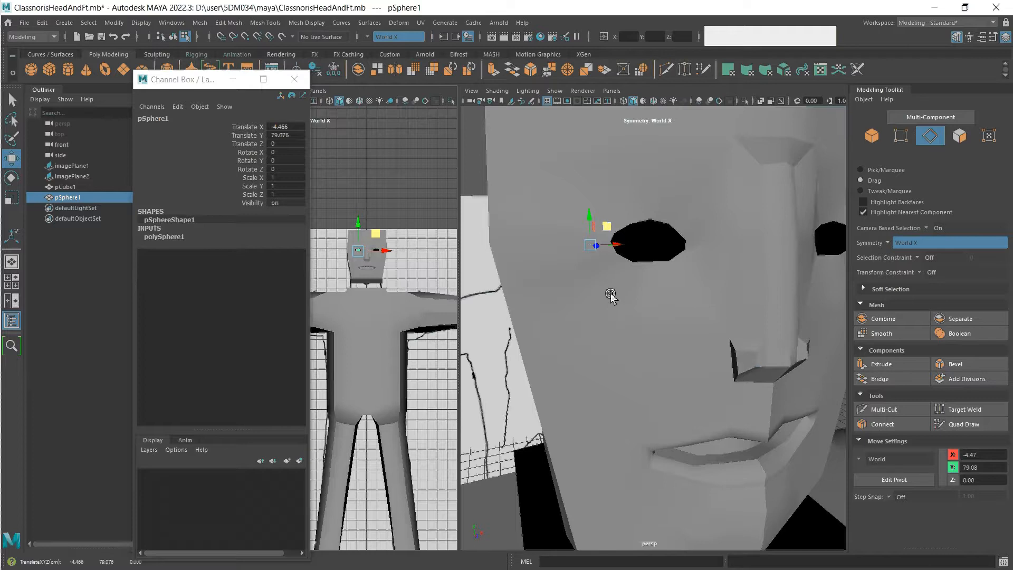
pyautogui.scroll(-3, 615, 309)
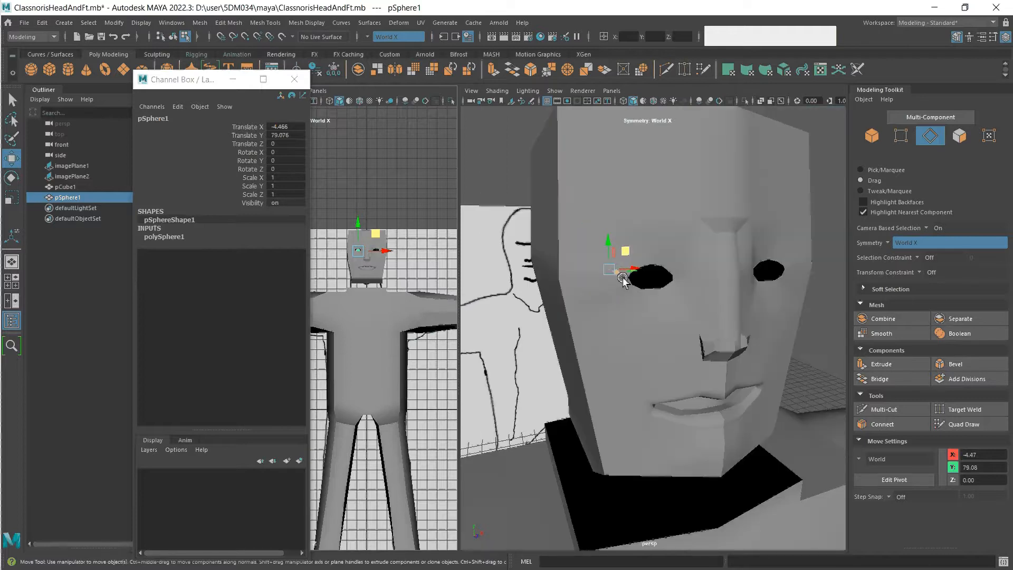
pyautogui.moveTo(617, 272); pyautogui.dragTo(648, 258)
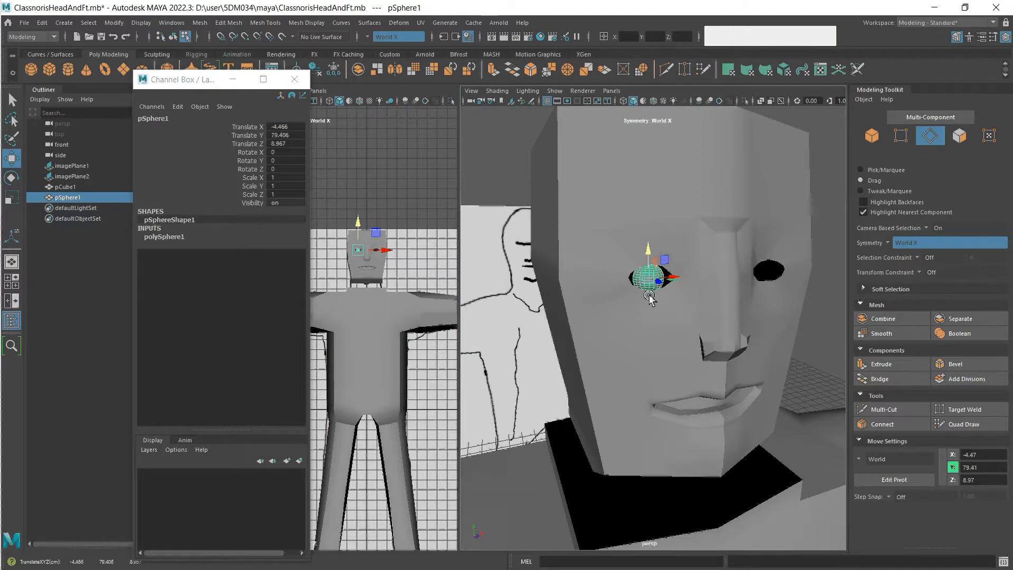
# Set the eyeball sphere's radius to 3 and its X rotation to 90 degrees.
pyautogui.click(169, 236)
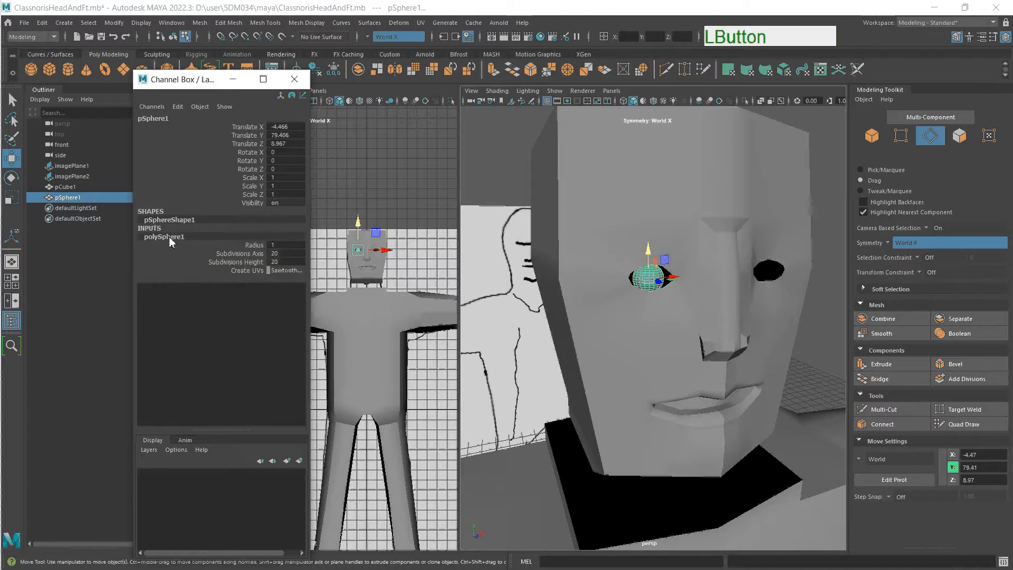
pyautogui.doubleClick(285, 246)
pyautogui.write('3')
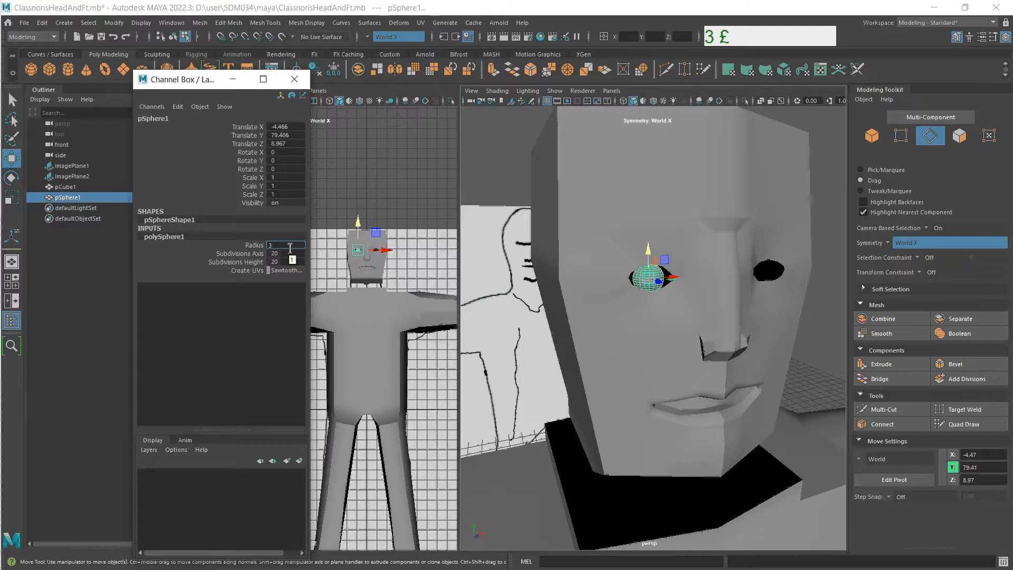
pyautogui.press('KP_Enter')
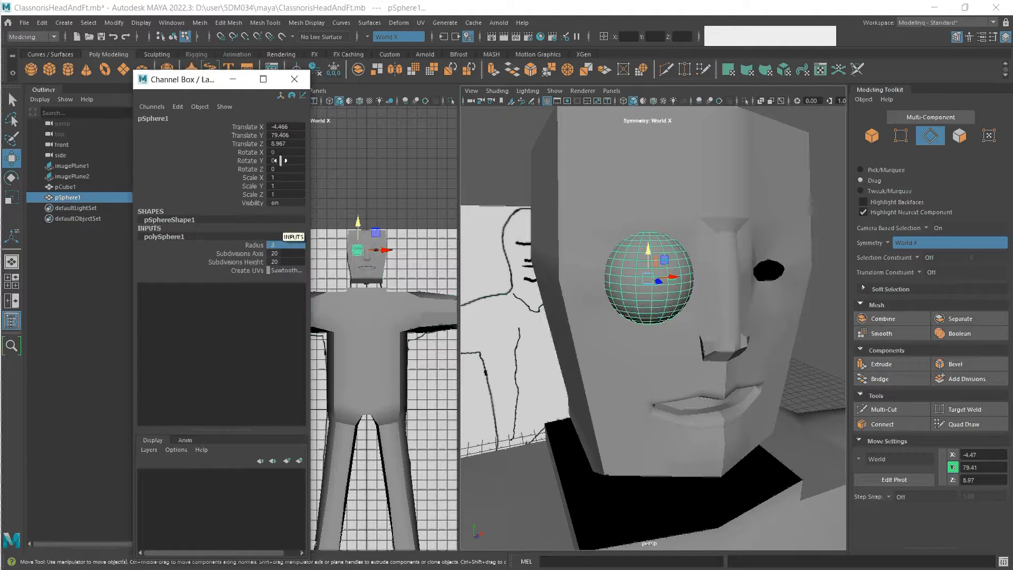
pyautogui.click(282, 153)
pyautogui.click(282, 152)
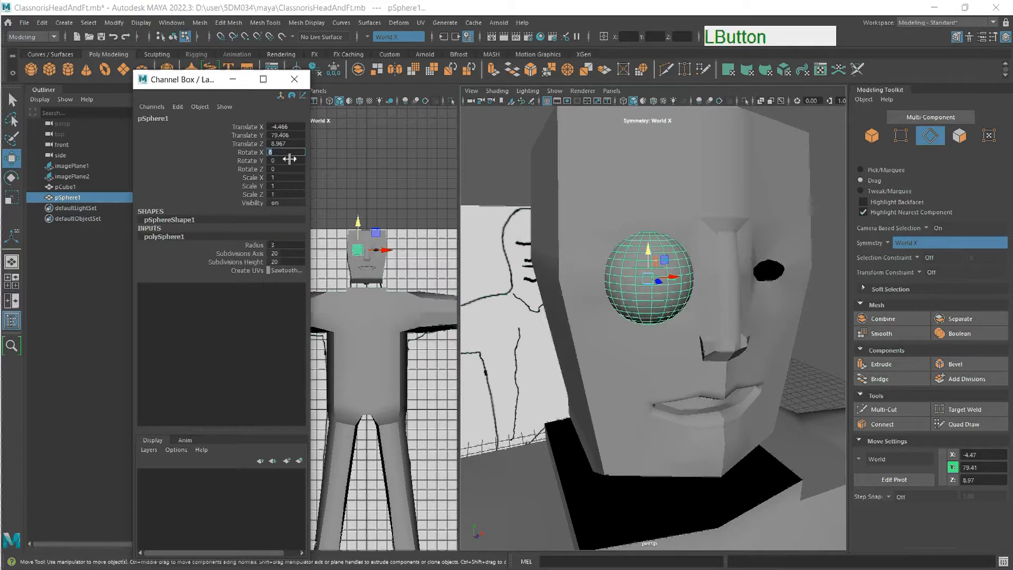
pyautogui.write('90')
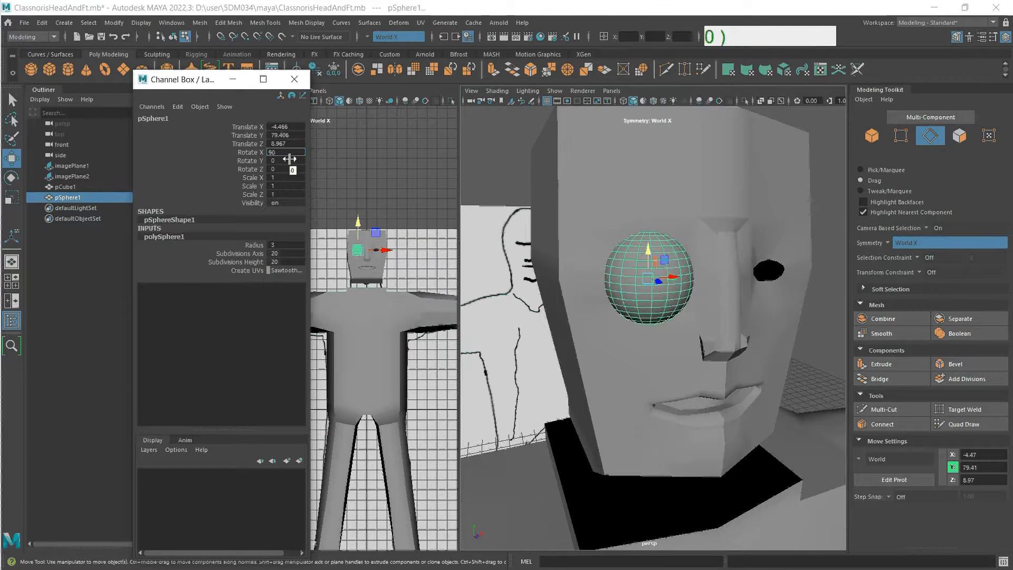
pyautogui.press('KP_Enter')
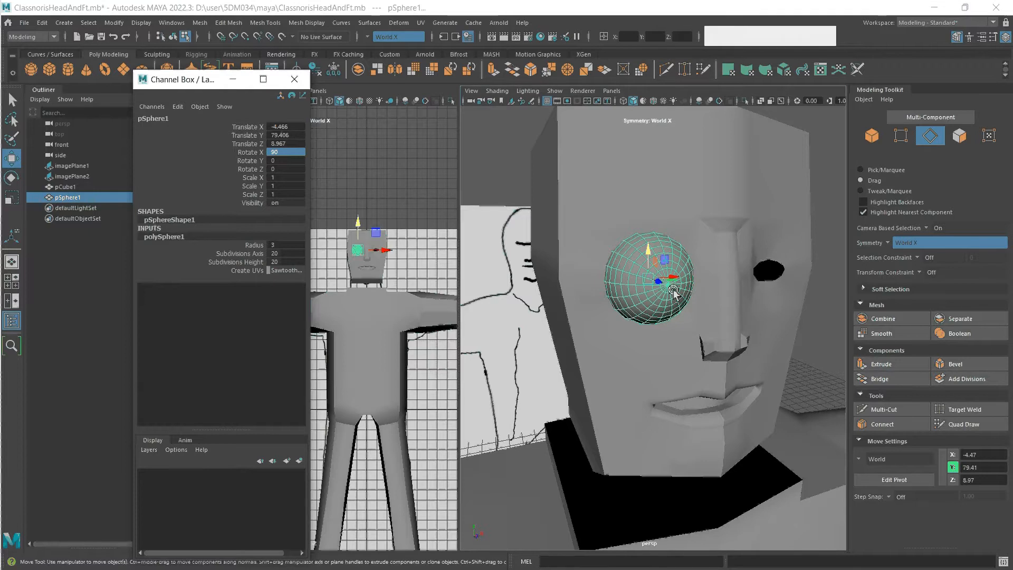
# Set the sphere's axis subdivisions to 16 and preview it smoothed inside its cage.
pyautogui.scroll(-4, 666, 300)
pyautogui.scroll(4, 664, 306)
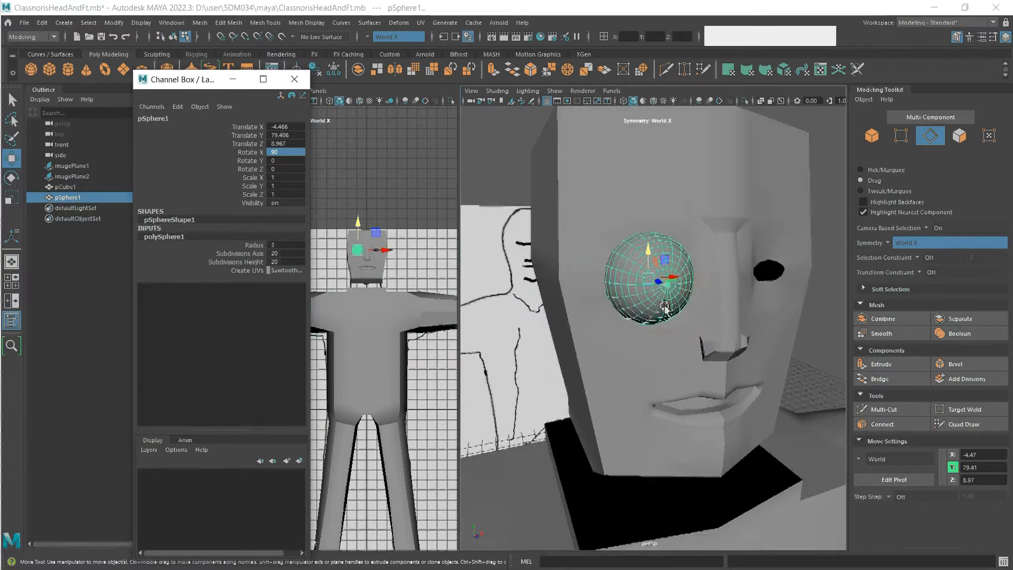
pyautogui.scroll(3, 666, 309)
pyautogui.scroll(4, 672, 316)
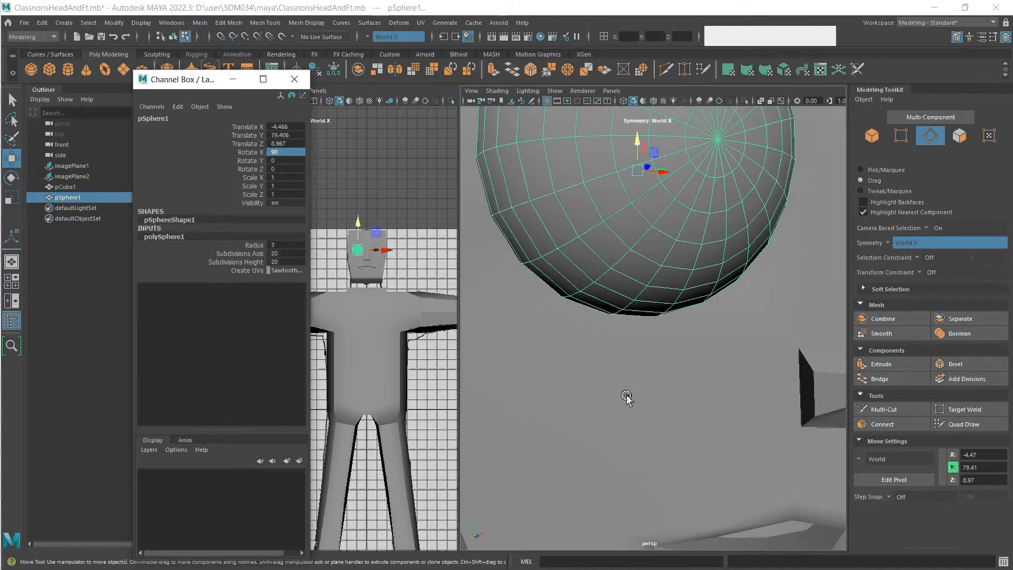
pyautogui.press('alt')
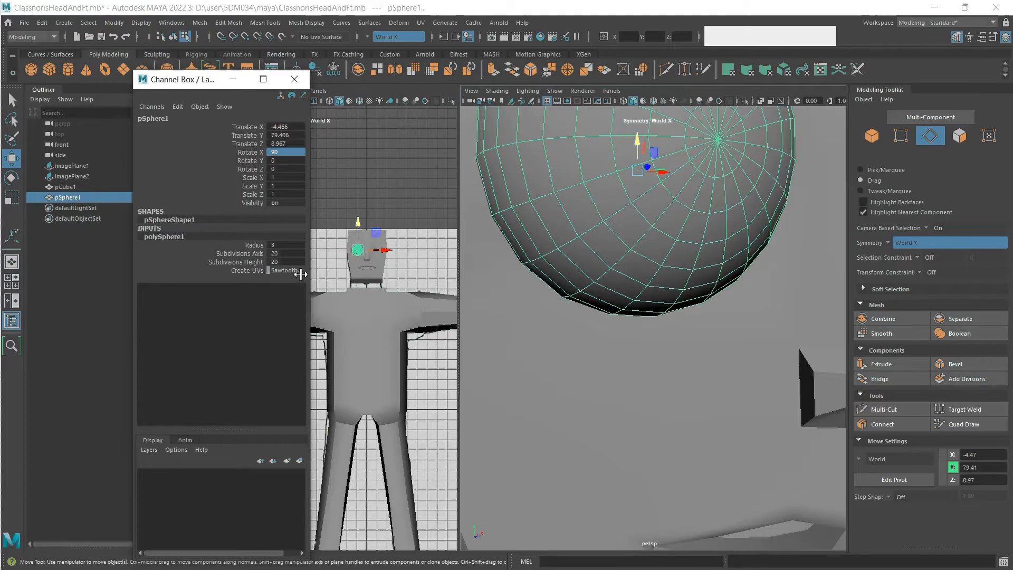
pyautogui.doubleClick(275, 254)
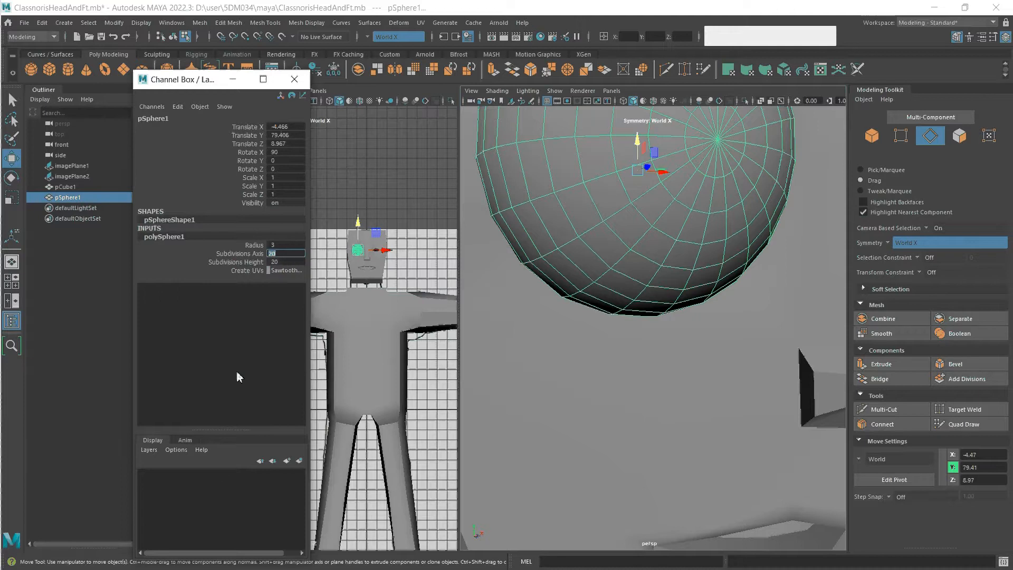
pyautogui.write('16')
pyautogui.press('KP_Enter')
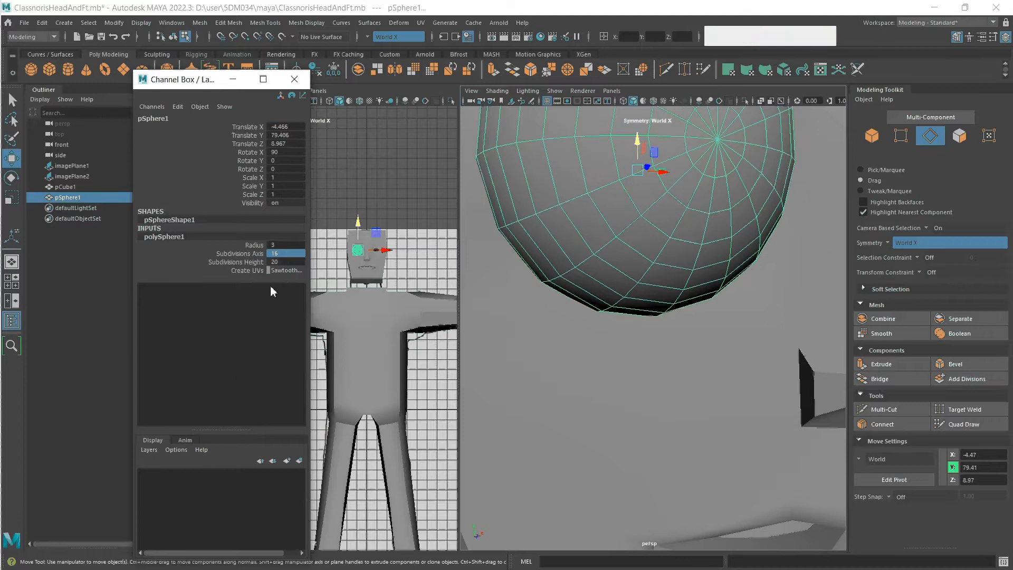
pyautogui.press('2')
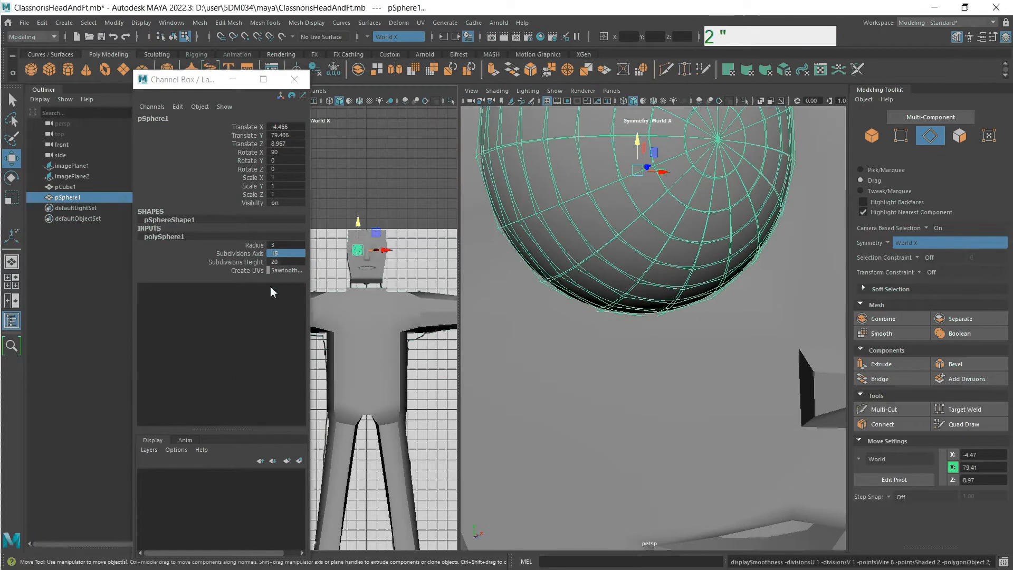
# Set the sphere's axis subdivisions to 12, compare its smoothed and unsmoothed display, and leave it unsmoothed.
pyautogui.click(289, 255)
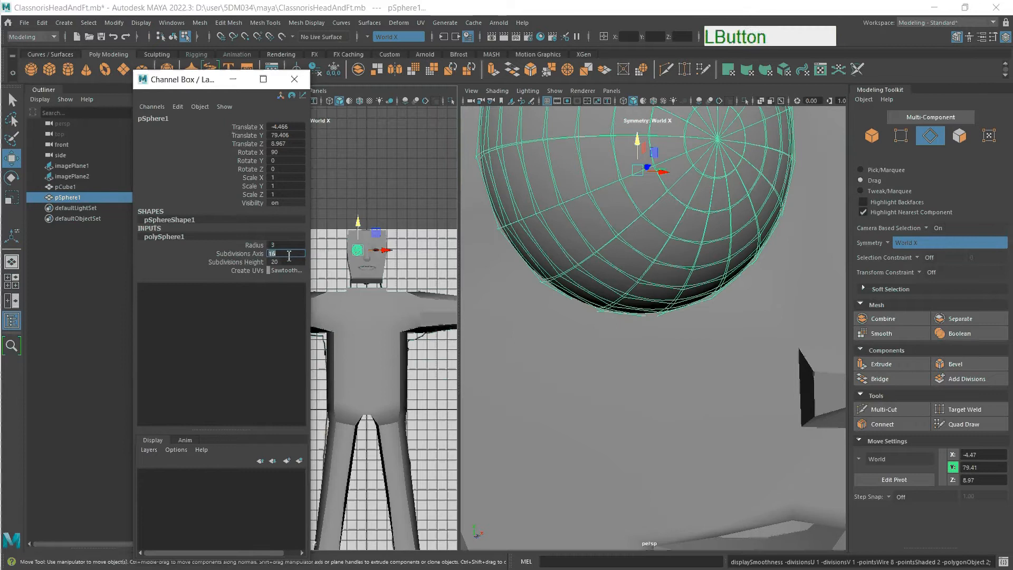
pyautogui.write('12')
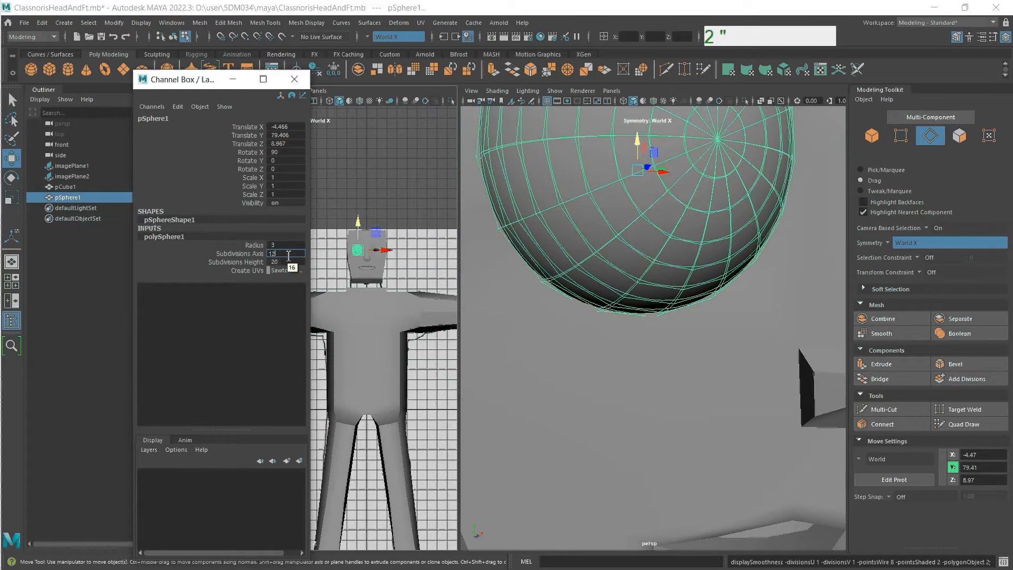
pyautogui.press('KP_Enter')
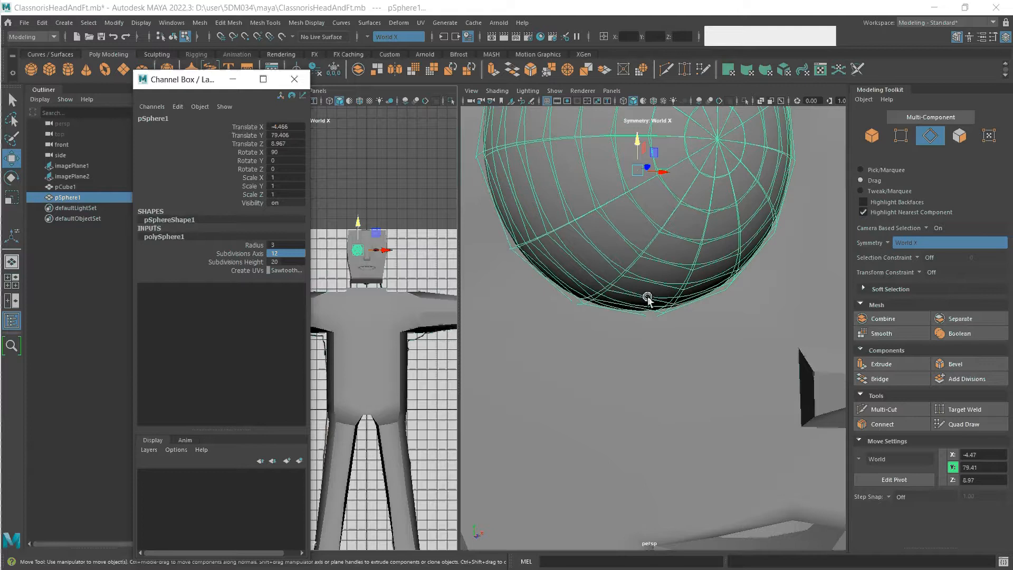
pyautogui.press('1')
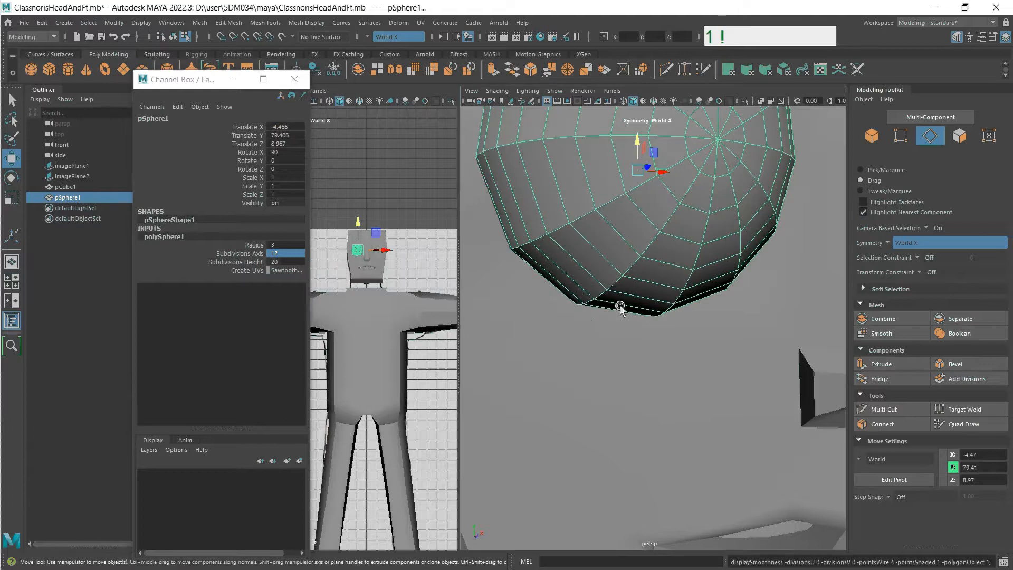
pyautogui.press('3')
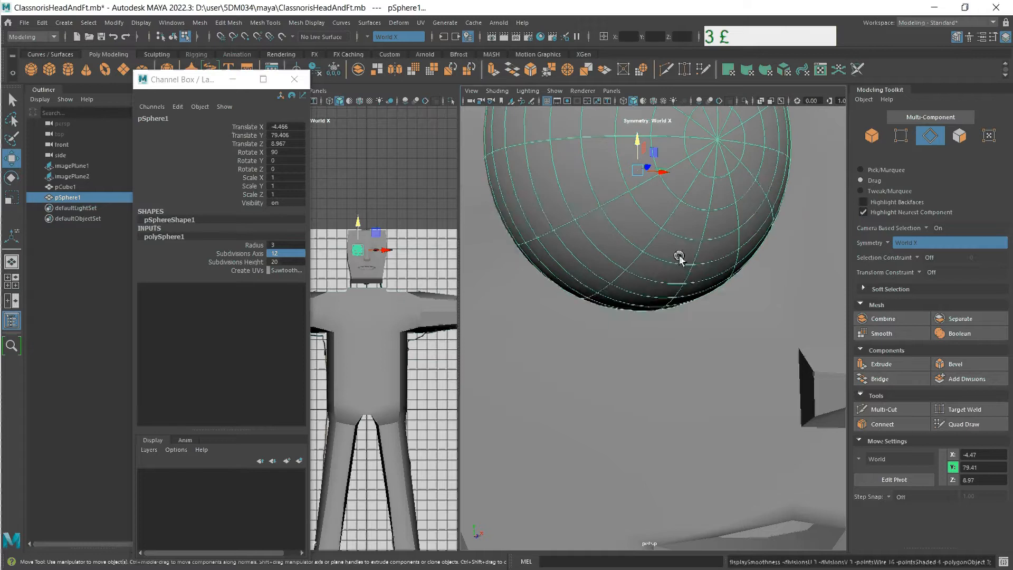
pyautogui.press('1')
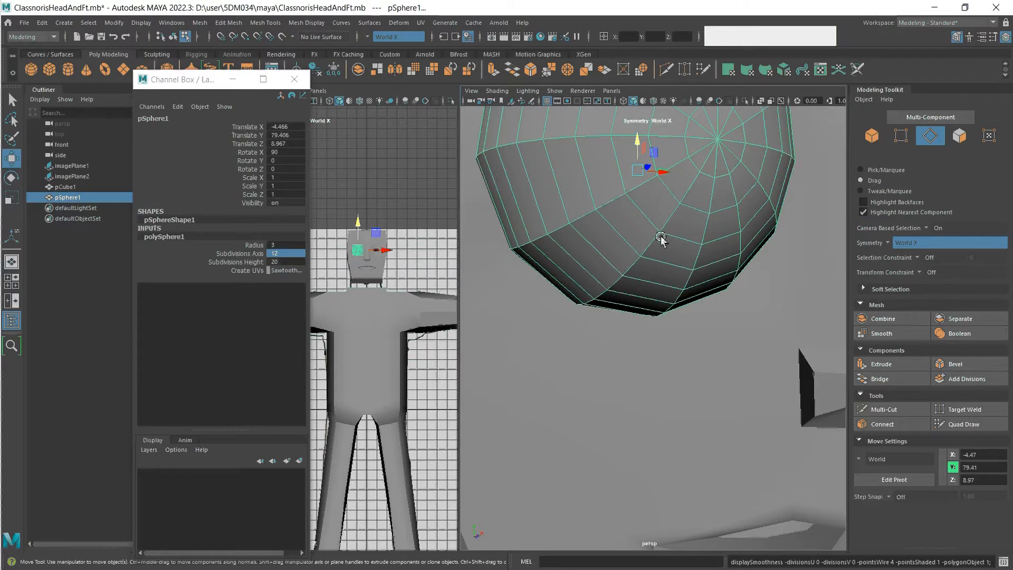
# Push the sphere back into the eye socket to about Z 6.66 and raise it to about Y 79.72.
pyautogui.moveTo(656, 165); pyautogui.dragTo(617, 177)
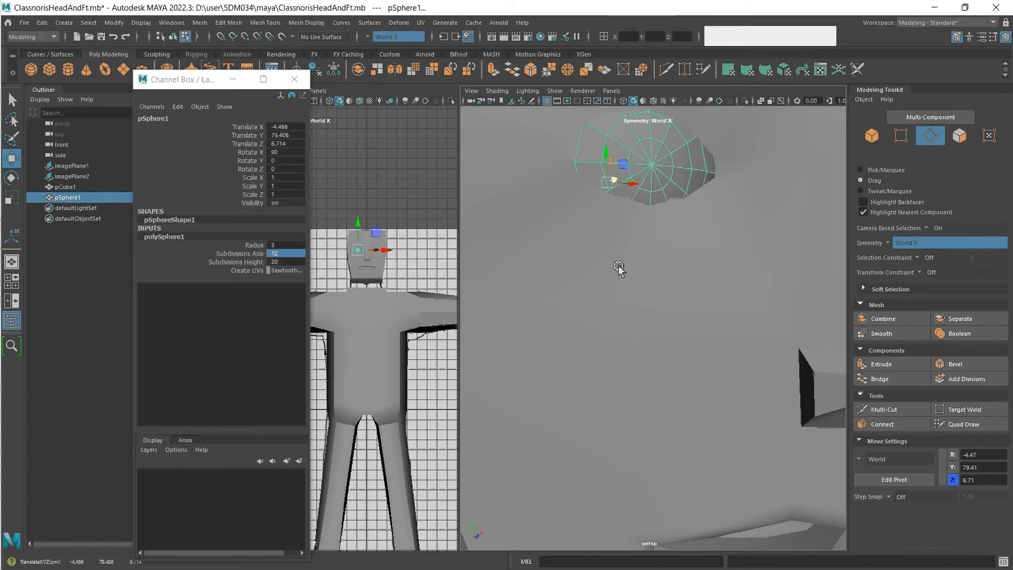
pyautogui.press('alt')
pyautogui.keyDown('alt'); pyautogui.moveTo(670, 252); pyautogui.dragTo(661, 274); pyautogui.keyUp('alt')
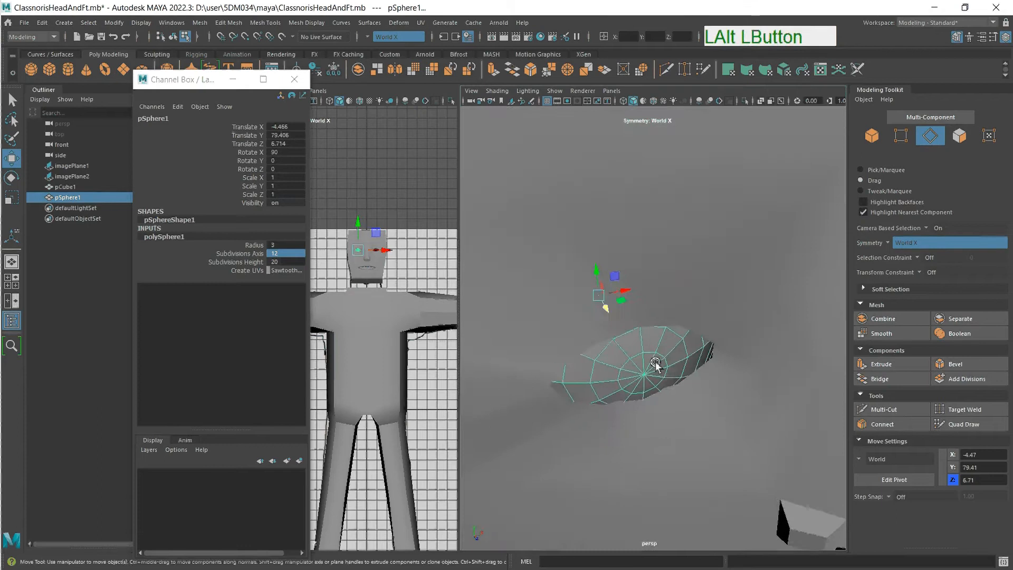
pyautogui.moveTo(596, 274); pyautogui.dragTo(595, 263)
pyautogui.keyDown('alt'); pyautogui.moveTo(644, 420); pyautogui.dragTo(631, 407); pyautogui.keyUp('alt')
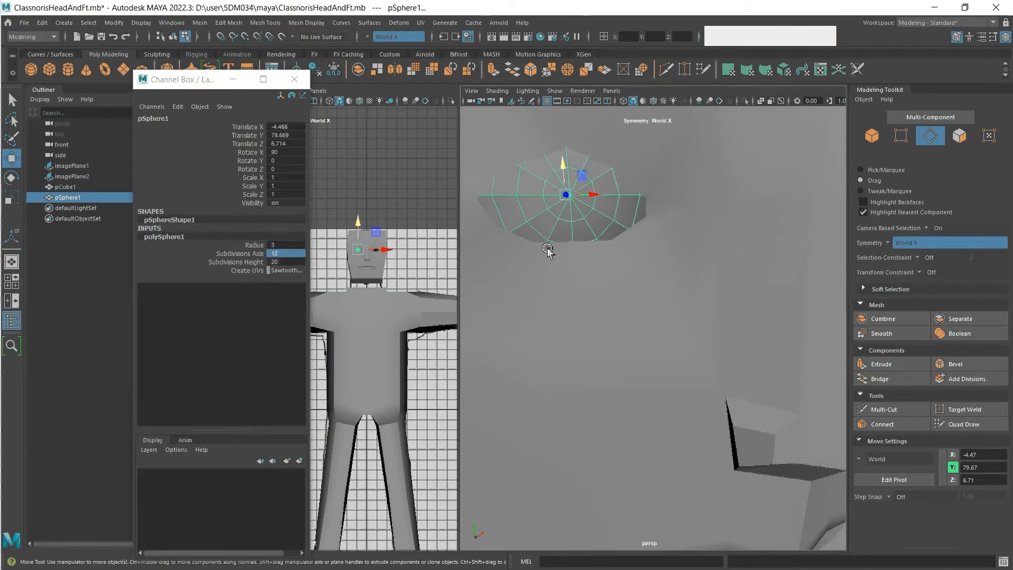
pyautogui.moveTo(563, 167); pyautogui.dragTo(563, 163)
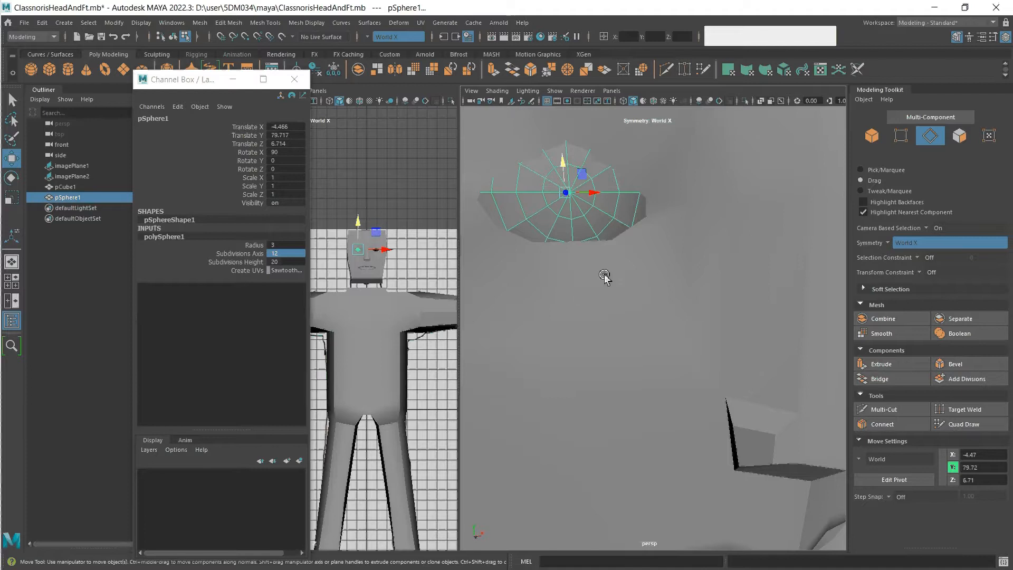
pyautogui.scroll(-4, 611, 269)
pyautogui.keyDown('alt'); pyautogui.moveTo(631, 306); pyautogui.dragTo(572, 325); pyautogui.keyUp('alt')
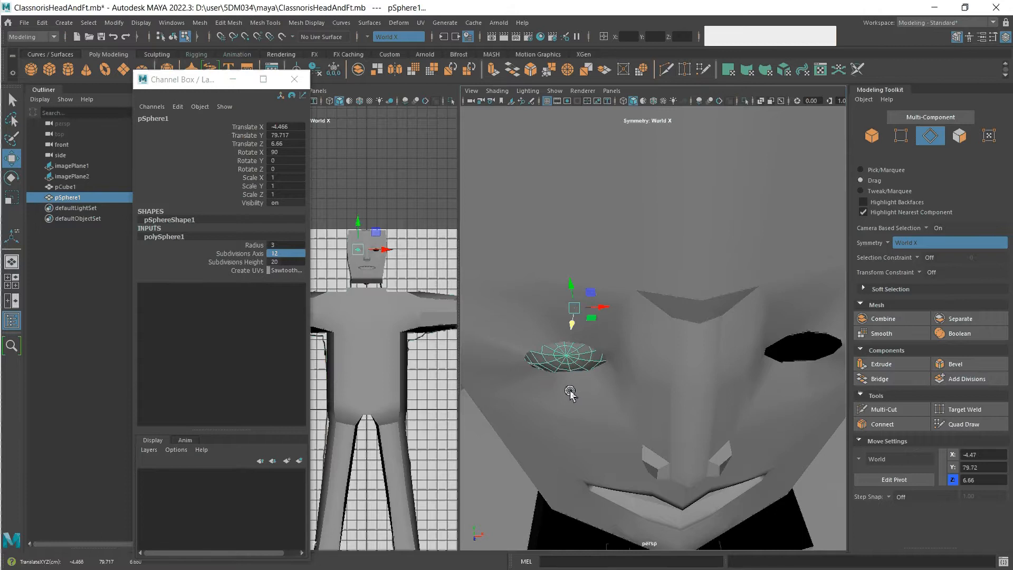
pyautogui.moveTo(569, 389)
pyautogui.keyDown('alt'); pyautogui.mouseDown()
pyautogui.moveTo(588, 369)
pyautogui.moveTo(584, 353)
pyautogui.moveTo(564, 366)
pyautogui.moveTo(570, 387)
pyautogui.mouseUp(); pyautogui.keyUp('alt')
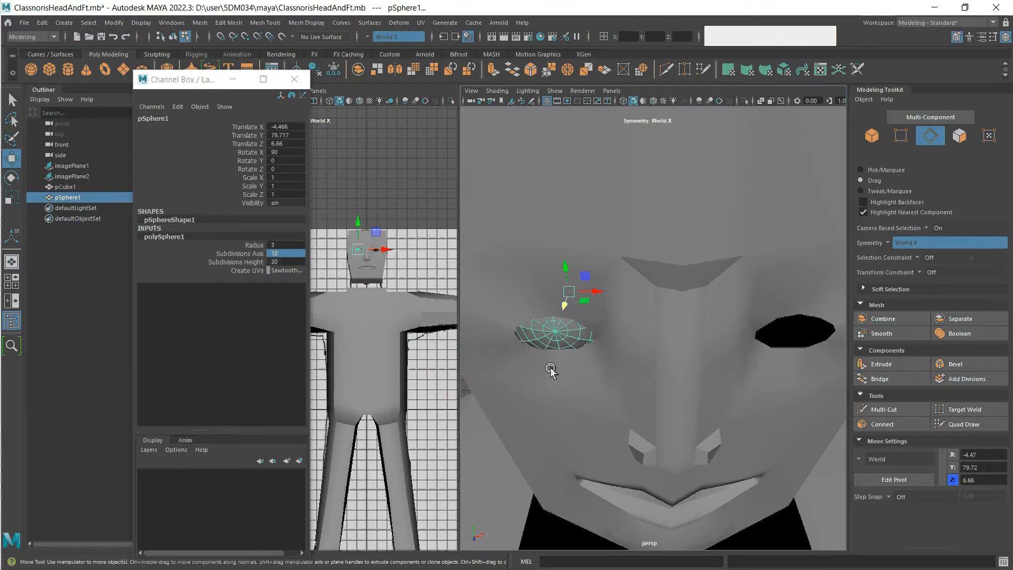
# Check the sphere's fit against the head mesh in object mode, and move the sphere forward to about Z 6.87.
pyautogui.click(873, 137)
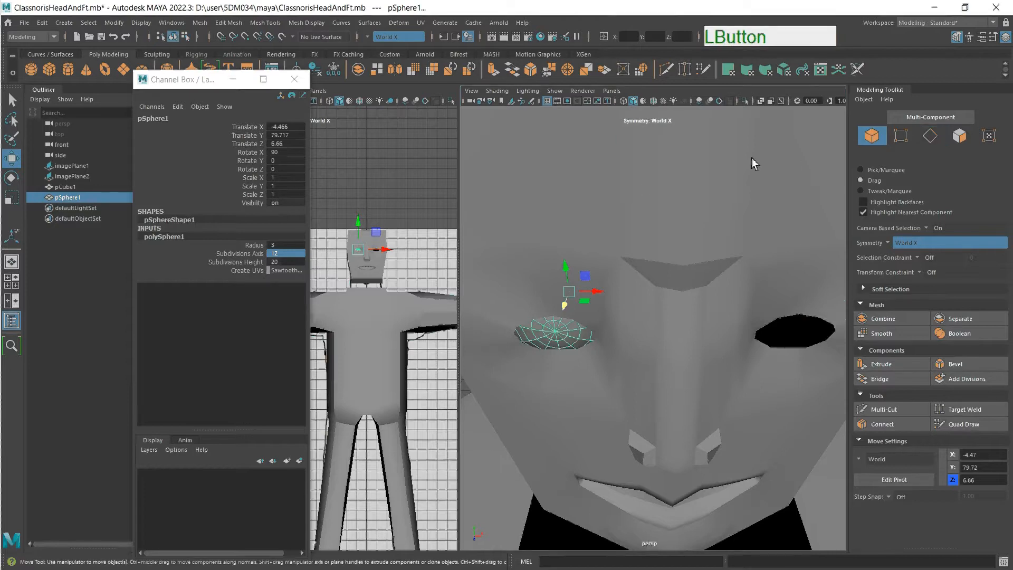
pyautogui.click(748, 177)
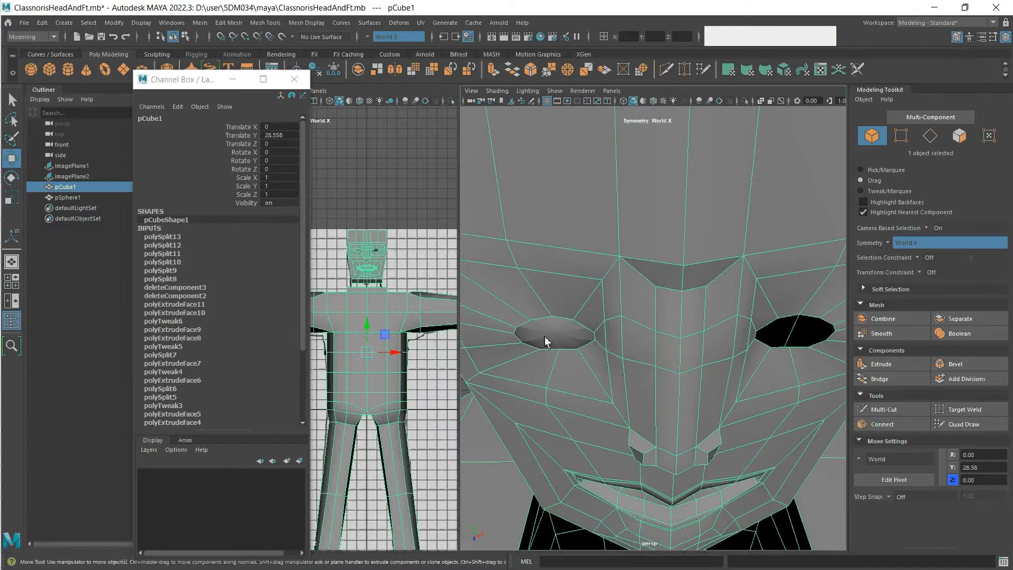
pyautogui.moveTo(544, 344)
pyautogui.keyDown('alt'); pyautogui.mouseDown()
pyautogui.moveTo(541, 293)
pyautogui.moveTo(557, 362)
pyautogui.moveTo(534, 353)
pyautogui.moveTo(584, 353)
pyautogui.moveTo(607, 334)
pyautogui.moveTo(583, 346)
pyautogui.moveTo(511, 328)
pyautogui.moveTo(559, 343)
pyautogui.mouseUp(); pyautogui.keyUp('alt')
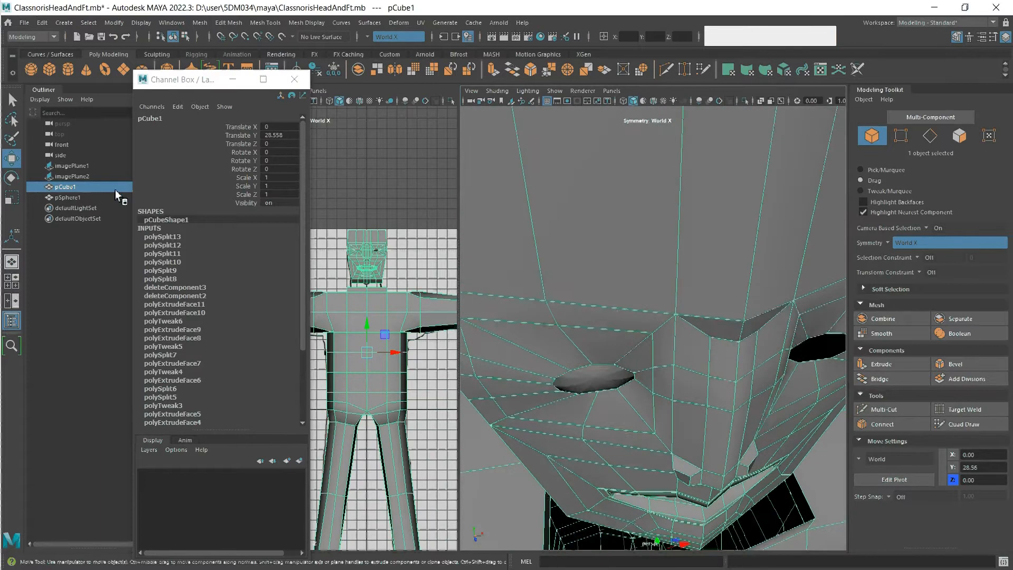
pyautogui.moveTo(20, 198)
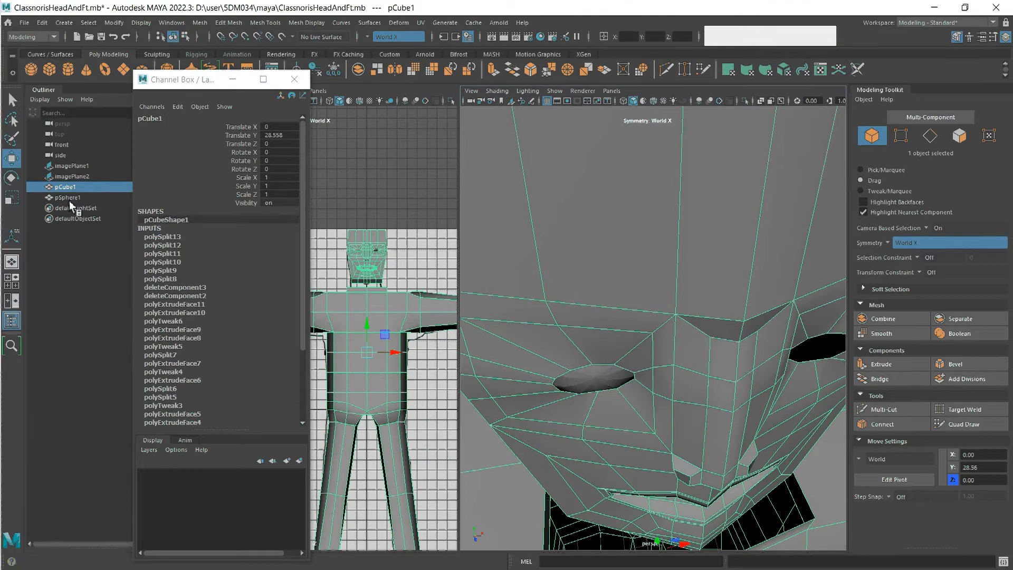
pyautogui.click(607, 382)
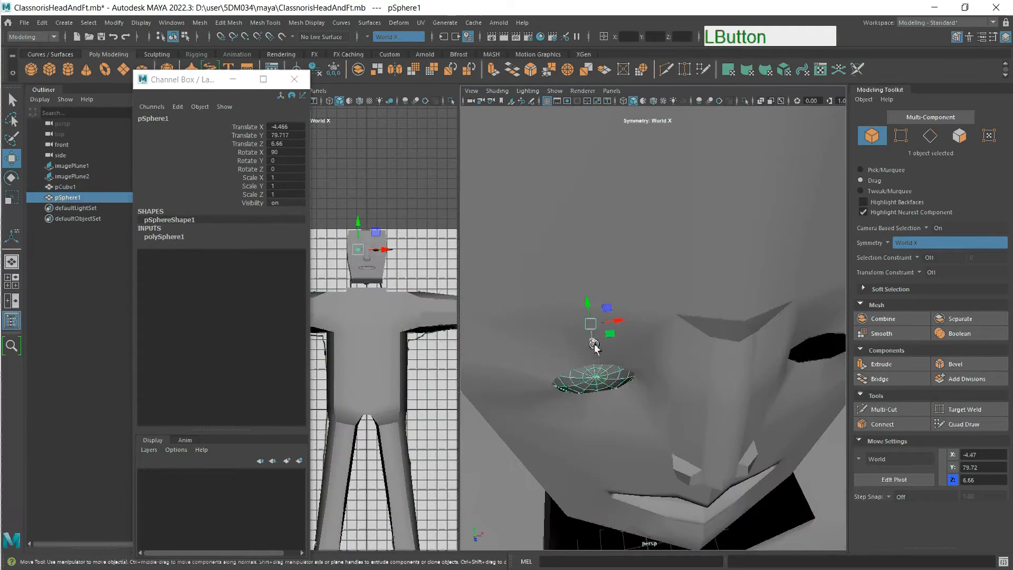
pyautogui.moveTo(594, 346); pyautogui.dragTo(595, 347)
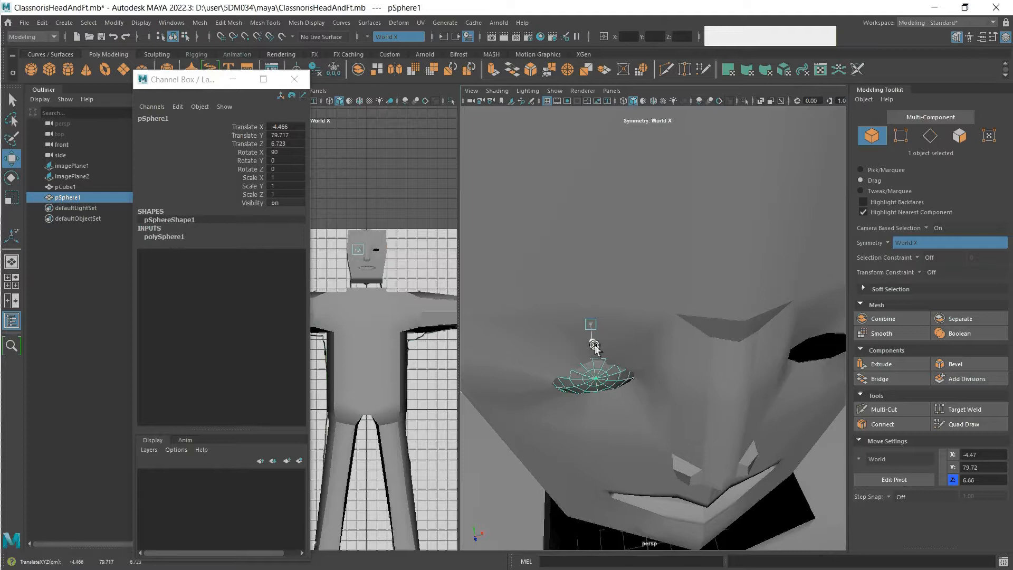
pyautogui.moveTo(595, 346); pyautogui.dragTo(594, 349)
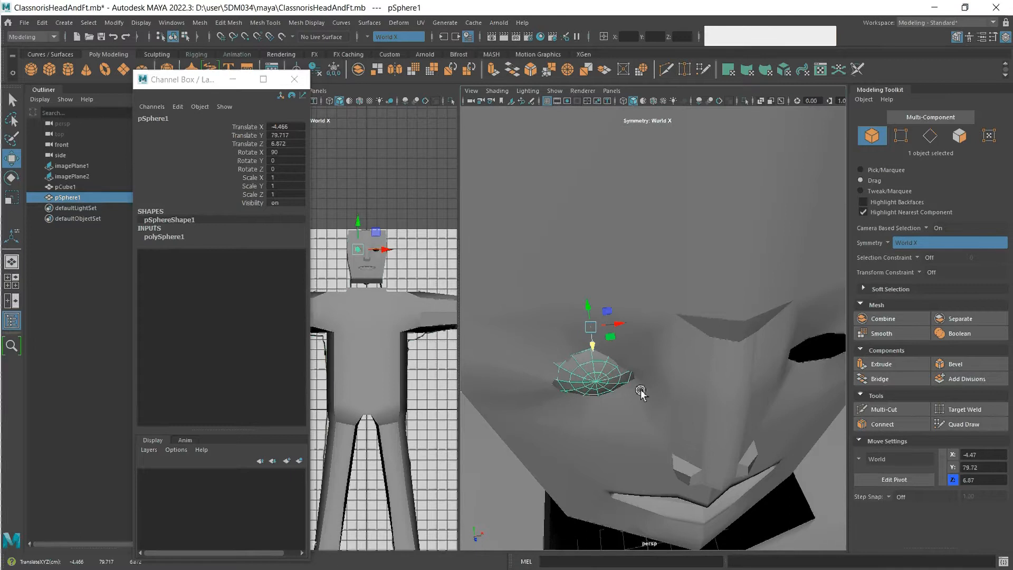
# Switch from the sphere to the head mesh in edge mode with the Select tool, and try to select the eye socket's edge loop.
pyautogui.click(678, 226)
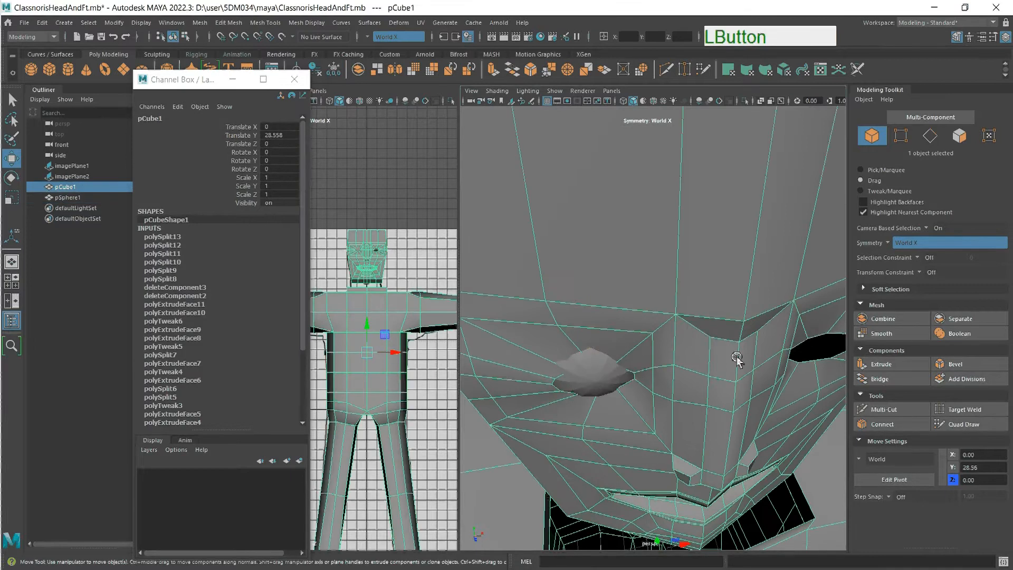
pyautogui.click(930, 135)
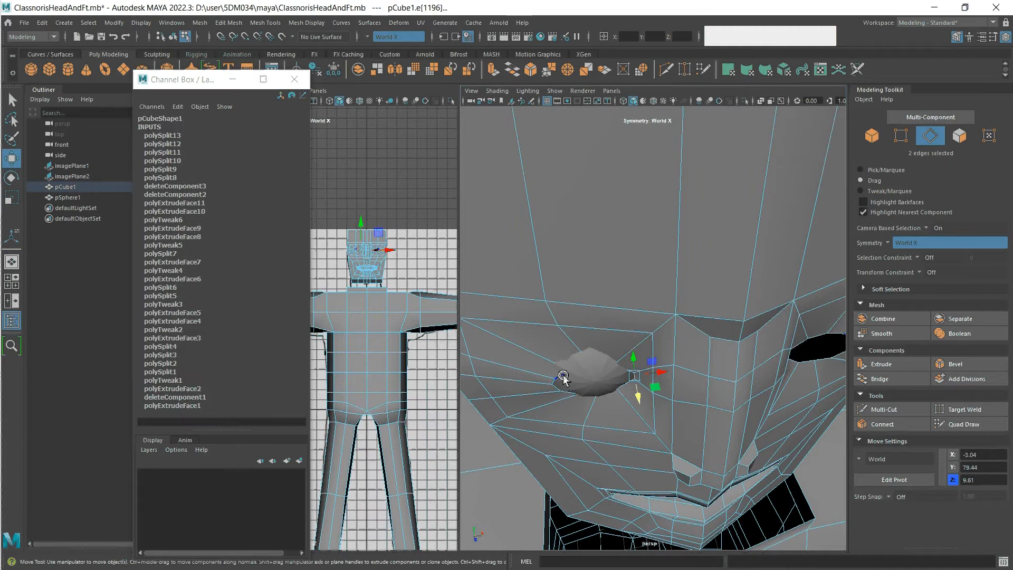
pyautogui.press('q')
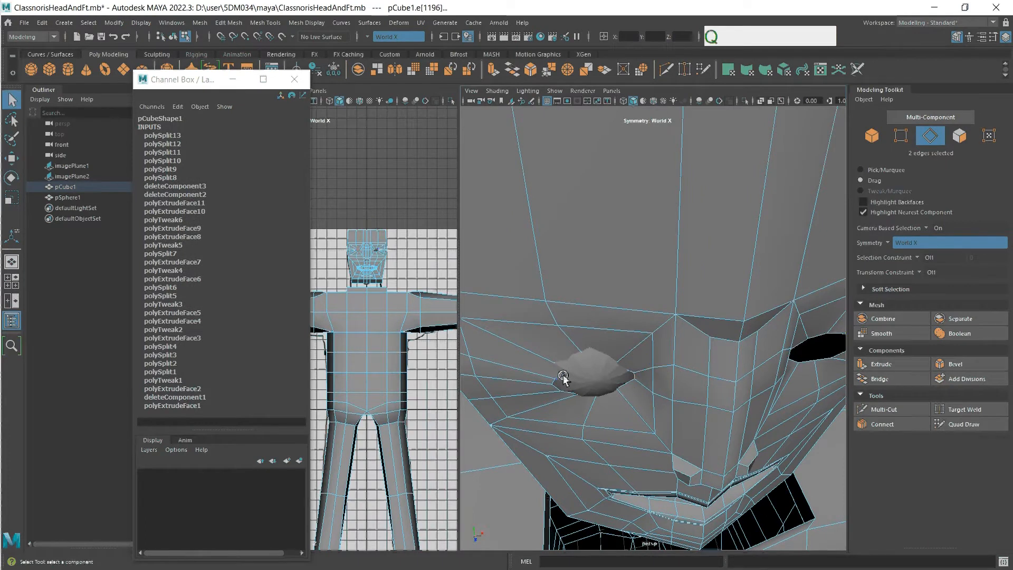
pyautogui.click(562, 374)
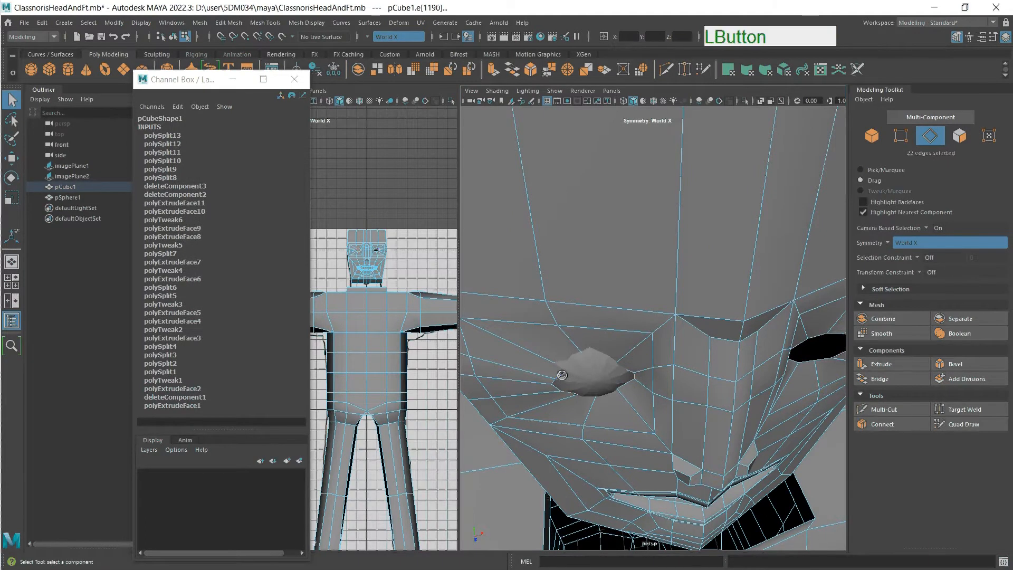
pyautogui.click(624, 409)
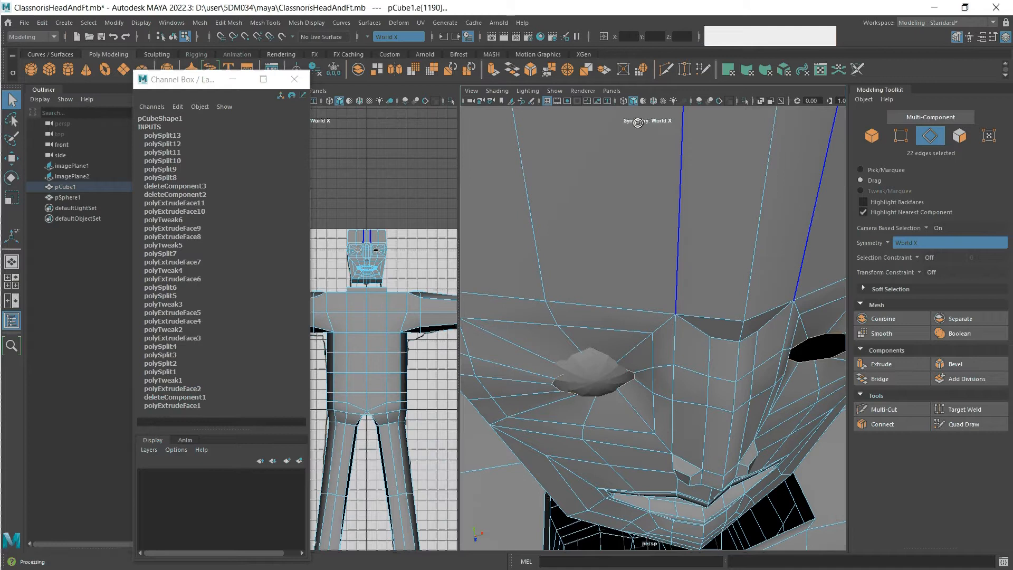
# Select the two upper middle edges of the eye socket using wireframe display, and move them forward to about Z 9.80 in shaded display.
pyautogui.click(623, 102)
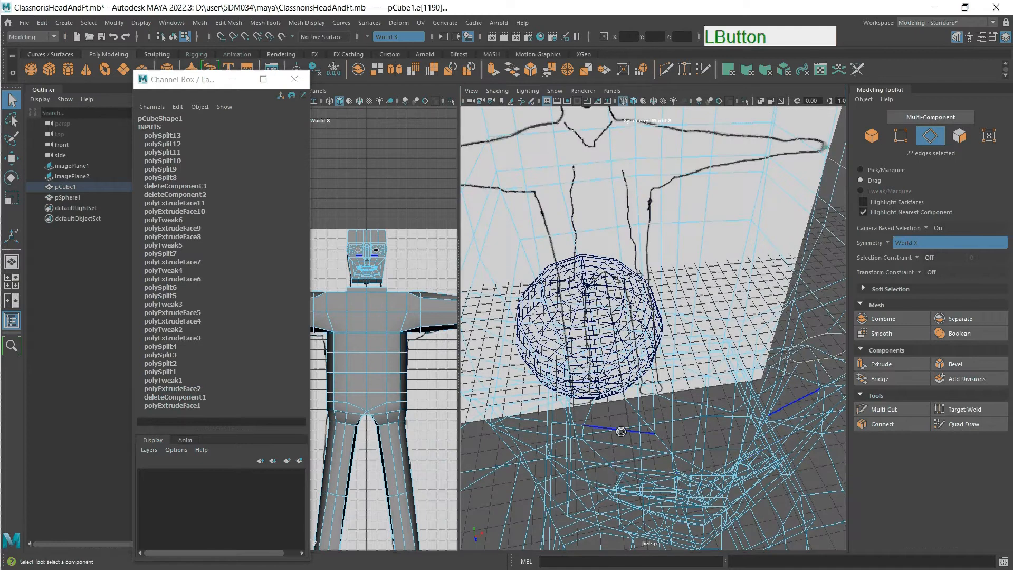
pyautogui.keyDown('alt'); pyautogui.moveTo(617, 421); pyautogui.dragTo(649, 414); pyautogui.keyUp('alt')
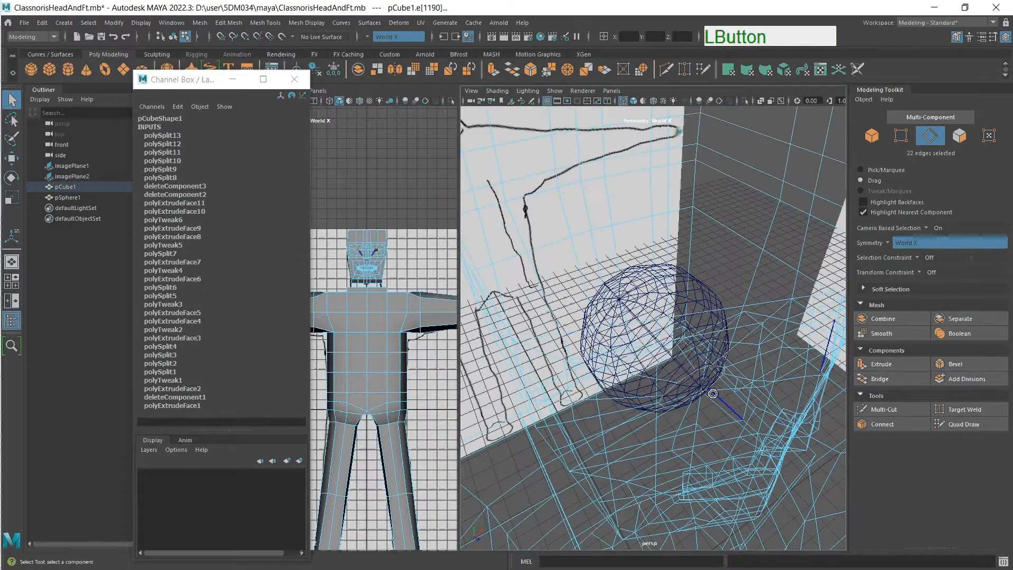
pyautogui.scroll(2, 712, 394)
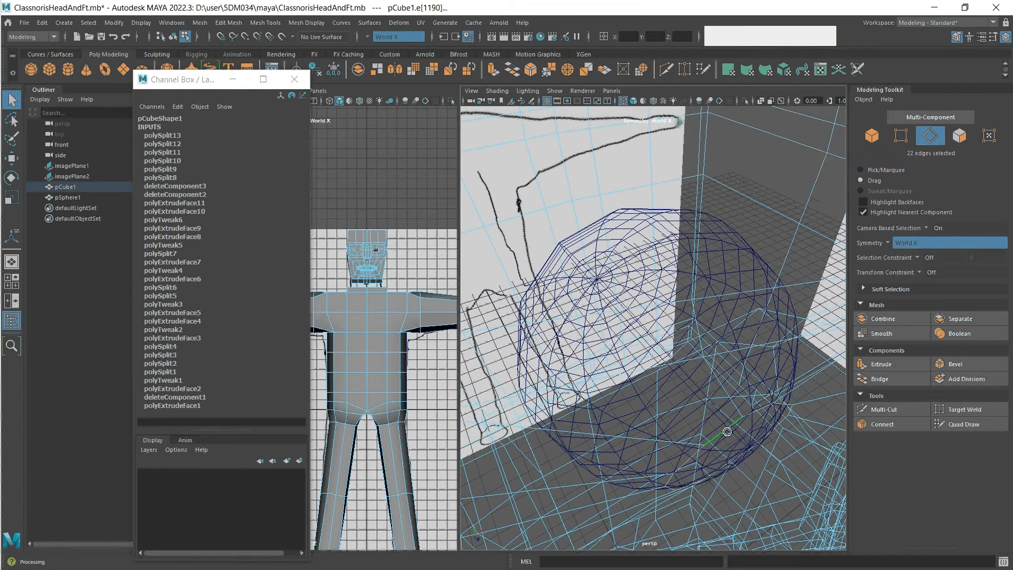
pyautogui.click(727, 431)
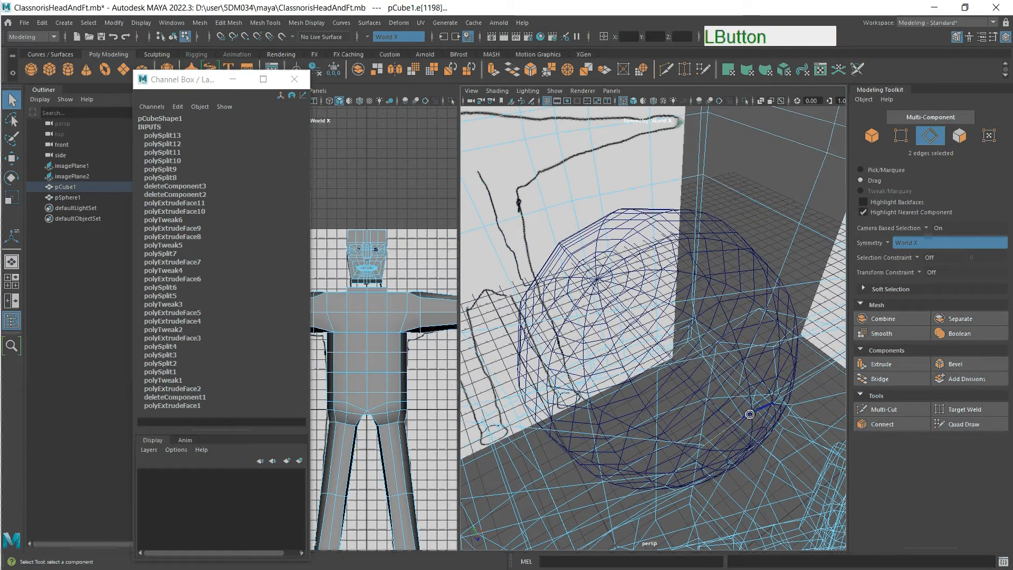
pyautogui.keyDown('shift'); pyautogui.click(750, 415); pyautogui.keyUp('shift')
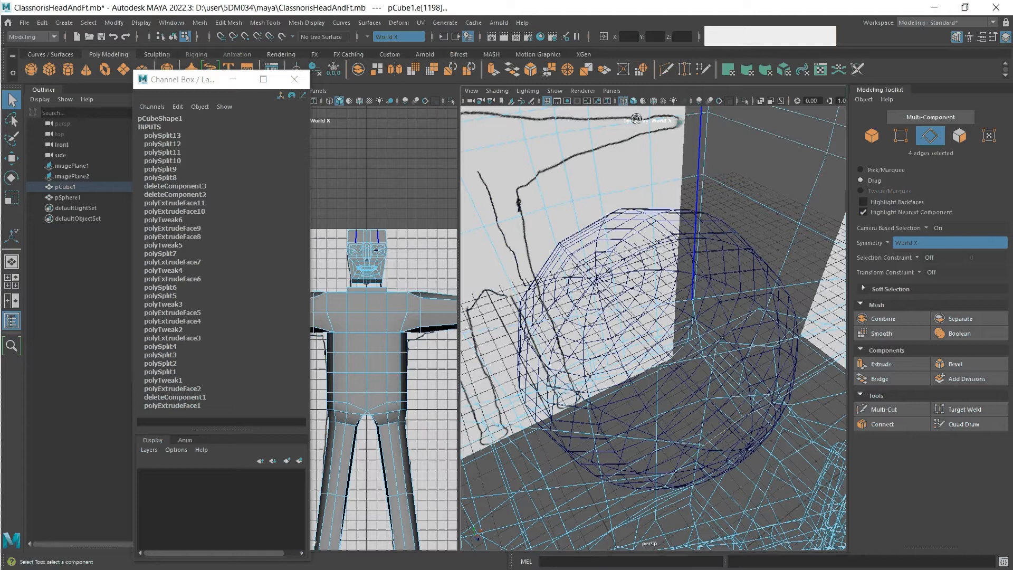
pyautogui.click(633, 100)
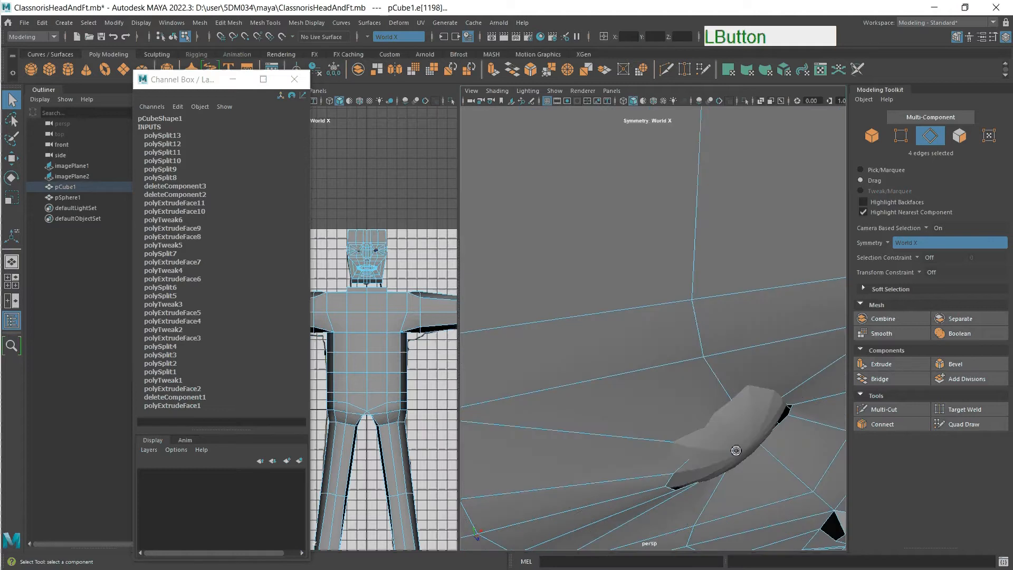
pyautogui.press('w')
pyautogui.moveTo(758, 444); pyautogui.dragTo(768, 449)
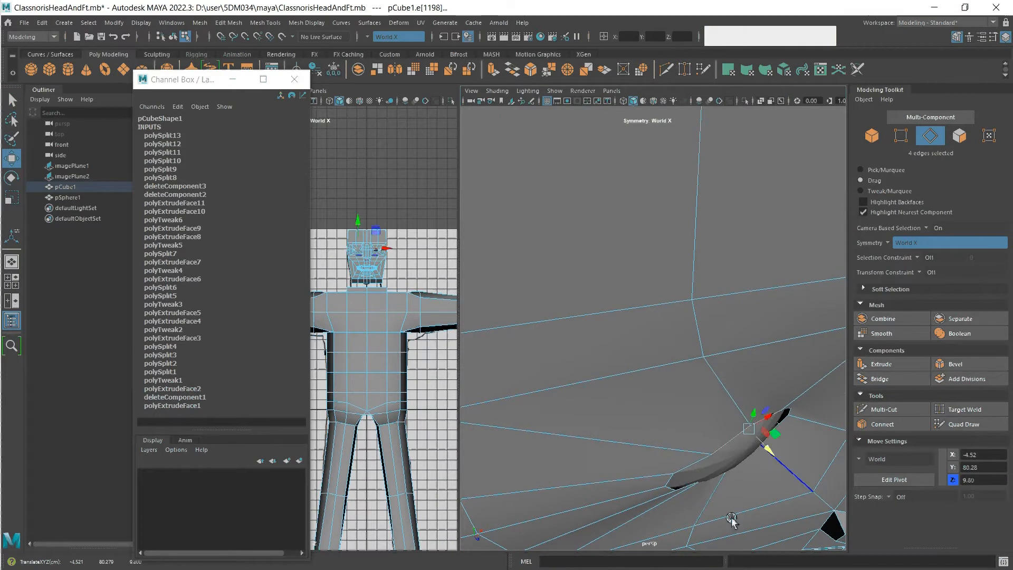
# Select the lower middle edges of the eye socket through the wireframe and move them forward to about Z 9.68.
pyautogui.keyDown('alt'); pyautogui.moveTo(728, 491); pyautogui.dragTo(628, 116); pyautogui.keyUp('alt')
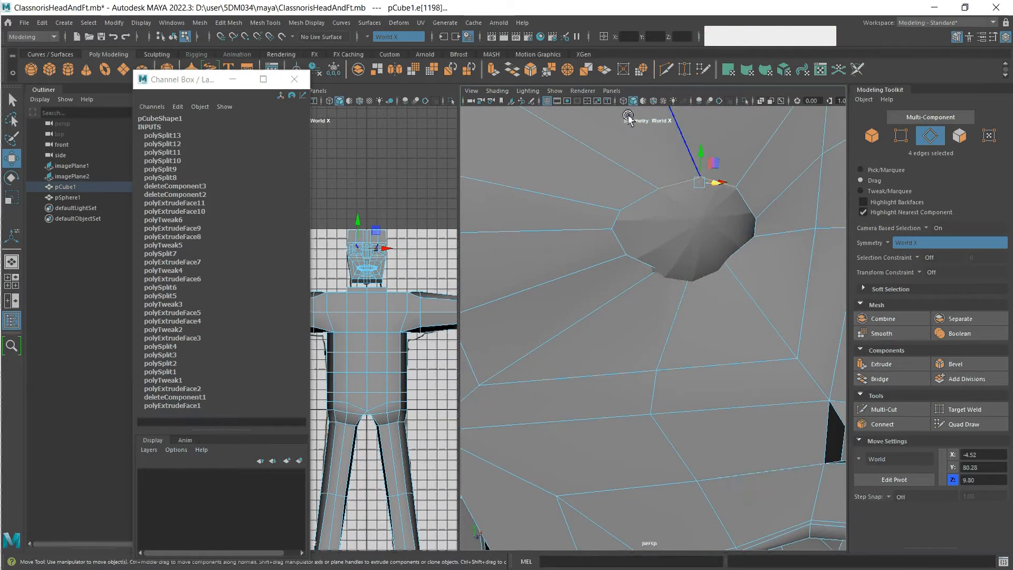
pyautogui.click(624, 101)
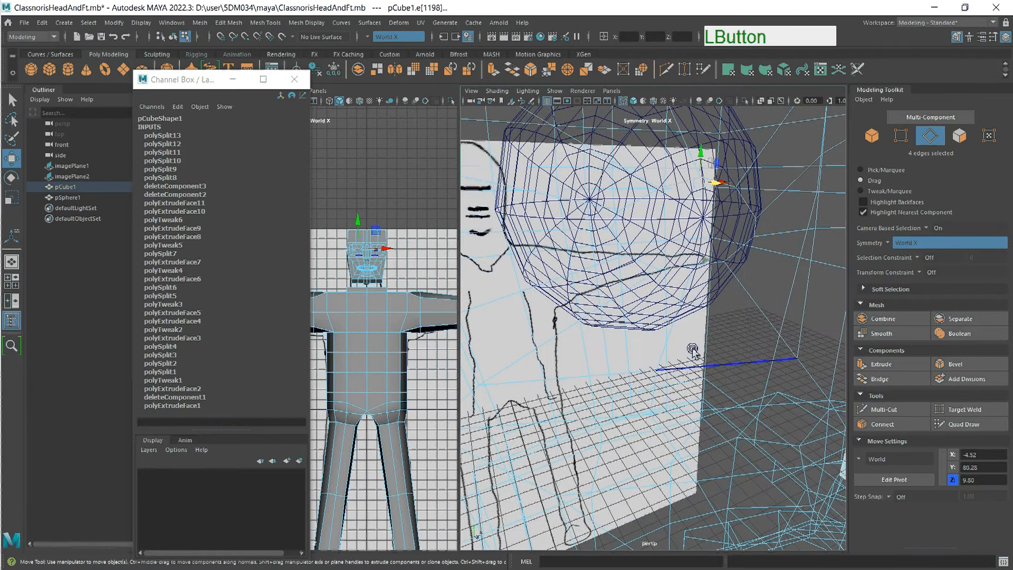
pyautogui.keyDown('alt'); pyautogui.moveTo(692, 351); pyautogui.dragTo(681, 346); pyautogui.keyUp('alt')
pyautogui.click(689, 407)
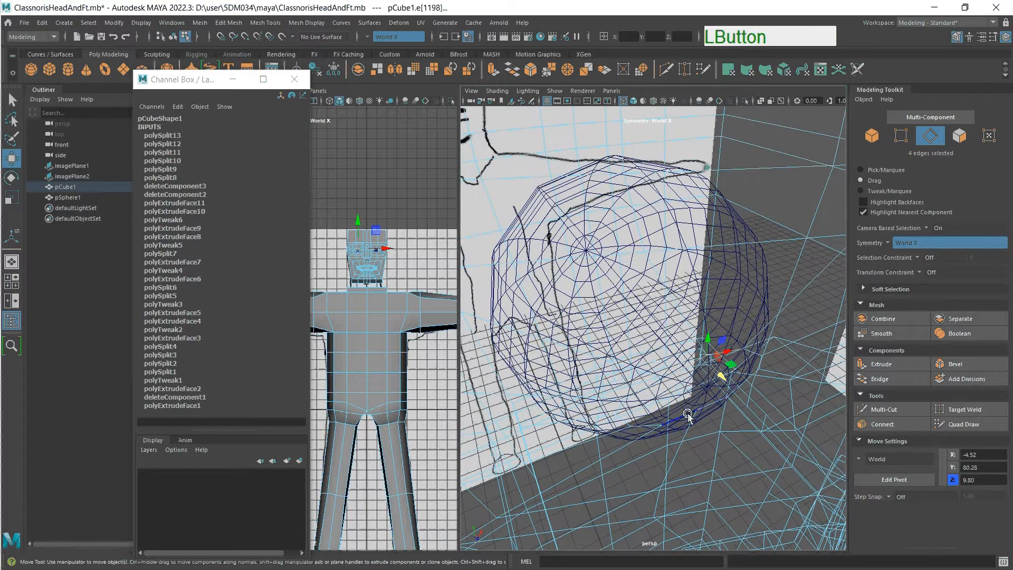
pyautogui.click(714, 435)
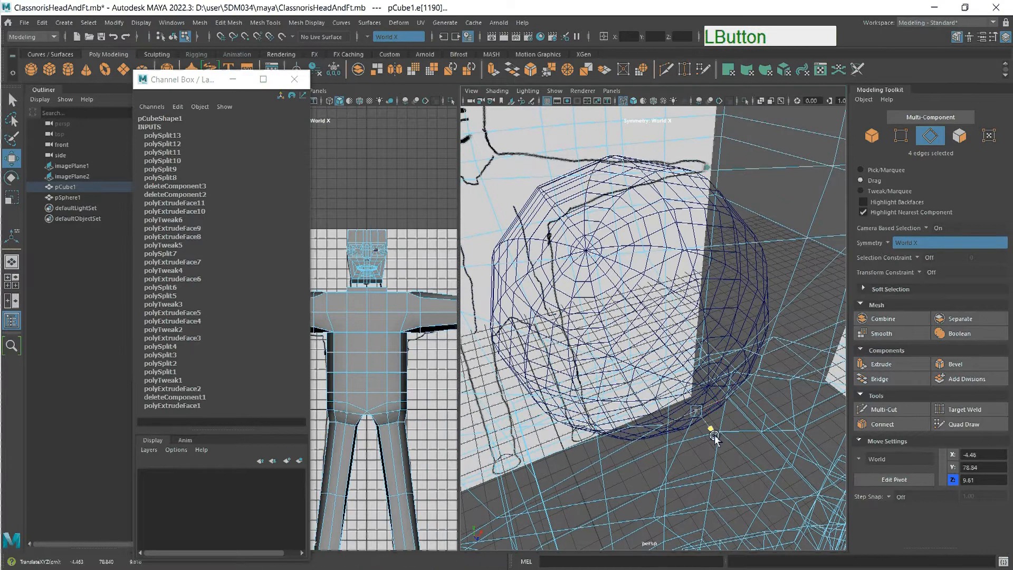
pyautogui.moveTo(715, 434); pyautogui.dragTo(734, 217)
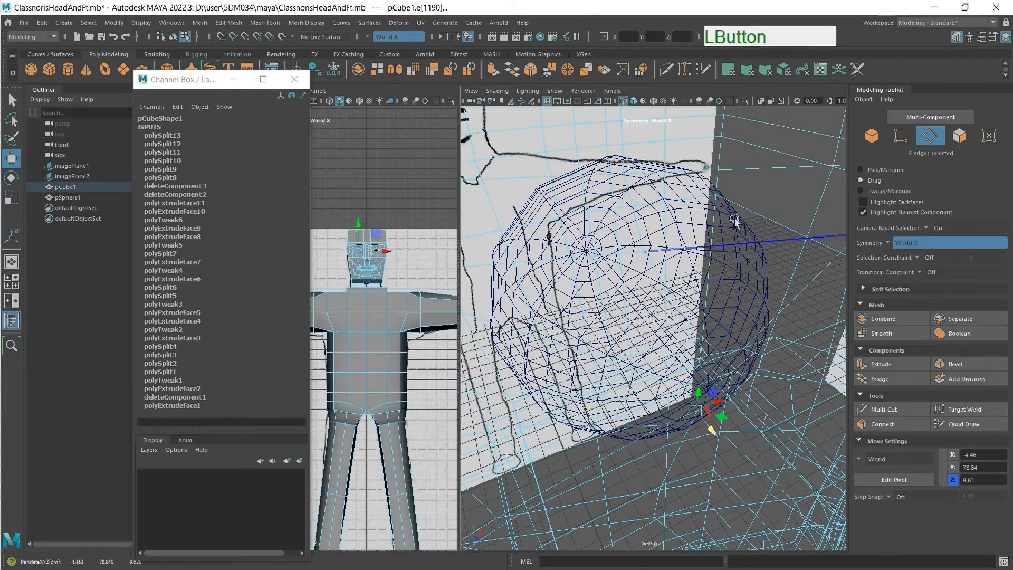
pyautogui.click(633, 100)
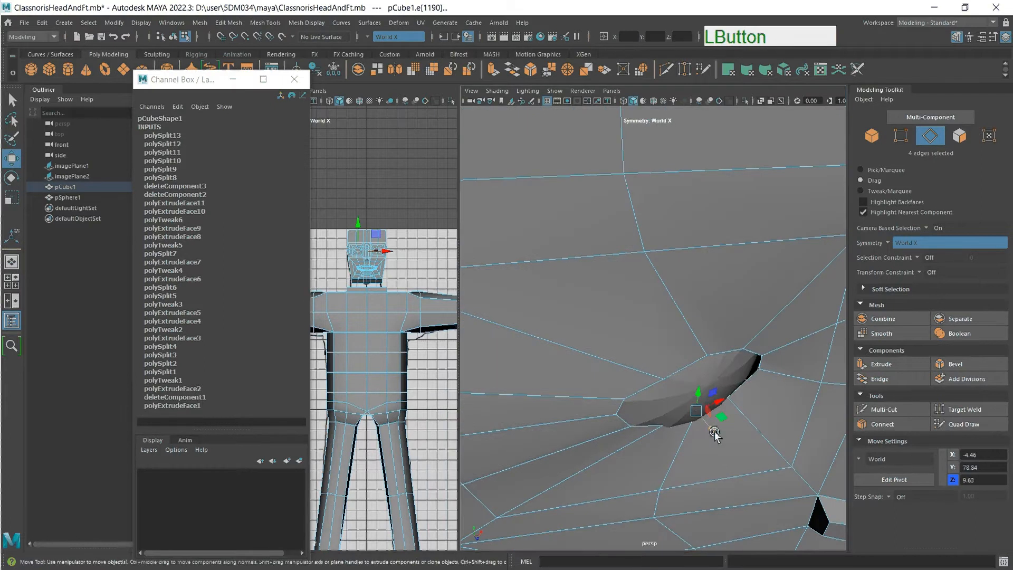
pyautogui.moveTo(714, 434); pyautogui.dragTo(715, 437)
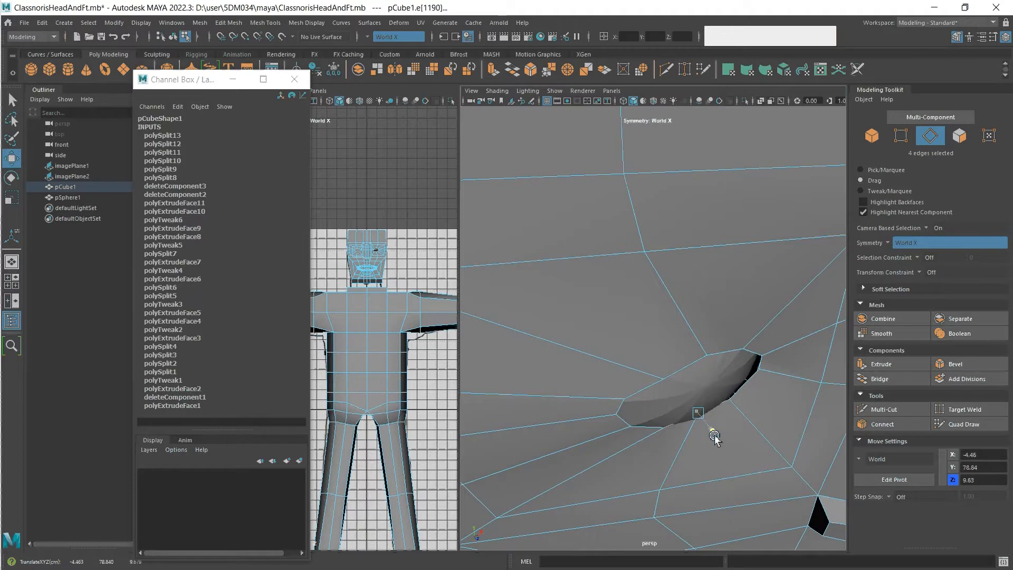
# Push the socket's inner corner edge back to about Z 9.47 and its outer corner edge back to about Z 9.50.
pyautogui.click(764, 365)
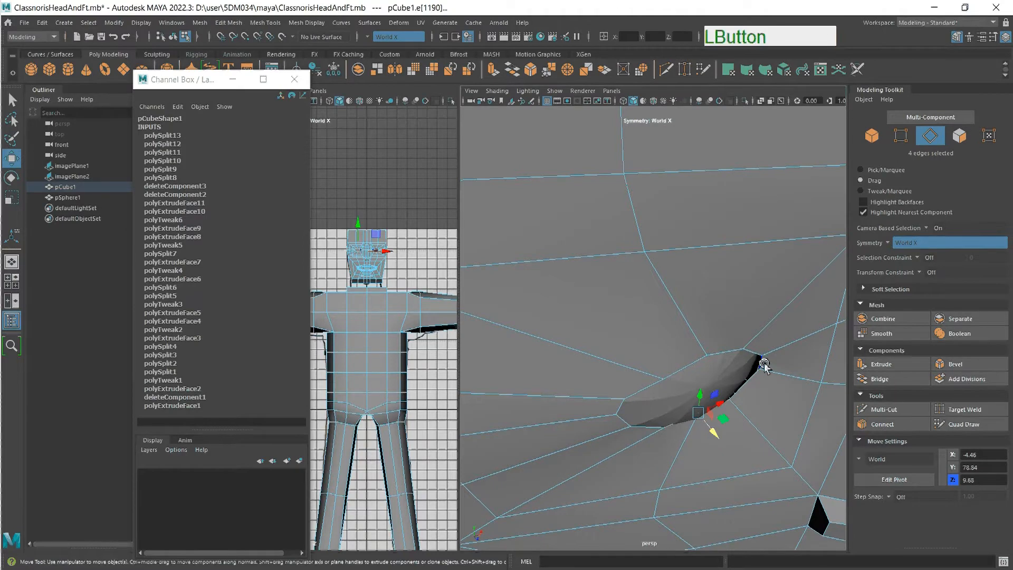
pyautogui.moveTo(782, 385); pyautogui.dragTo(776, 379)
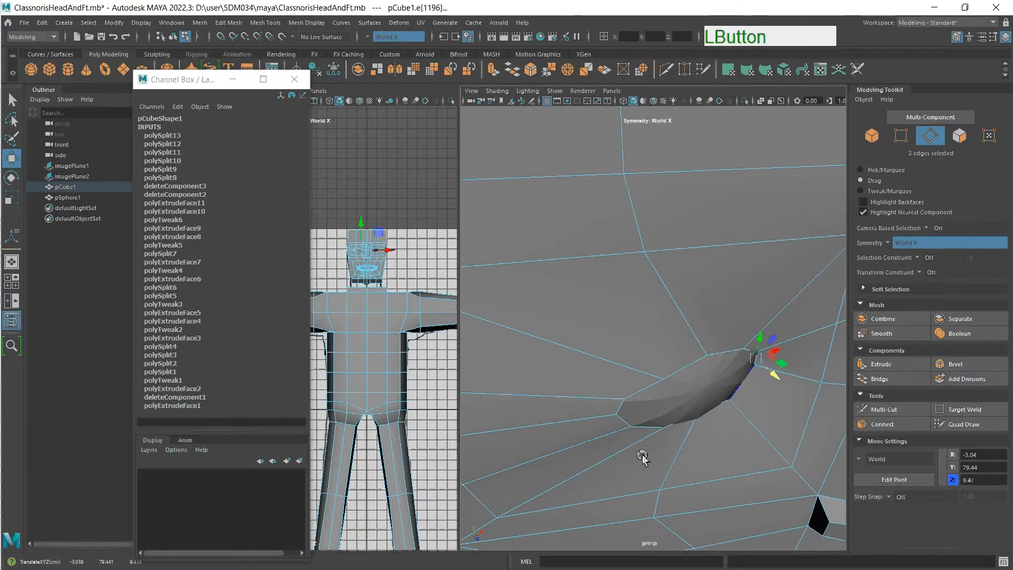
pyautogui.click(623, 419)
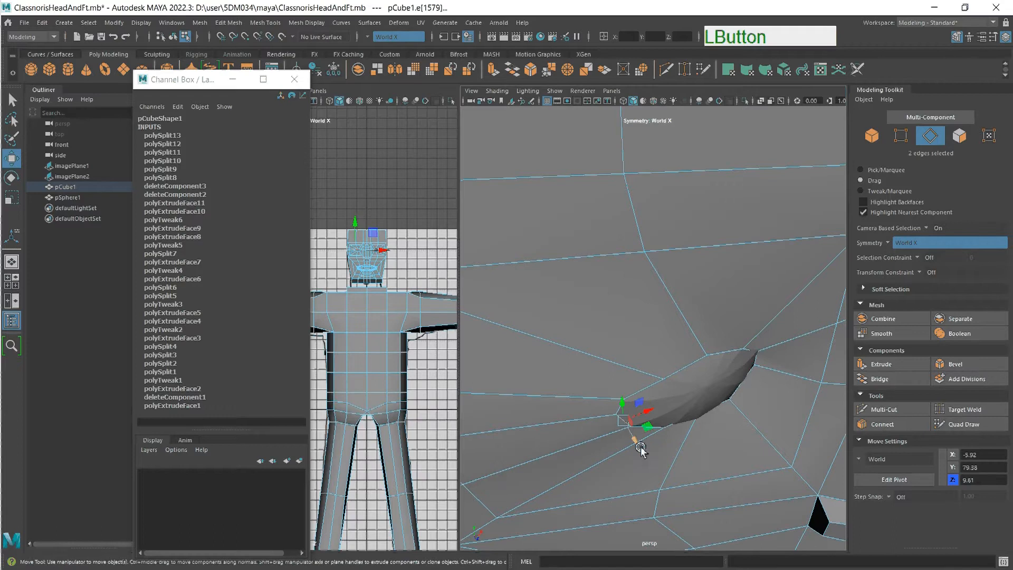
pyautogui.moveTo(640, 443); pyautogui.dragTo(633, 438)
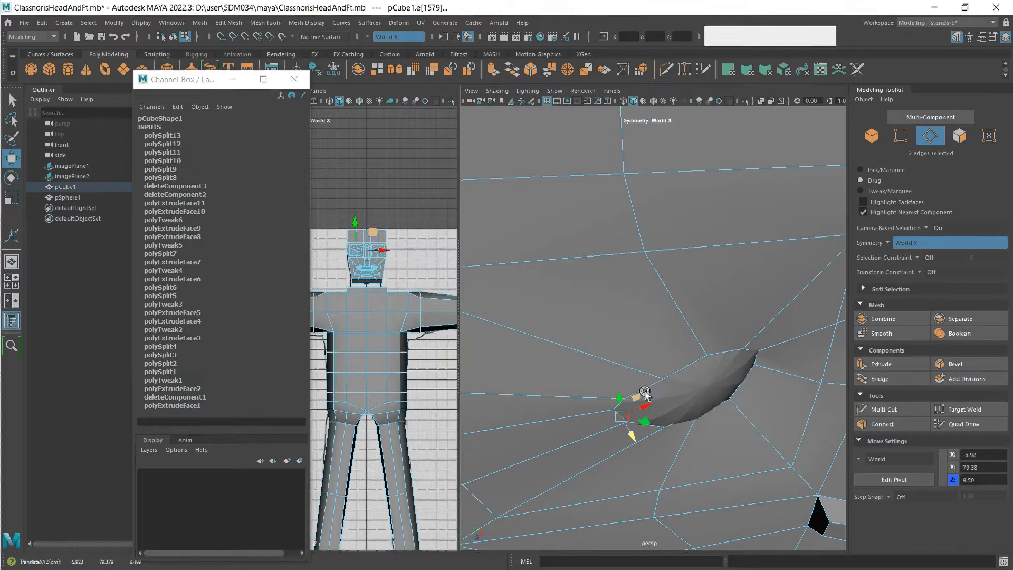
# Push the upper edge beside the socket's outer corner back to about Z 9.46.
pyautogui.click(648, 390)
pyautogui.moveTo(654, 407); pyautogui.dragTo(629, 420)
pyautogui.click(625, 412)
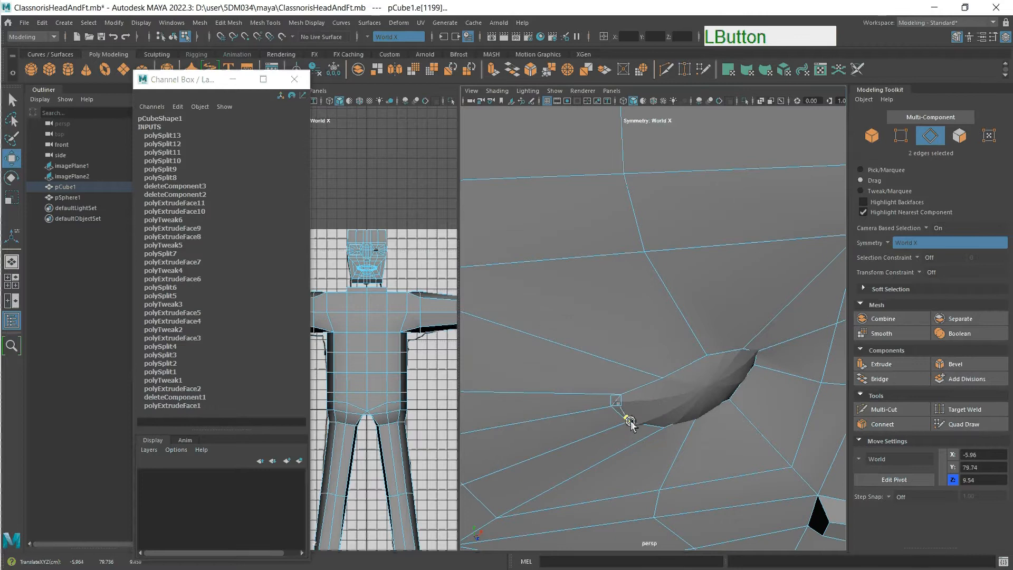
# Move the upper edge near the socket's inner corner back to about Z 9.79 and the lower edge near it to about Z 9.62.
pyautogui.click(738, 472)
pyautogui.click(736, 428)
pyautogui.keyDown('alt'); pyautogui.moveTo(736, 432); pyautogui.dragTo(712, 424); pyautogui.keyUp('alt')
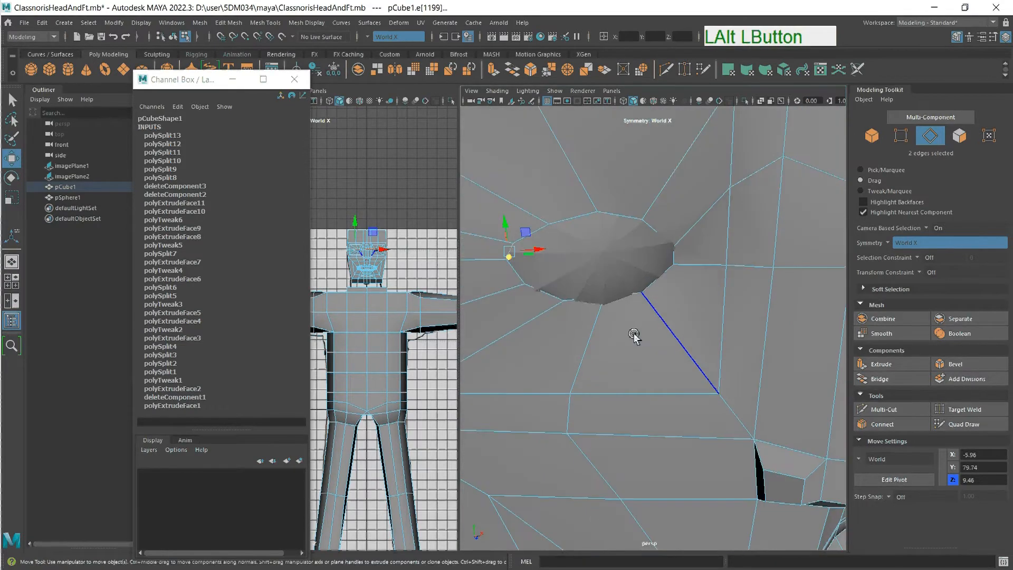
pyautogui.click(627, 333)
pyautogui.click(605, 381)
pyautogui.click(602, 351)
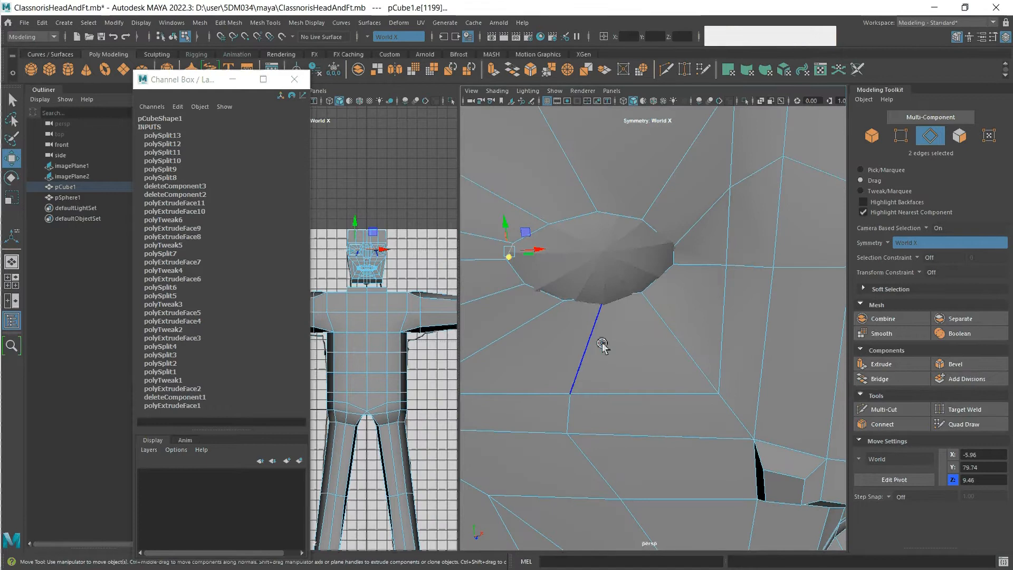
pyautogui.click(649, 319)
pyautogui.click(700, 268)
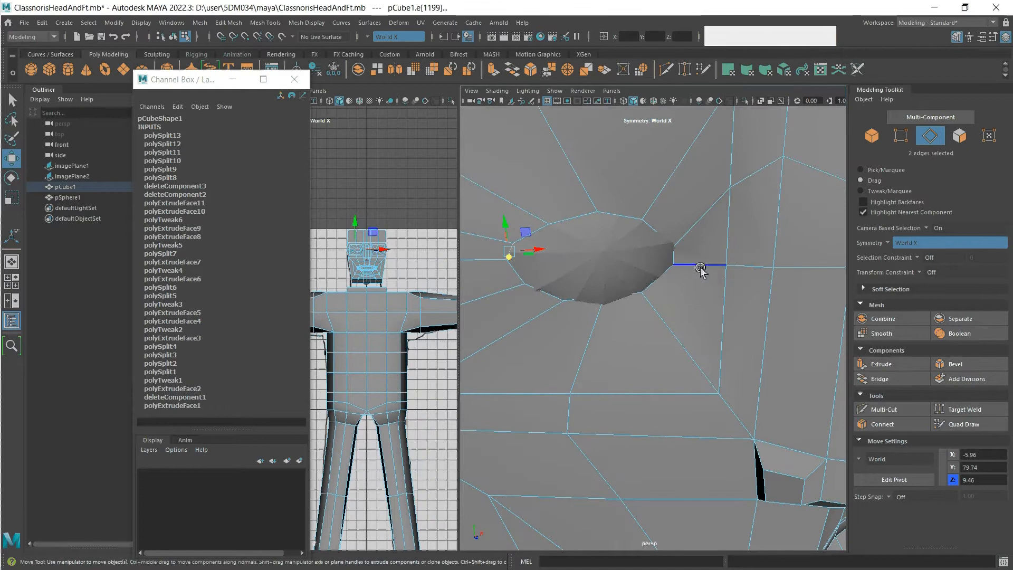
pyautogui.click(662, 234)
pyautogui.moveTo(675, 245); pyautogui.dragTo(674, 240)
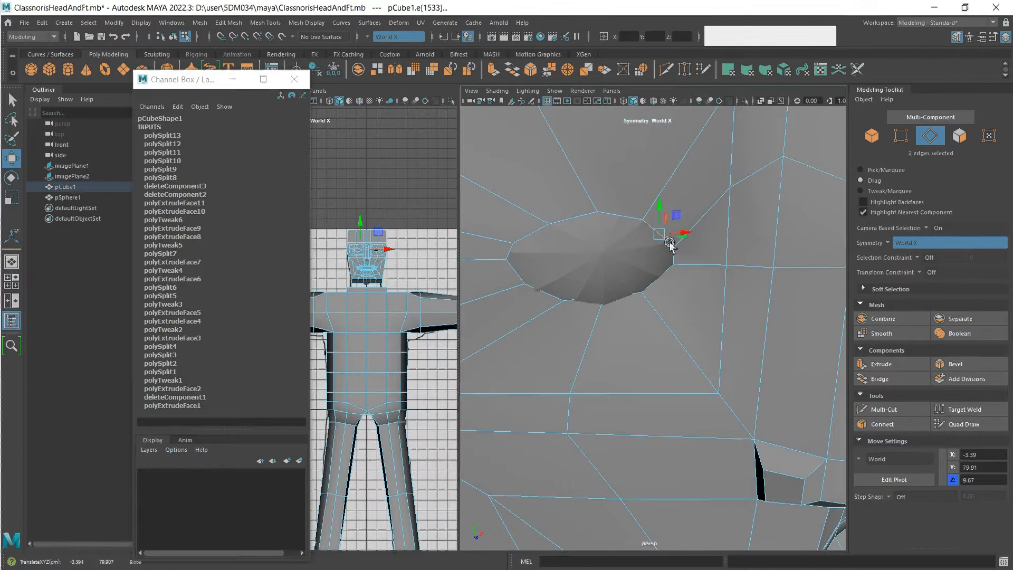
pyautogui.moveTo(672, 243)
pyautogui.mouseDown()
pyautogui.moveTo(669, 236)
pyautogui.moveTo(677, 254)
pyautogui.moveTo(669, 240)
pyautogui.mouseUp()
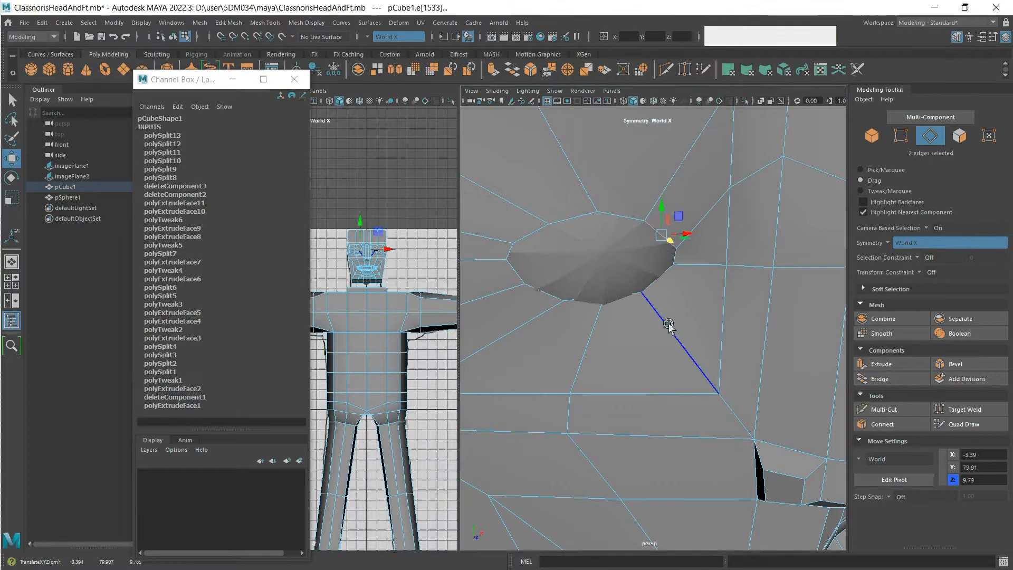
pyautogui.click(656, 285)
pyautogui.moveTo(659, 283); pyautogui.dragTo(668, 286)
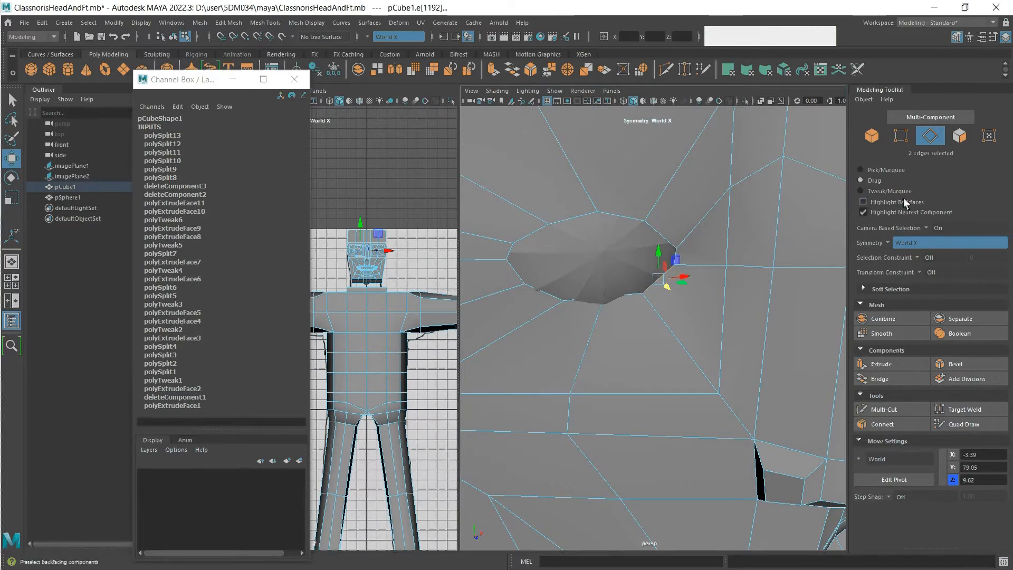
# Switch to vertex editing and move the eye socket's bottom middle vertex forward to about Z 9.74.
pyautogui.click(901, 138)
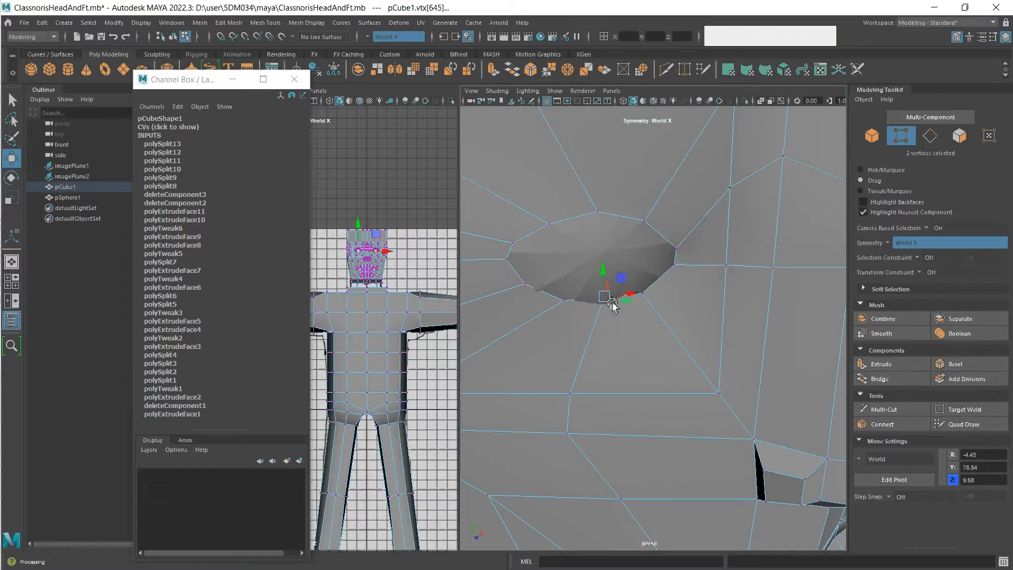
pyautogui.click(624, 100)
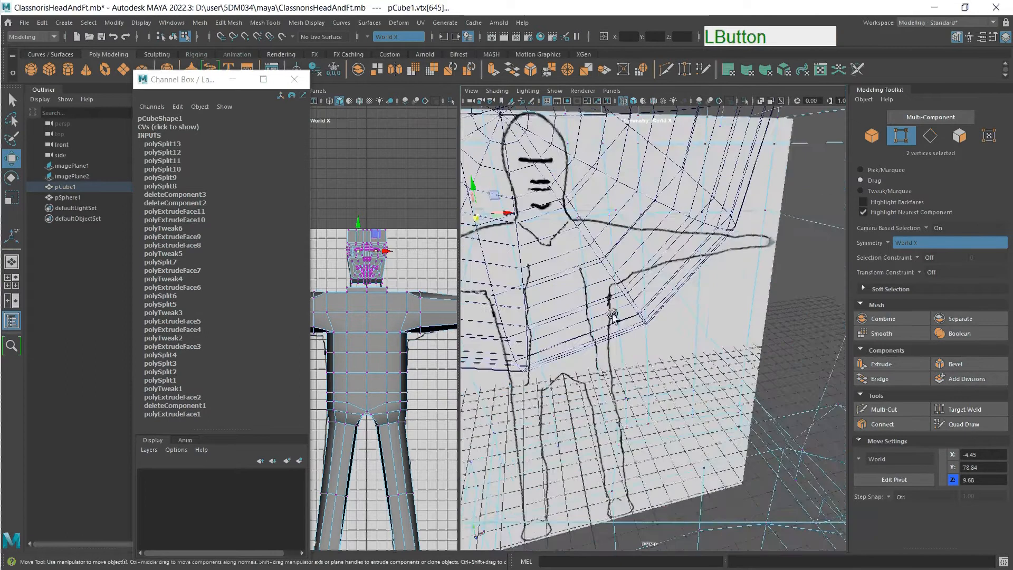
pyautogui.keyDown('alt'); pyautogui.moveTo(612, 316); pyautogui.dragTo(639, 323); pyautogui.keyUp('alt')
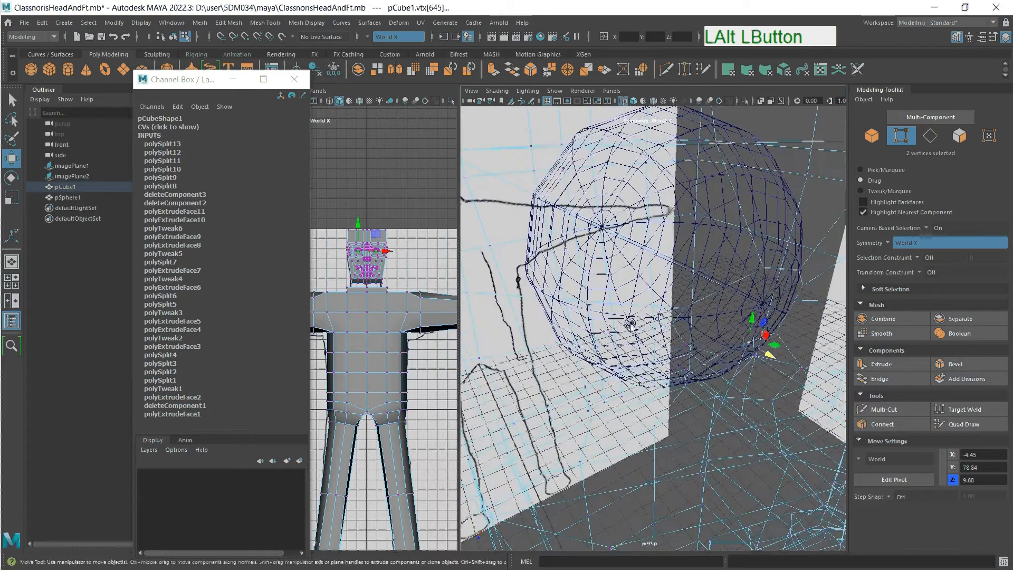
pyautogui.scroll(3, 754, 348)
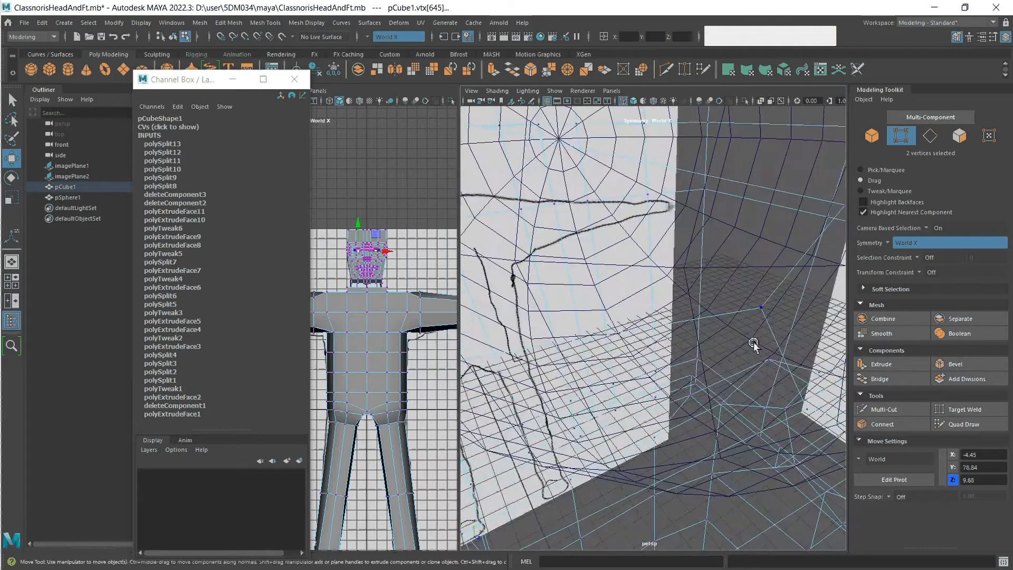
pyautogui.keyDown('alt'); pyautogui.moveTo(764, 395); pyautogui.dragTo(725, 375, button='middle'); pyautogui.keyUp('alt')
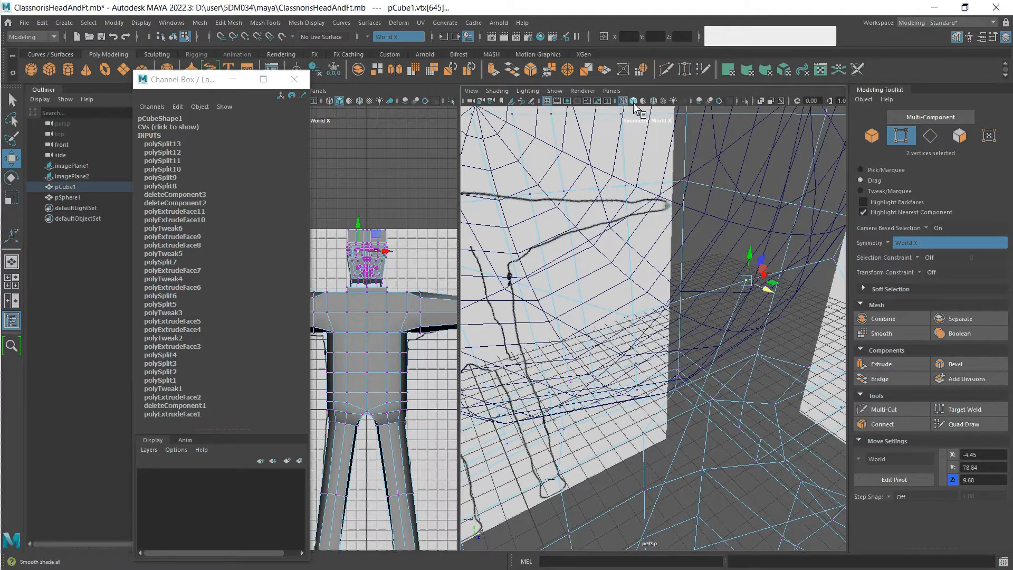
pyautogui.click(775, 321)
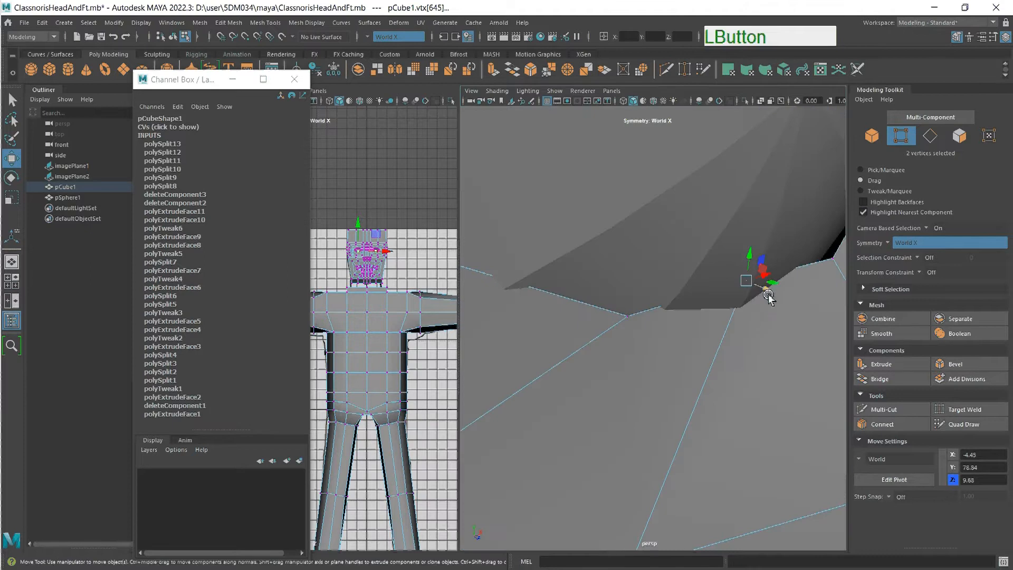
pyautogui.moveTo(767, 292); pyautogui.dragTo(777, 302)
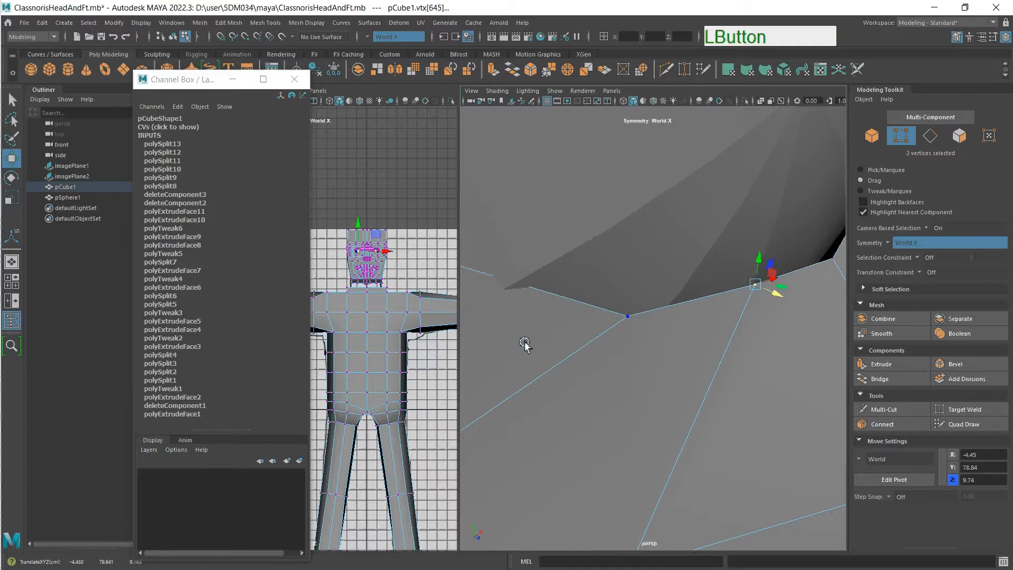
# Select the two lower rim vertices near the socket's outer corner and move them forward to about Z 9.61.
pyautogui.scroll(-4, 525, 340)
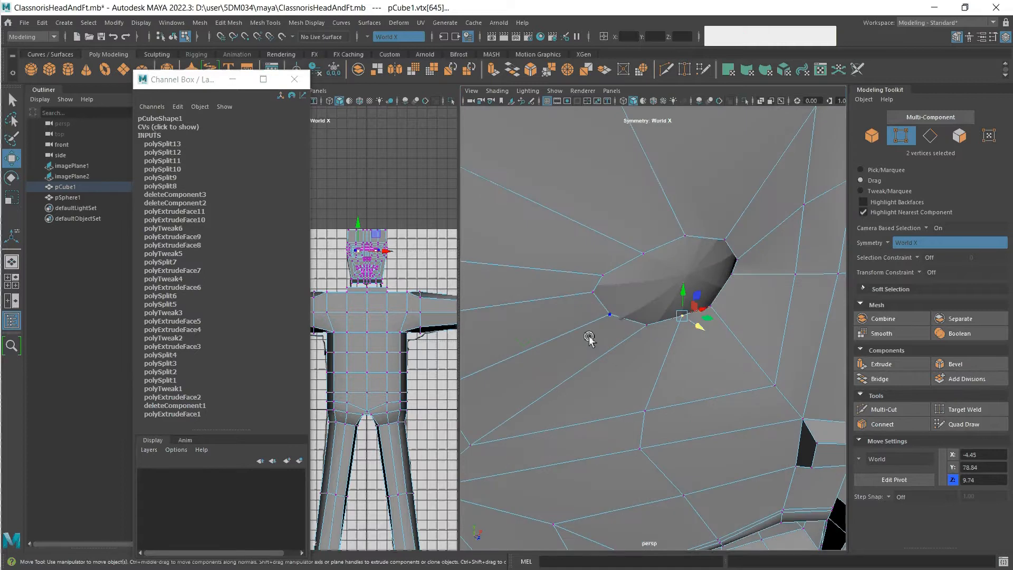
pyautogui.click(611, 318)
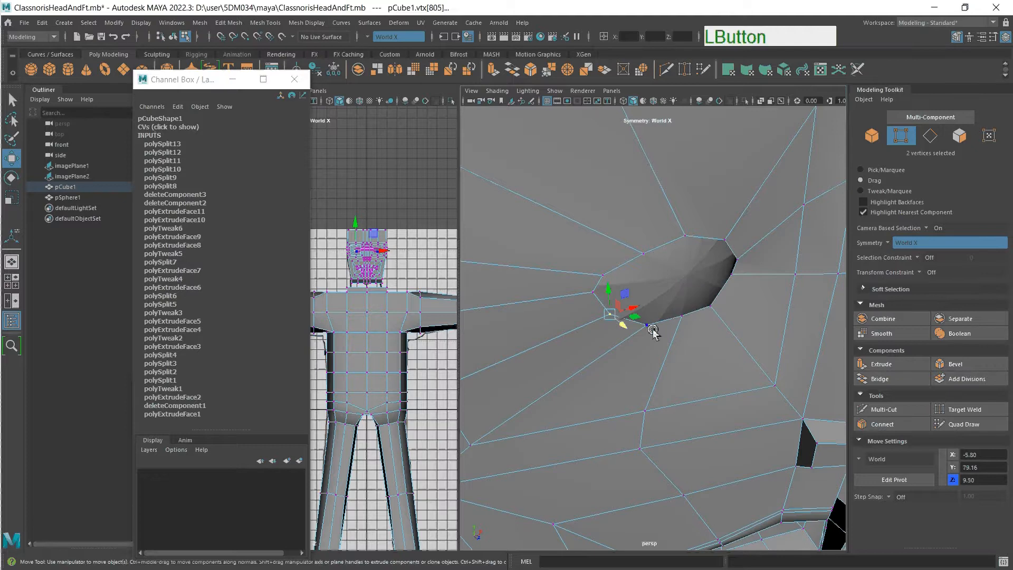
pyautogui.keyDown('shift'); pyautogui.click(638, 334); pyautogui.keyUp('shift')
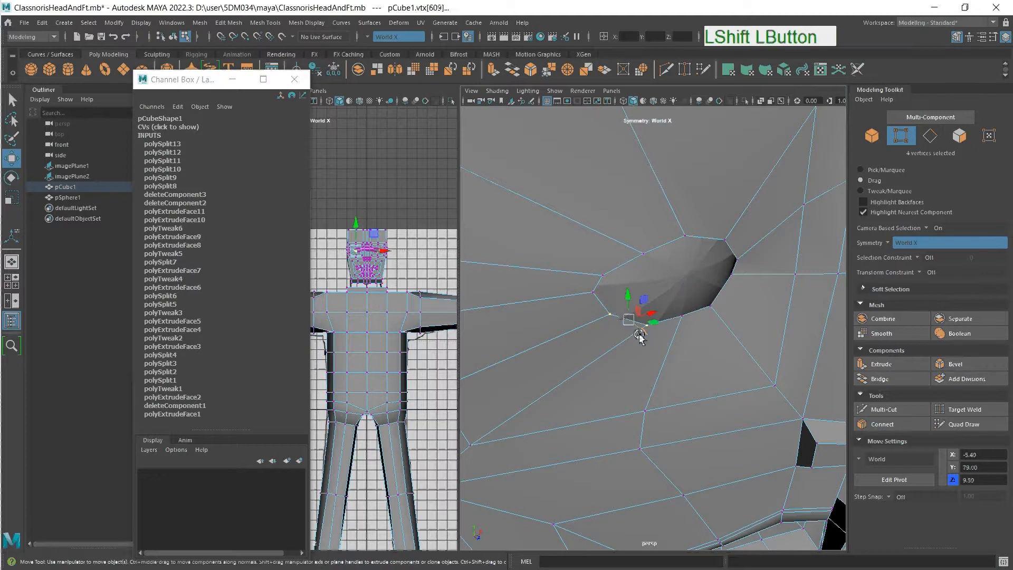
pyautogui.moveTo(642, 334); pyautogui.dragTo(679, 329)
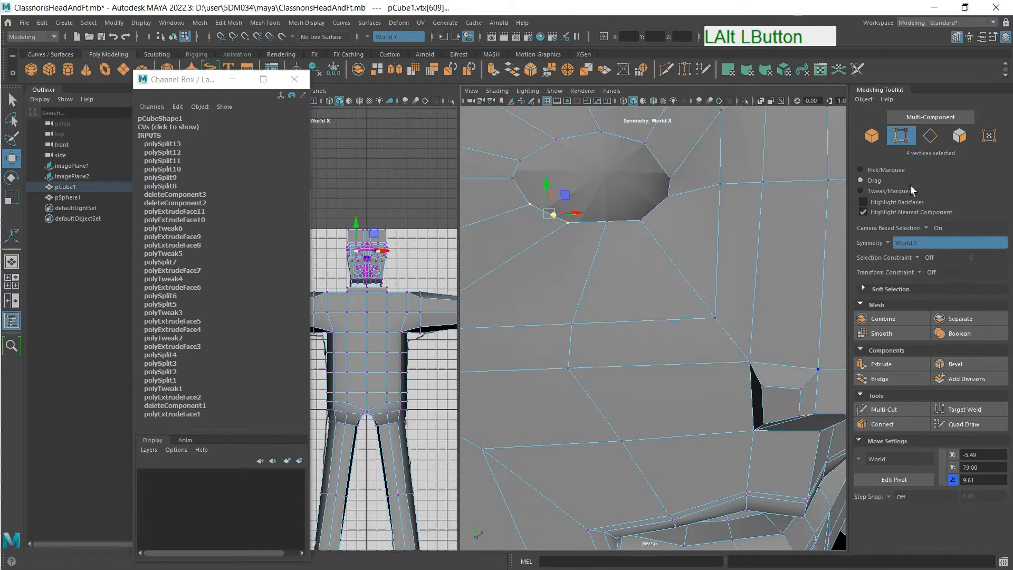
# Insert an edge loop with Multi-Cut close around the outside of the eye socket rim.
pyautogui.click(929, 138)
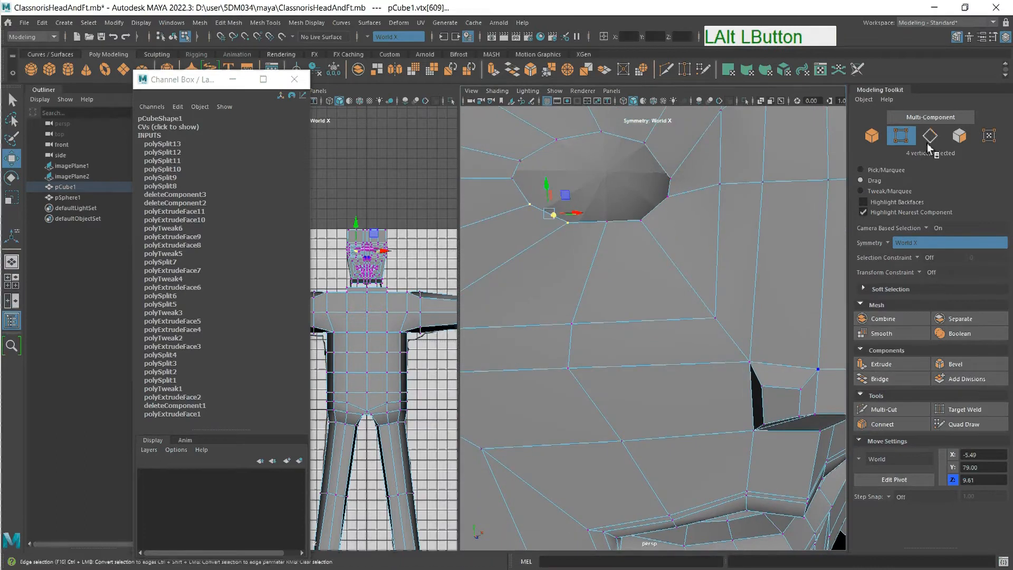
pyautogui.doubleClick(577, 139)
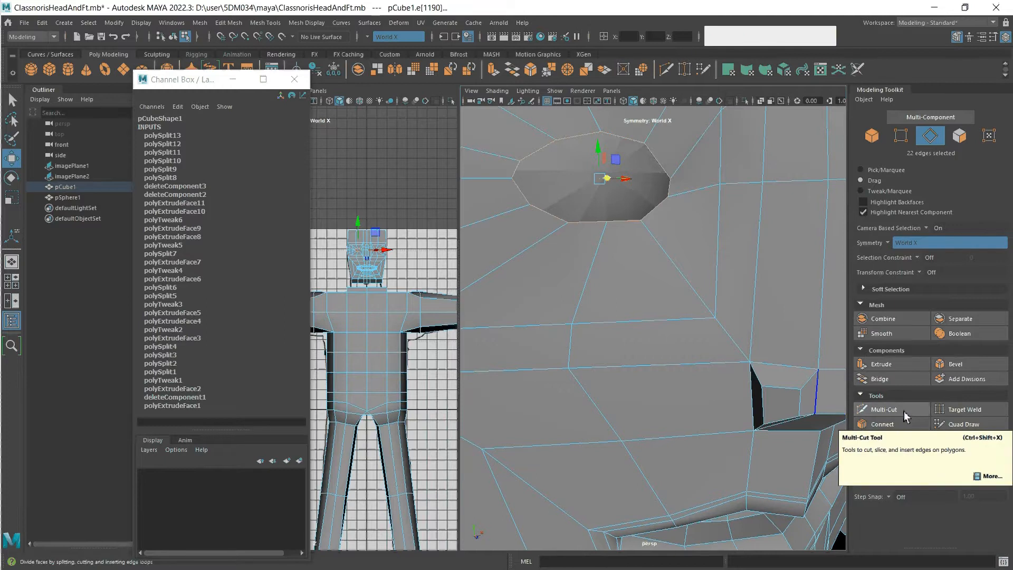
pyautogui.keyDown('alt'); pyautogui.moveTo(691, 253); pyautogui.dragTo(776, 406, button='middle'); pyautogui.keyUp('alt')
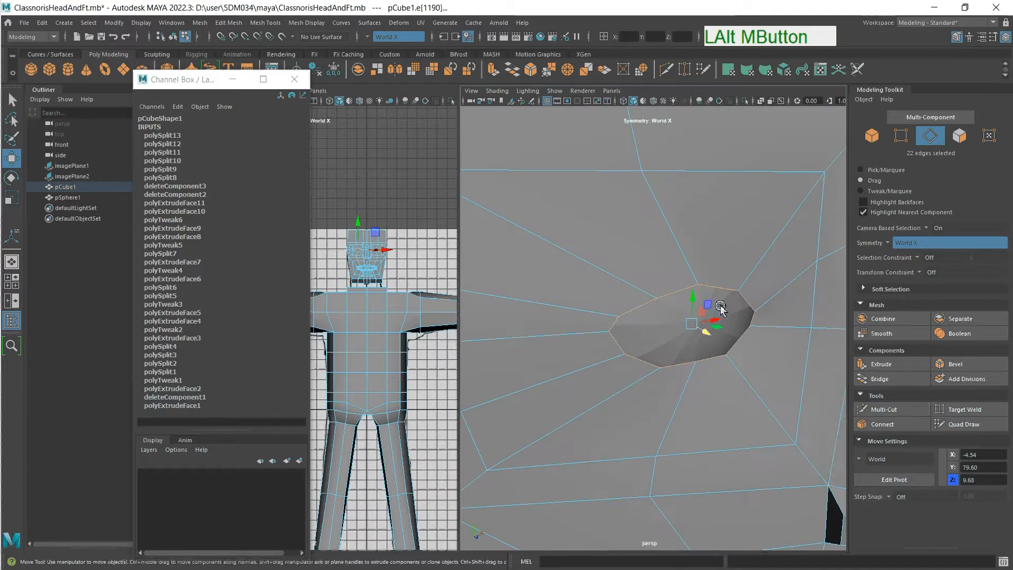
pyautogui.click(900, 412)
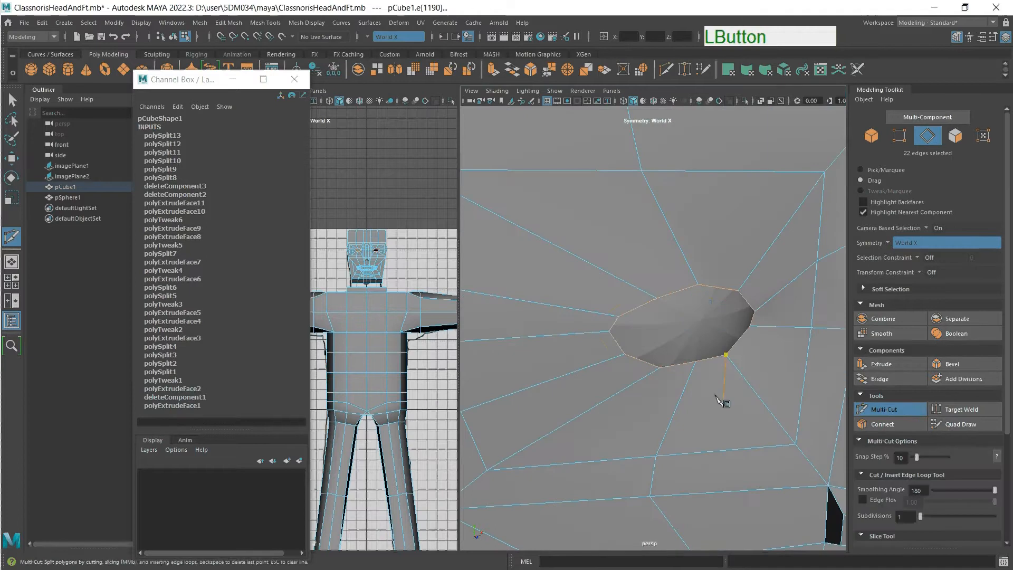
pyautogui.press('ctrl')
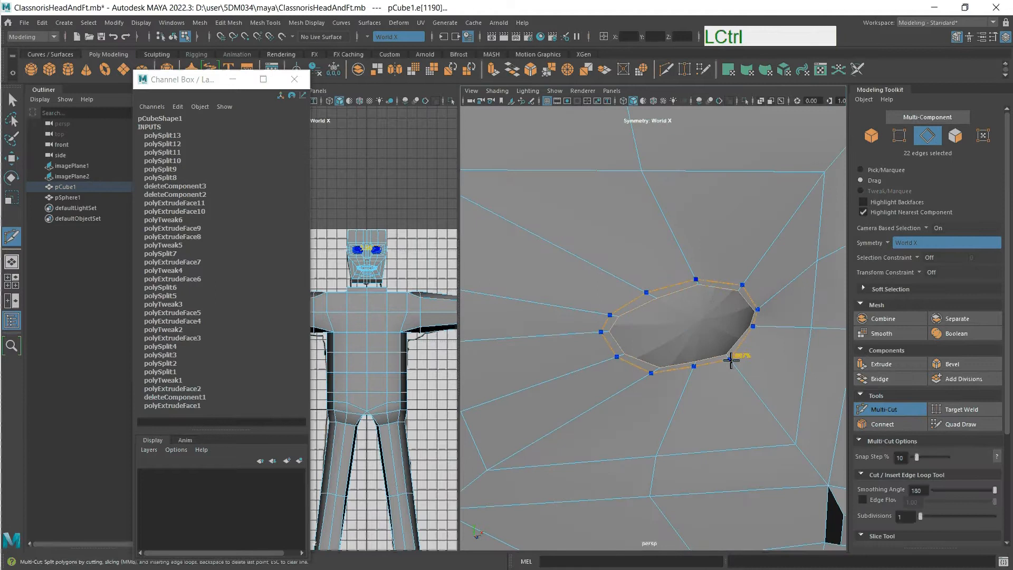
pyautogui.keyDown('ctrl'); pyautogui.click(731, 359); pyautogui.keyUp('ctrl')
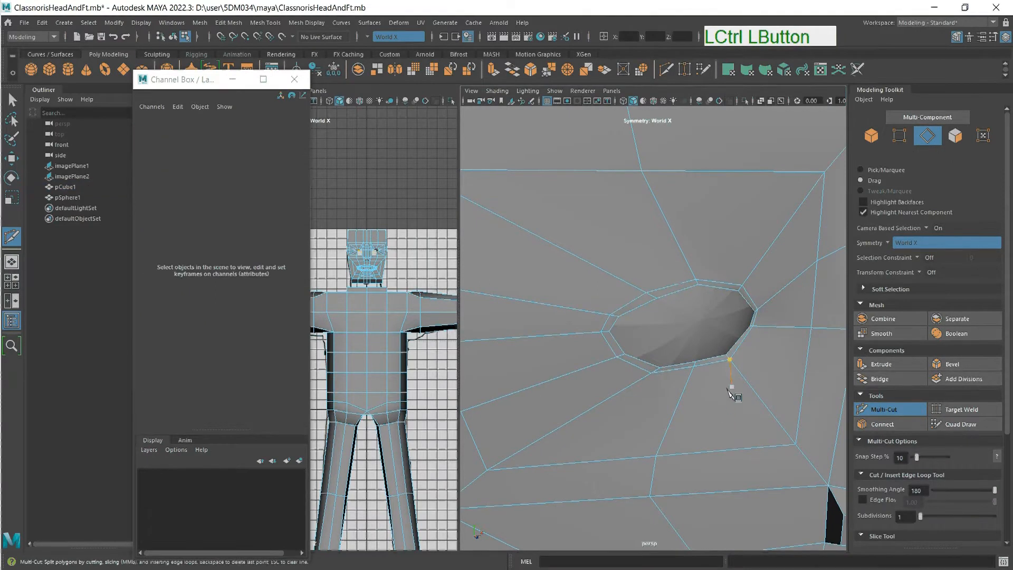
pyautogui.click(884, 409)
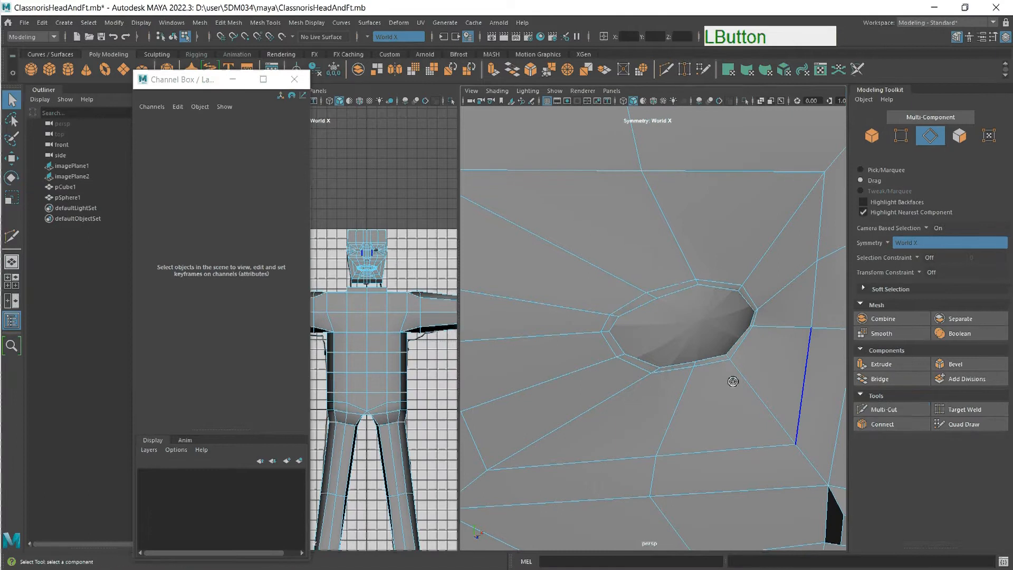
# Select the whole new edge loop around the eye socket and move it forward to about Z 9.77.
pyautogui.doubleClick(683, 284)
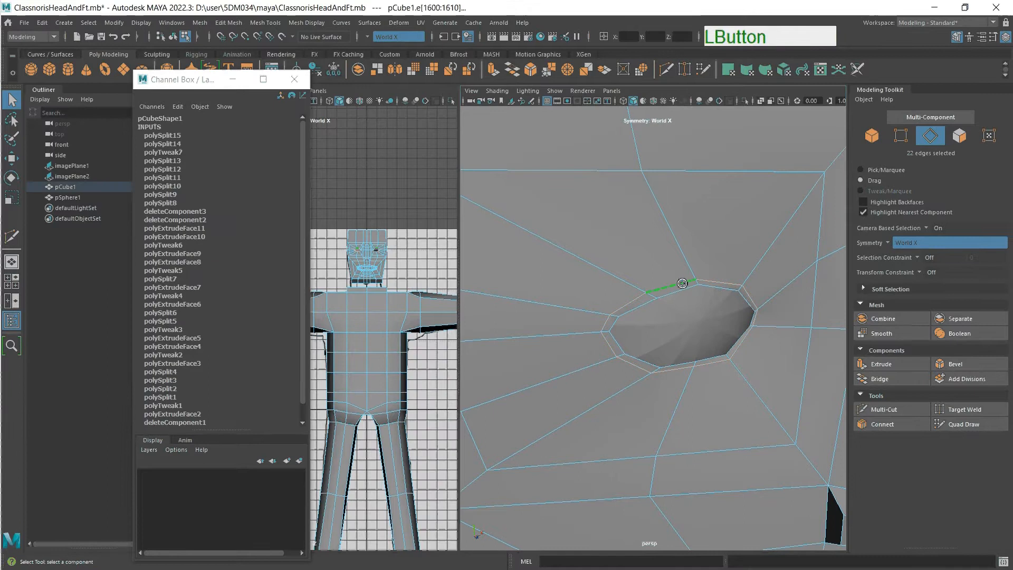
pyautogui.press('w')
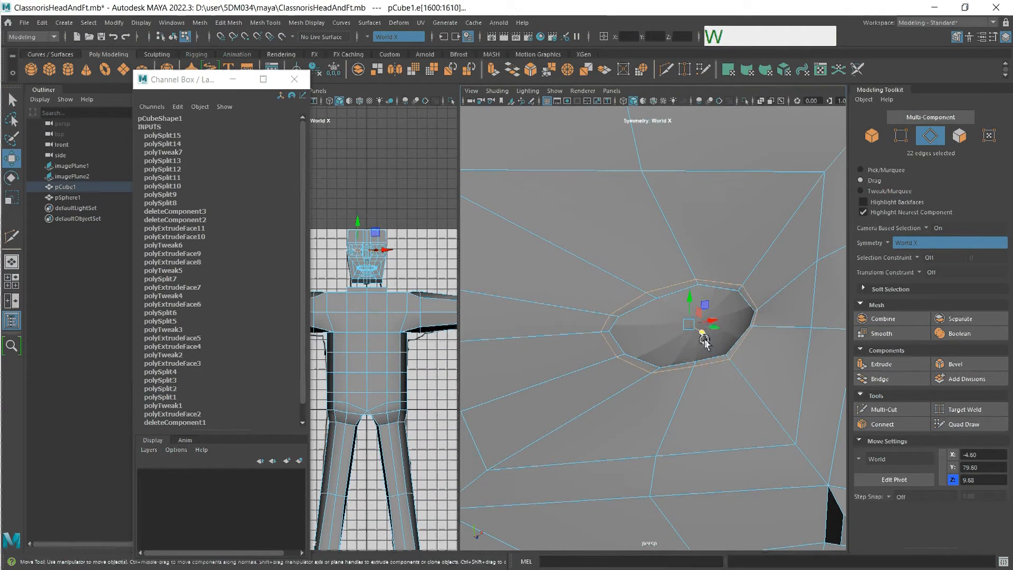
pyautogui.moveTo(705, 336); pyautogui.dragTo(707, 342)
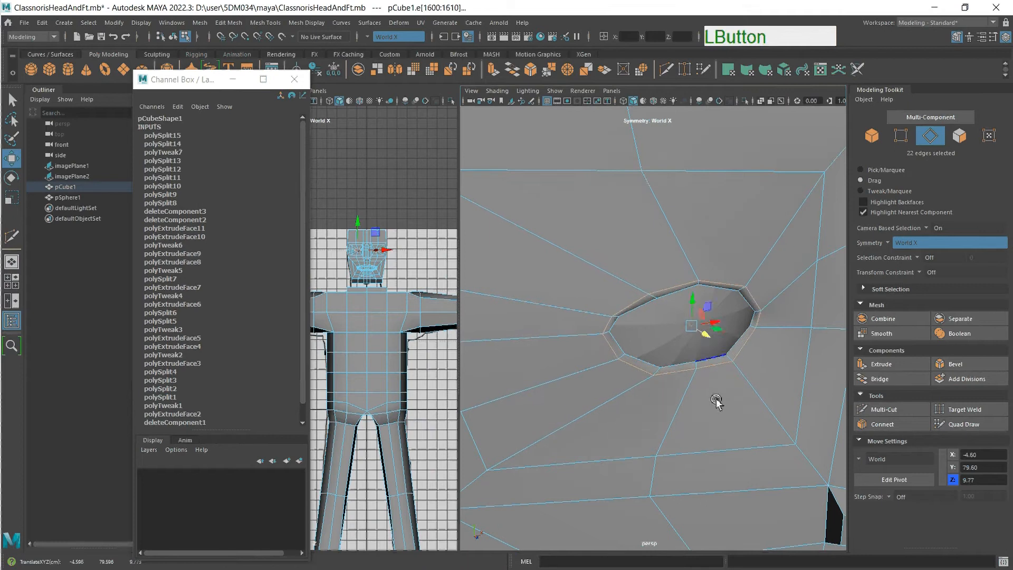
pyautogui.scroll(-3, 703, 403)
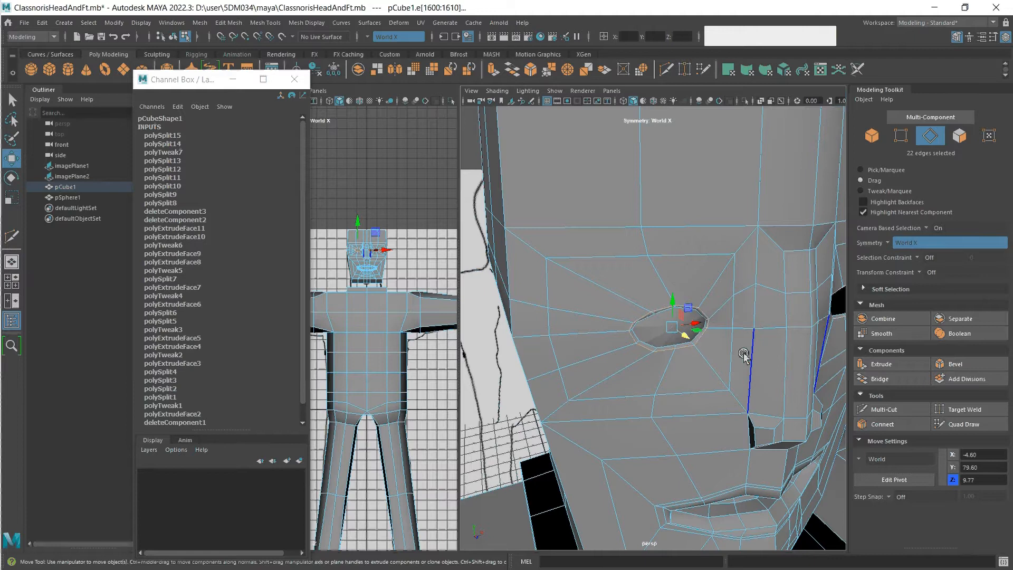
# Insert another edge loop with Multi-Cut around the eye socket, outside the previous one.
pyautogui.click(865, 410)
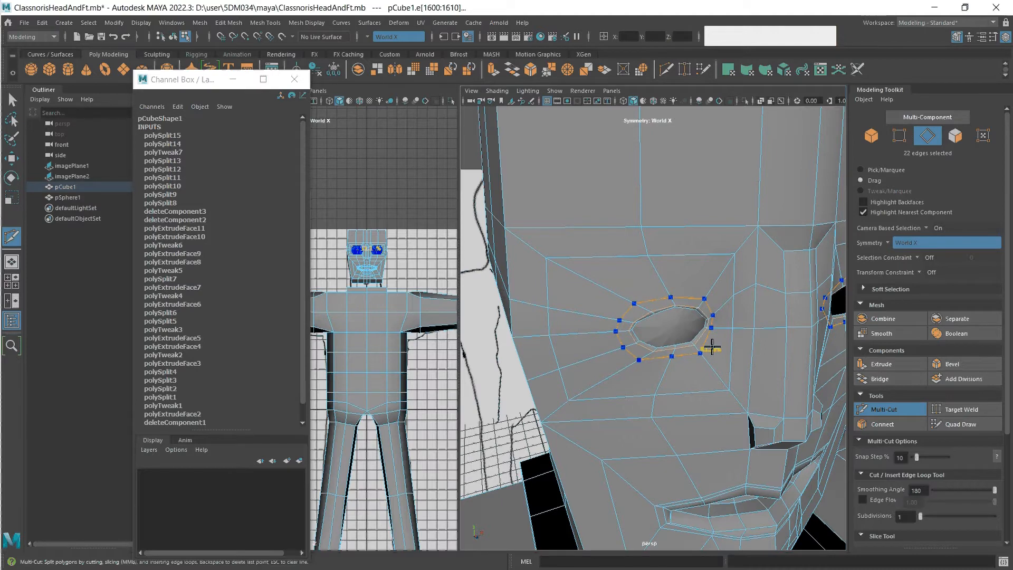
pyautogui.keyDown('ctrl'); pyautogui.click(712, 346); pyautogui.keyUp('ctrl')
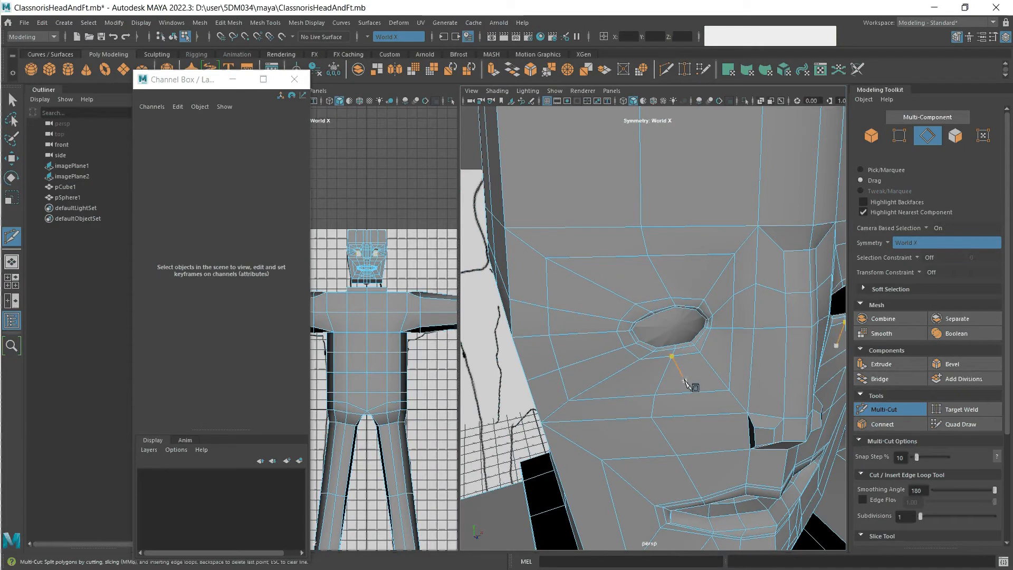
pyautogui.press('Escape')
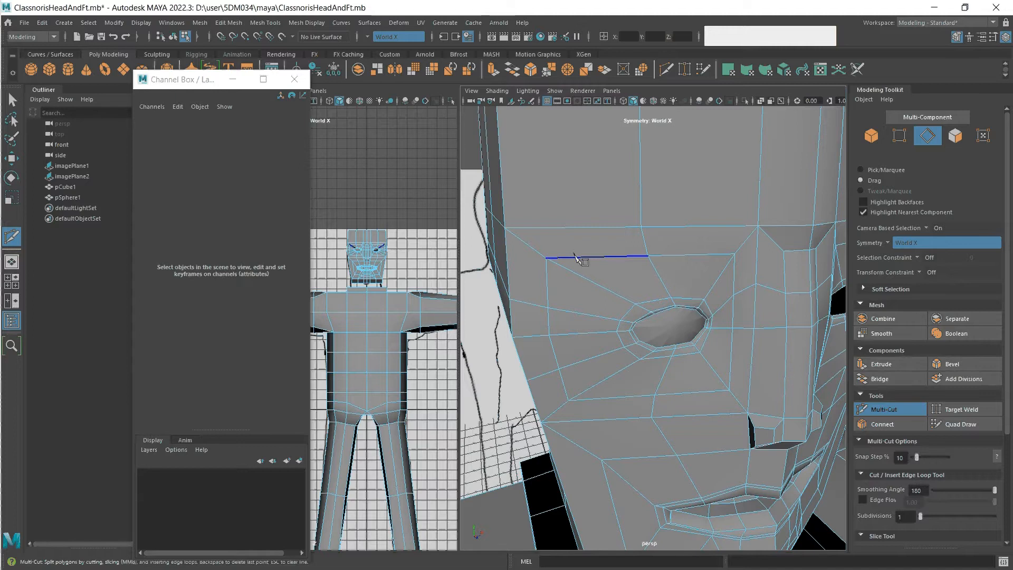
pyautogui.click(890, 410)
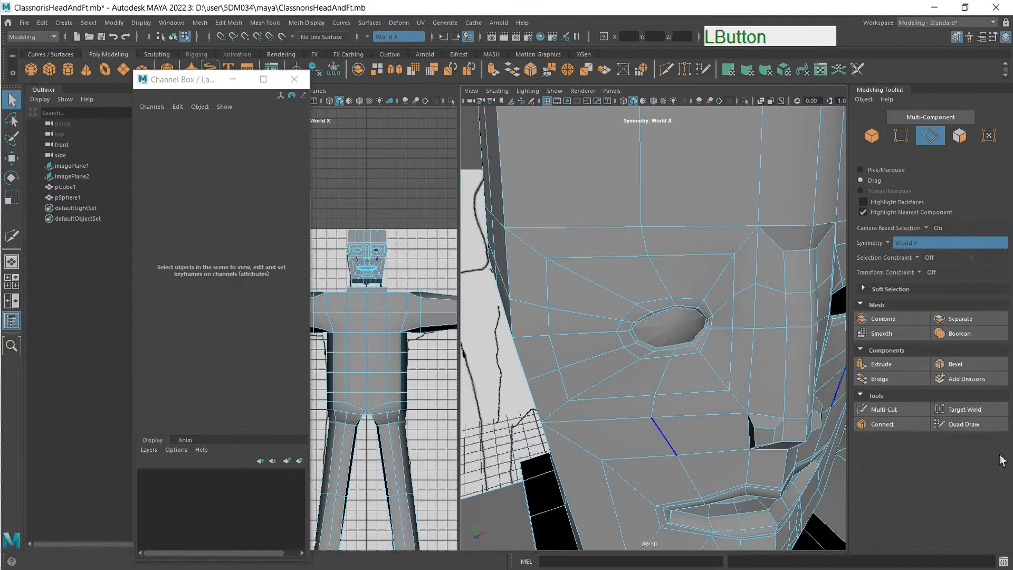
# Relax the mesh with Quad Draw over the brow, around the outer eye and down the cheek beside the mouth.
pyautogui.click(963, 425)
pyautogui.scroll(-4, 705, 338)
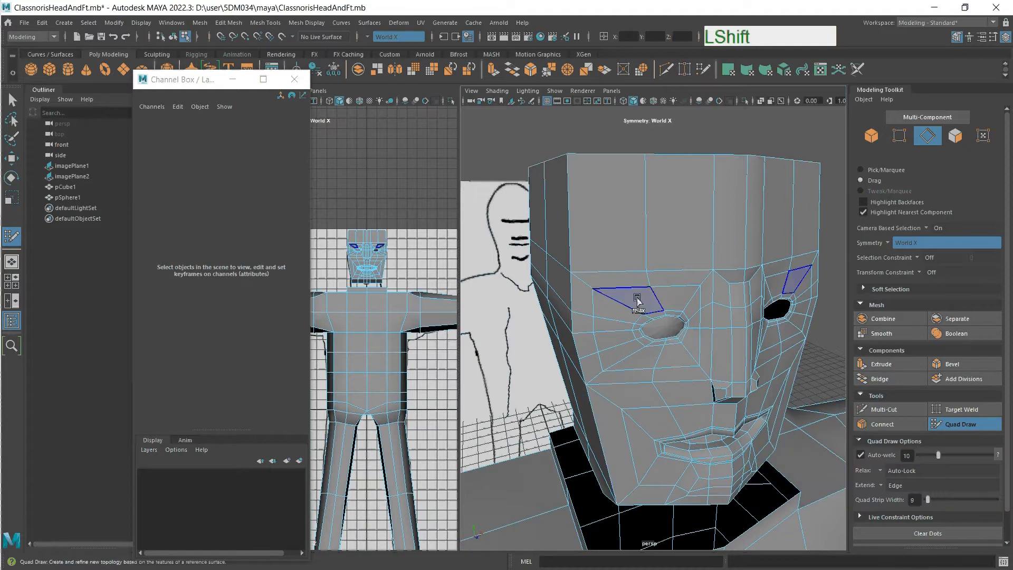
pyautogui.click(592, 290)
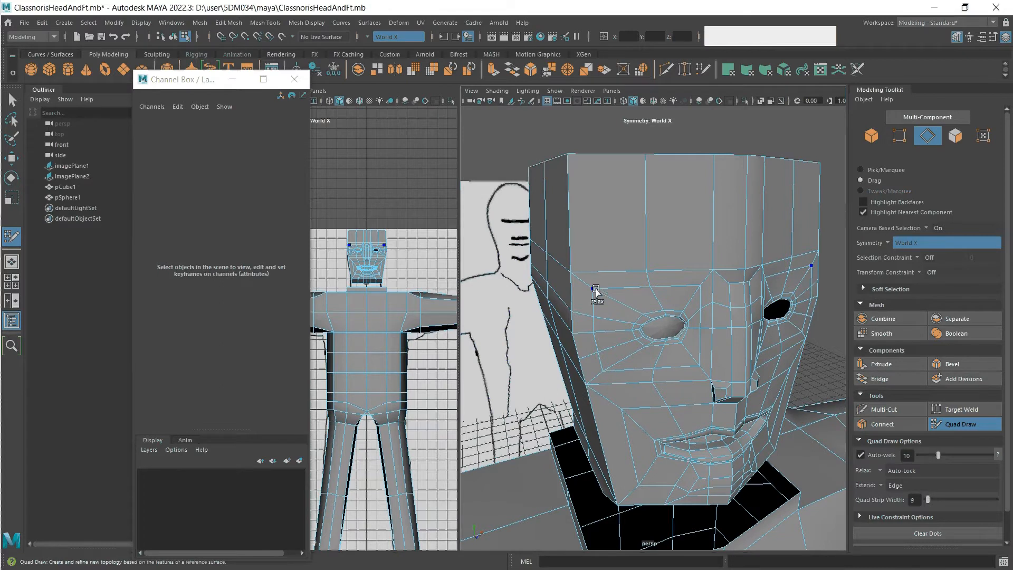
pyautogui.moveTo(649, 280)
pyautogui.keyDown('shift'); pyautogui.mouseDown()
pyautogui.moveTo(689, 302)
pyautogui.moveTo(699, 296)
pyautogui.mouseUp(); pyautogui.keyUp('shift')
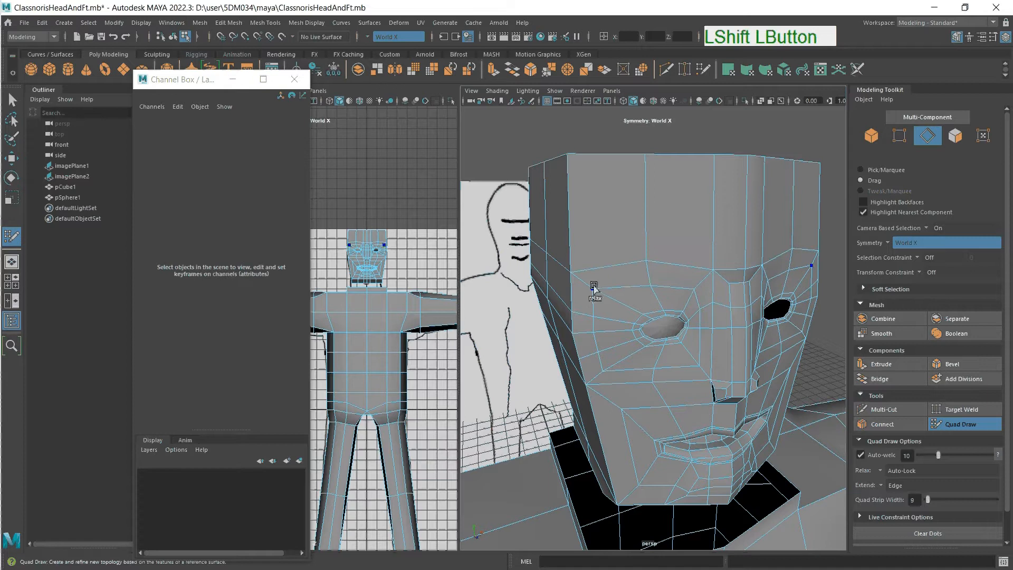
pyautogui.keyDown('shift'); pyautogui.moveTo(595, 289); pyautogui.dragTo(594, 294); pyautogui.keyUp('shift')
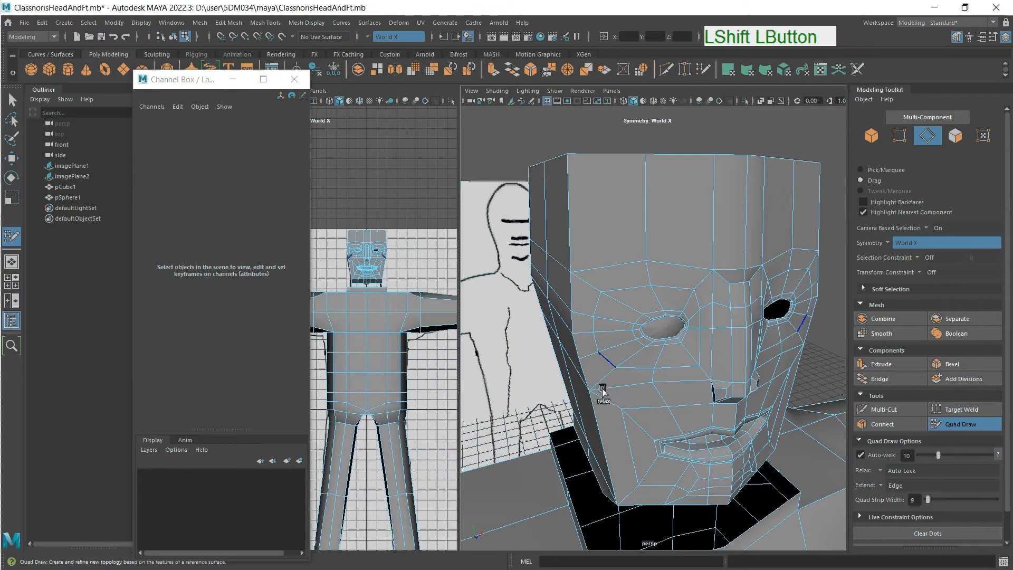
pyautogui.keyDown('shift'); pyautogui.moveTo(625, 406); pyautogui.dragTo(633, 443); pyautogui.keyUp('shift')
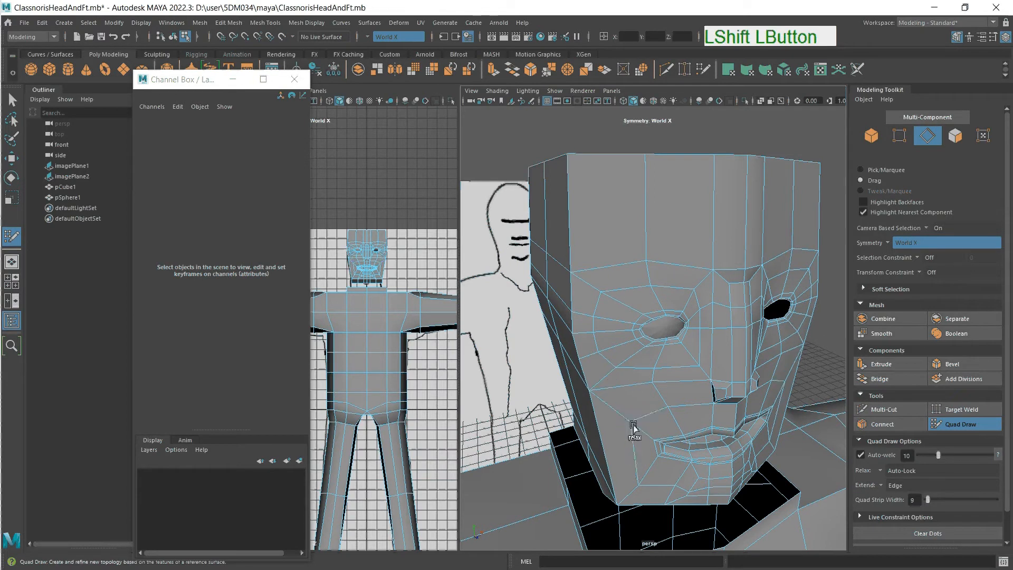
pyautogui.keyDown('shift'); pyautogui.moveTo(639, 488); pyautogui.dragTo(646, 480); pyautogui.keyUp('shift')
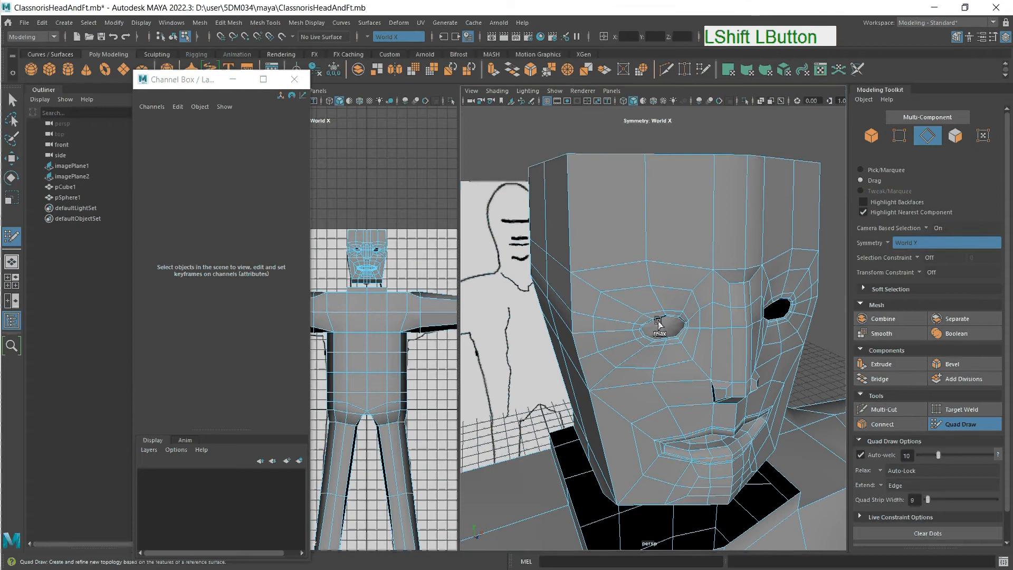
# Relax the mesh between the brows and along the side of the nose bridge.
pyautogui.moveTo(744, 287)
pyautogui.keyDown('shift'); pyautogui.mouseDown()
pyautogui.moveTo(728, 290)
pyautogui.moveTo(732, 281)
pyautogui.moveTo(734, 290)
pyautogui.mouseUp(); pyautogui.keyUp('shift')
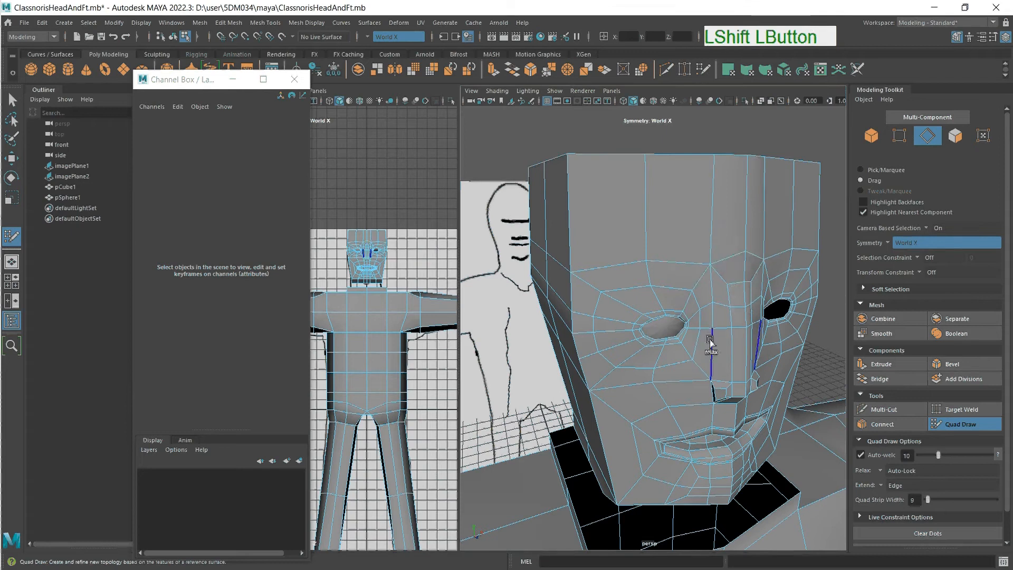
pyautogui.keyDown('shift'); pyautogui.moveTo(709, 308); pyautogui.dragTo(710, 309); pyautogui.keyUp('shift')
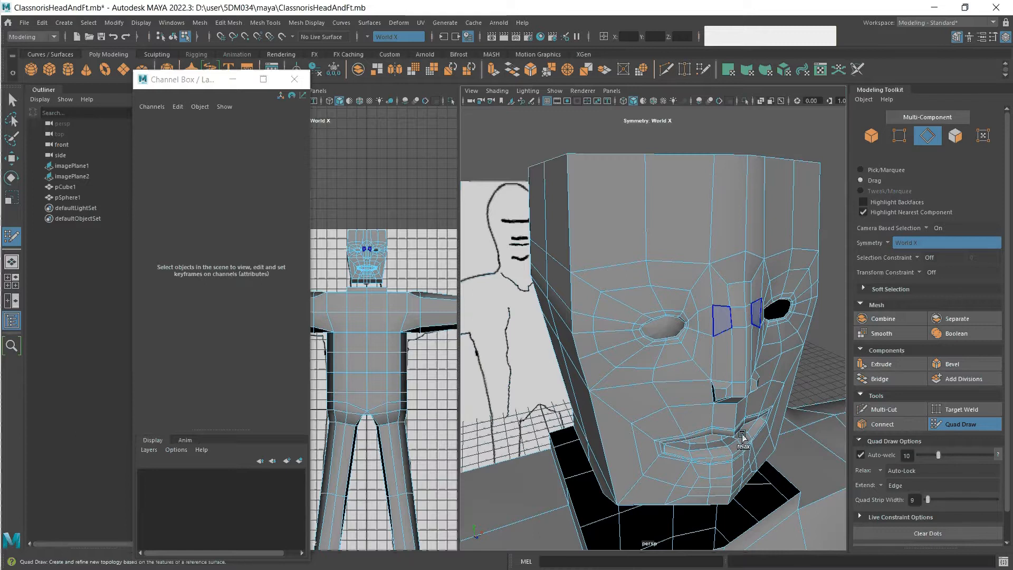
pyautogui.keyDown('alt'); pyautogui.click(712, 393); pyautogui.keyUp('alt')
pyautogui.keyDown('alt'); pyautogui.click(653, 398); pyautogui.keyUp('alt')
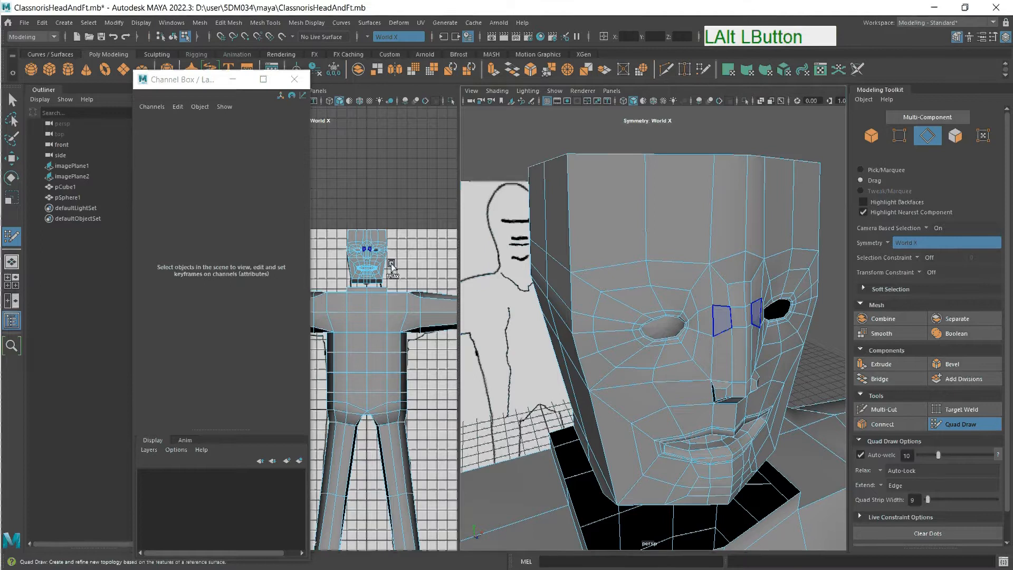
# Insert an edge loop with Multi-Cut across the cheek at mouth height, running in from the outer side of the head.
pyautogui.press('Escape')
pyautogui.rightClick(662, 376)
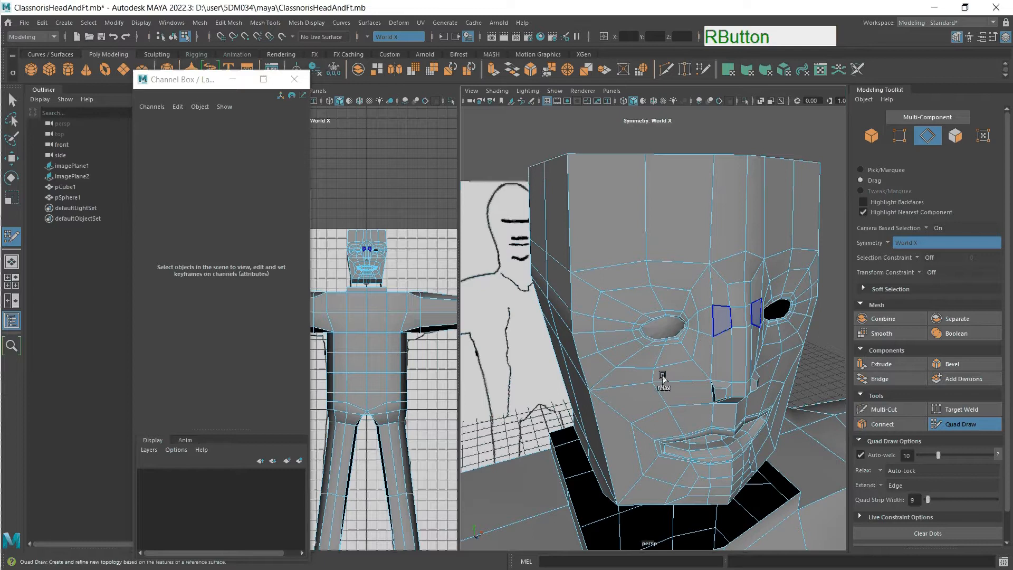
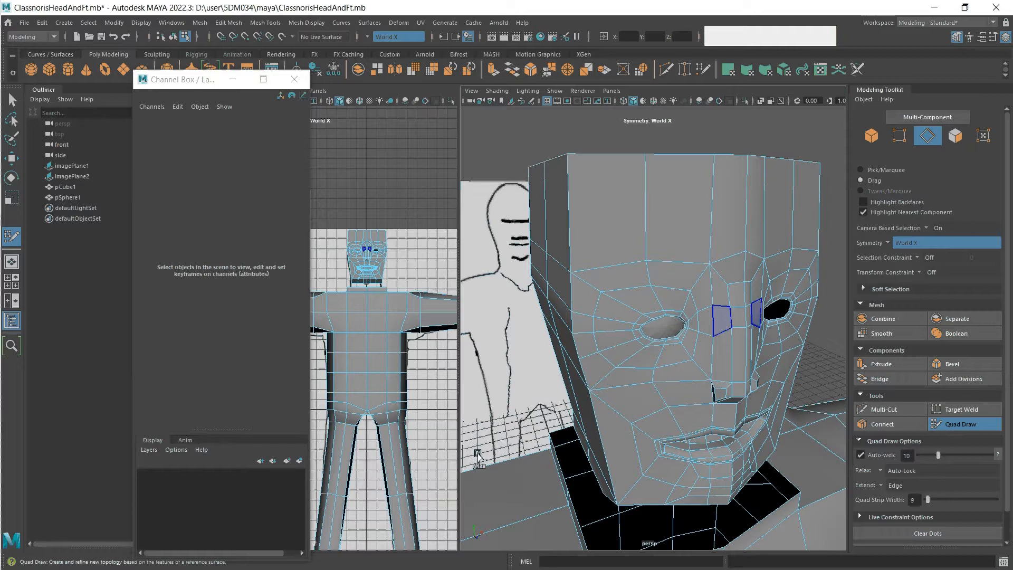
pyautogui.hotkey('ctrl', 'alt')
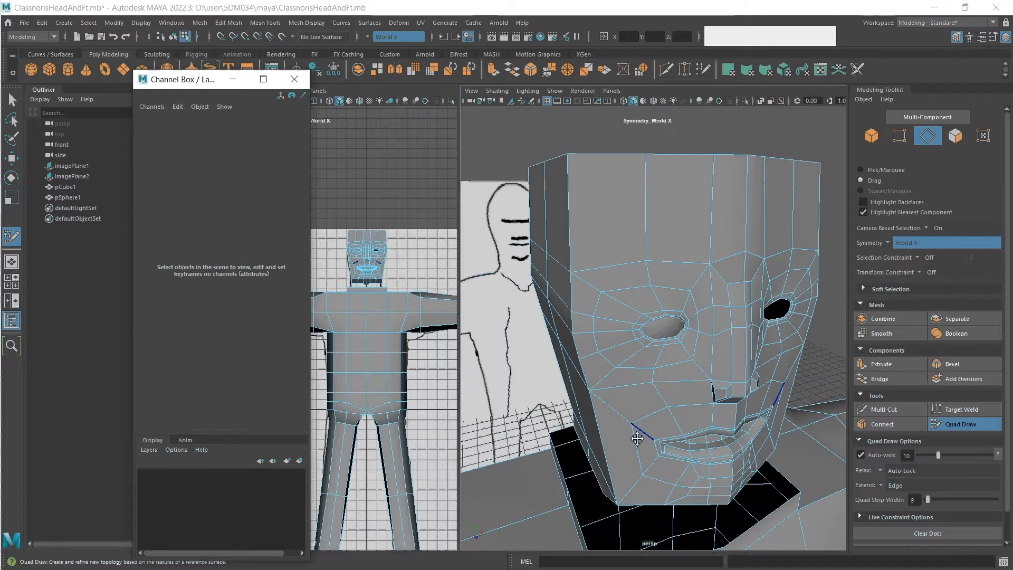
pyautogui.press('alt')
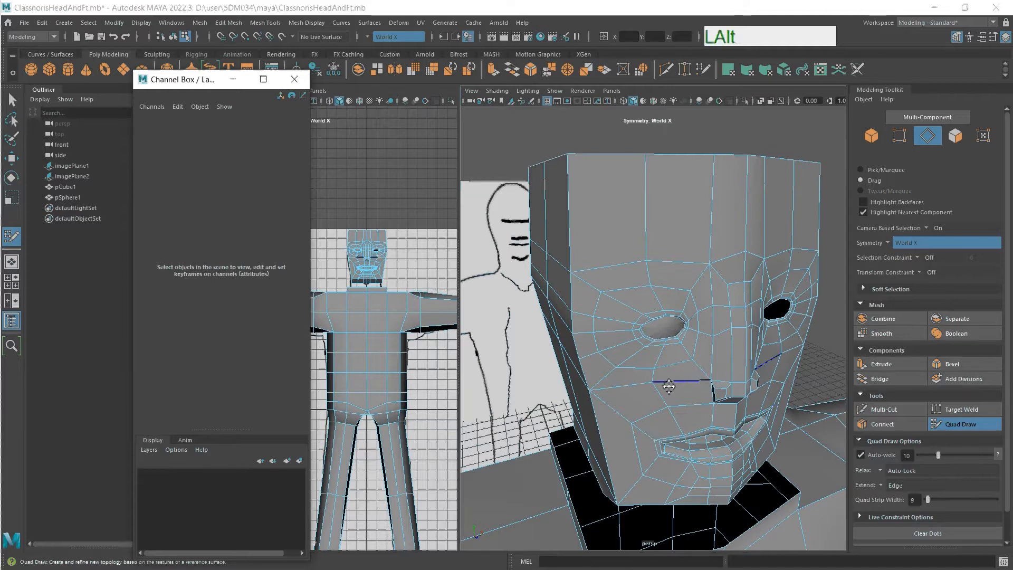
pyautogui.moveTo(669, 387)
pyautogui.keyDown('alt'); pyautogui.mouseDown()
pyautogui.moveTo(715, 330)
pyautogui.moveTo(748, 355)
pyautogui.moveTo(717, 353)
pyautogui.moveTo(738, 343)
pyautogui.moveTo(708, 353)
pyautogui.moveTo(721, 349)
pyautogui.moveTo(679, 287)
pyautogui.moveTo(663, 344)
pyautogui.mouseUp(); pyautogui.keyUp('alt')
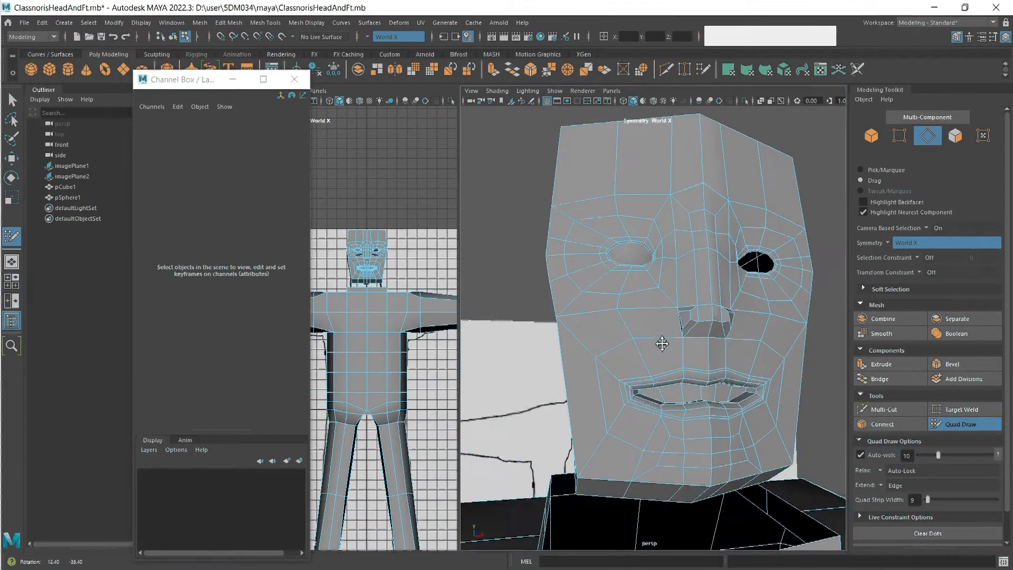
pyautogui.click(890, 411)
pyautogui.click(606, 432)
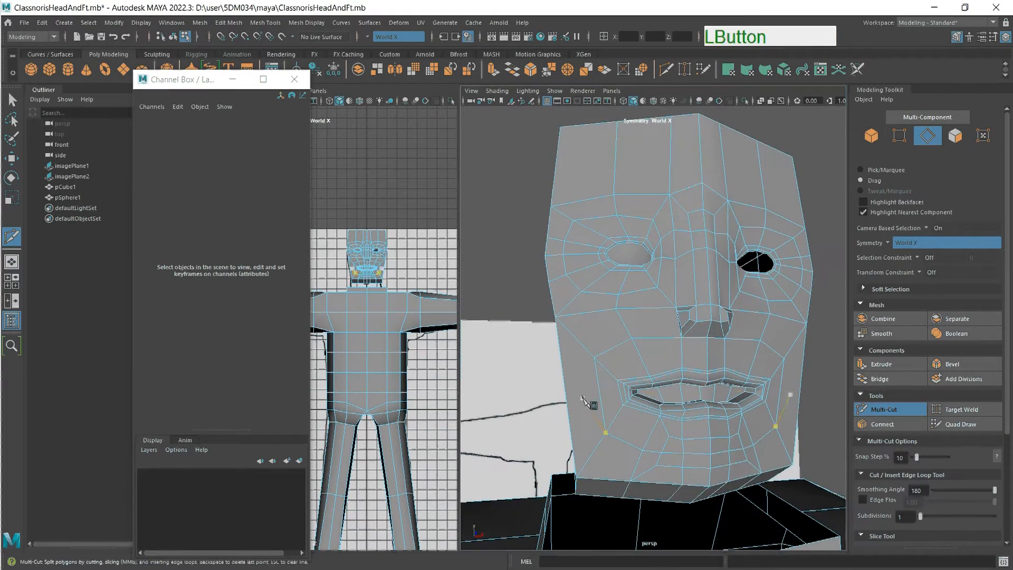
pyautogui.press('ctrl')
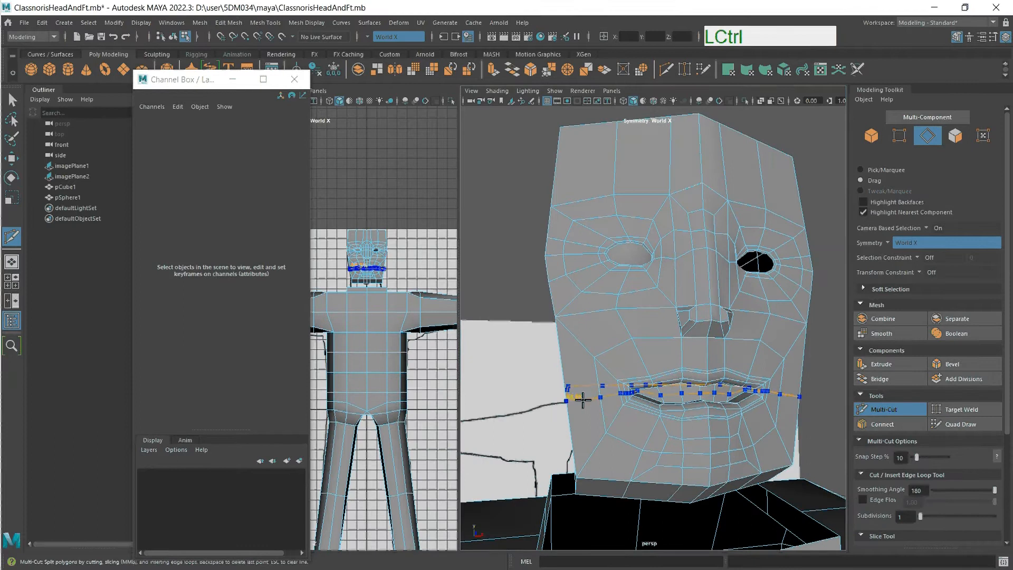
pyautogui.keyDown('ctrl'); pyautogui.click(583, 399); pyautogui.keyUp('ctrl')
pyautogui.press('alt')
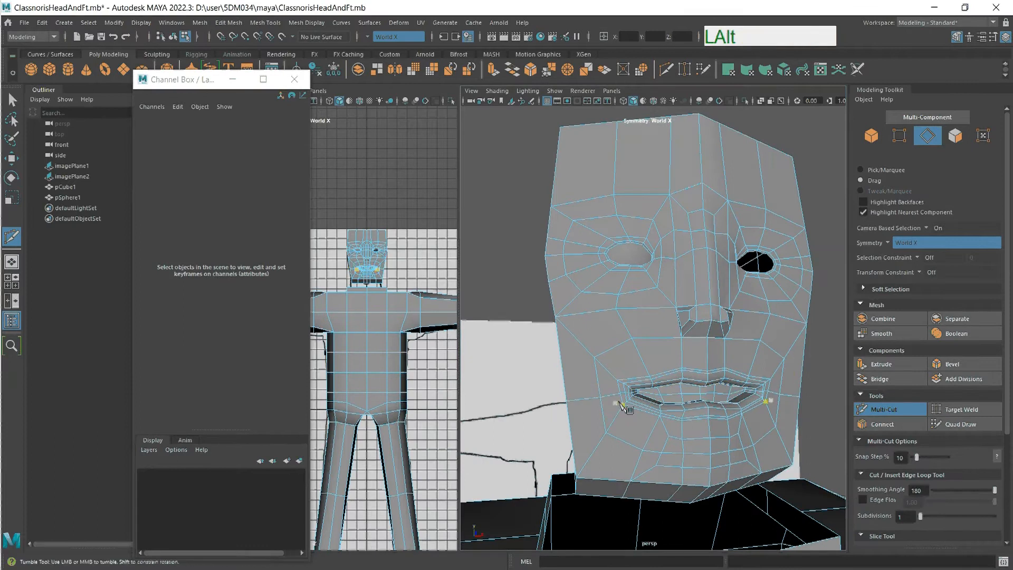
# Insert an edge loop around the upper forehead and another at about 42% across the top of the head and down both sides.
pyautogui.keyDown('alt'); pyautogui.moveTo(623, 406); pyautogui.dragTo(651, 440); pyautogui.keyUp('alt')
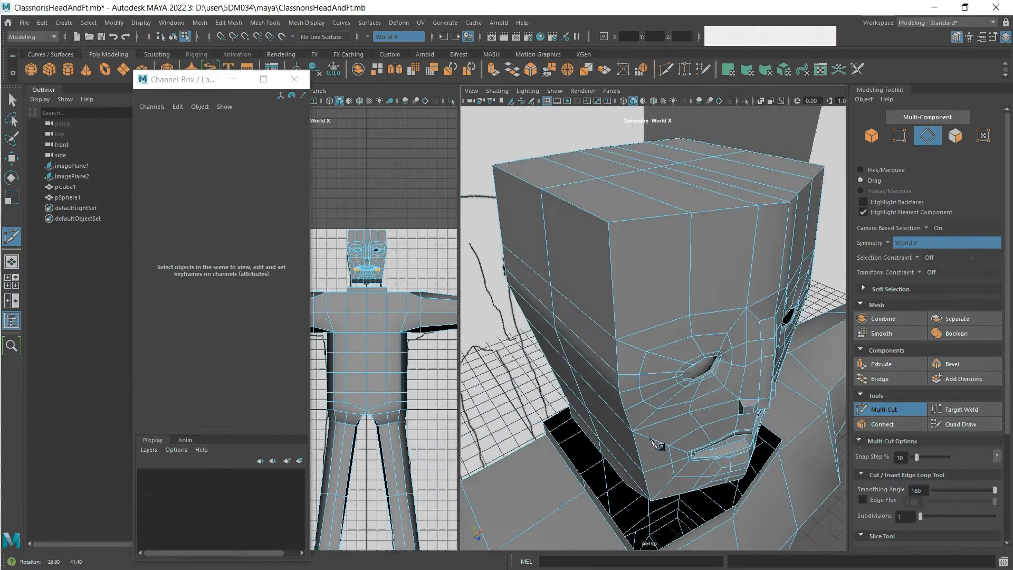
pyautogui.click(608, 222)
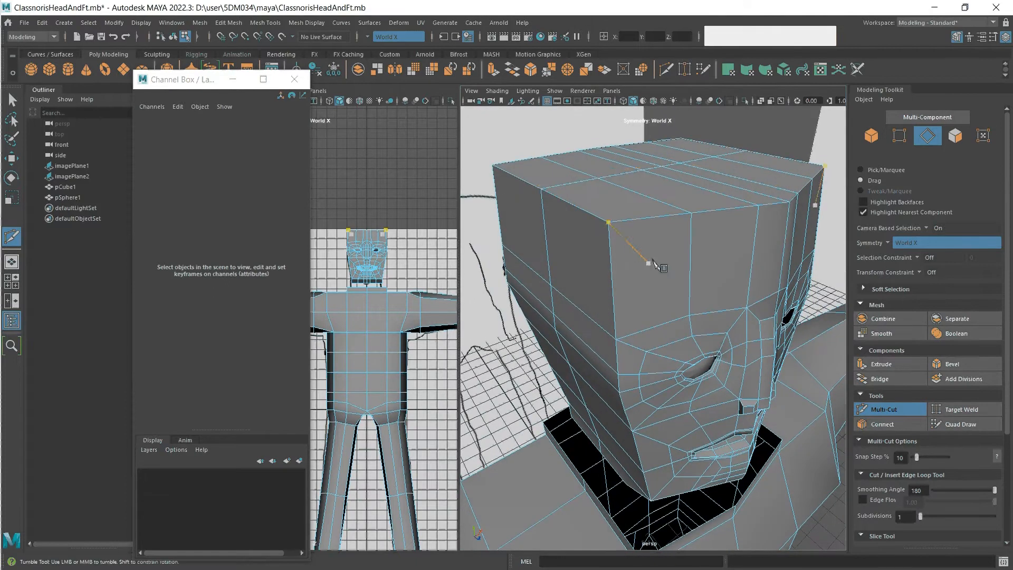
pyautogui.press('ctrl')
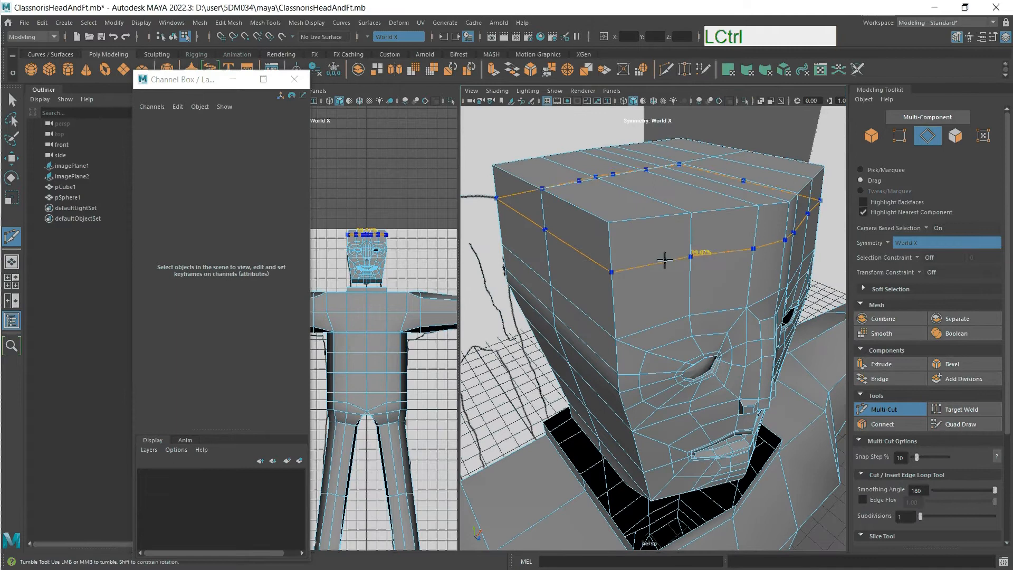
pyautogui.keyDown('ctrl'); pyautogui.click(656, 248); pyautogui.keyUp('ctrl')
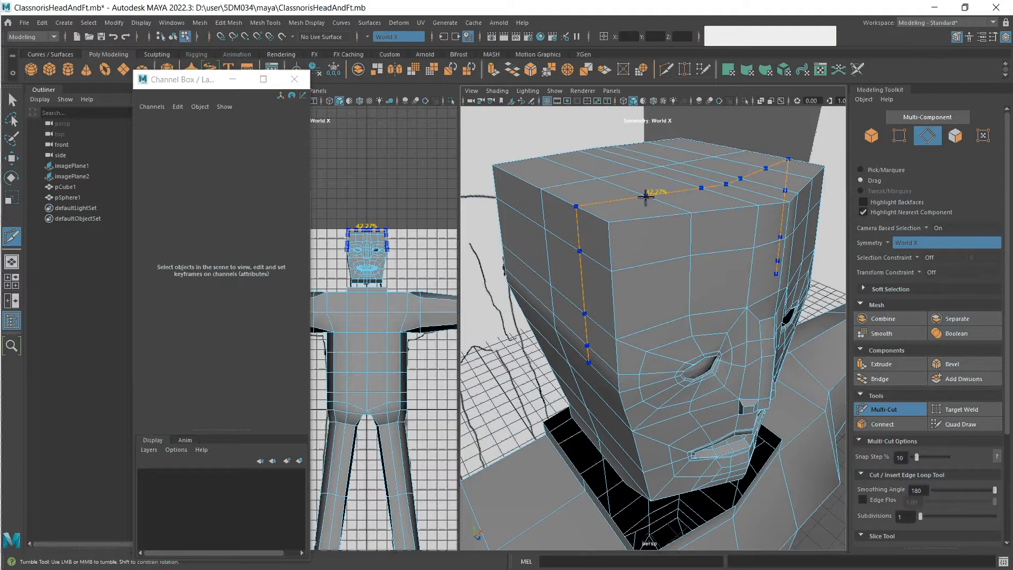
pyautogui.keyDown('ctrl'); pyautogui.click(645, 197); pyautogui.keyUp('ctrl')
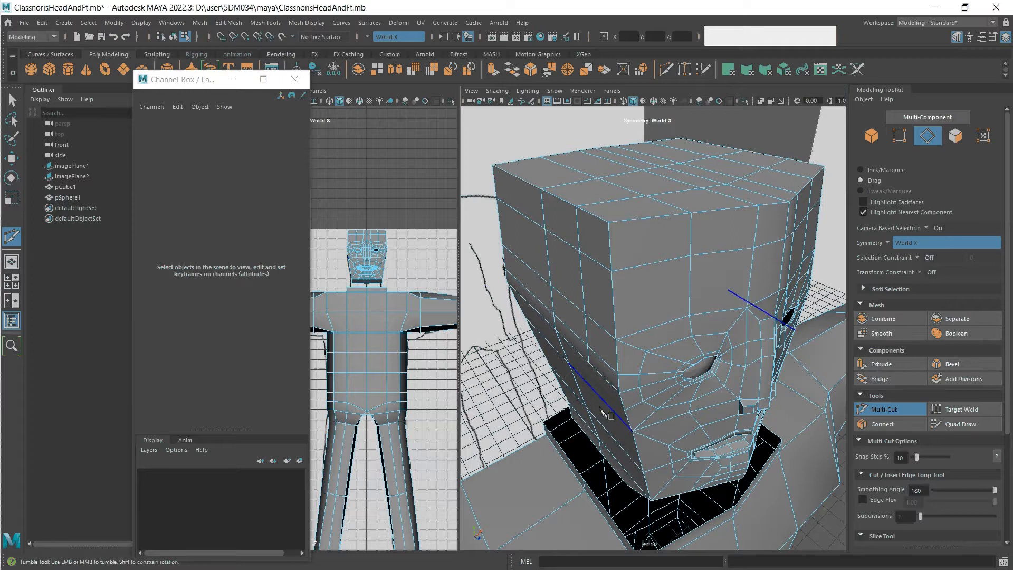
pyautogui.click(633, 430)
pyautogui.keyDown('alt'); pyautogui.moveTo(638, 424); pyautogui.dragTo(654, 366); pyautogui.keyUp('alt')
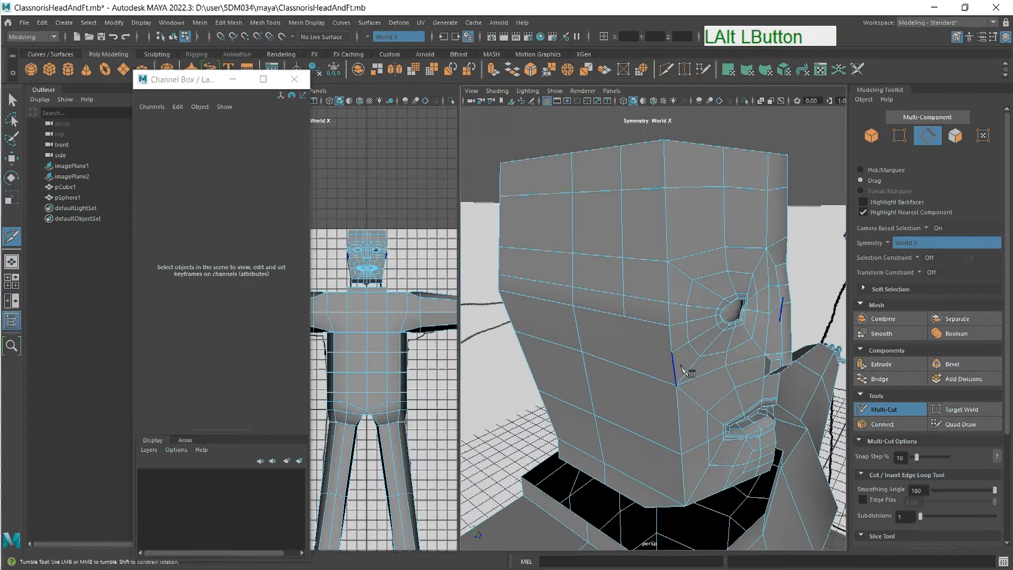
pyautogui.press('Escape')
pyautogui.click(671, 352)
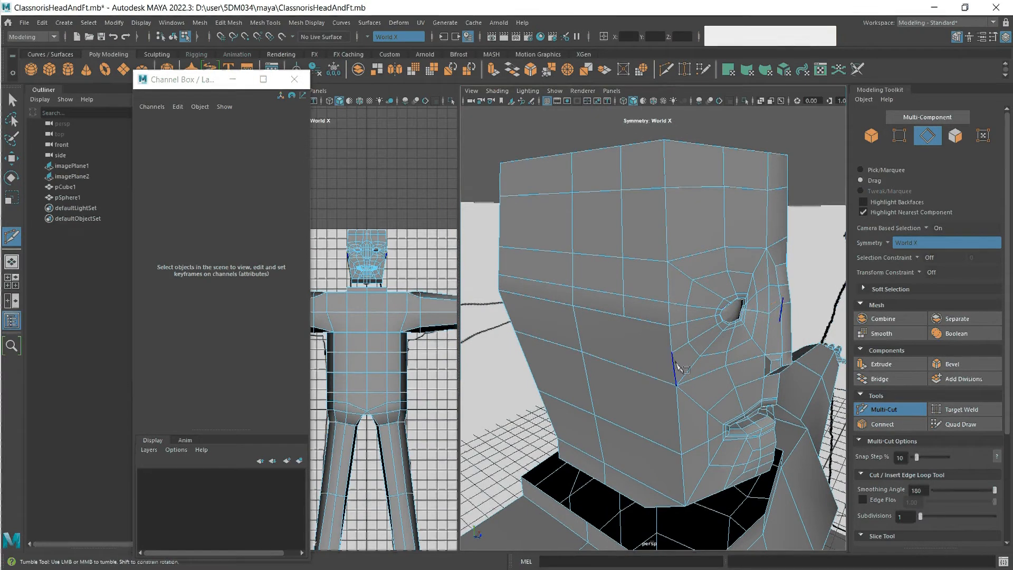
pyautogui.press('Escape')
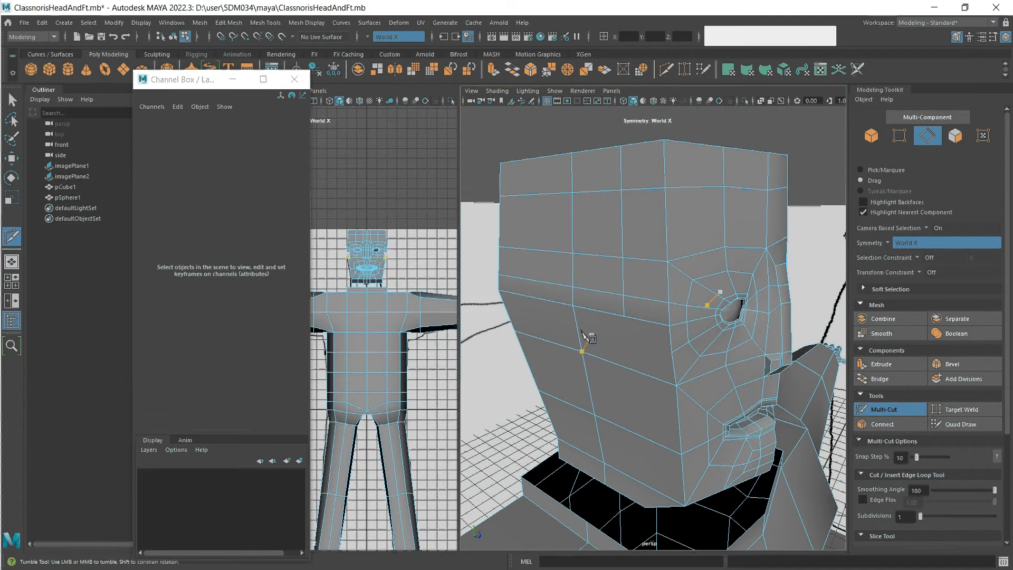
pyautogui.click(515, 330)
pyautogui.press('Escape')
pyautogui.click(624, 316)
pyautogui.press('Escape')
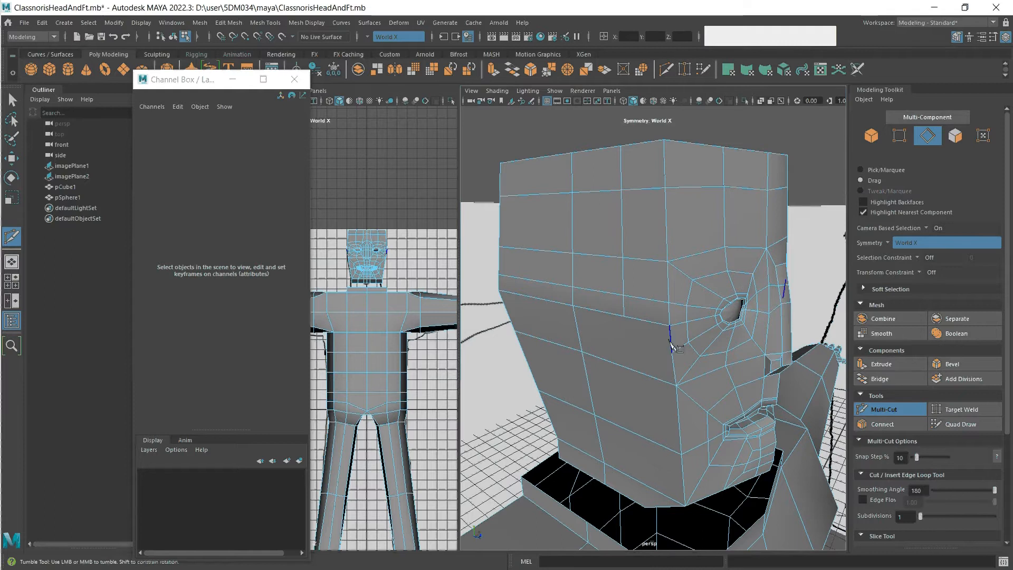
pyautogui.click(623, 317)
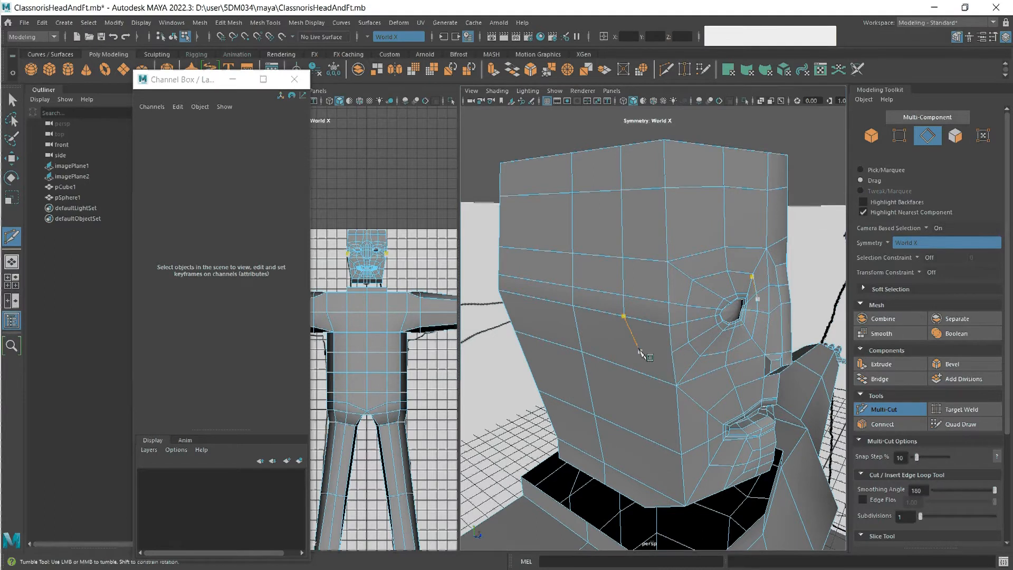
pyautogui.press('Escape')
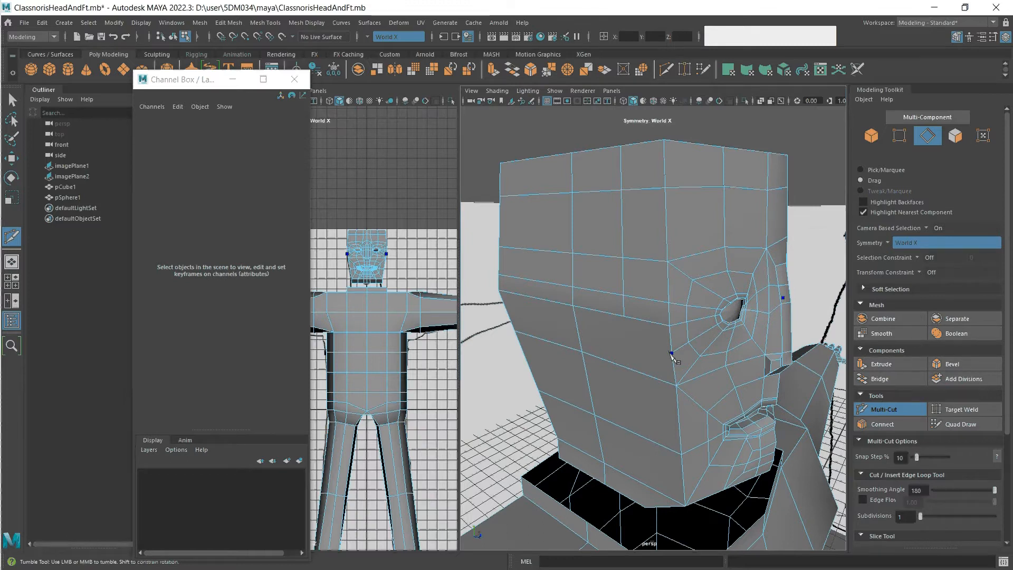
# Cut edges from the side loop's open end into the face below it, joining that point to the vertices in front and behind.
pyautogui.click(624, 316)
pyautogui.click(623, 316)
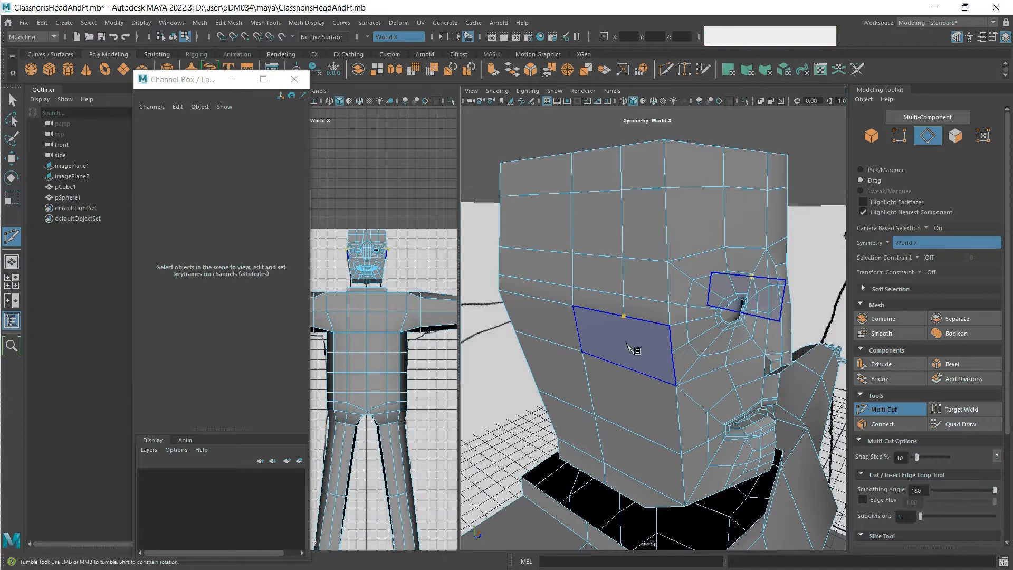
pyautogui.click(627, 343)
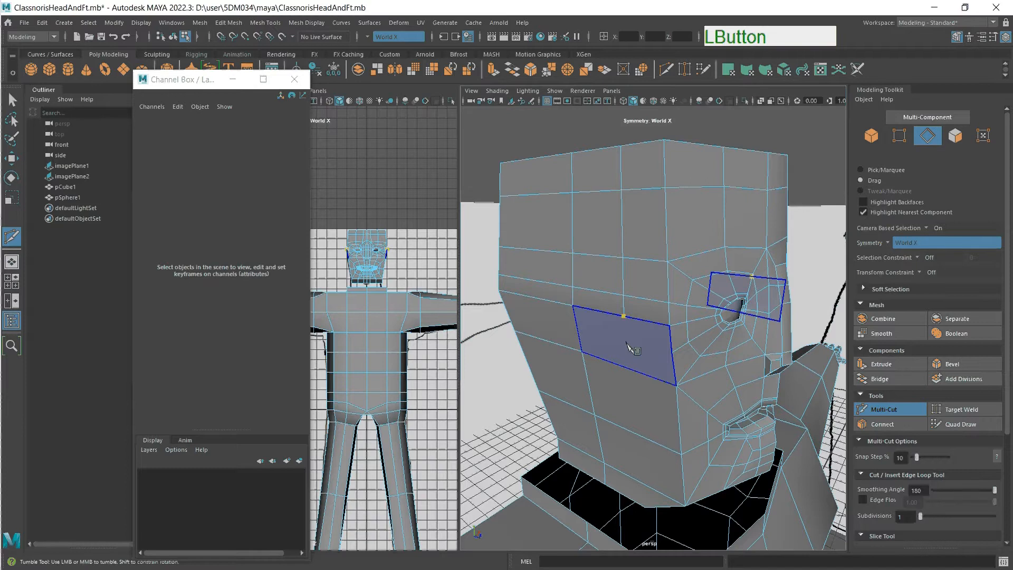
pyautogui.click(672, 353)
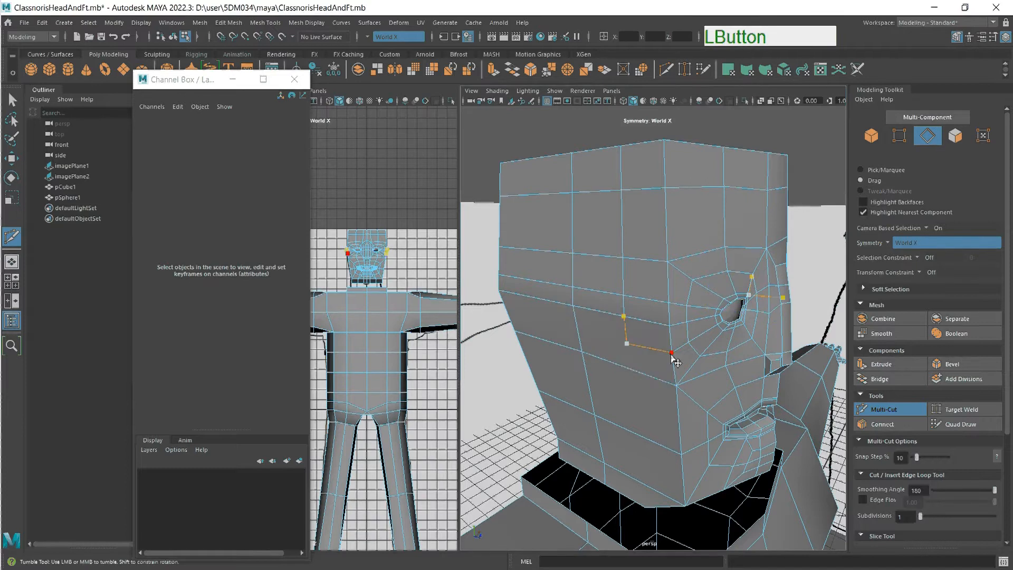
pyautogui.rightClick(626, 365)
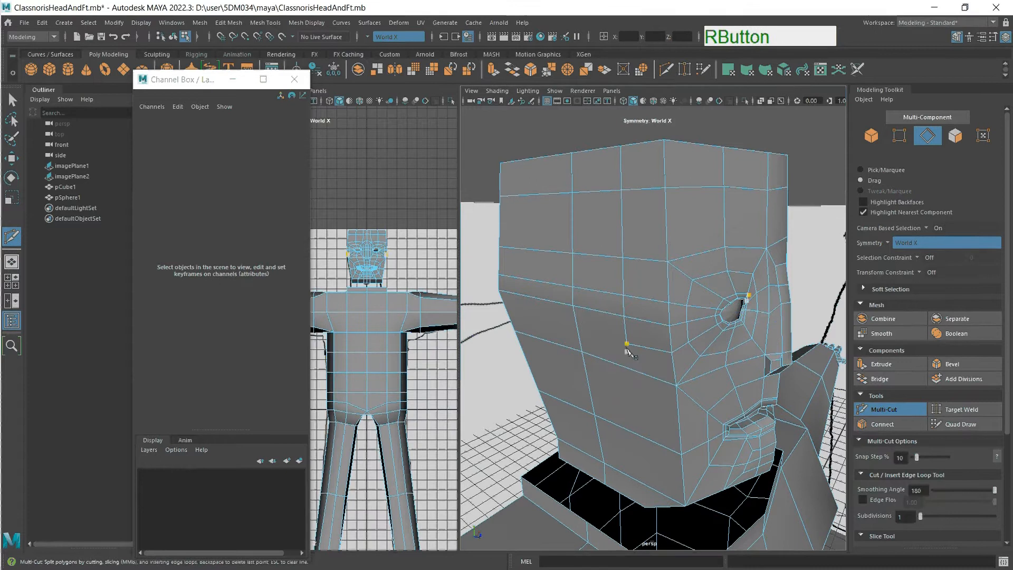
pyautogui.click(621, 349)
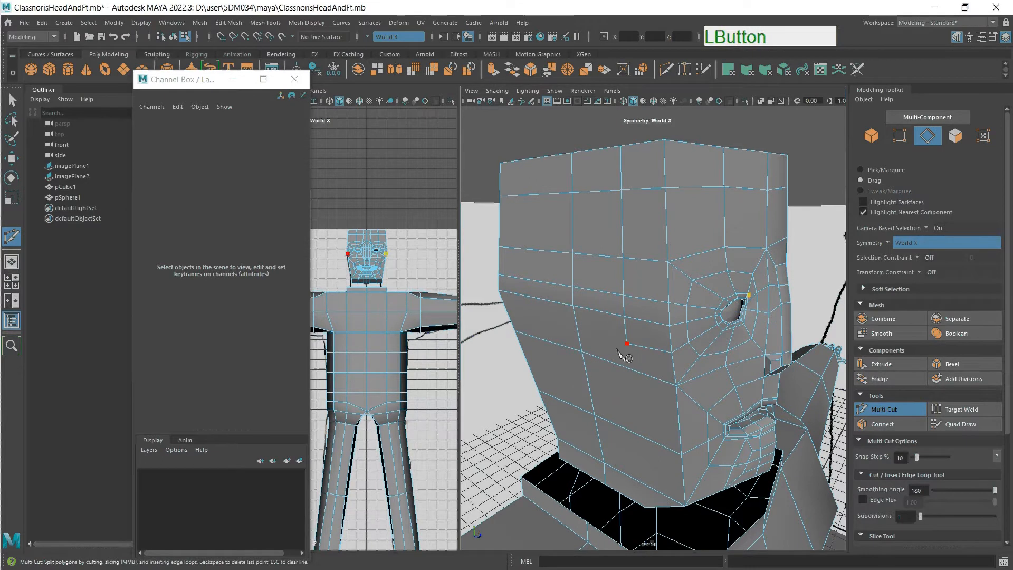
pyautogui.click(581, 352)
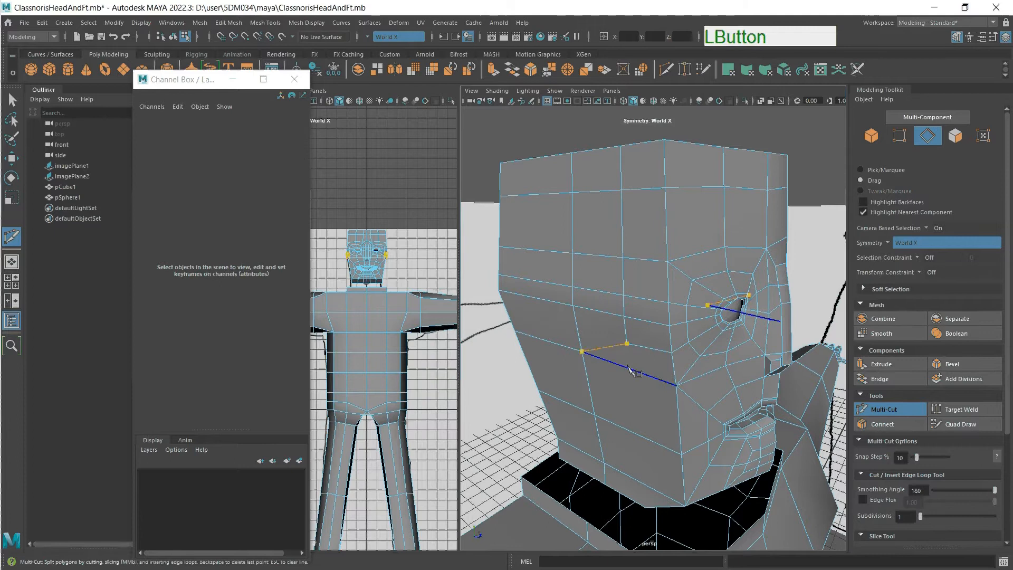
pyautogui.rightClick(604, 347)
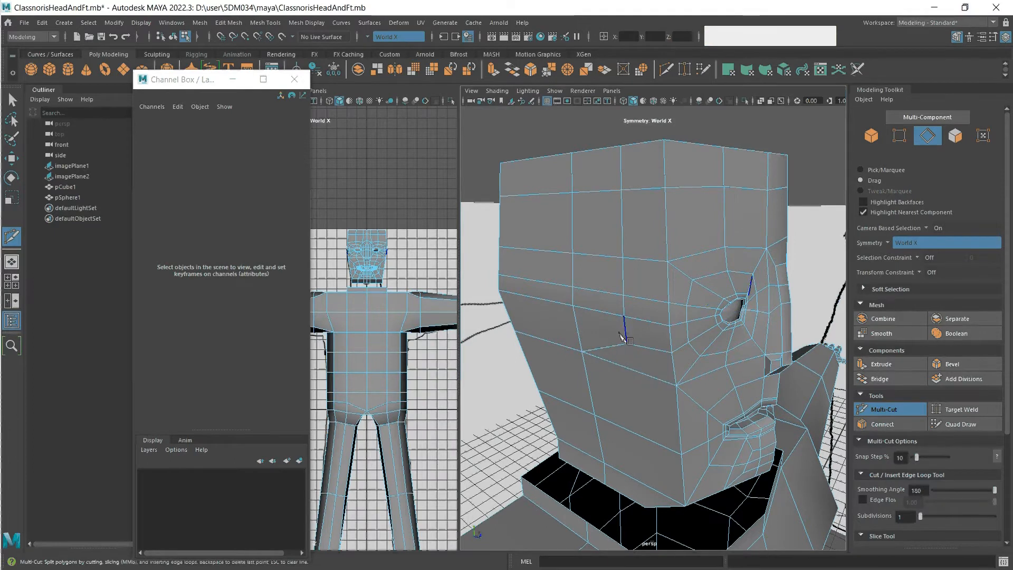
pyautogui.moveTo(594, 414); pyautogui.dragTo(582, 351)
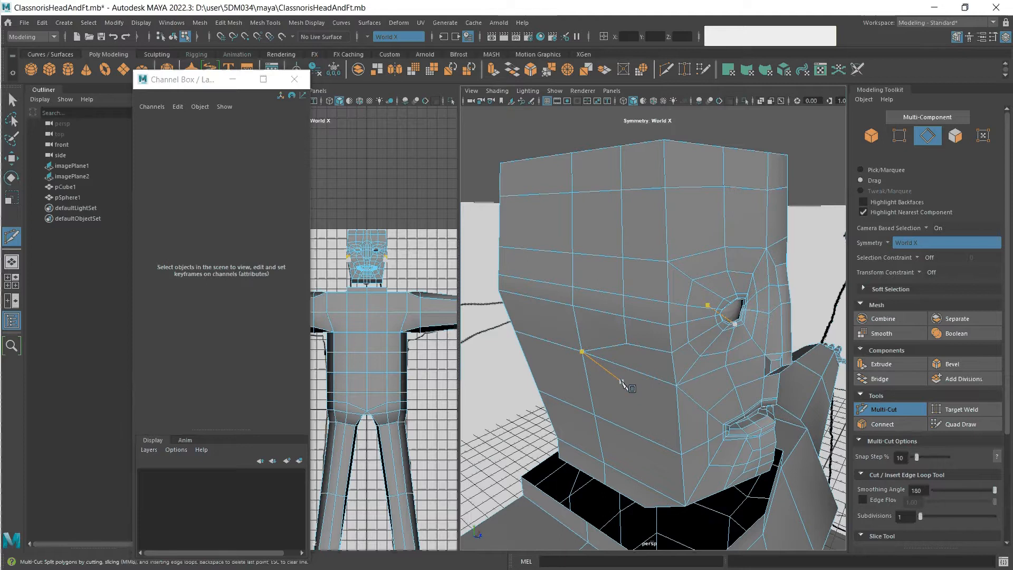
pyautogui.press('Escape')
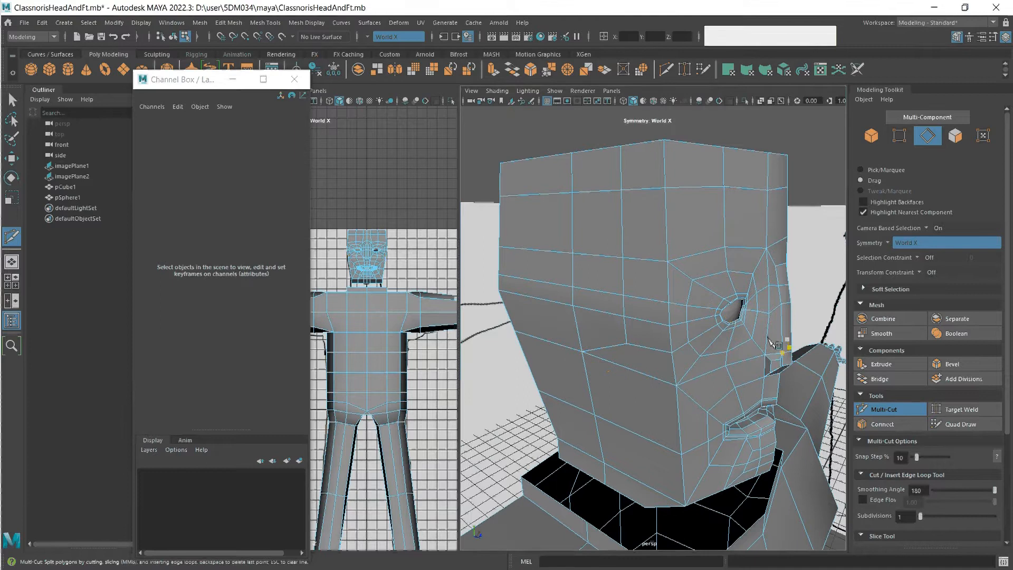
pyautogui.click(715, 316)
pyautogui.press('Escape')
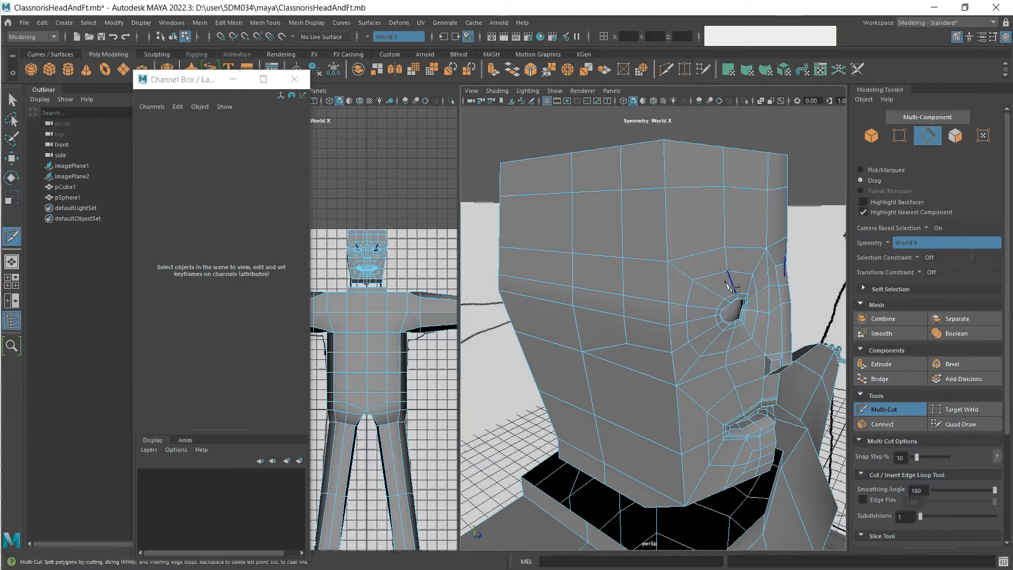
# Insert an edge loop around the head just below its flat top.
pyautogui.keyDown('alt'); pyautogui.moveTo(763, 281); pyautogui.dragTo(694, 260); pyautogui.keyUp('alt')
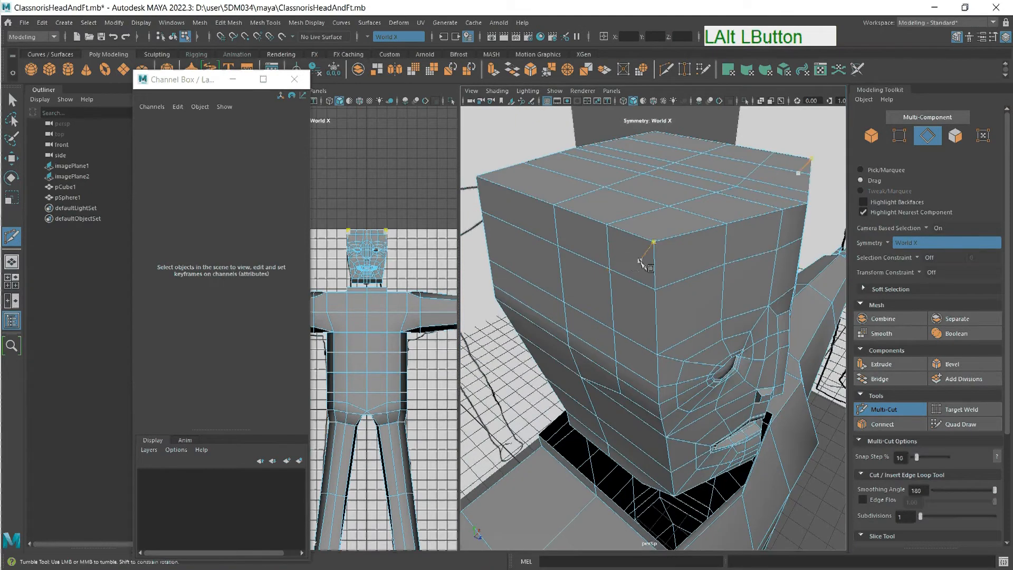
pyautogui.press('ctrl')
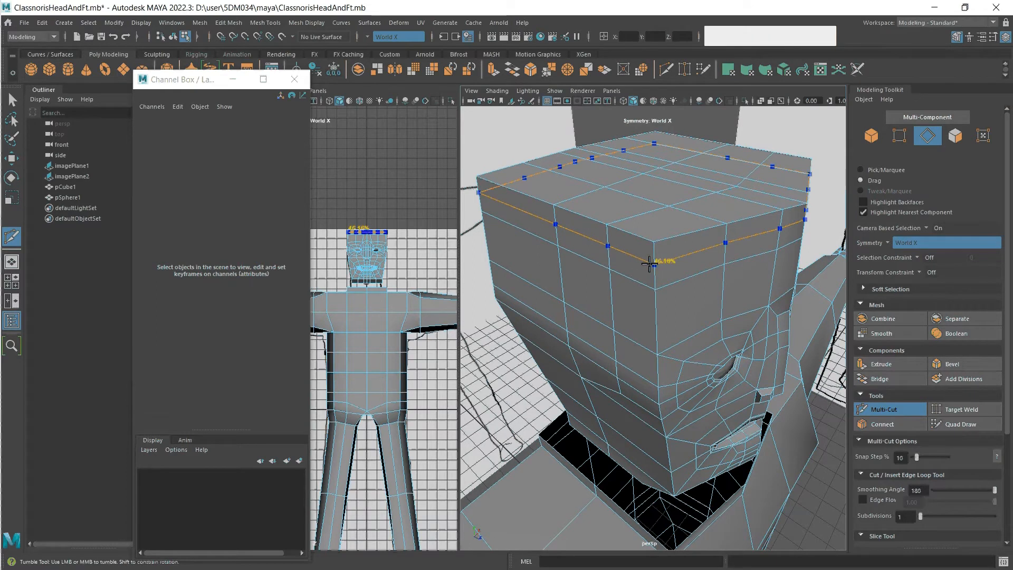
pyautogui.keyDown('ctrl'); pyautogui.click(649, 264); pyautogui.keyUp('ctrl')
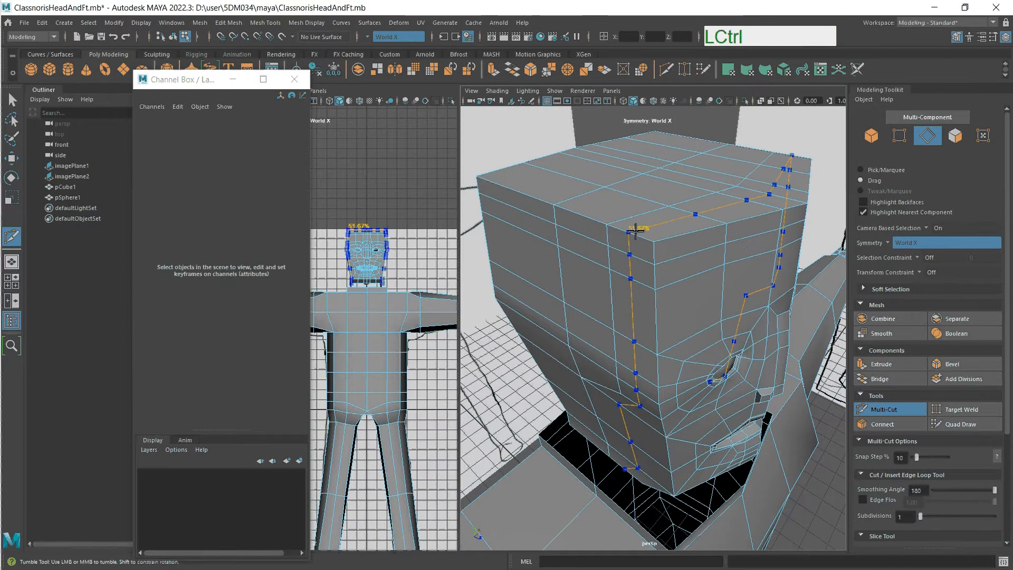
# Insert an edge loop over the head just behind the forehead and down the sides, plus a front-to-back loop beside the forehead's outer corner.
pyautogui.keyDown('ctrl'); pyautogui.click(635, 231); pyautogui.keyUp('ctrl')
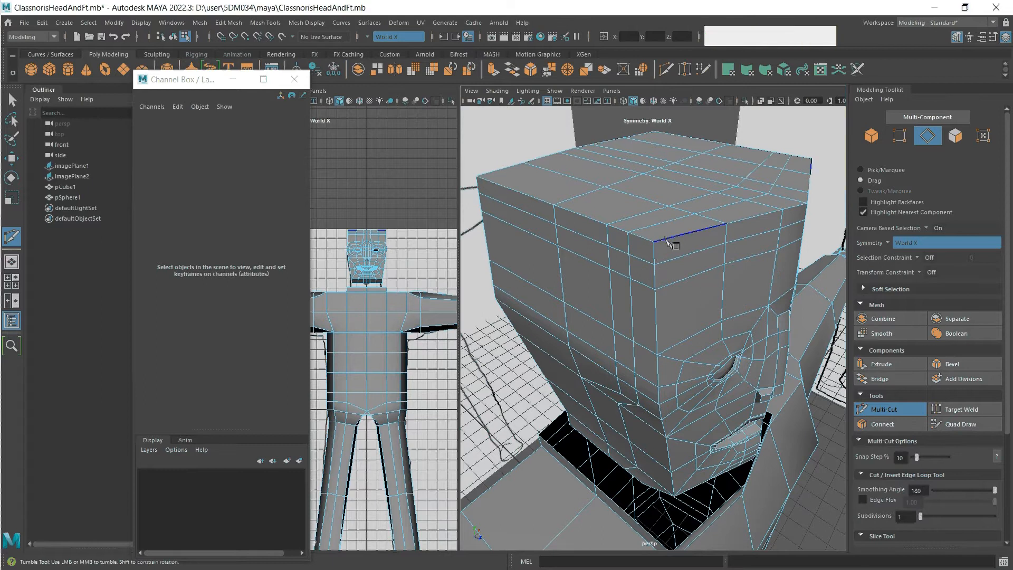
pyautogui.press('ctrl')
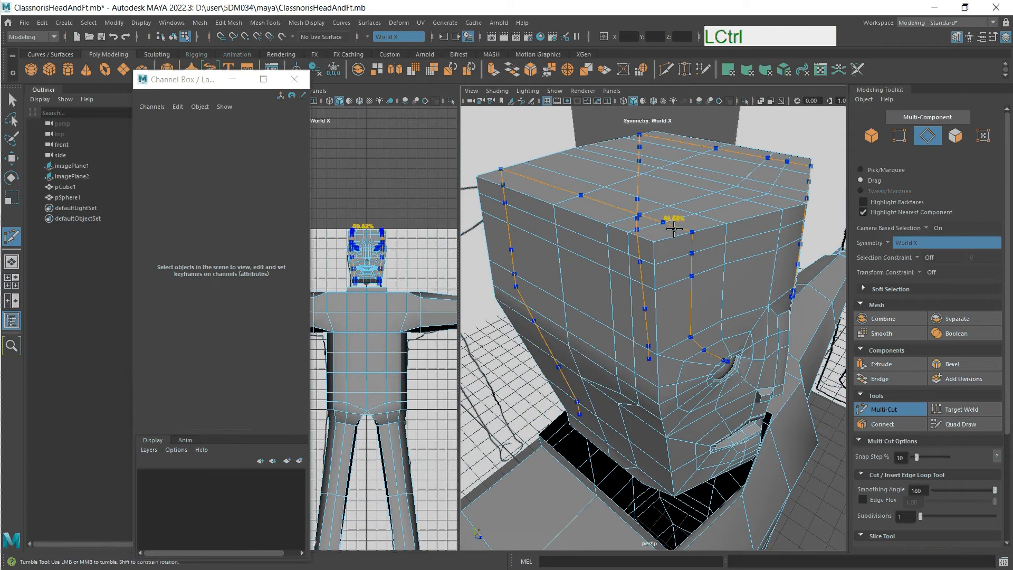
pyautogui.keyDown('ctrl'); pyautogui.click(674, 228); pyautogui.keyUp('ctrl')
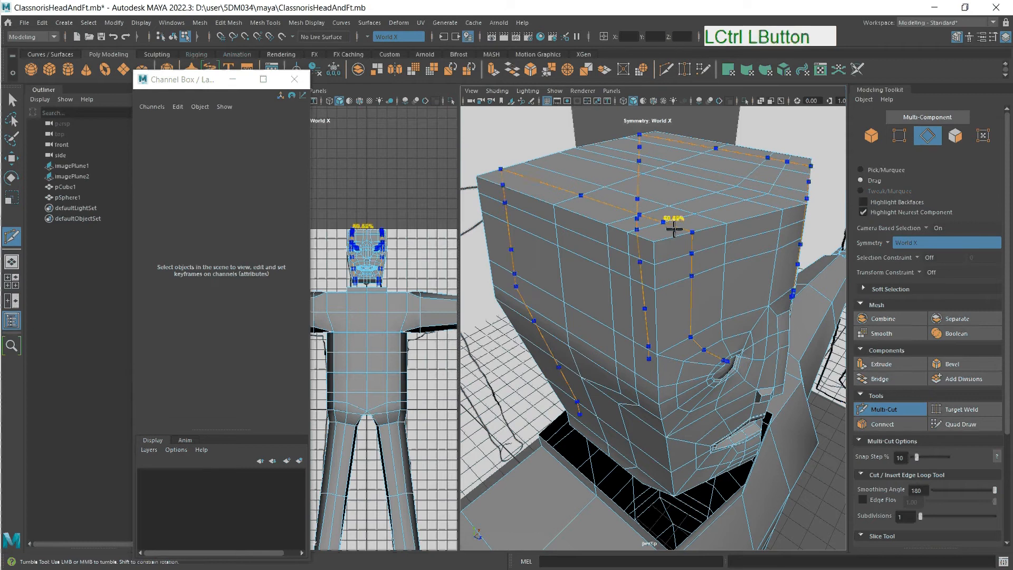
# Insert an edge loop running front to back over the top of the head and down the forehead, and save the scene.
pyautogui.keyDown('ctrl'); pyautogui.click(681, 319); pyautogui.keyUp('ctrl')
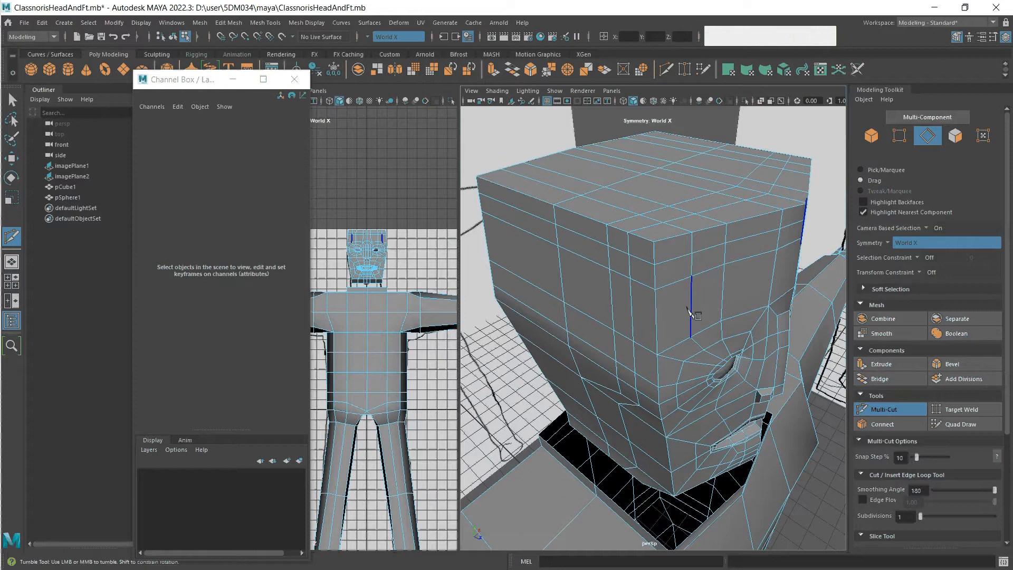
pyautogui.click(564, 303)
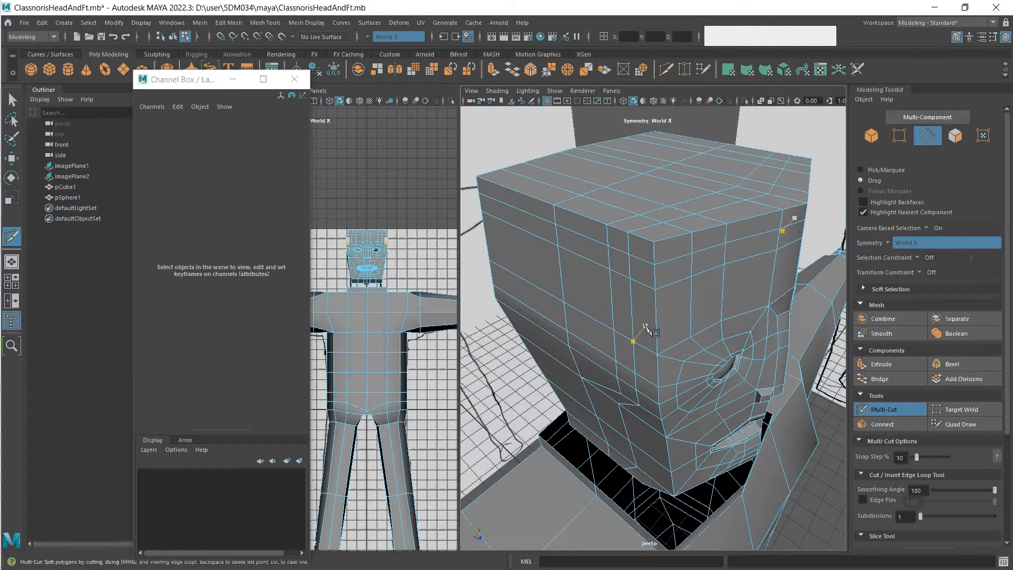
pyautogui.press('ctrl')
pyautogui.hotkey('ctrl', 's')
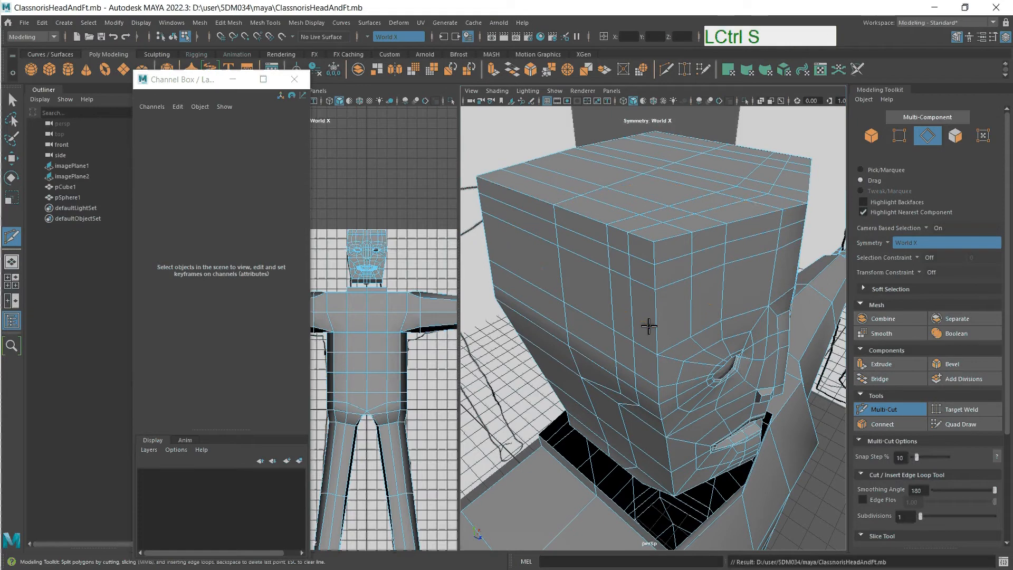
pyautogui.click(641, 332)
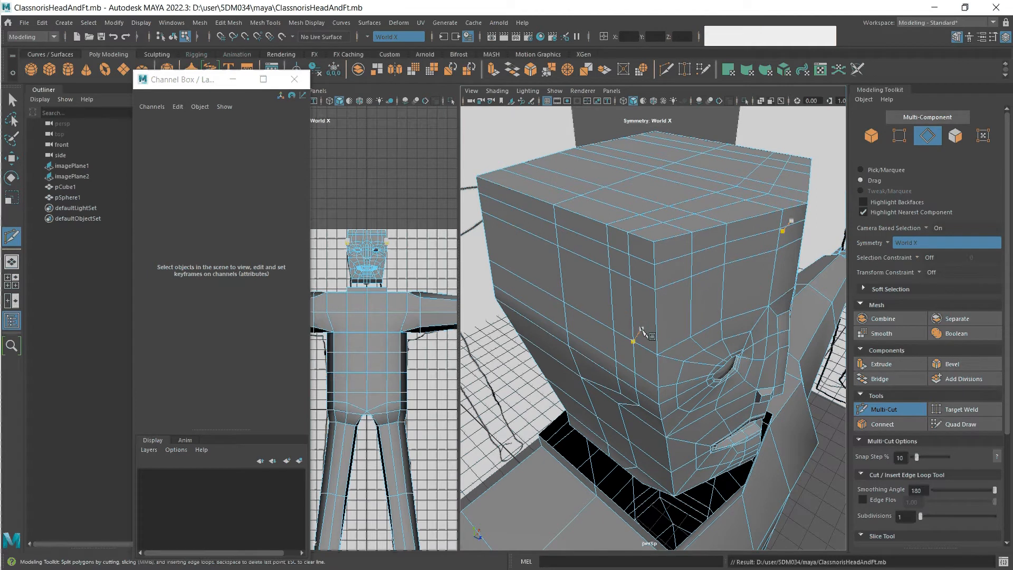
pyautogui.press('Escape')
# Relax the top corners, the forehead's upper rim and the vertical edge beside the face with Quad Draw to round the boxy head.
pyautogui.click(957, 424)
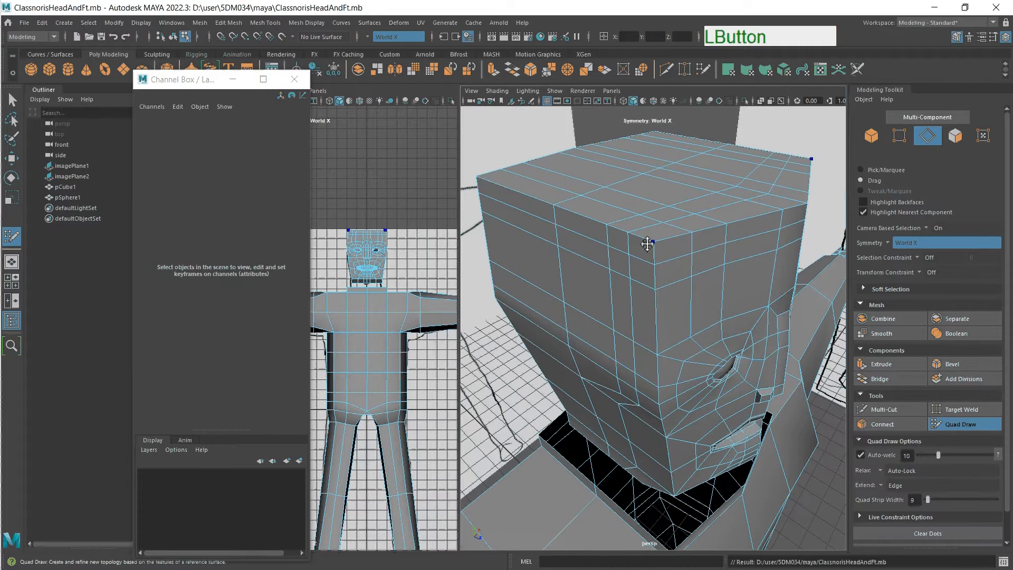
pyautogui.press('shift')
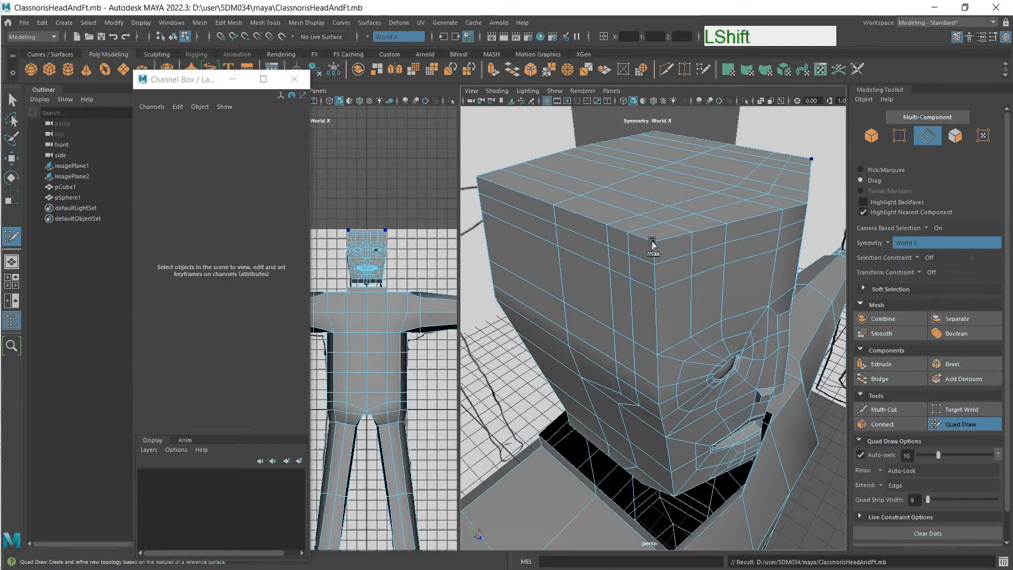
pyautogui.moveTo(653, 235)
pyautogui.keyDown('shift'); pyautogui.mouseDown()
pyautogui.moveTo(690, 227)
pyautogui.moveTo(658, 242)
pyautogui.moveTo(664, 226)
pyautogui.moveTo(615, 219)
pyautogui.moveTo(649, 232)
pyautogui.moveTo(723, 219)
pyautogui.moveTo(645, 250)
pyautogui.mouseUp(); pyautogui.keyUp('shift')
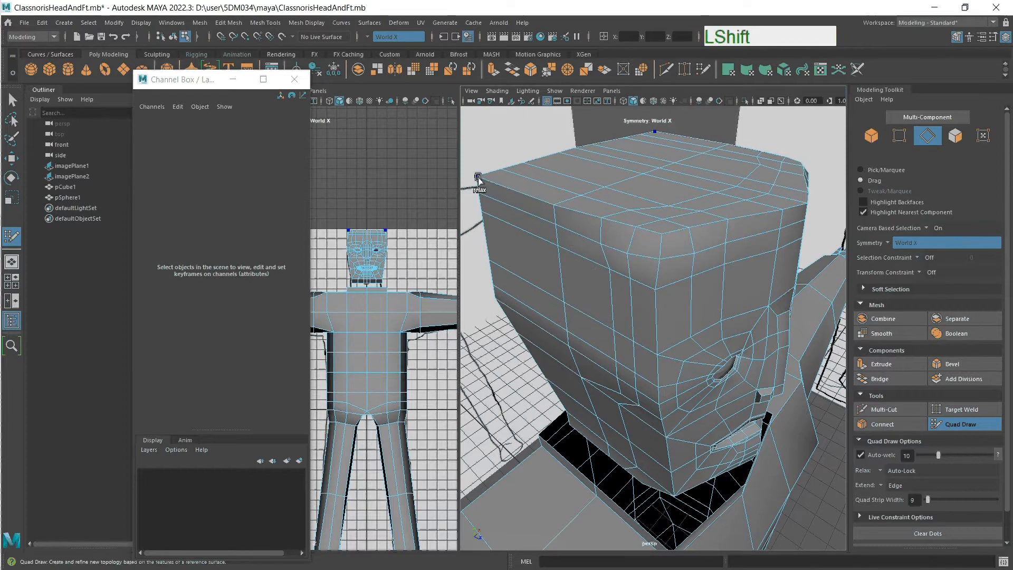
pyautogui.moveTo(480, 181)
pyautogui.keyDown('shift'); pyautogui.mouseDown()
pyautogui.moveTo(511, 171)
pyautogui.moveTo(487, 211)
pyautogui.moveTo(511, 184)
pyautogui.mouseUp(); pyautogui.keyUp('shift')
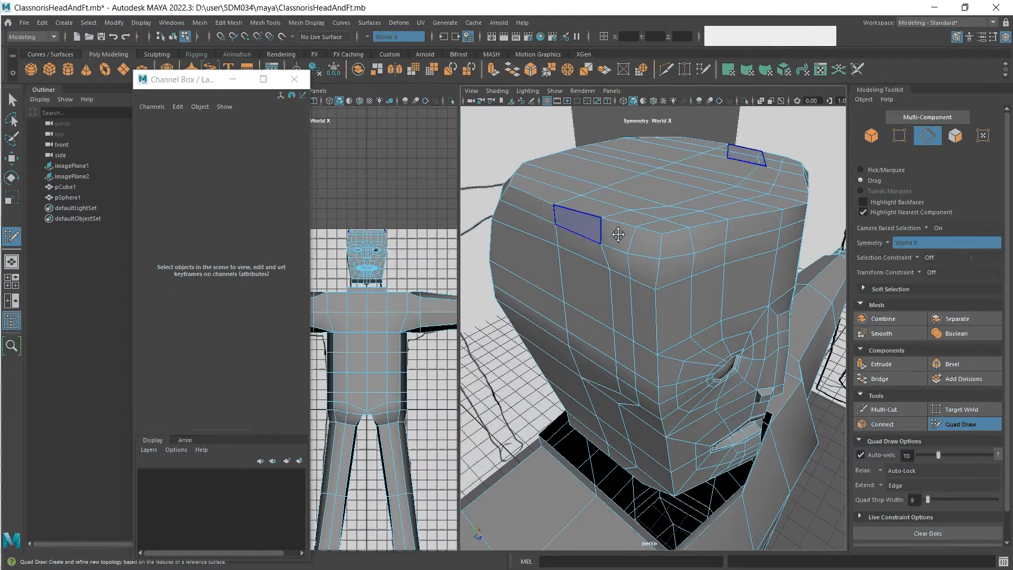
pyautogui.moveTo(652, 235)
pyautogui.keyDown('shift'); pyautogui.mouseDown()
pyautogui.moveTo(581, 216)
pyautogui.moveTo(545, 192)
pyautogui.moveTo(593, 220)
pyautogui.moveTo(660, 232)
pyautogui.mouseUp(); pyautogui.keyUp('shift')
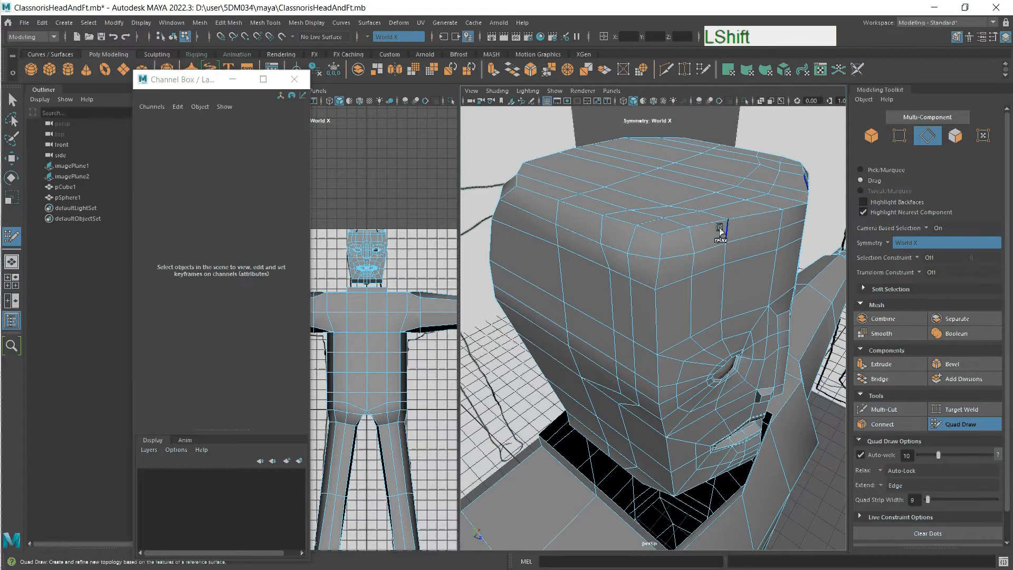
pyautogui.moveTo(726, 219)
pyautogui.keyDown('shift'); pyautogui.mouseDown()
pyautogui.moveTo(713, 230)
pyautogui.moveTo(786, 208)
pyautogui.moveTo(716, 222)
pyautogui.mouseUp(); pyautogui.keyUp('shift')
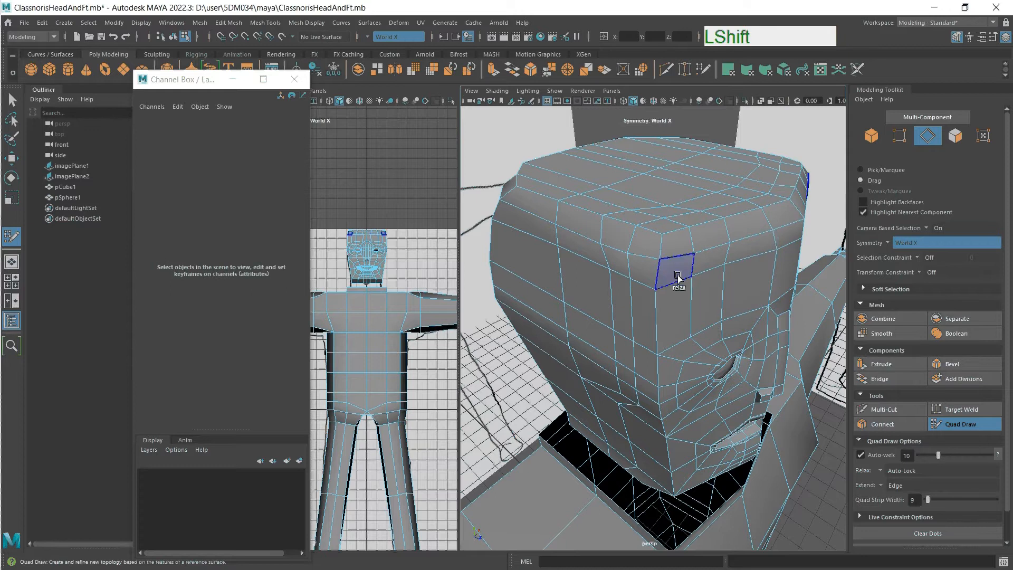
pyautogui.moveTo(658, 293)
pyautogui.keyDown('shift'); pyautogui.mouseDown()
pyautogui.moveTo(668, 469)
pyautogui.moveTo(661, 419)
pyautogui.mouseUp(); pyautogui.keyUp('shift')
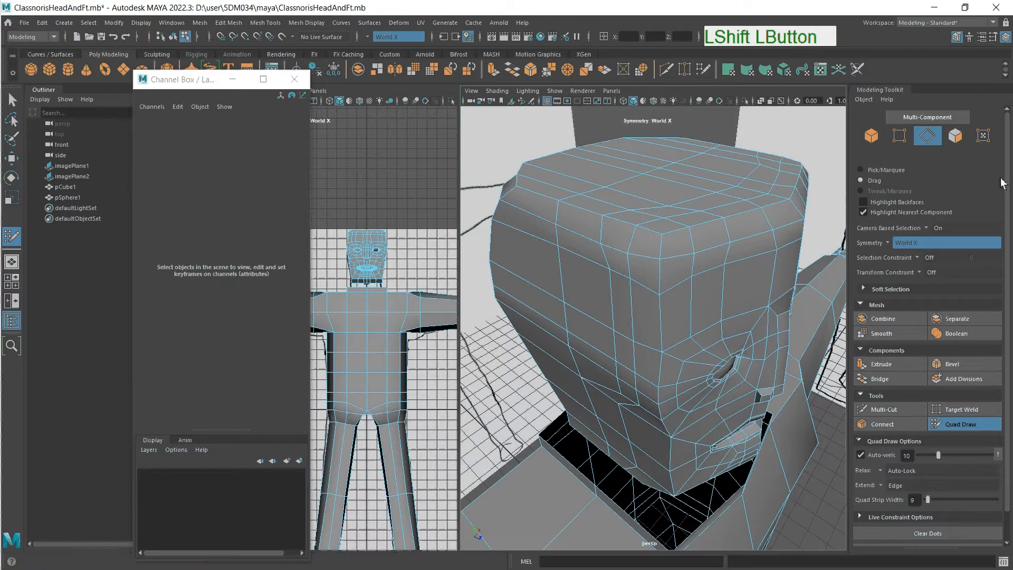
# Leave Quad Draw for vertex selection and undo the last tweak made to the head.
pyautogui.click(908, 135)
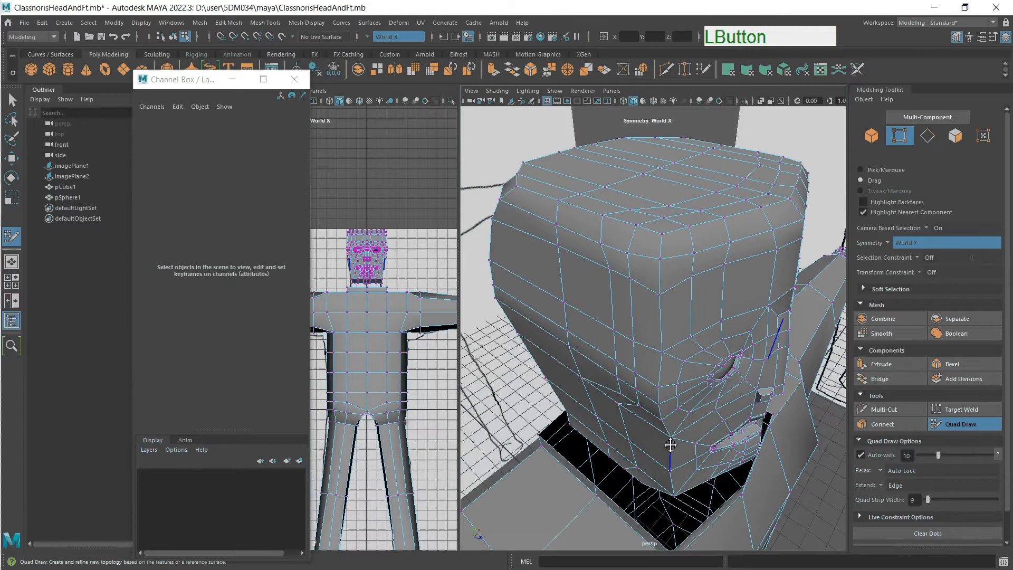
pyautogui.click(958, 429)
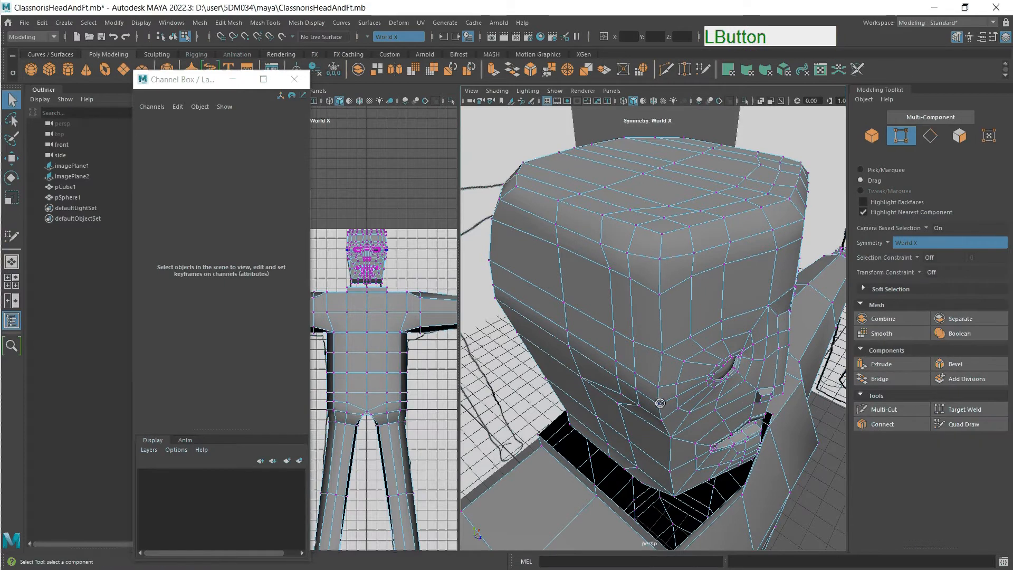
pyautogui.scroll(3, 669, 412)
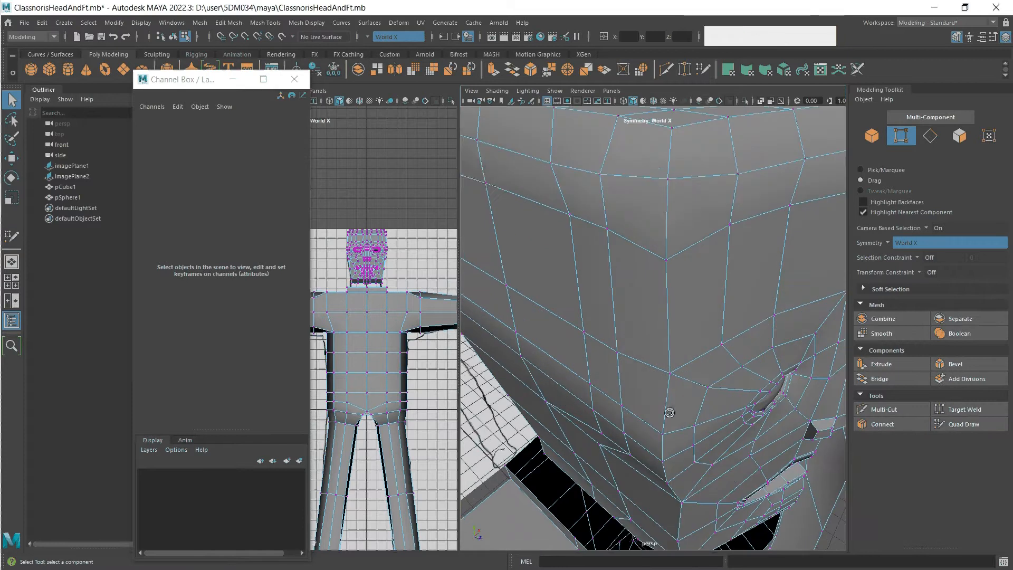
pyautogui.press('ctrl')
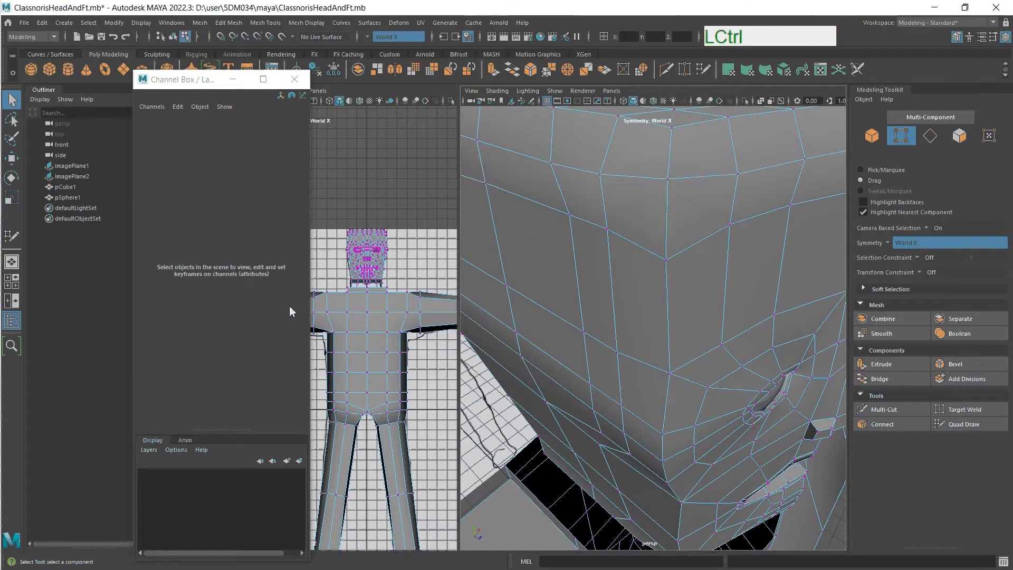
pyautogui.hotkey('ctrl', 'z')
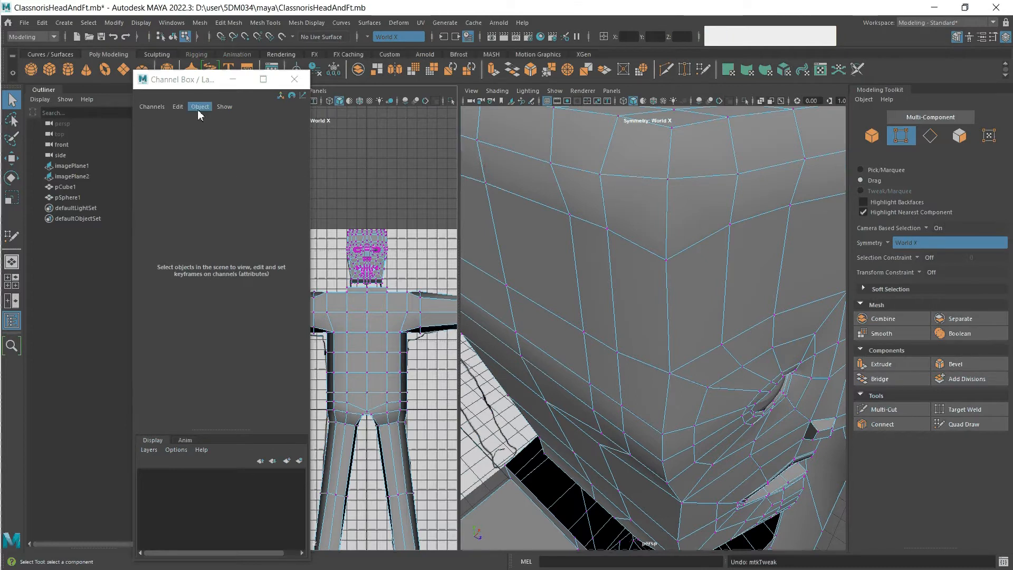
pyautogui.click(183, 84)
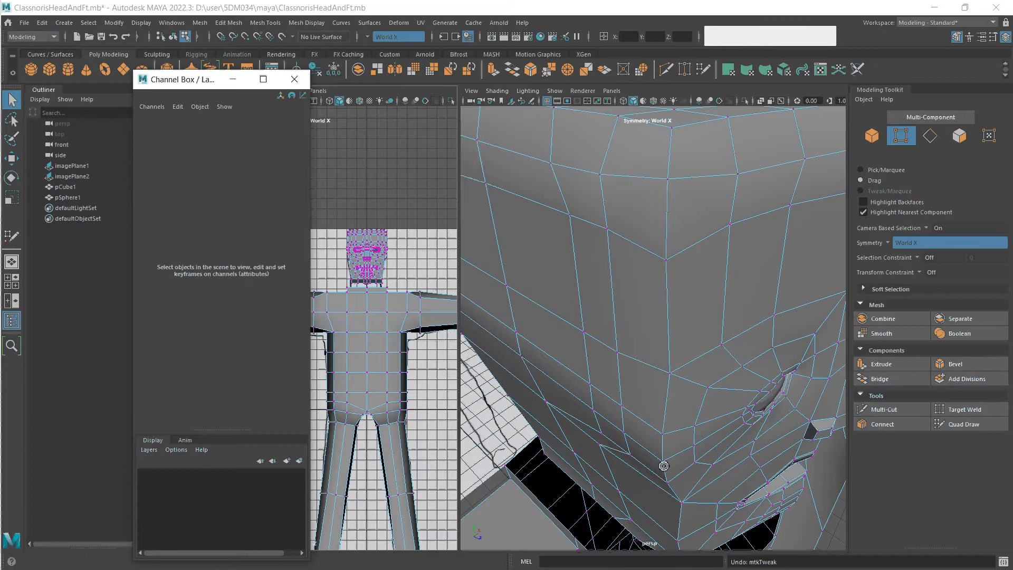
# Move the cheek vertex on the face's side edge back to Z 7.45 and the one above it, beside the eye, to Z 7.61.
pyautogui.press('q')
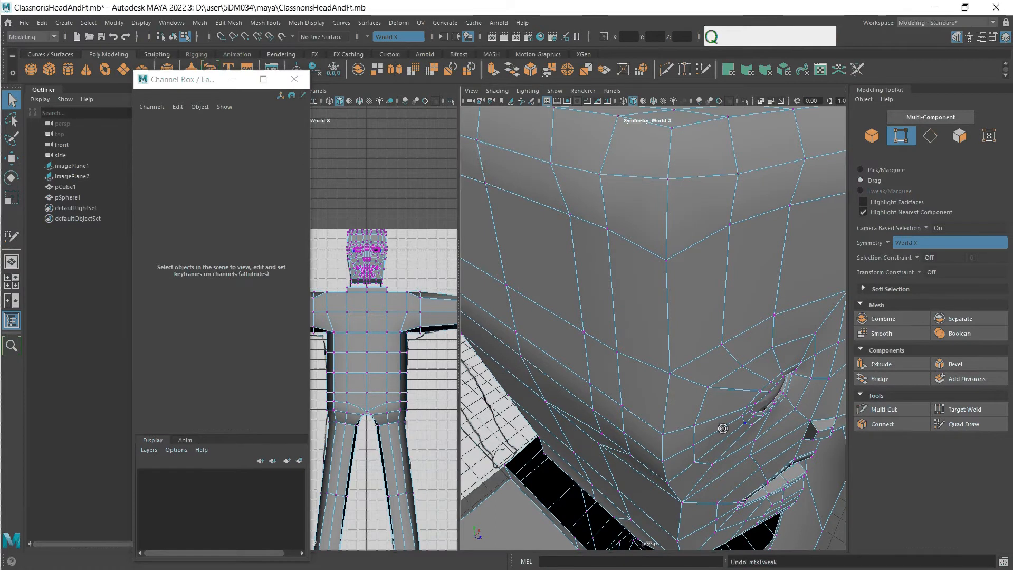
pyautogui.click(666, 461)
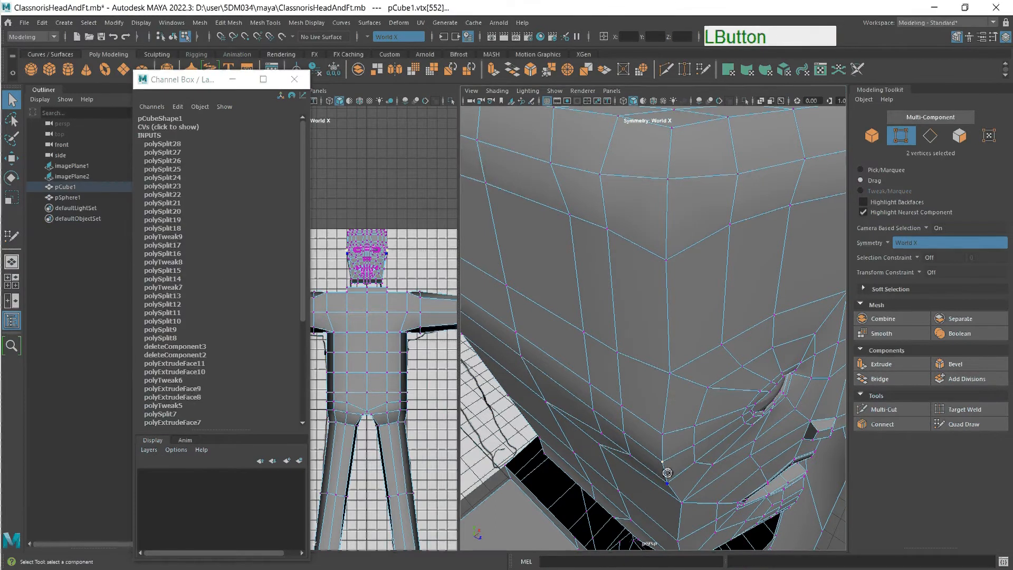
pyautogui.press('w')
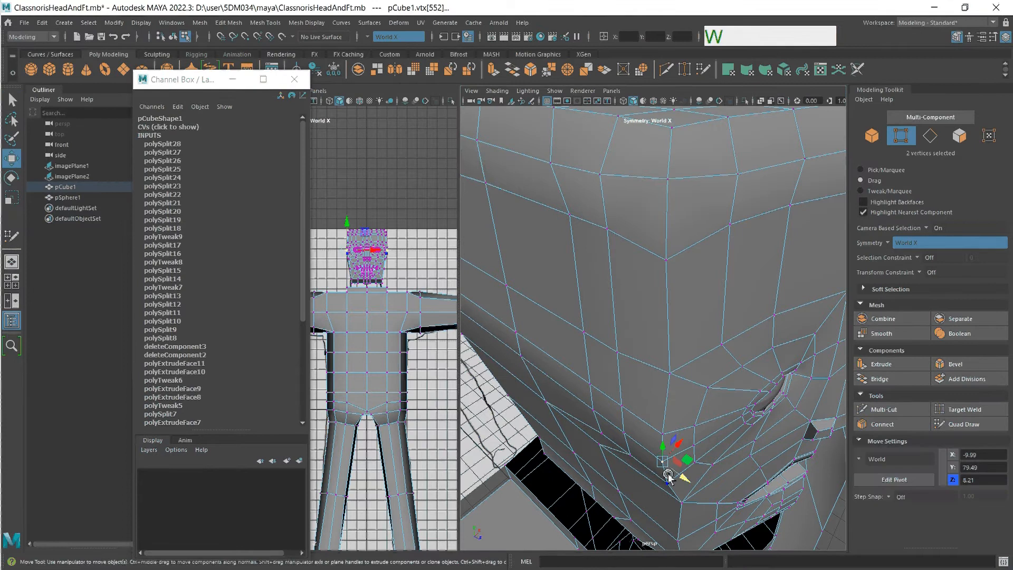
pyautogui.moveTo(668, 475); pyautogui.dragTo(672, 466)
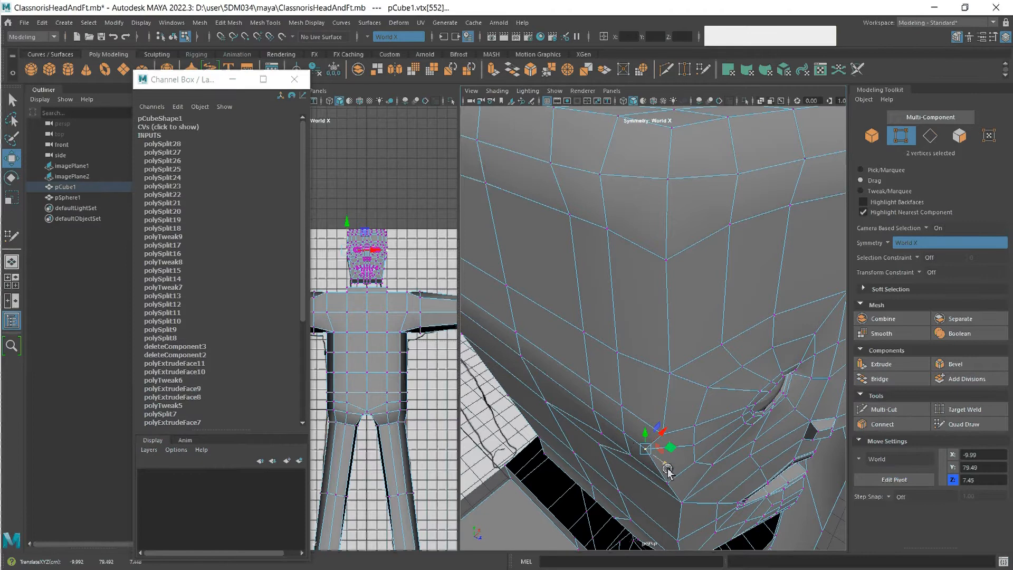
pyautogui.moveTo(668, 471); pyautogui.dragTo(641, 296)
pyautogui.click(631, 296)
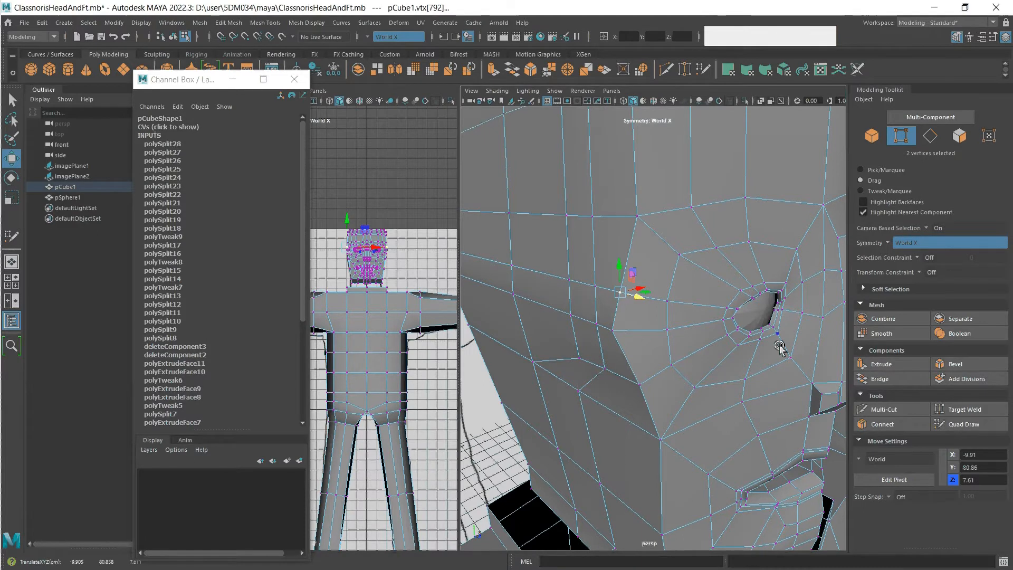
# Insert an edge loop around the outermost ring of faces encircling the eye.
pyautogui.click(884, 410)
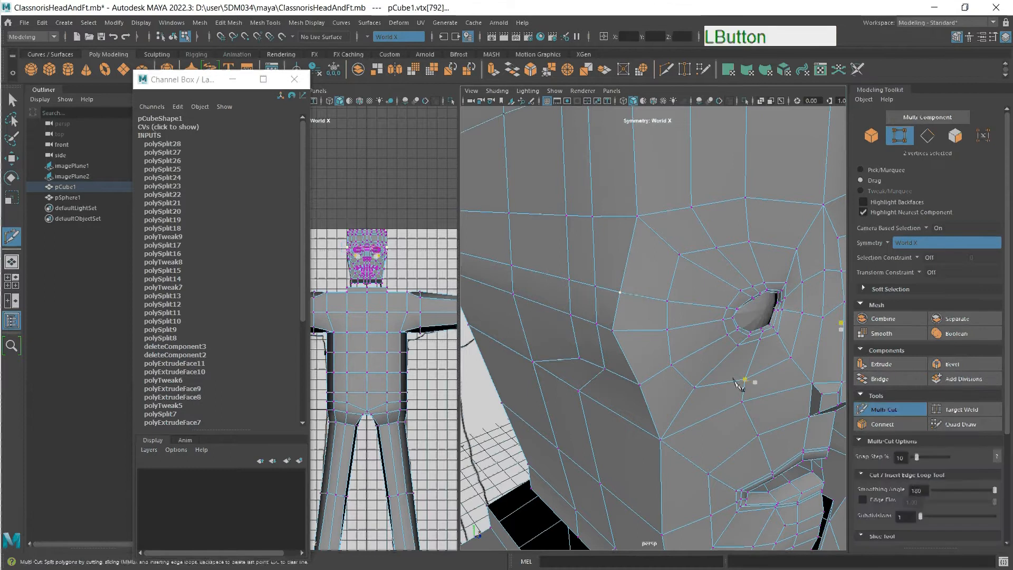
pyautogui.keyDown('ctrl'); pyautogui.click(667, 412); pyautogui.keyUp('ctrl')
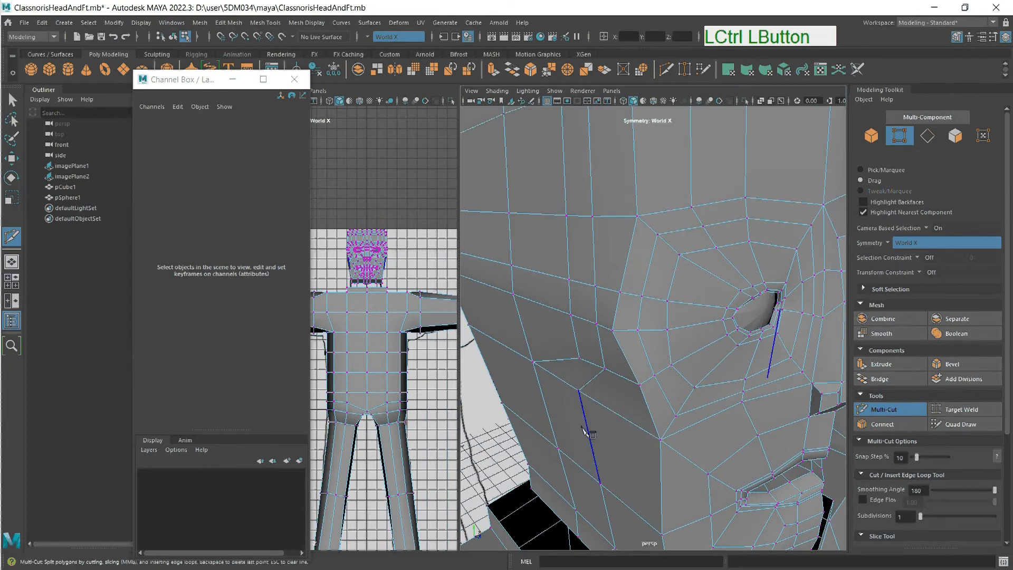
pyautogui.click(886, 410)
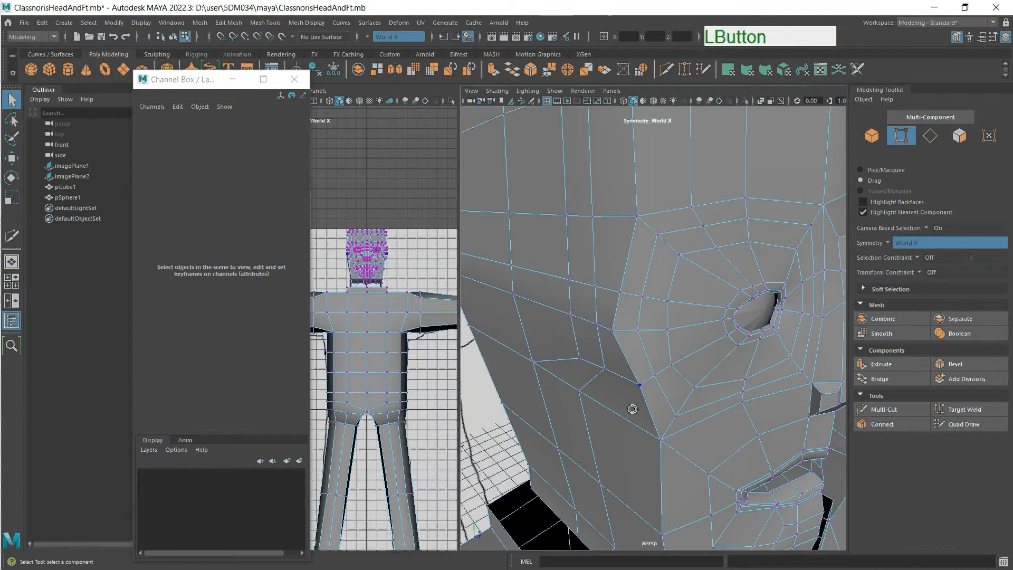
# Relax the vertices along the side edge of the face from the temple down to the cheek with Quad Draw.
pyautogui.click(971, 426)
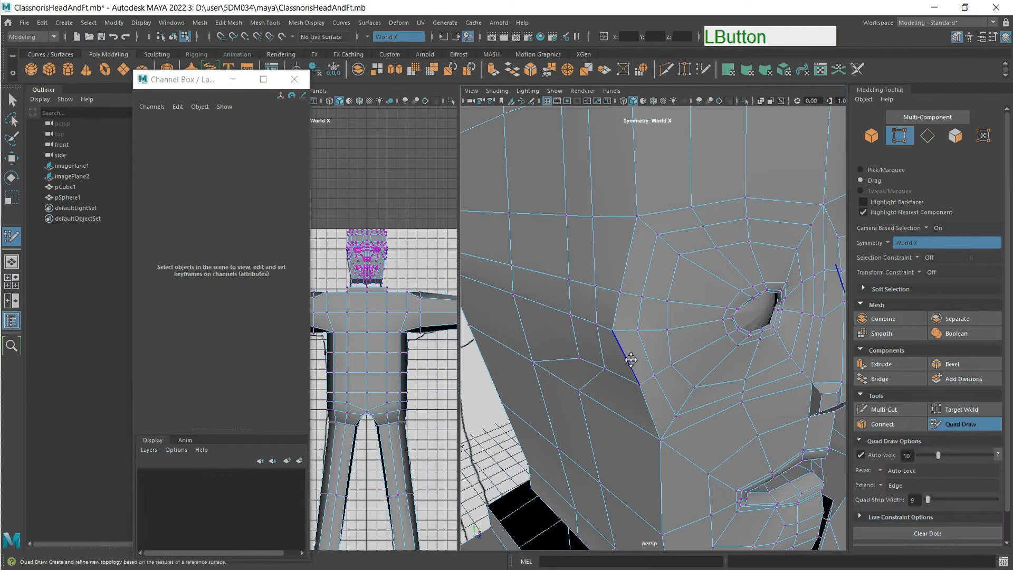
pyautogui.moveTo(604, 334)
pyautogui.keyDown('shift'); pyautogui.mouseDown()
pyautogui.moveTo(622, 337)
pyautogui.moveTo(638, 296)
pyautogui.moveTo(626, 294)
pyautogui.moveTo(634, 422)
pyautogui.moveTo(628, 394)
pyautogui.moveTo(670, 459)
pyautogui.moveTo(634, 475)
pyautogui.mouseUp(); pyautogui.keyUp('shift')
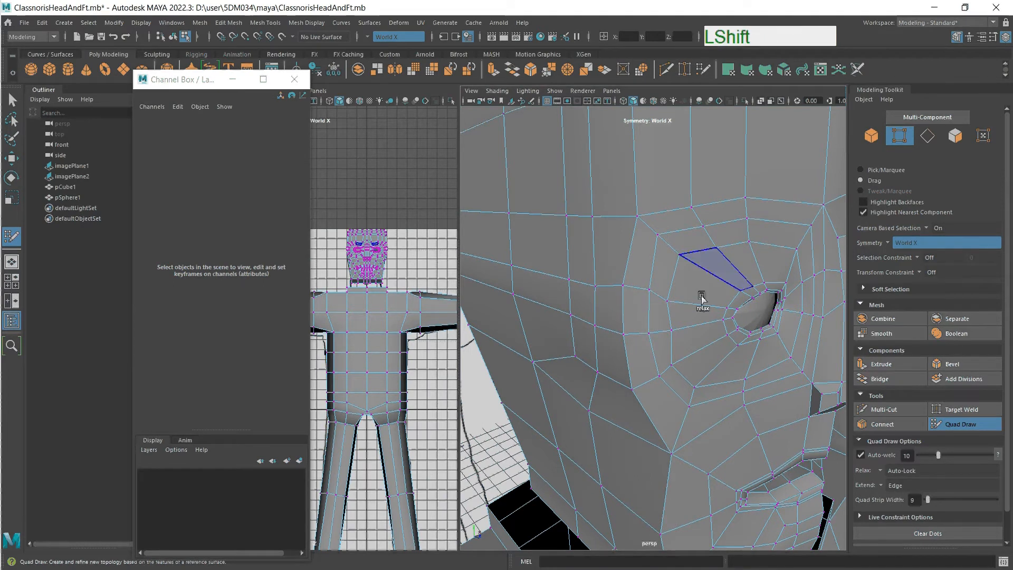
pyautogui.scroll(-8, 701, 298)
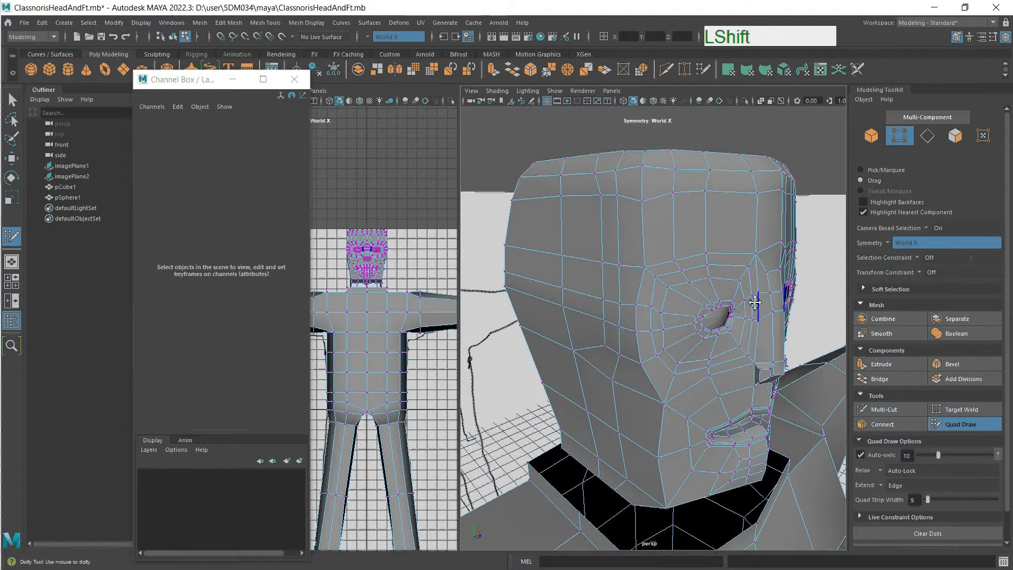
# Lower the faces between the brows to Y 82.81 and the nose-bridge faces below them to Y 80.95.
pyautogui.click(962, 141)
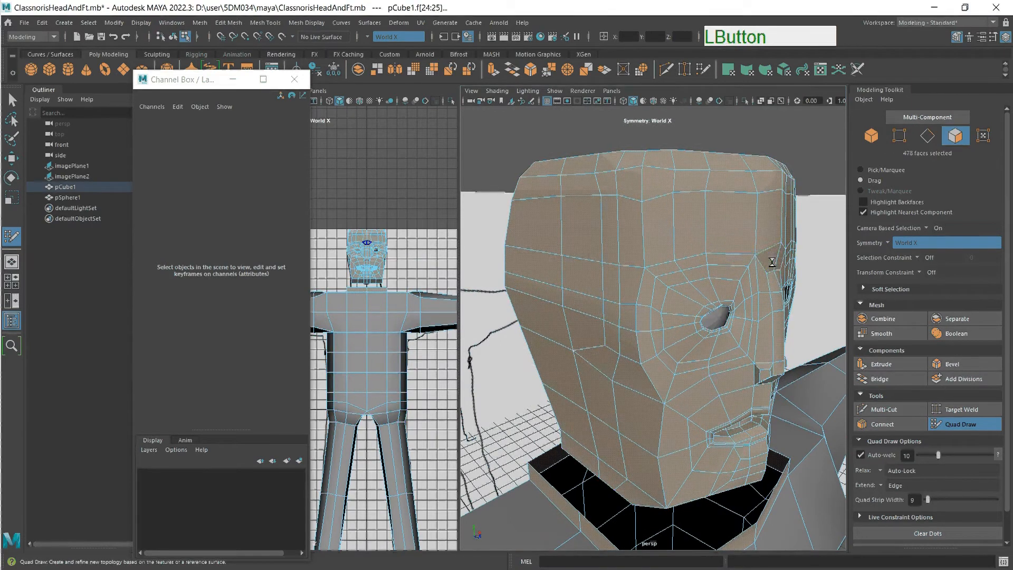
pyautogui.click(772, 261)
pyautogui.press('w')
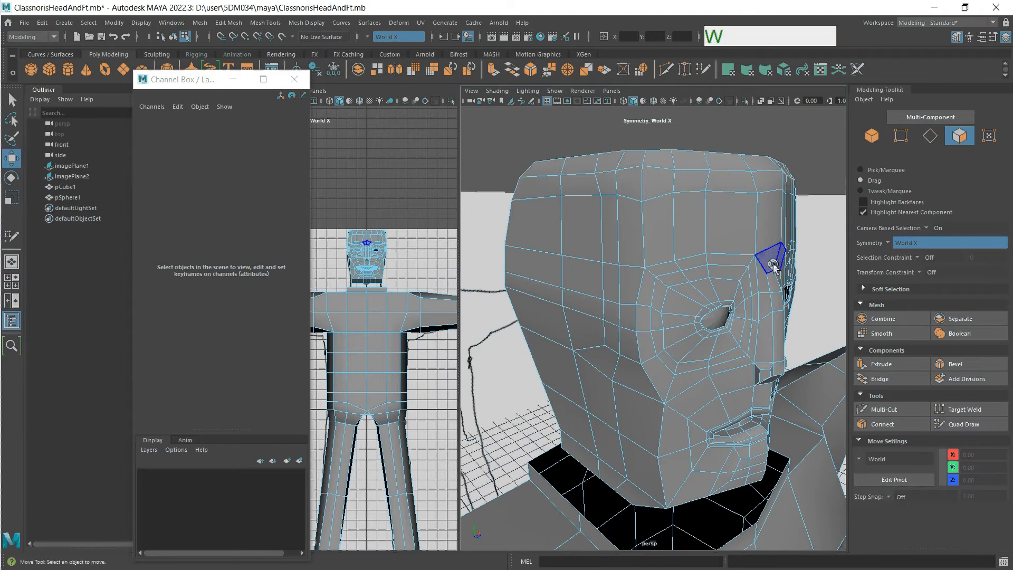
pyautogui.click(770, 264)
pyautogui.press('w')
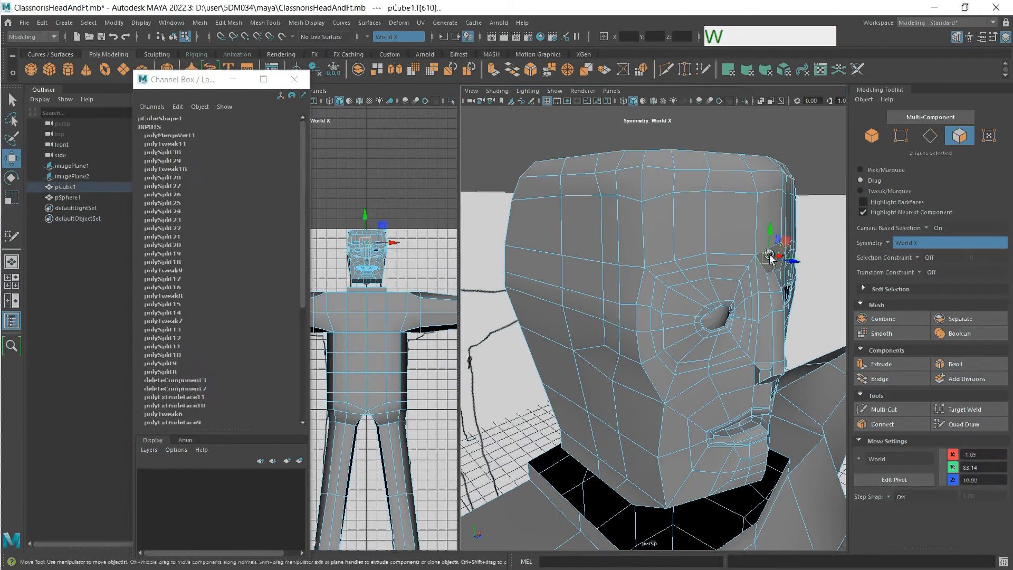
pyautogui.moveTo(769, 235); pyautogui.dragTo(770, 244)
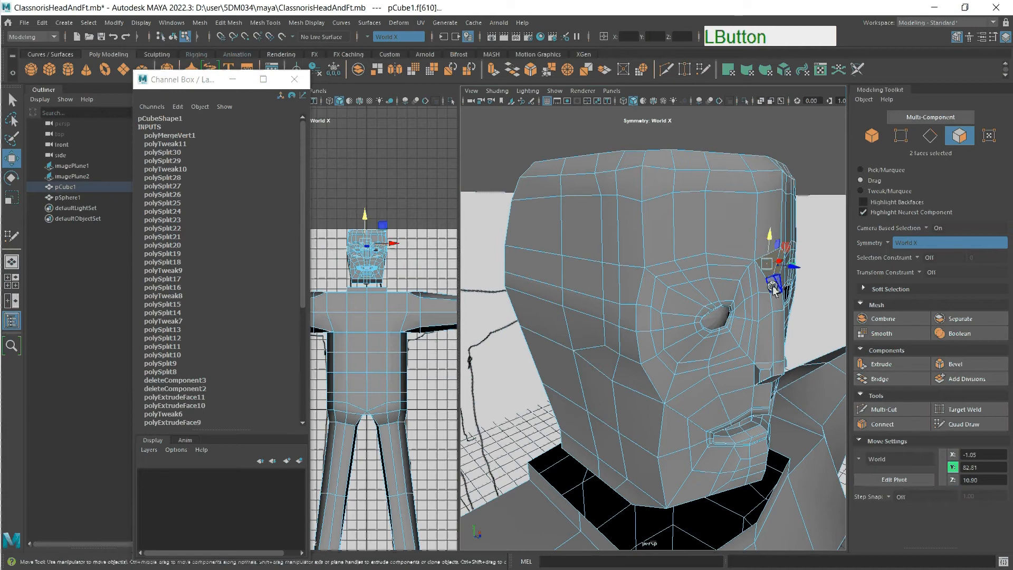
pyautogui.click(773, 286)
pyautogui.moveTo(777, 263); pyautogui.dragTo(777, 275)
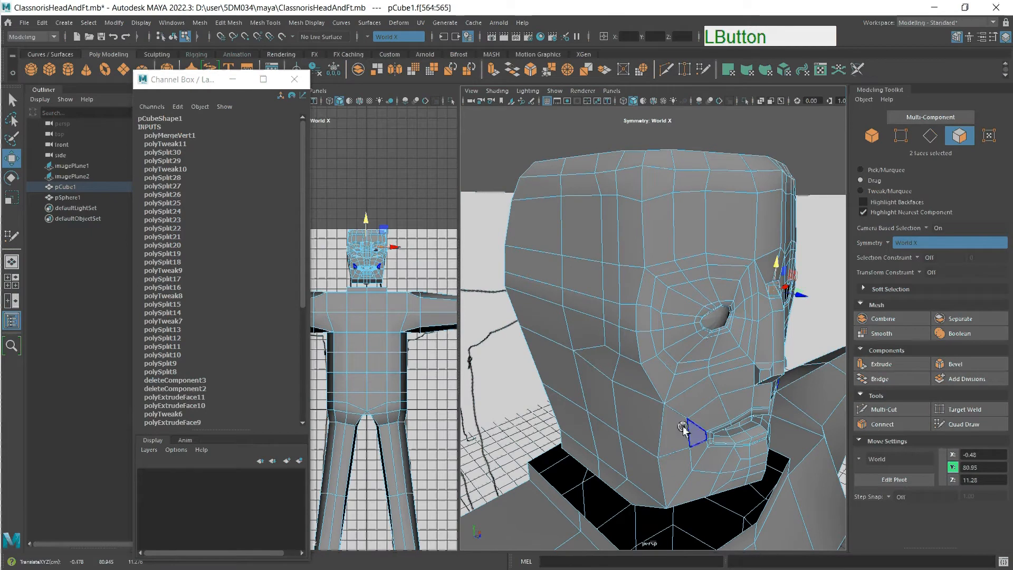
# Soften the edges along the side corner of the face from the forehead down to the jaw.
pyautogui.moveTo(683, 430)
pyautogui.keyDown('alt'); pyautogui.mouseDown()
pyautogui.moveTo(675, 448)
pyautogui.moveTo(710, 442)
pyautogui.moveTo(685, 440)
pyautogui.moveTo(675, 417)
pyautogui.moveTo(744, 458)
pyautogui.moveTo(673, 430)
pyautogui.mouseUp(); pyautogui.keyUp('alt')
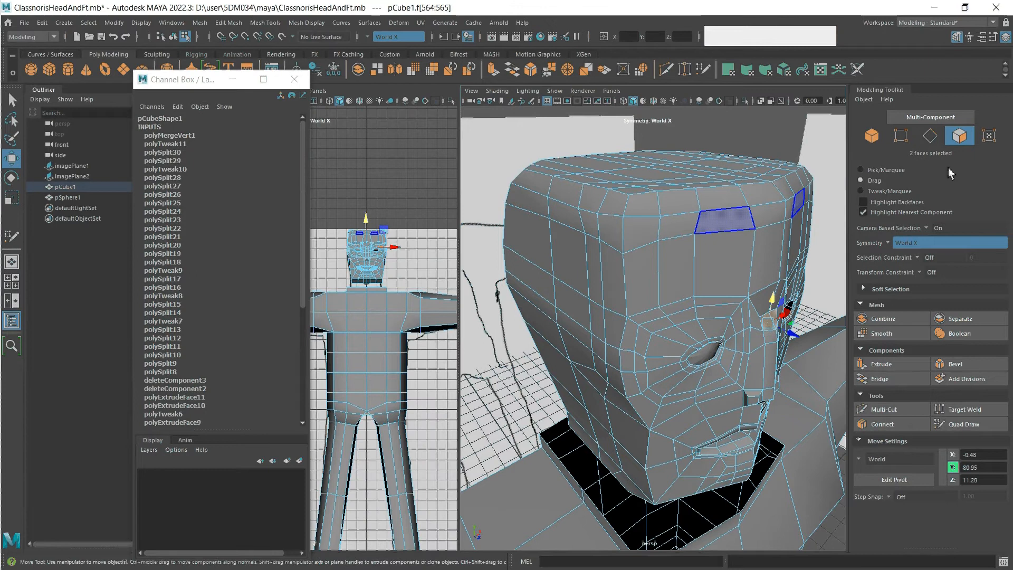
pyautogui.click(930, 135)
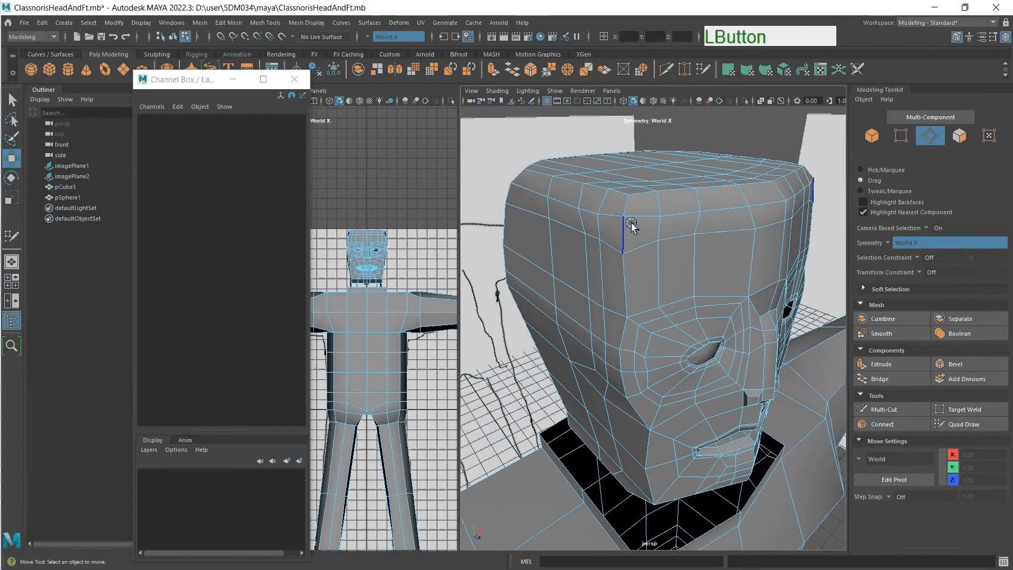
pyautogui.moveTo(626, 207); pyautogui.dragTo(628, 317)
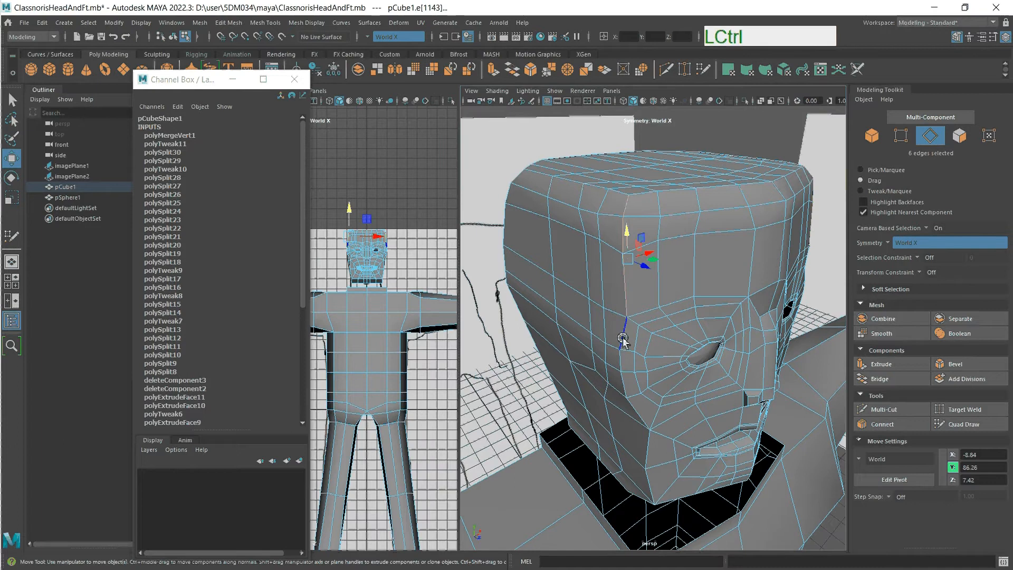
pyautogui.keyDown('ctrl'); pyautogui.click(623, 340); pyautogui.keyUp('ctrl')
pyautogui.keyDown('shift'); pyautogui.doubleClick(626, 339); pyautogui.keyUp('shift')
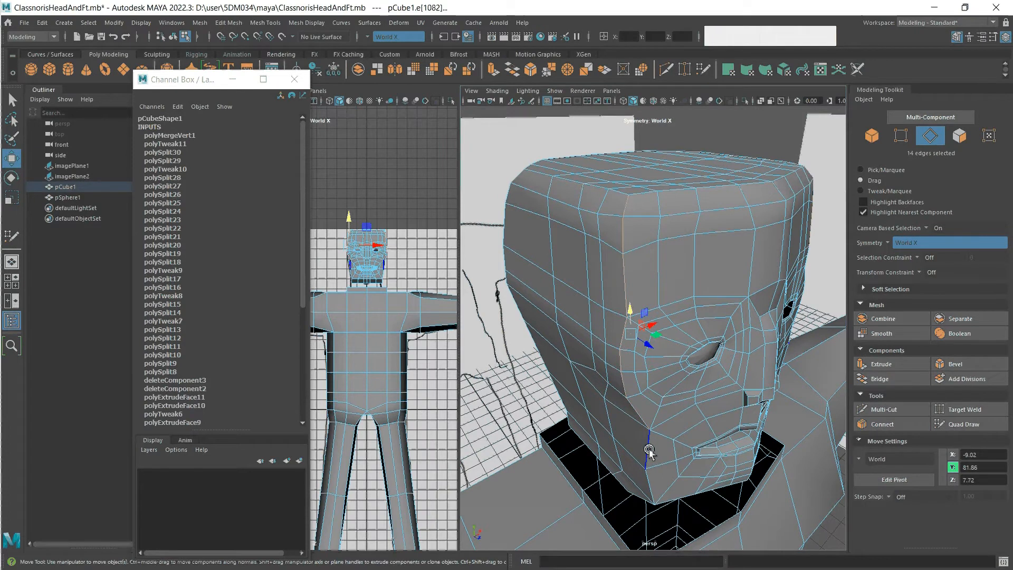
pyautogui.press('shift')
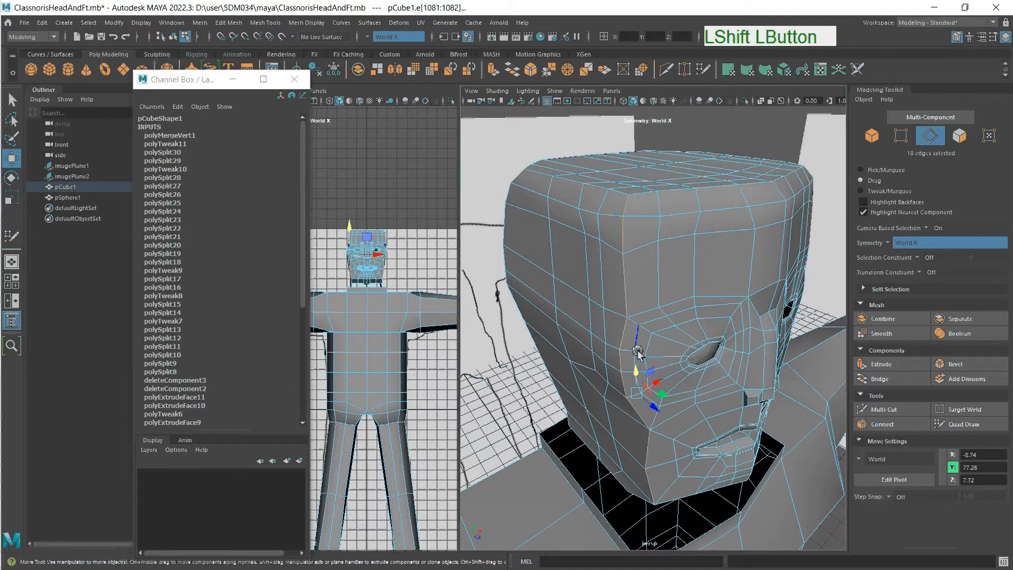
pyautogui.click(307, 23)
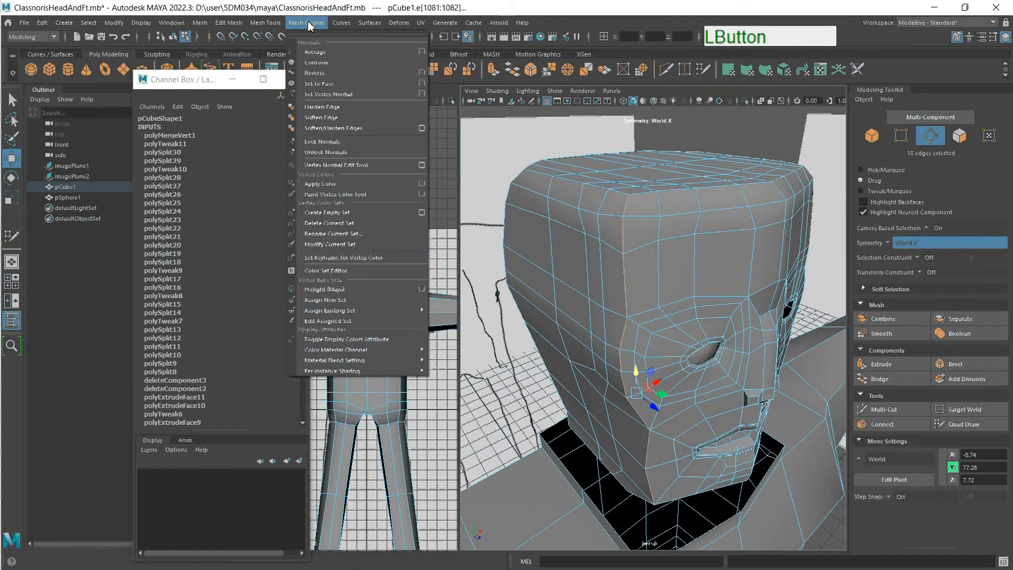
pyautogui.click(328, 122)
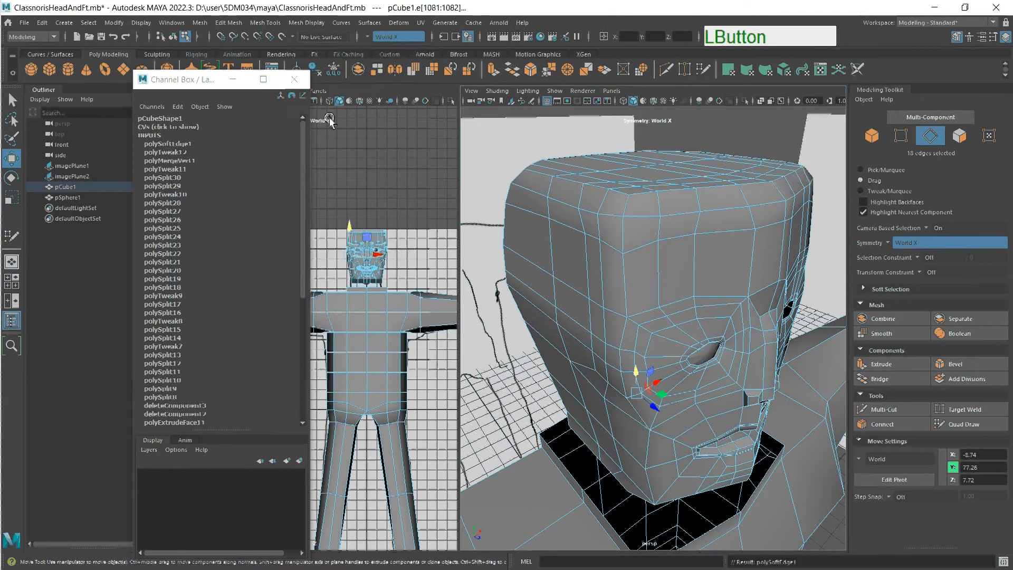
# Apply Soften/Harden Edges to the whole body mesh with an angle of 45.
pyautogui.keyDown('alt'); pyautogui.moveTo(653, 401); pyautogui.dragTo(659, 316); pyautogui.keyUp('alt')
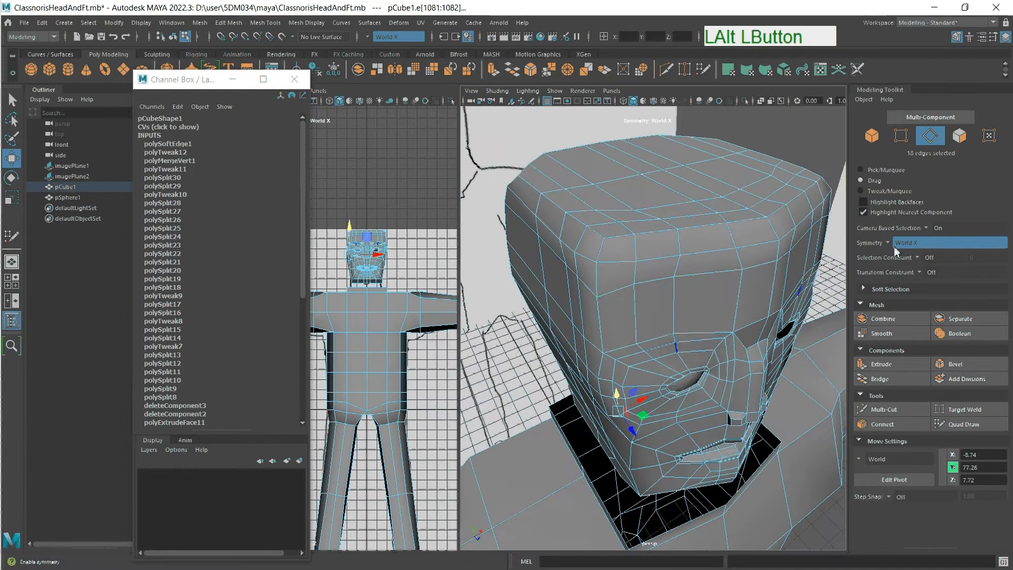
pyautogui.click(871, 135)
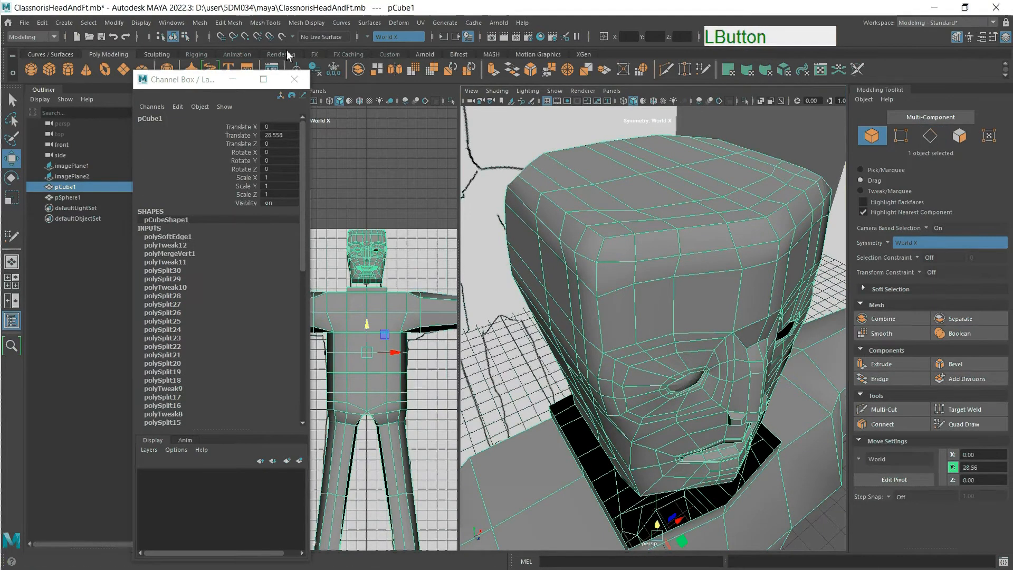
pyautogui.click(307, 23)
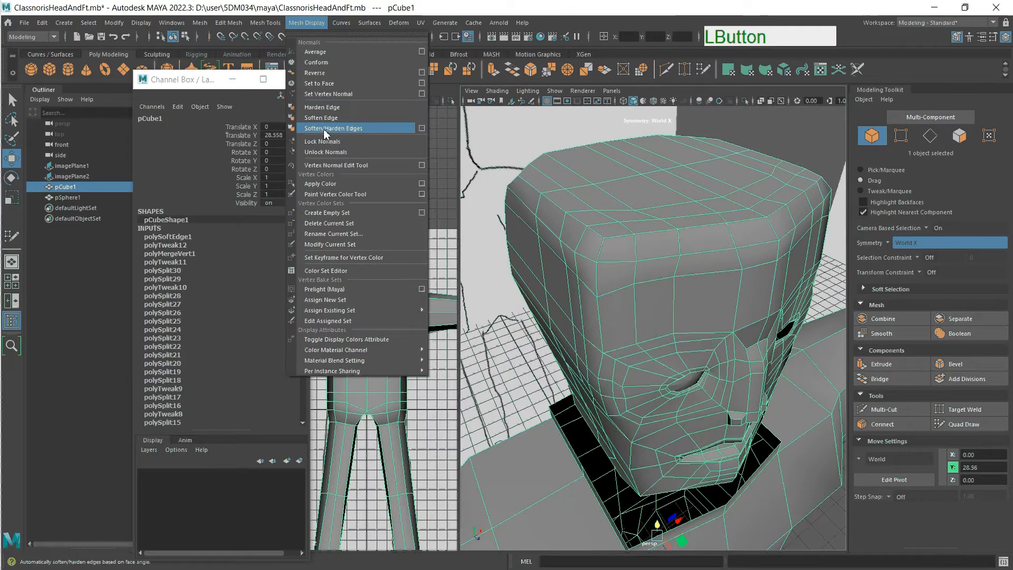
pyautogui.click(422, 128)
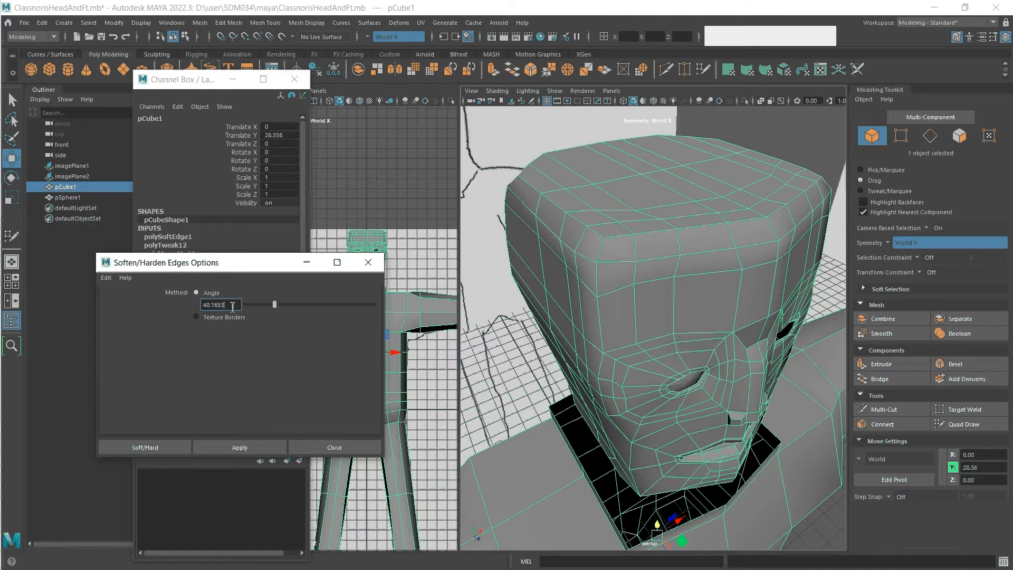
pyautogui.moveTo(234, 307); pyautogui.dragTo(203, 312)
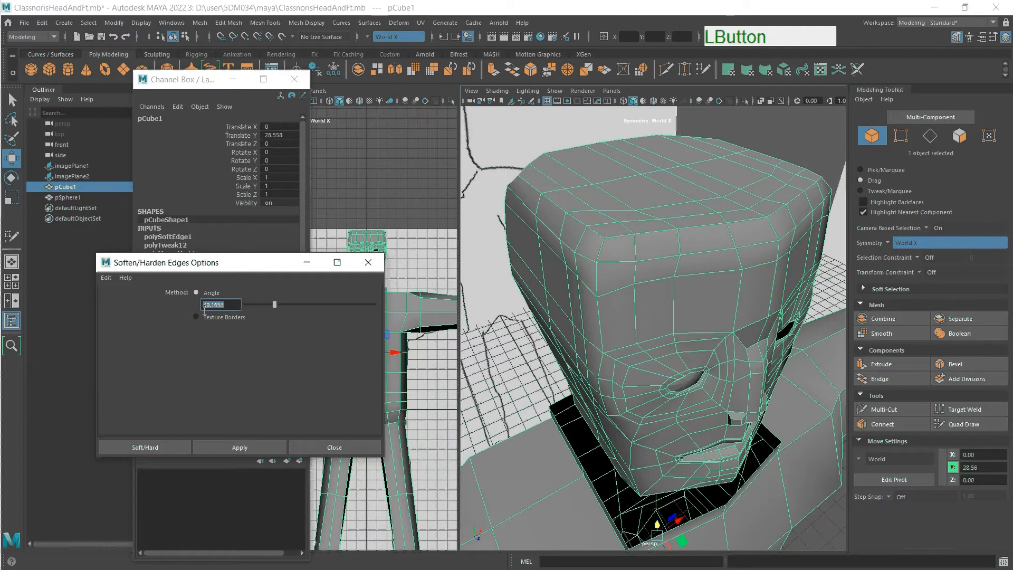
pyautogui.click(204, 310)
pyautogui.moveTo(274, 305); pyautogui.dragTo(180, 308)
pyautogui.write('45')
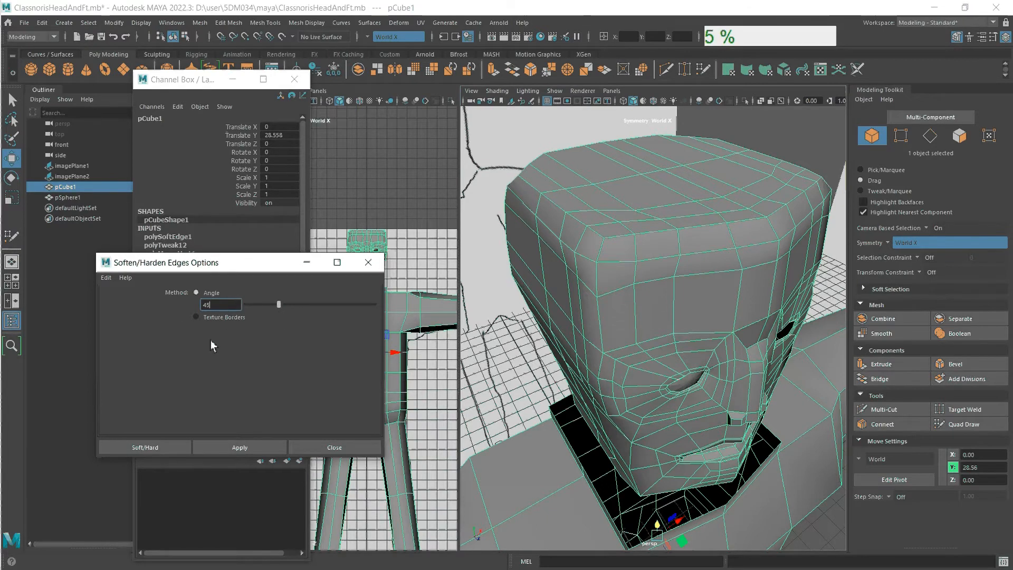
pyautogui.click(152, 450)
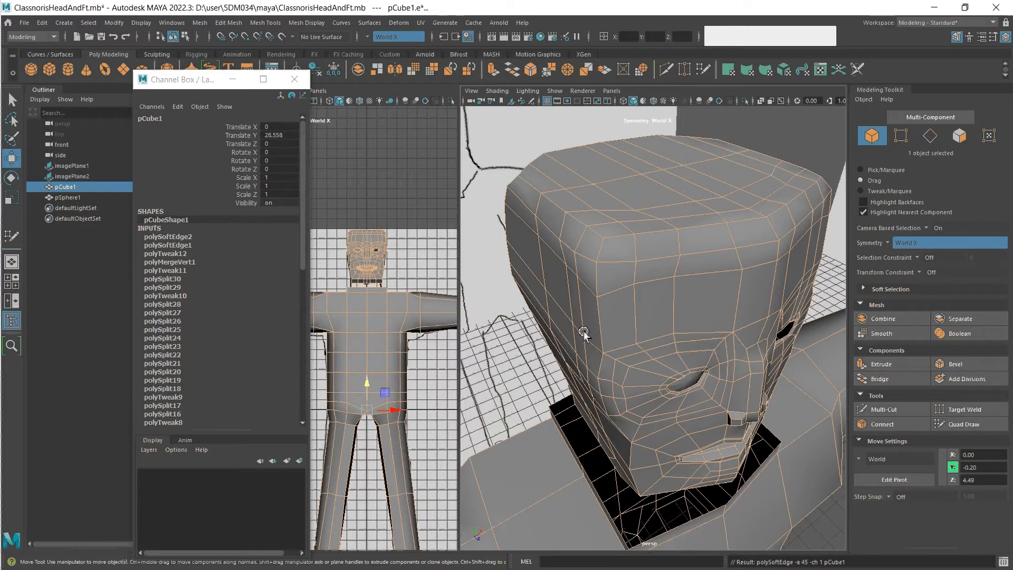
# Move the temple edge beside the brow inward and back to X -8.90, Z 7.28.
pyautogui.click(931, 143)
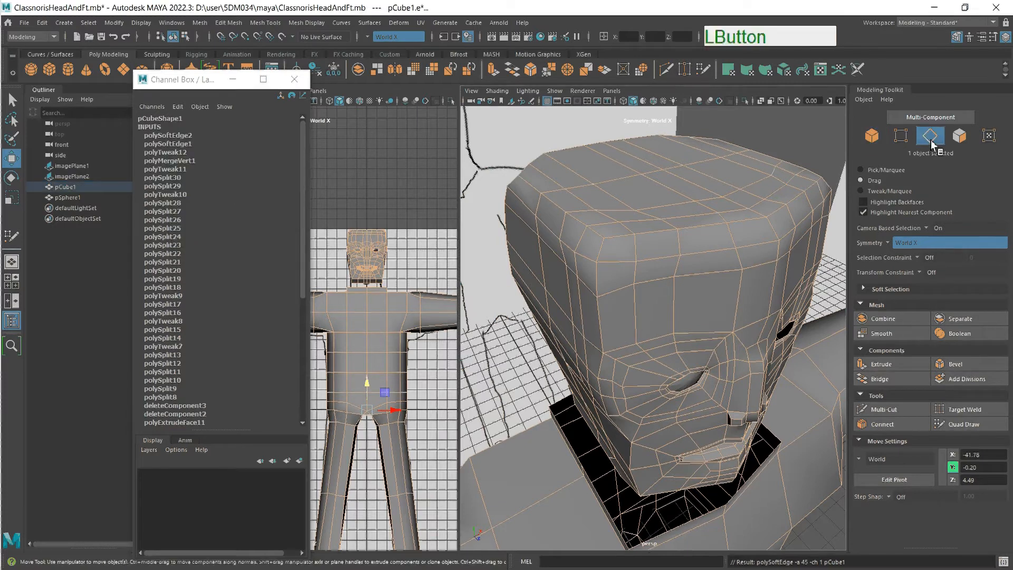
pyautogui.click(607, 340)
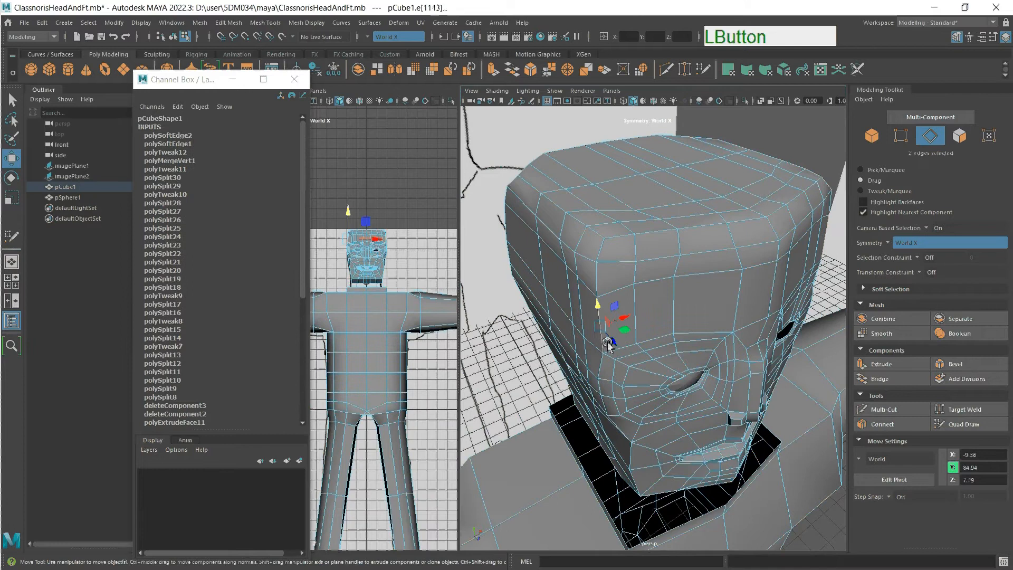
pyautogui.click(626, 332)
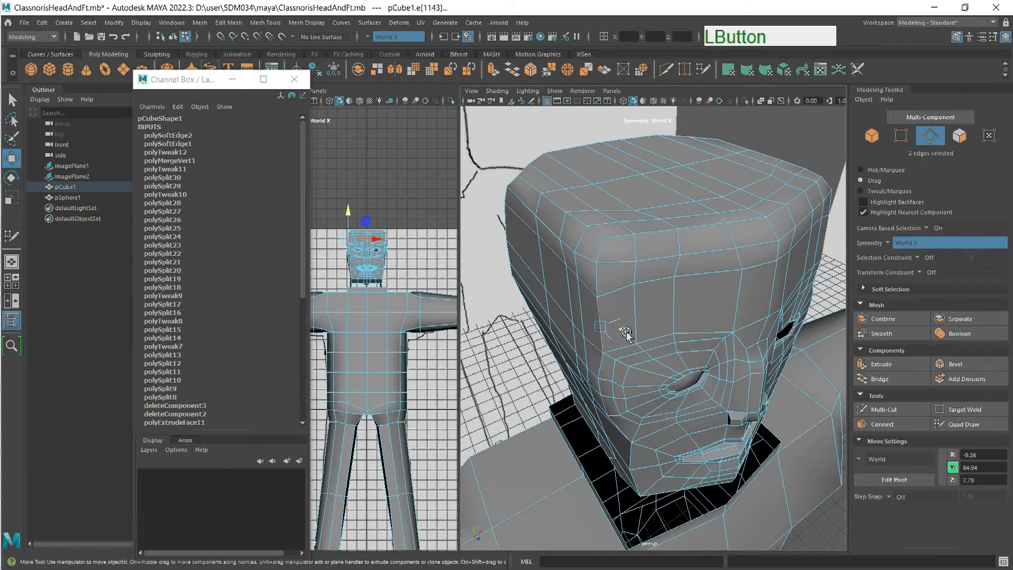
pyautogui.moveTo(626, 332); pyautogui.dragTo(631, 326)
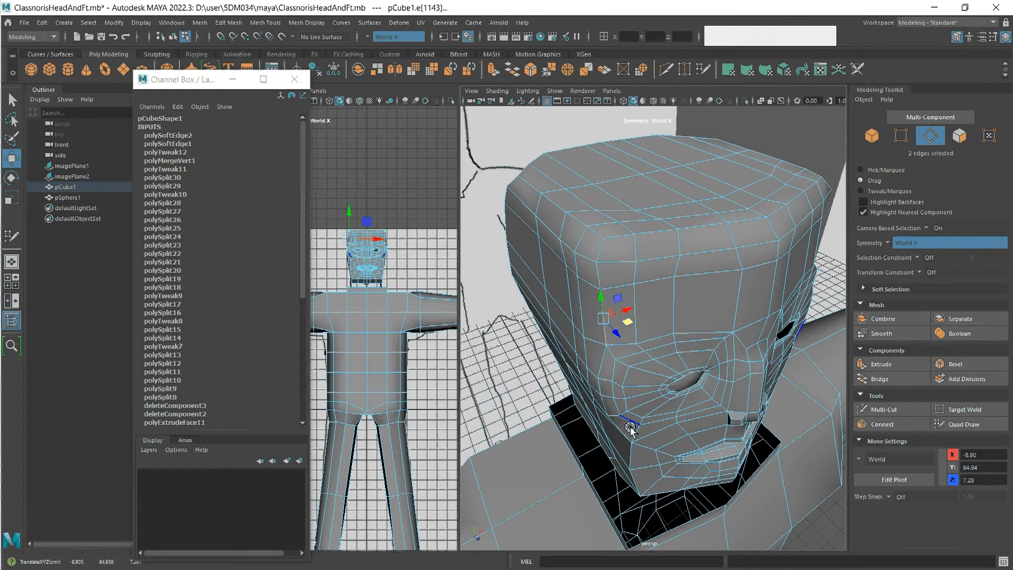
# Move the jaw corner edge back to Z 7.38 and the vertex at its lower end to Z 6.11.
pyautogui.keyDown('alt'); pyautogui.moveTo(639, 422); pyautogui.dragTo(722, 467); pyautogui.keyUp('alt')
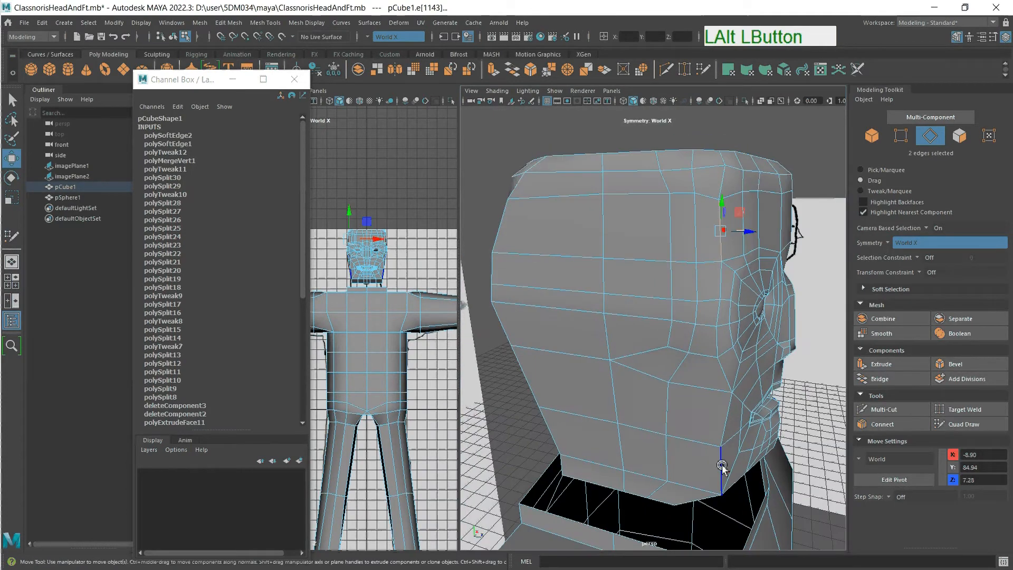
pyautogui.click(722, 467)
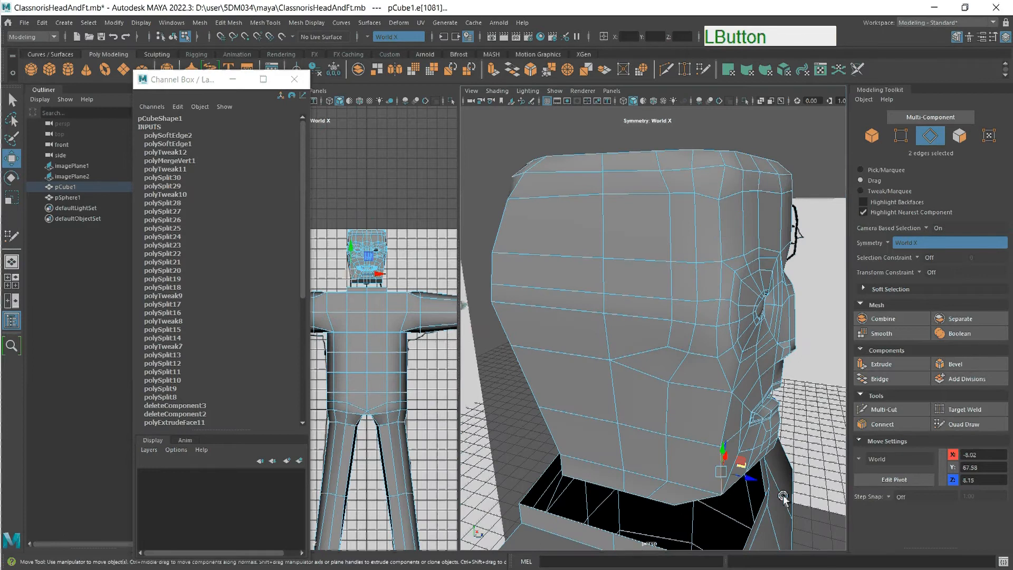
pyautogui.moveTo(749, 480); pyautogui.dragTo(730, 460)
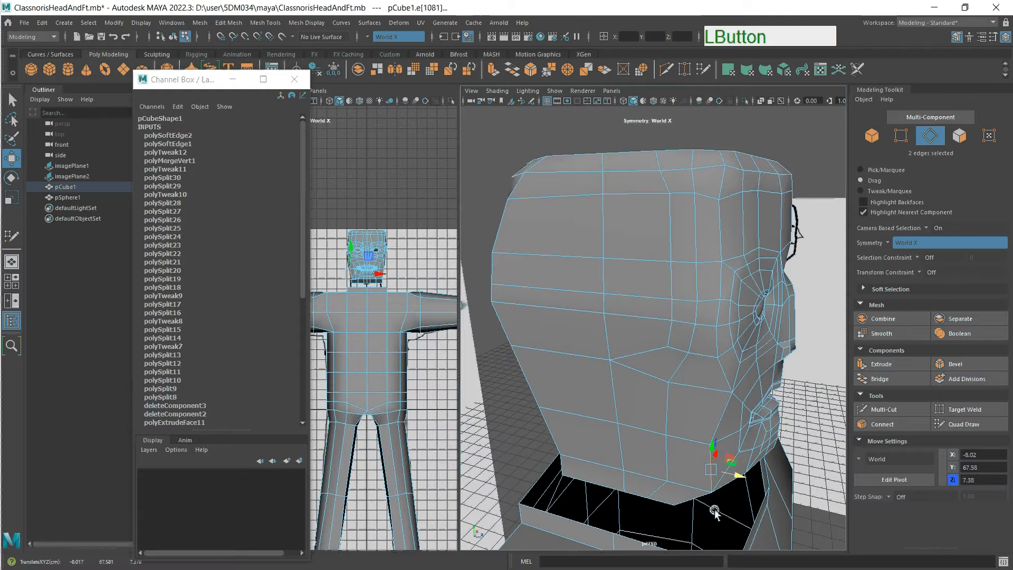
pyautogui.click(907, 140)
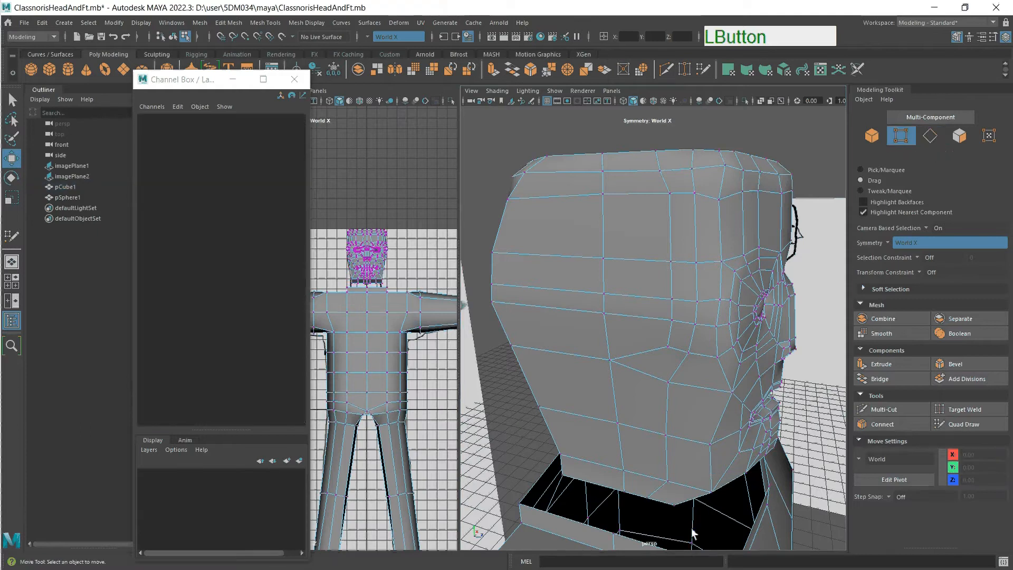
pyautogui.moveTo(742, 503); pyautogui.dragTo(723, 496)
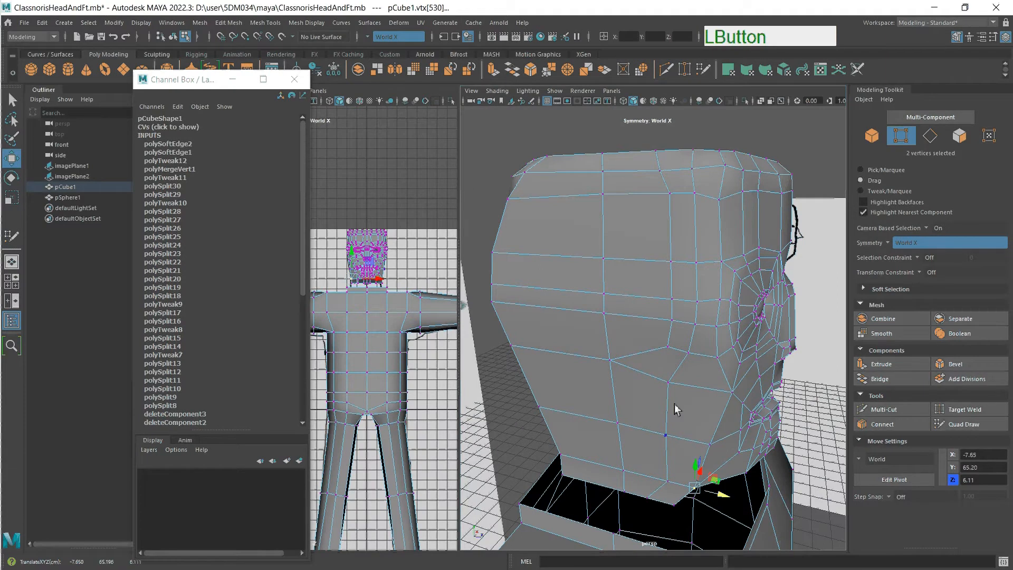
# Shift two cheek vertices on the side of the head back and down, the upper to Y 73.34 and the lower to Y 69.42, Z 3.31.
pyautogui.click(667, 382)
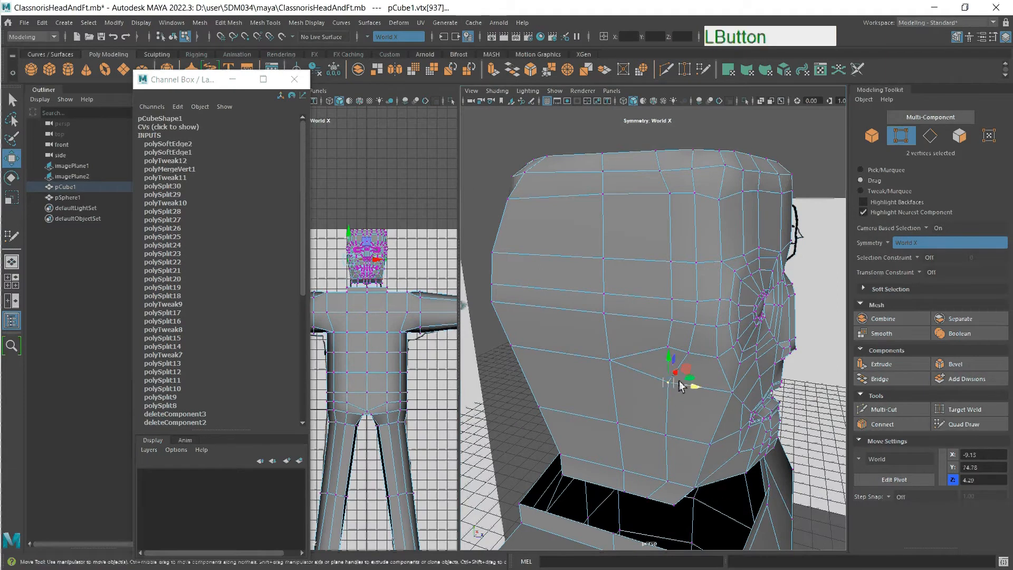
pyautogui.moveTo(686, 370); pyautogui.dragTo(666, 384)
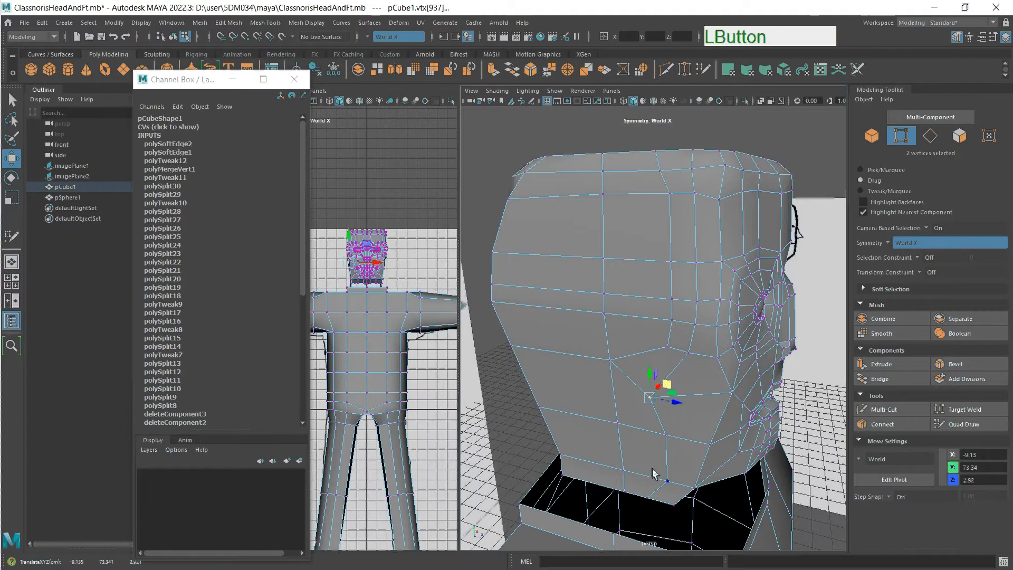
pyautogui.click(666, 435)
pyautogui.moveTo(685, 425); pyautogui.dragTo(677, 429)
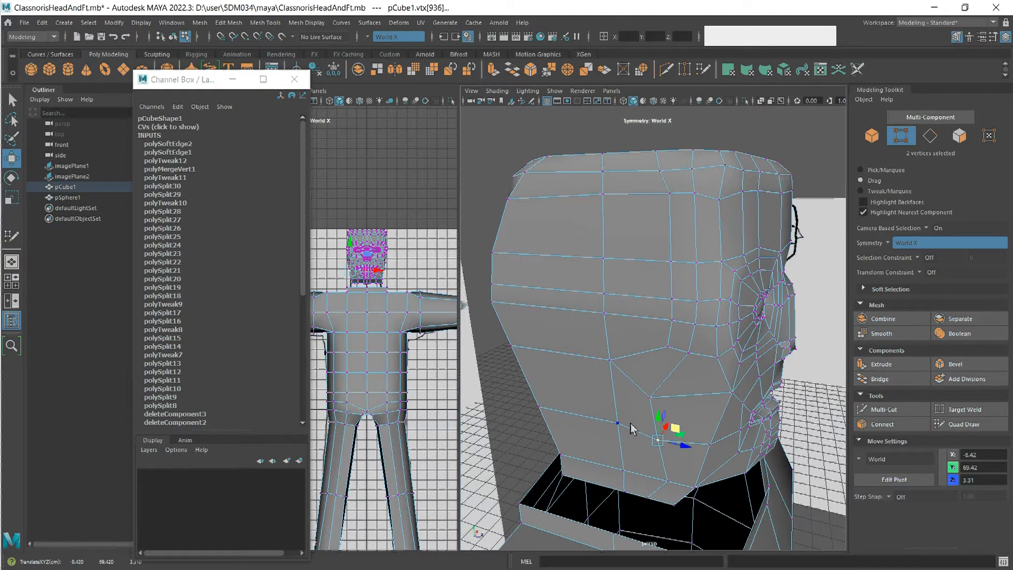
# Move the vertex below the ear area on the side of the head back to Z -1.72.
pyautogui.click(609, 360)
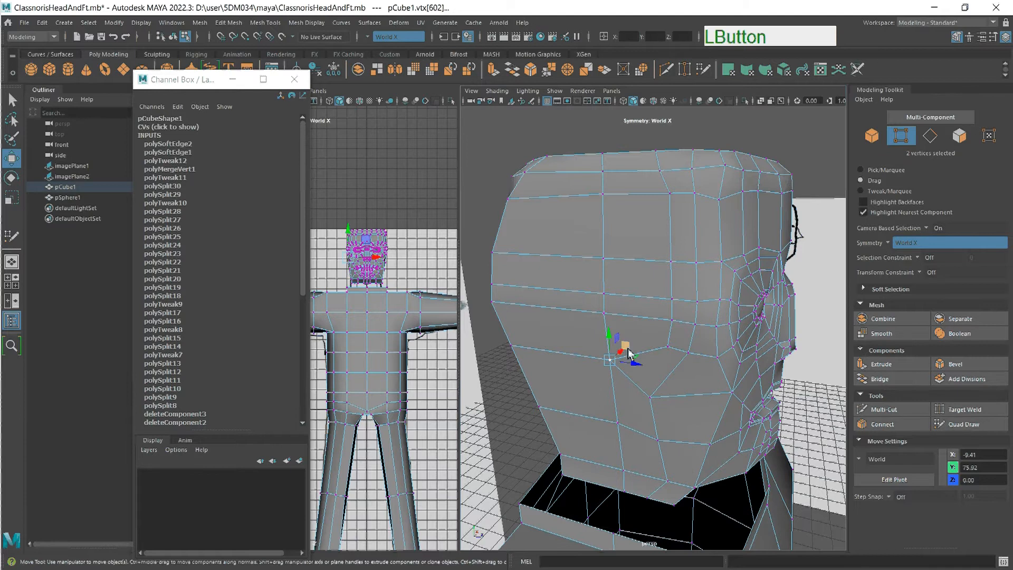
pyautogui.moveTo(626, 347); pyautogui.dragTo(606, 349)
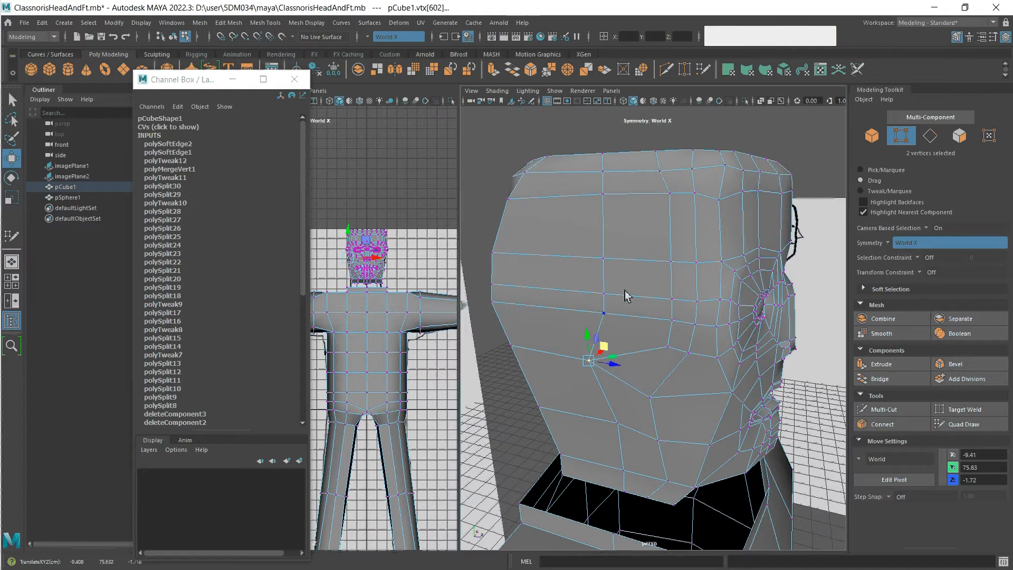
pyautogui.moveTo(705, 399)
pyautogui.keyDown('alt'); pyautogui.mouseDown()
pyautogui.moveTo(654, 396)
pyautogui.moveTo(733, 389)
pyautogui.moveTo(708, 384)
pyautogui.moveTo(703, 401)
pyautogui.mouseUp(); pyautogui.keyUp('alt')
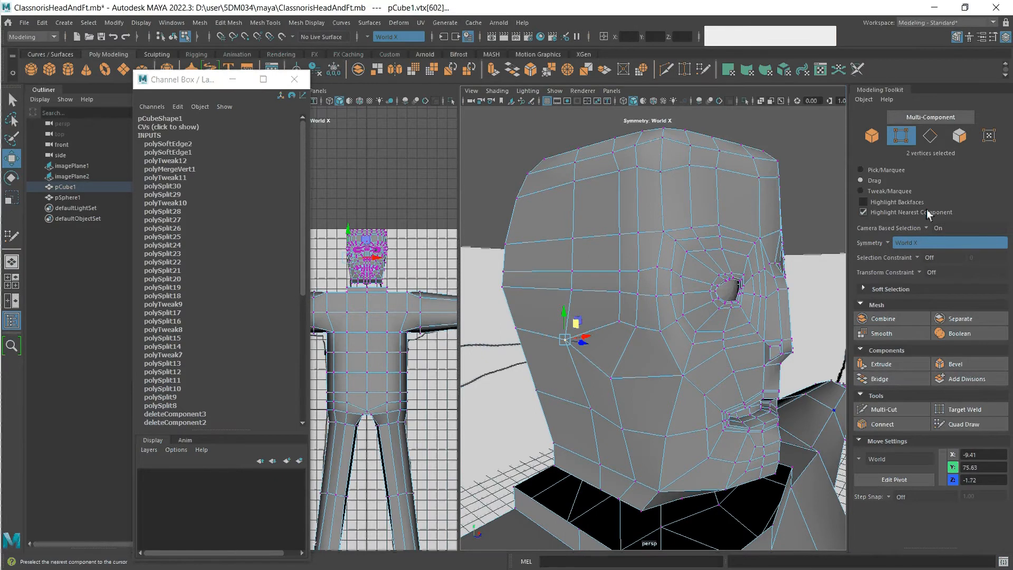
# Select the two stacked ear faces on each side of the head, scale them taller and lower them to Y 81.00.
pyautogui.click(960, 139)
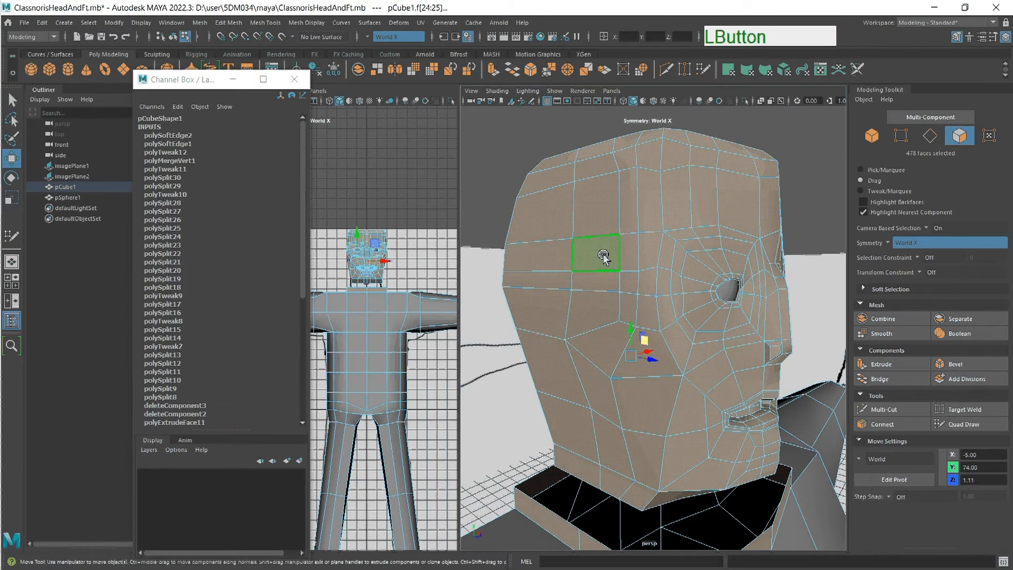
pyautogui.moveTo(605, 257)
pyautogui.mouseDown()
pyautogui.moveTo(597, 307)
pyautogui.moveTo(587, 294)
pyautogui.moveTo(601, 309)
pyautogui.moveTo(586, 328)
pyautogui.mouseUp()
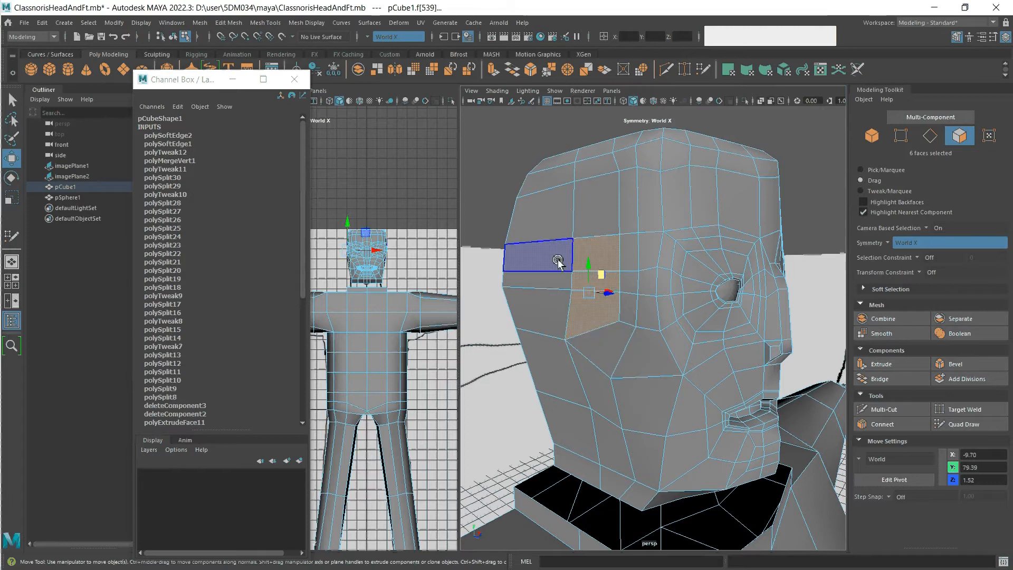
pyautogui.moveTo(602, 261); pyautogui.dragTo(610, 270)
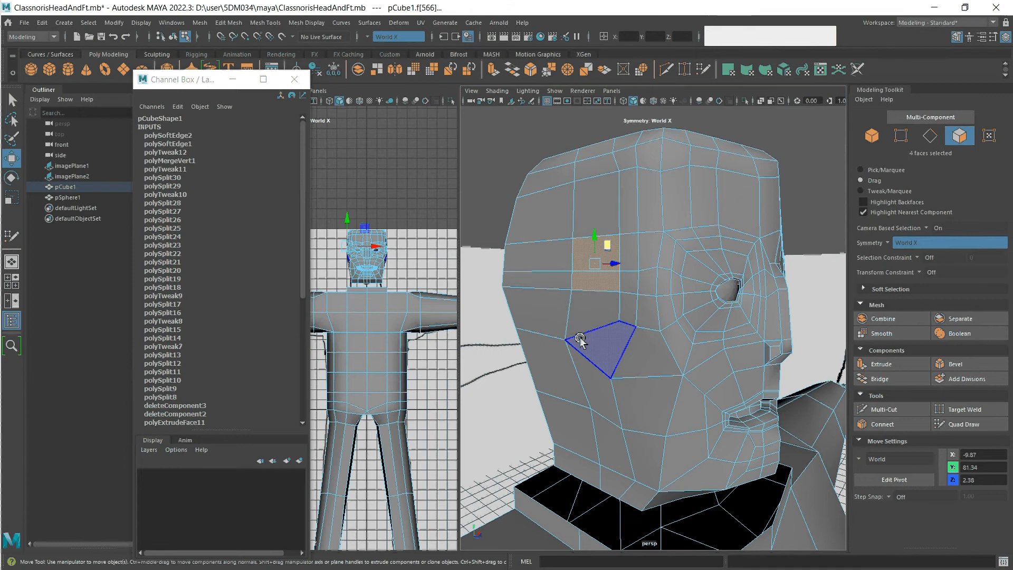
pyautogui.press('r')
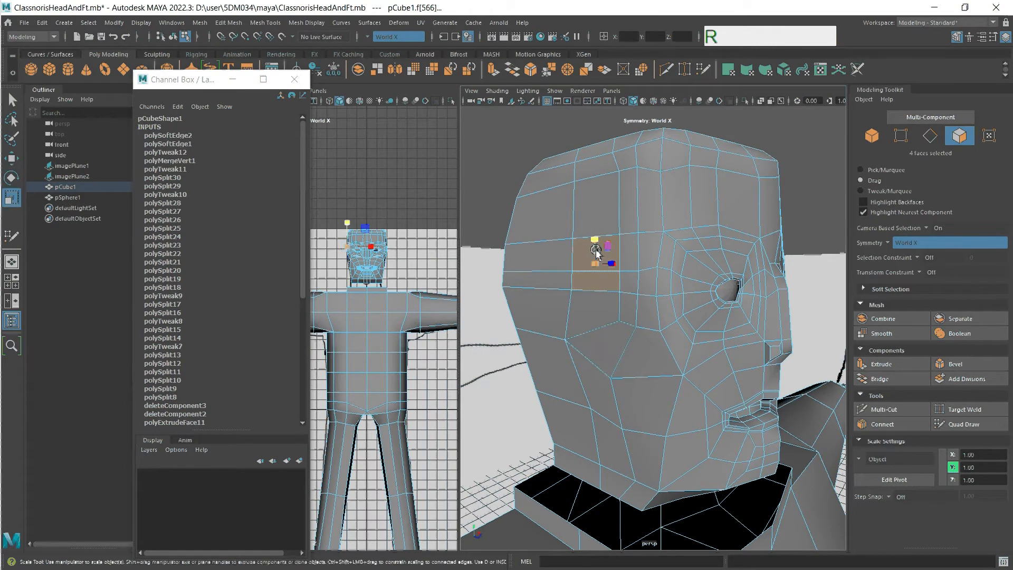
pyautogui.moveTo(595, 242)
pyautogui.mouseDown()
pyautogui.moveTo(596, 232)
pyautogui.moveTo(597, 245)
pyautogui.mouseUp()
pyautogui.press('w')
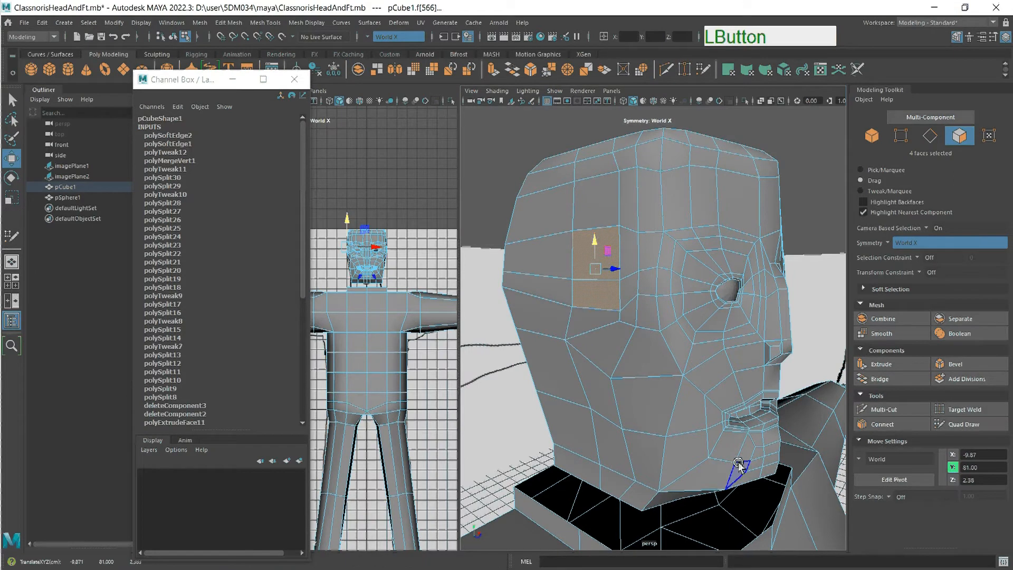
# Scale the selected ear faces slightly smaller and extrude them with a thickness of 0.5 and an offset of -0.2.
pyautogui.click(891, 367)
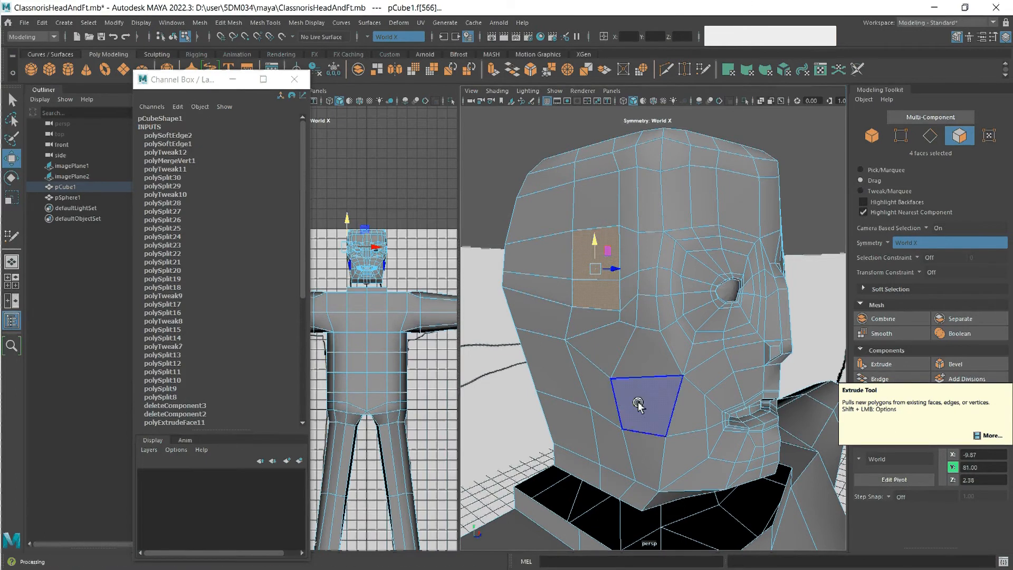
pyautogui.press('r')
pyautogui.keyDown('alt'); pyautogui.moveTo(600, 306); pyautogui.dragTo(599, 331); pyautogui.keyUp('alt')
pyautogui.keyDown('alt'); pyautogui.moveTo(631, 371); pyautogui.dragTo(638, 346); pyautogui.keyUp('alt')
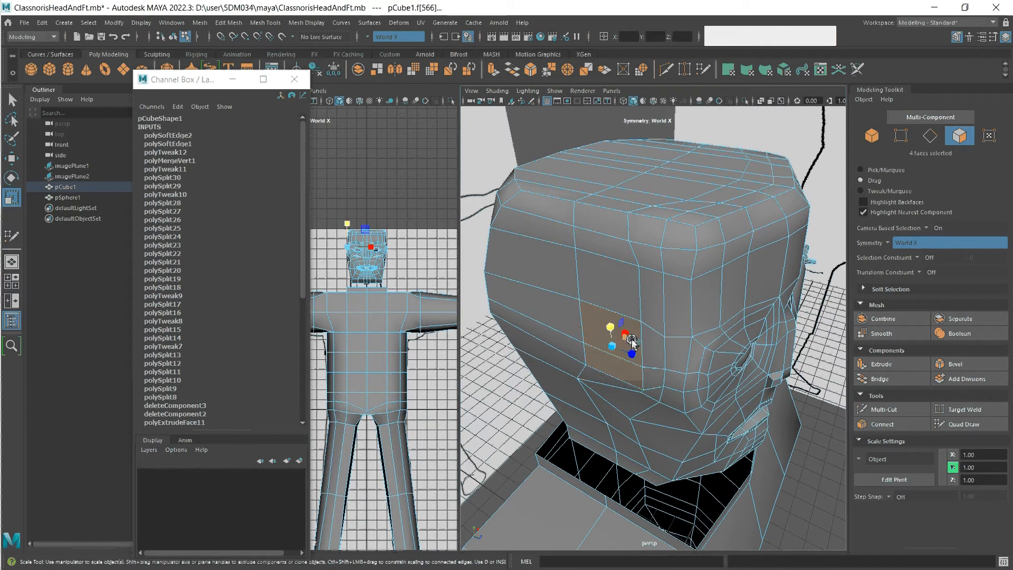
pyautogui.moveTo(634, 340); pyautogui.dragTo(631, 346)
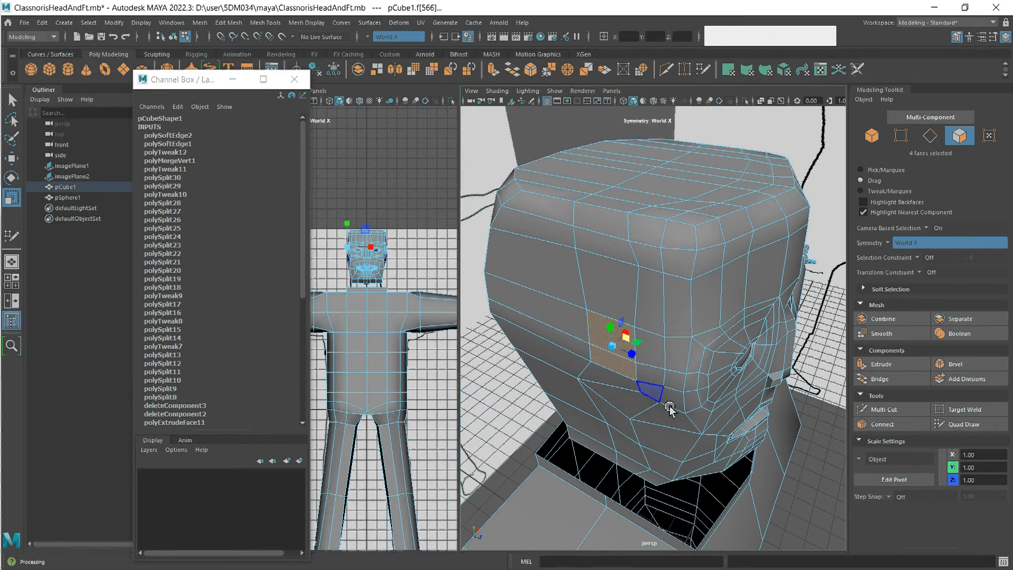
pyautogui.click(881, 365)
pyautogui.moveTo(779, 440); pyautogui.dragTo(768, 472, button='middle')
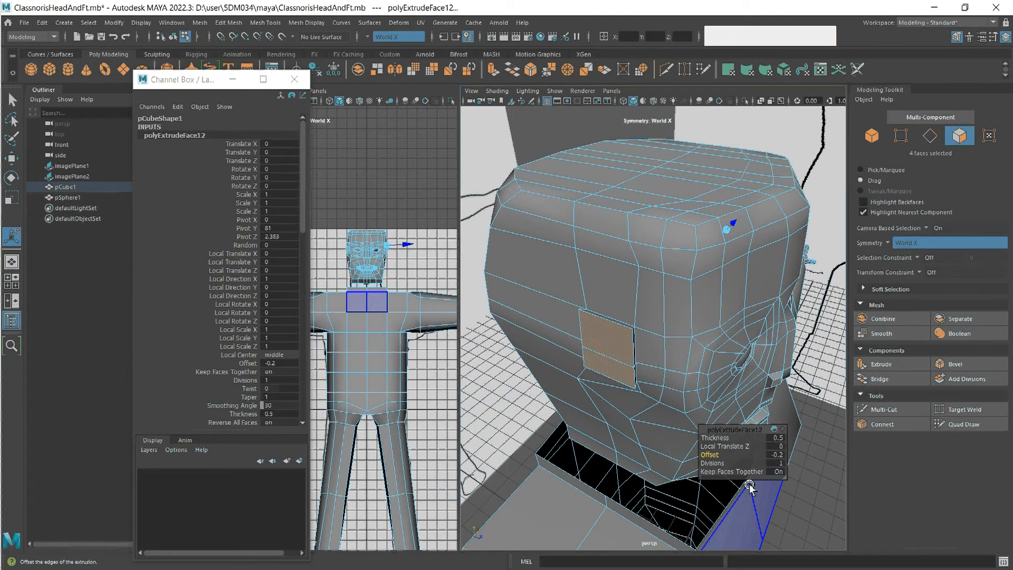
pyautogui.press('w')
pyautogui.moveTo(632, 363); pyautogui.dragTo(641, 408)
pyautogui.hotkey('ctrl', 'z')
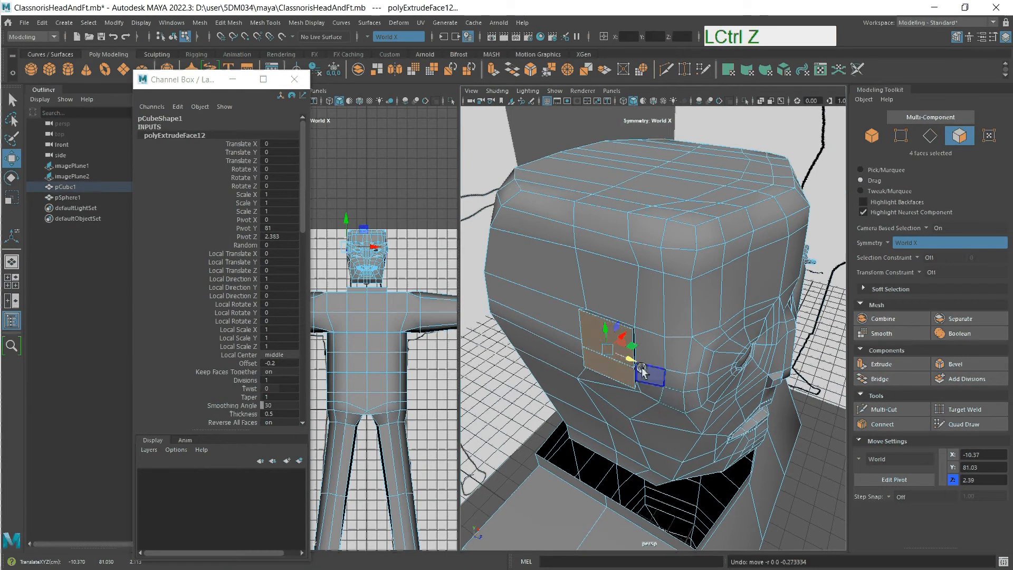
pyautogui.click(627, 360)
pyautogui.hotkey('ctrl', 'z')
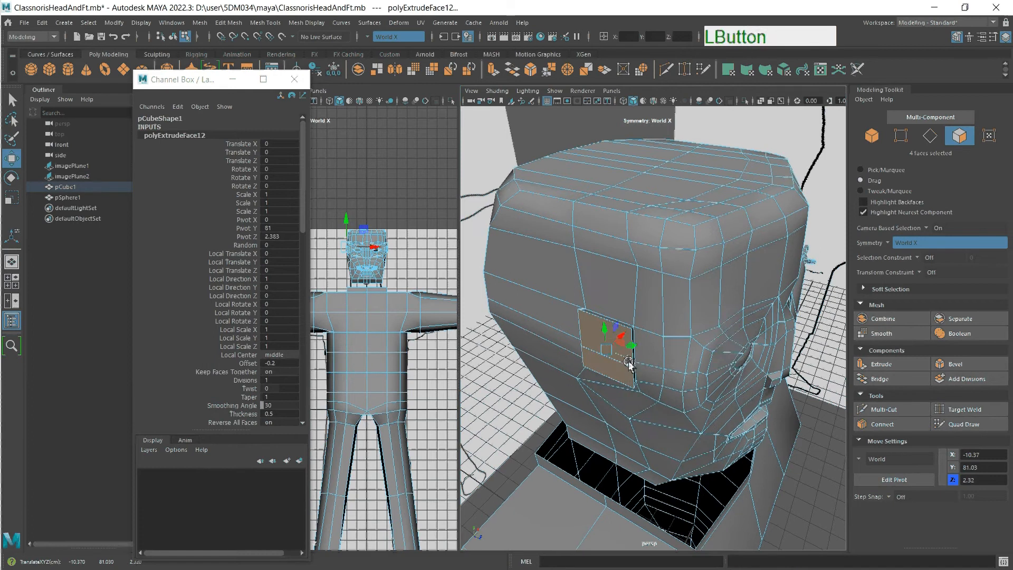
pyautogui.hotkey('ctrl', 'z')
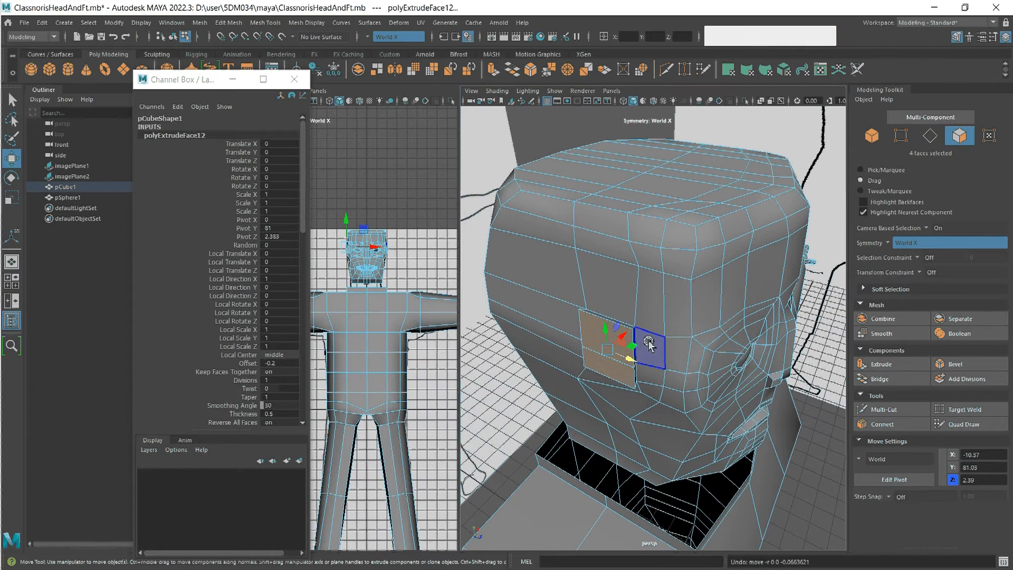
pyautogui.press('q')
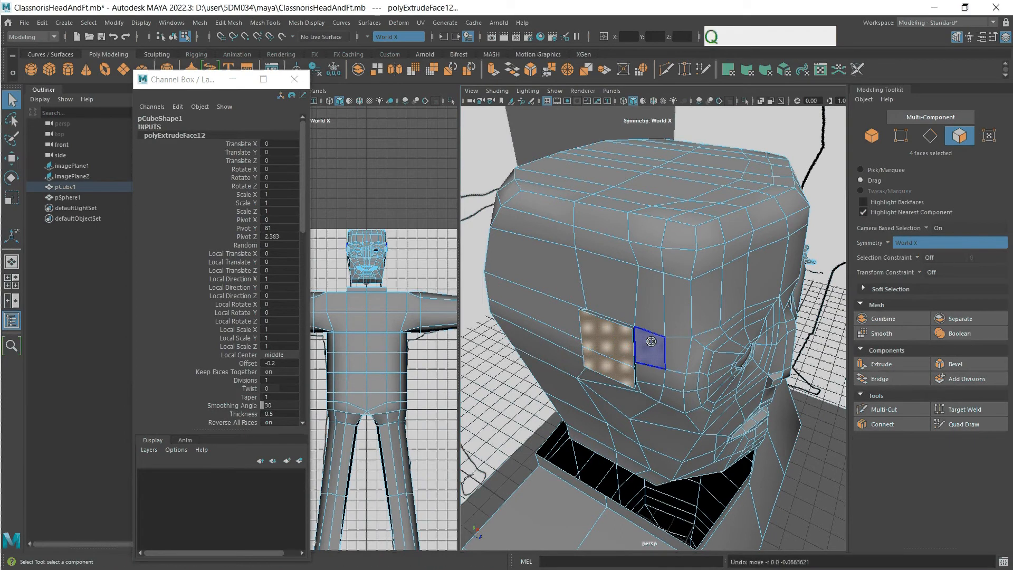
pyautogui.press('w')
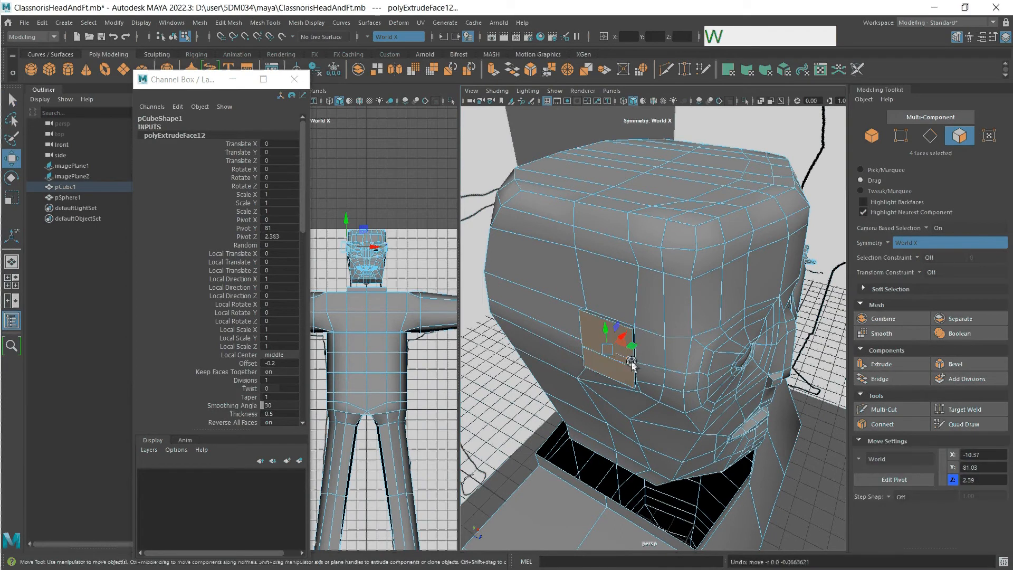
pyautogui.click(632, 363)
pyautogui.hotkey('ctrl', 'z')
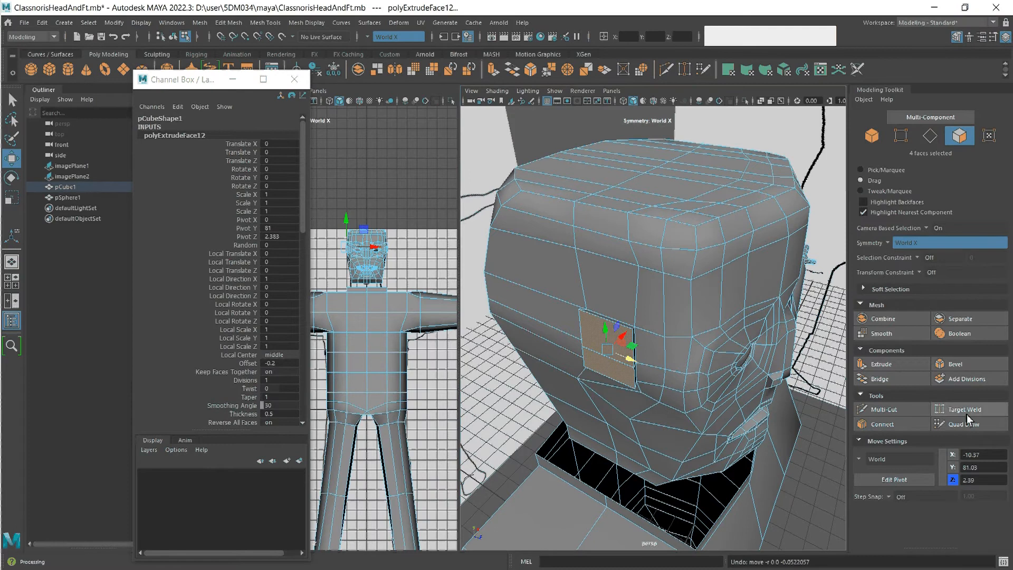
# Extrude the ear faces outward again with a thickness of 0.8 and 2 divisions.
pyautogui.click(896, 364)
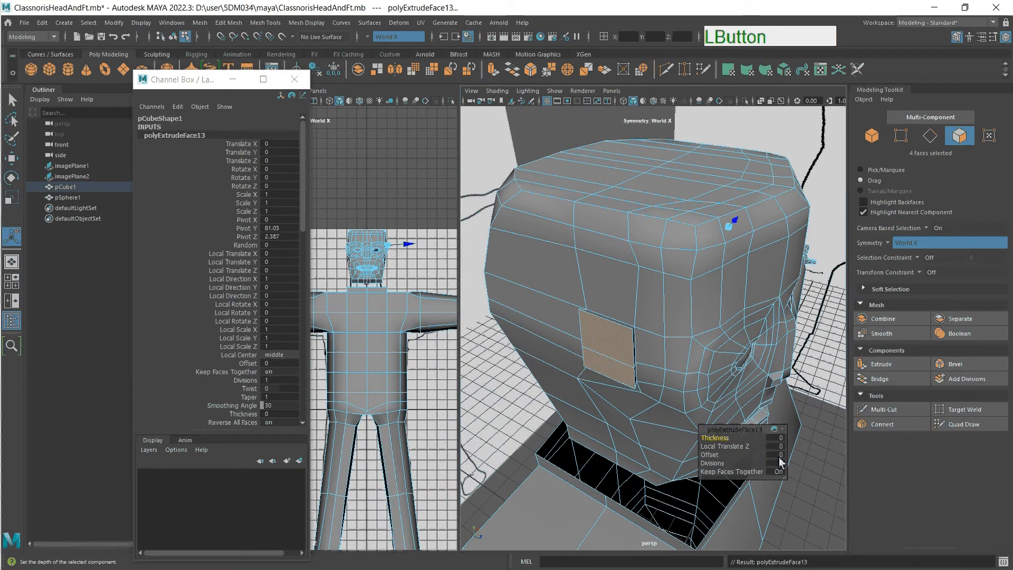
pyautogui.moveTo(783, 439); pyautogui.dragTo(778, 438, button='middle')
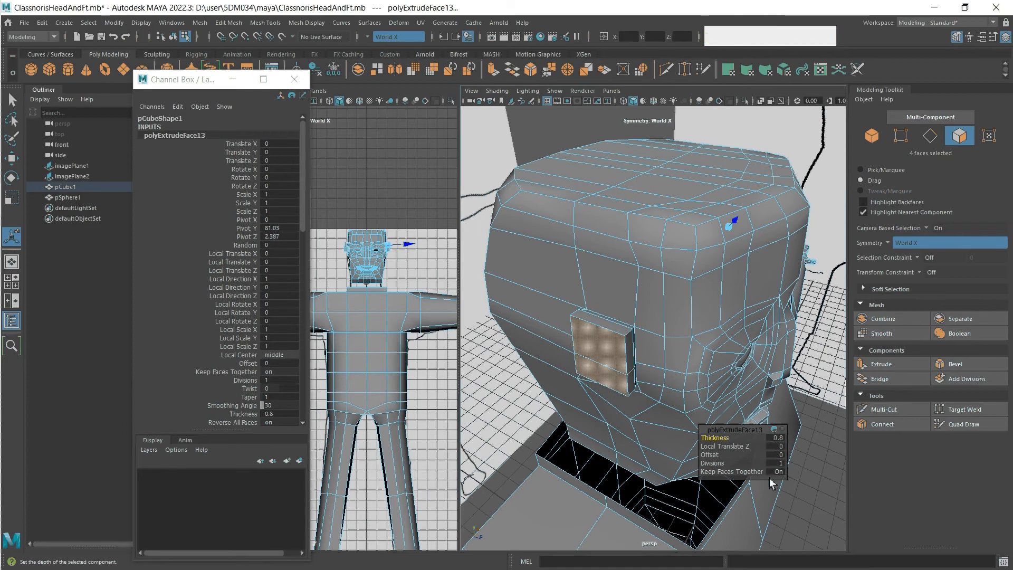
pyautogui.moveTo(777, 465); pyautogui.dragTo(789, 520, button='middle')
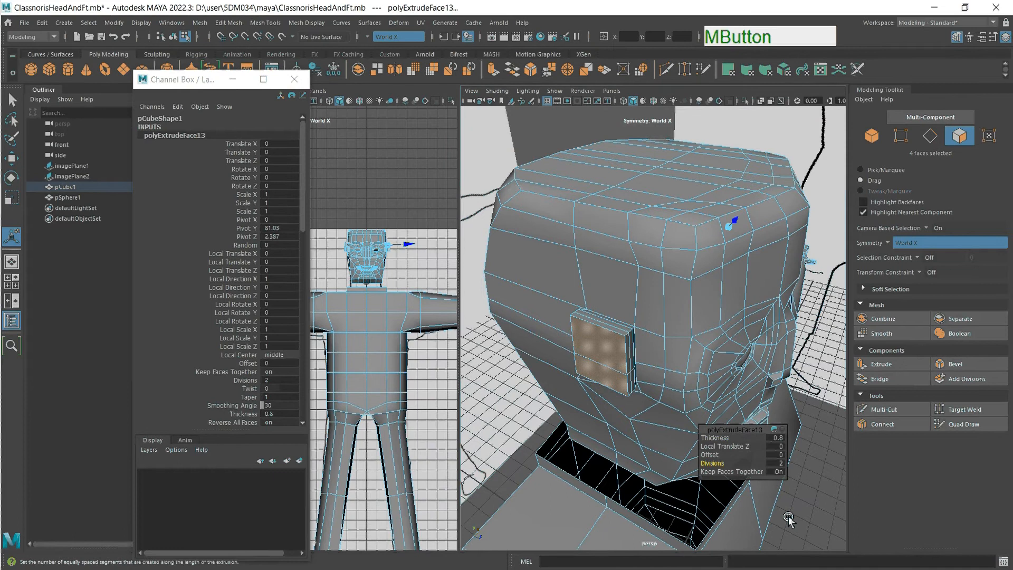
# Inset the outer ear faces with an extrusion offset of 0.8, and extrude the inner faces inward with a thickness of -0.5.
pyautogui.click(880, 364)
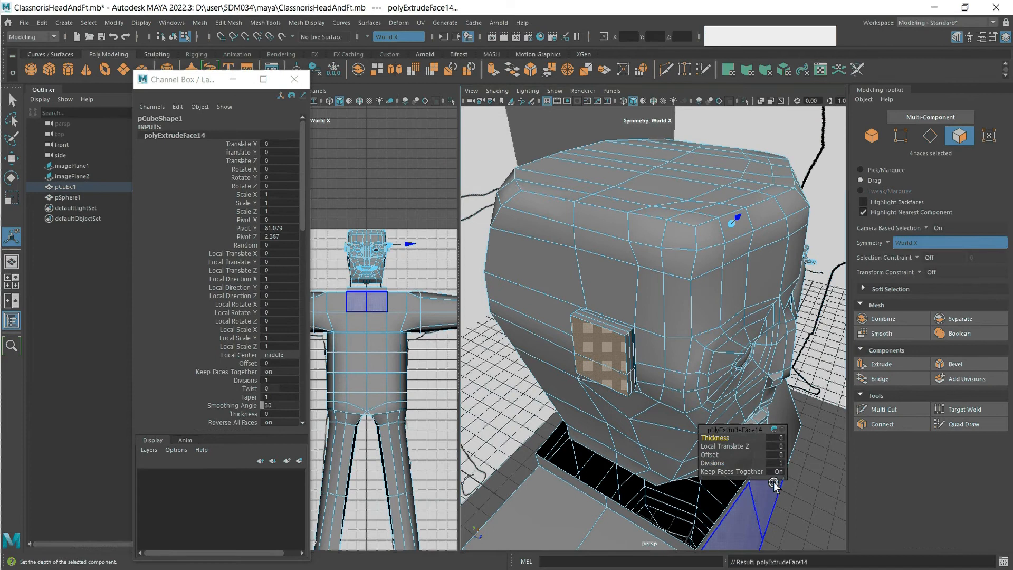
pyautogui.moveTo(782, 457); pyautogui.dragTo(786, 463, button='middle')
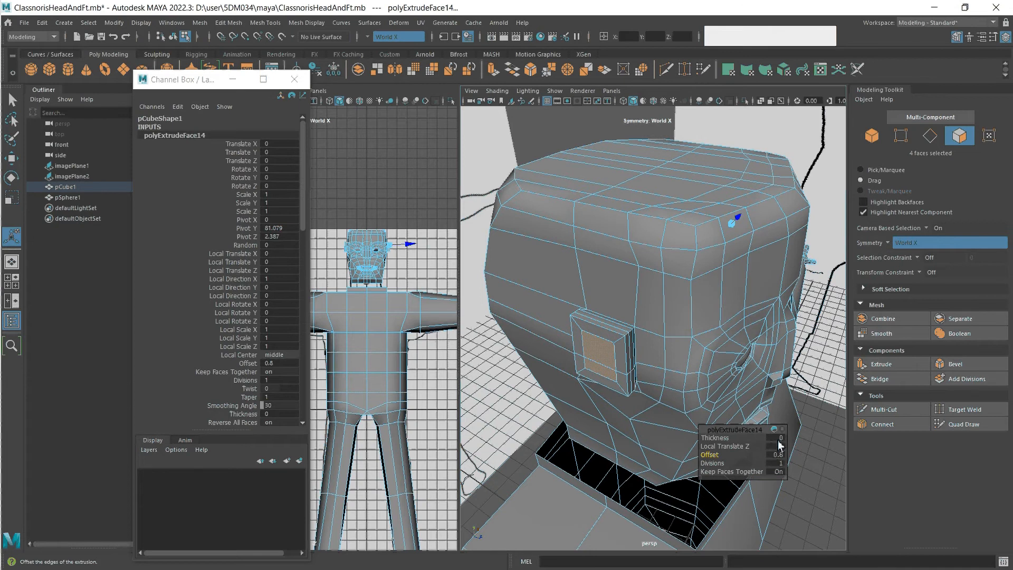
pyautogui.moveTo(778, 440); pyautogui.dragTo(777, 440, button='middle')
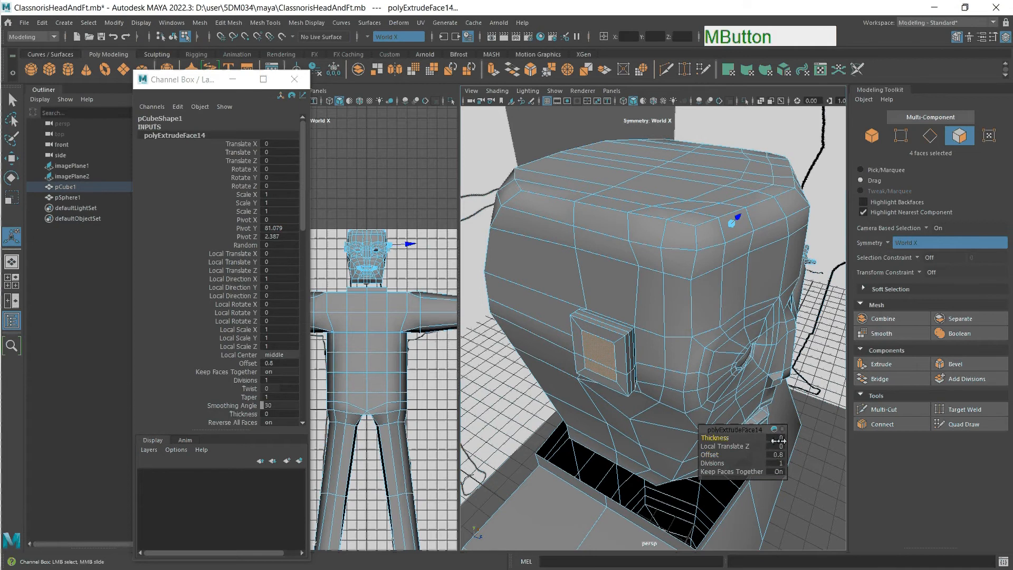
pyautogui.click(895, 366)
pyautogui.moveTo(777, 439); pyautogui.dragTo(777, 440, button='middle')
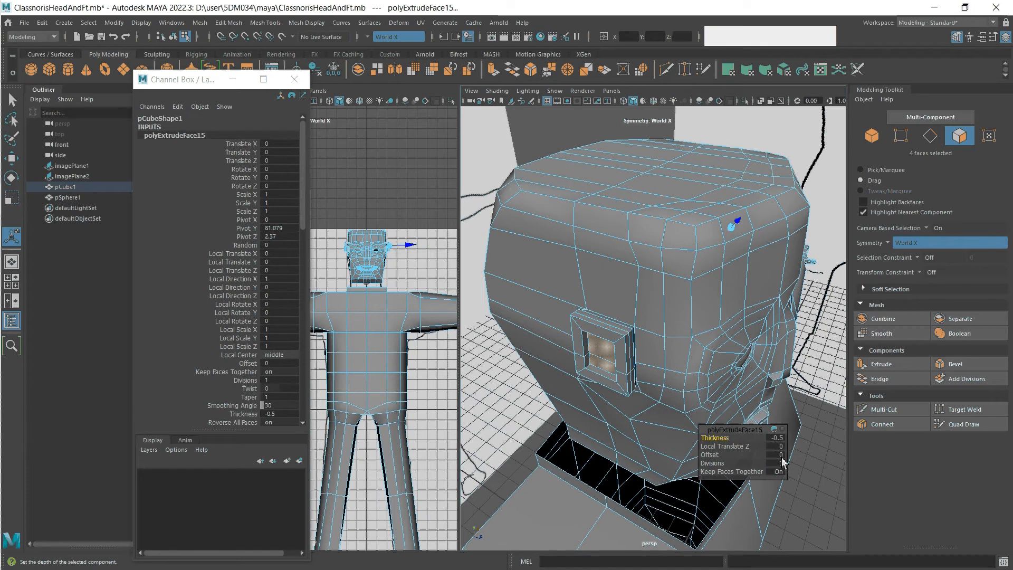
# Inset the recessed ear faces with an extrusion offset of 0.7, and sink them as the ear hole with a thickness of -1.1.
pyautogui.click(910, 368)
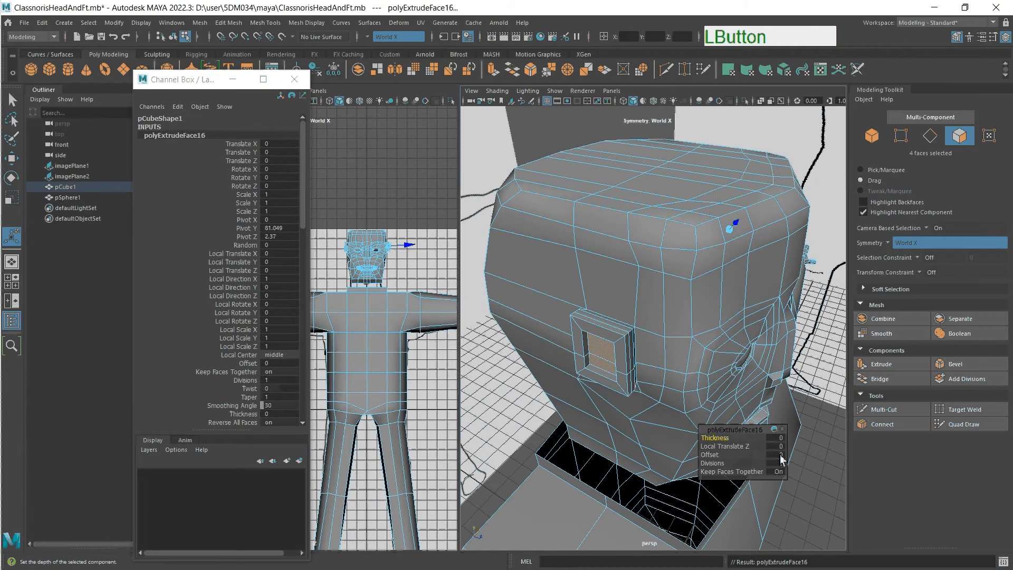
pyautogui.moveTo(781, 459); pyautogui.dragTo(784, 456, button='middle')
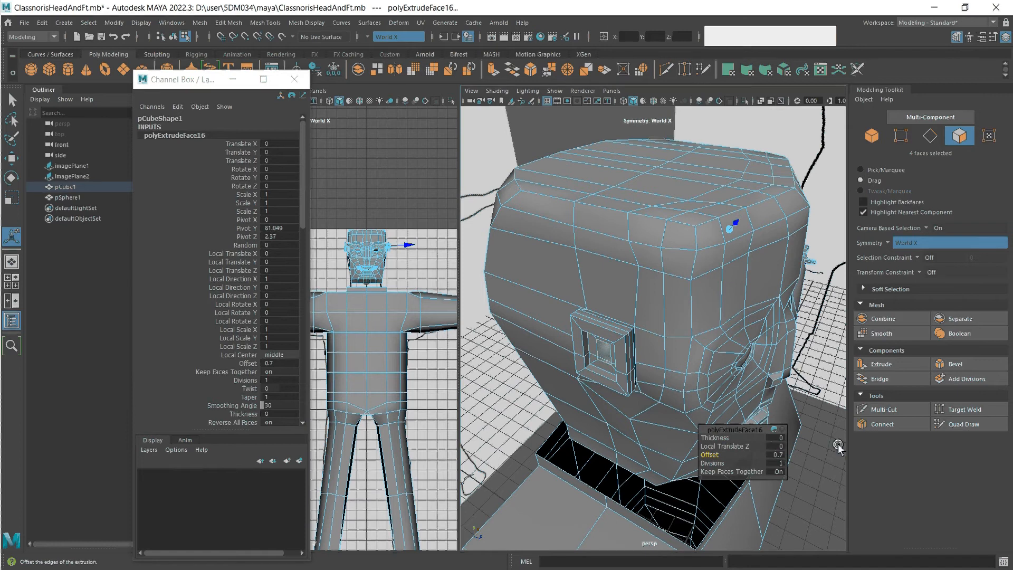
pyautogui.click(906, 363)
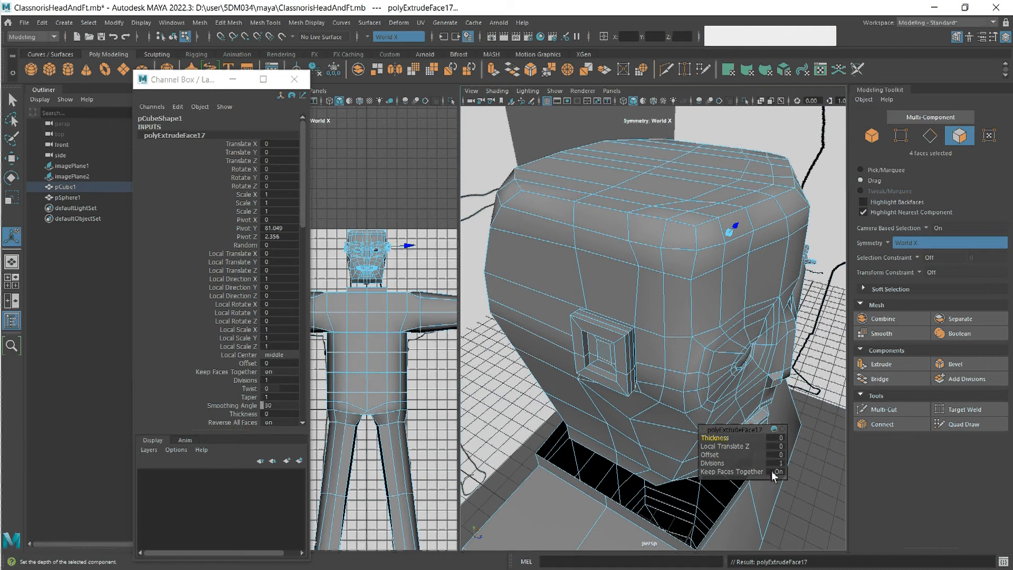
pyautogui.moveTo(777, 445); pyautogui.dragTo(600, 408, button='middle')
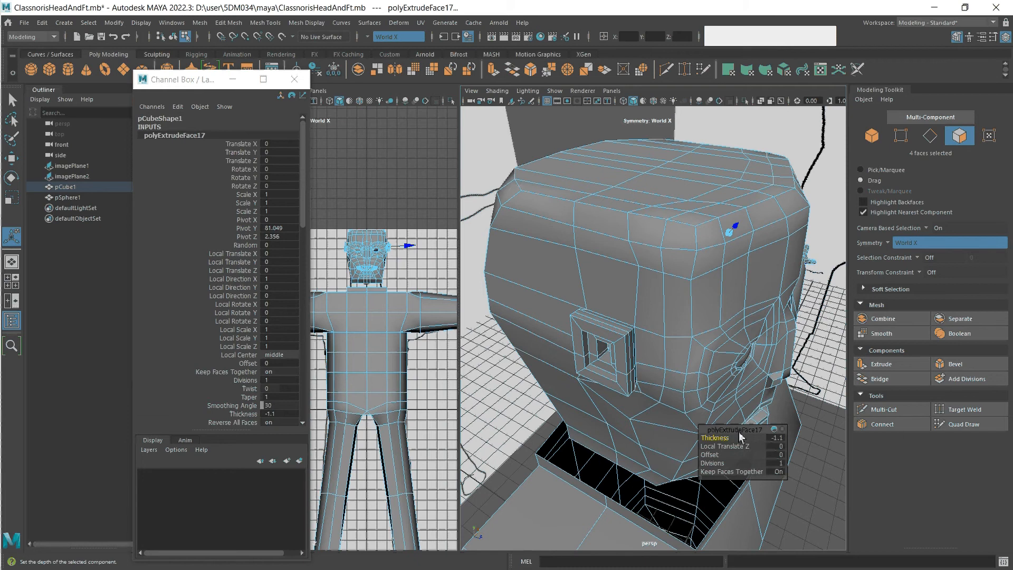
pyautogui.moveTo(736, 430); pyautogui.dragTo(772, 469)
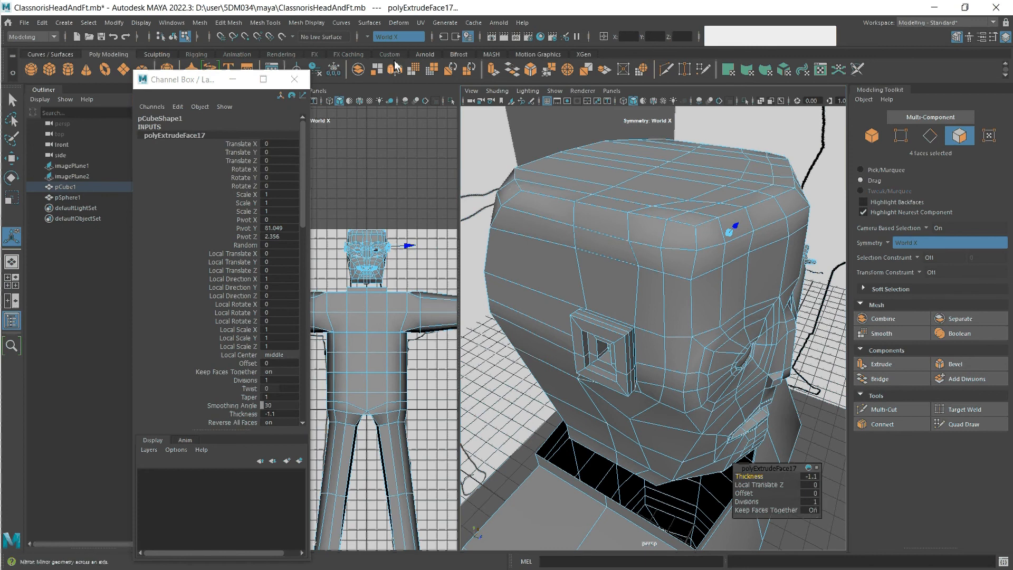
pyautogui.click(306, 23)
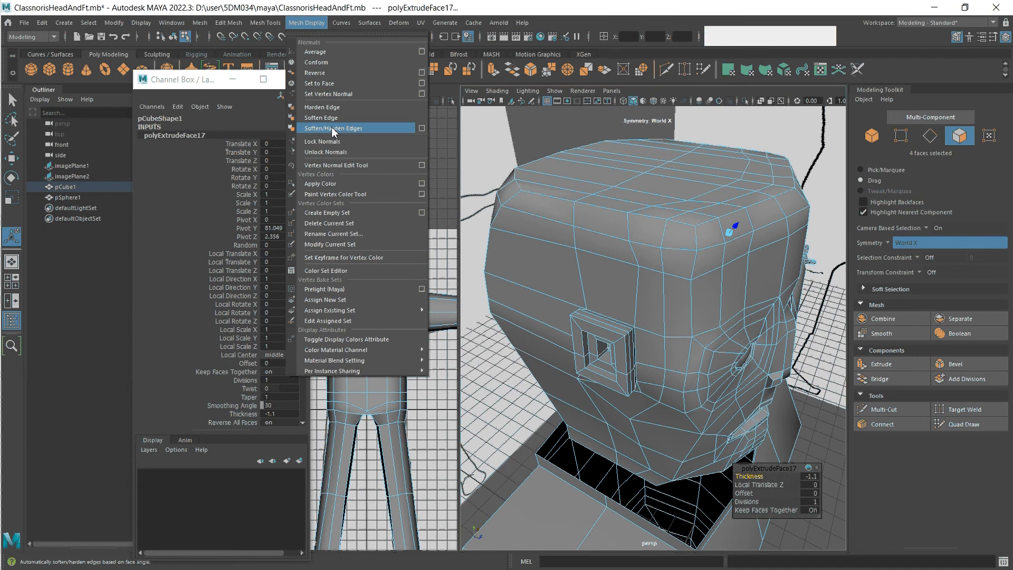
pyautogui.click(452, 12)
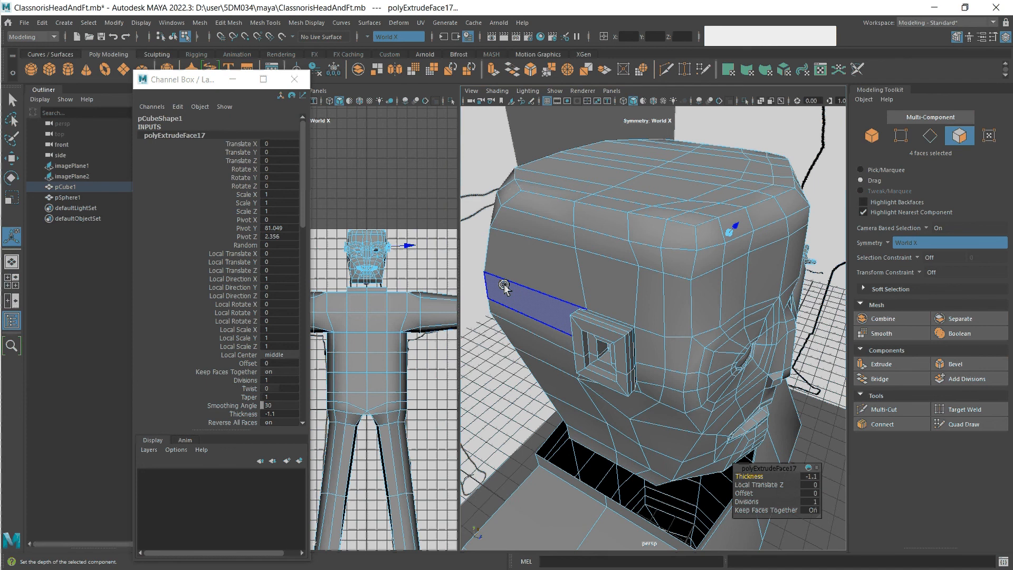
pyautogui.press('ctrl')
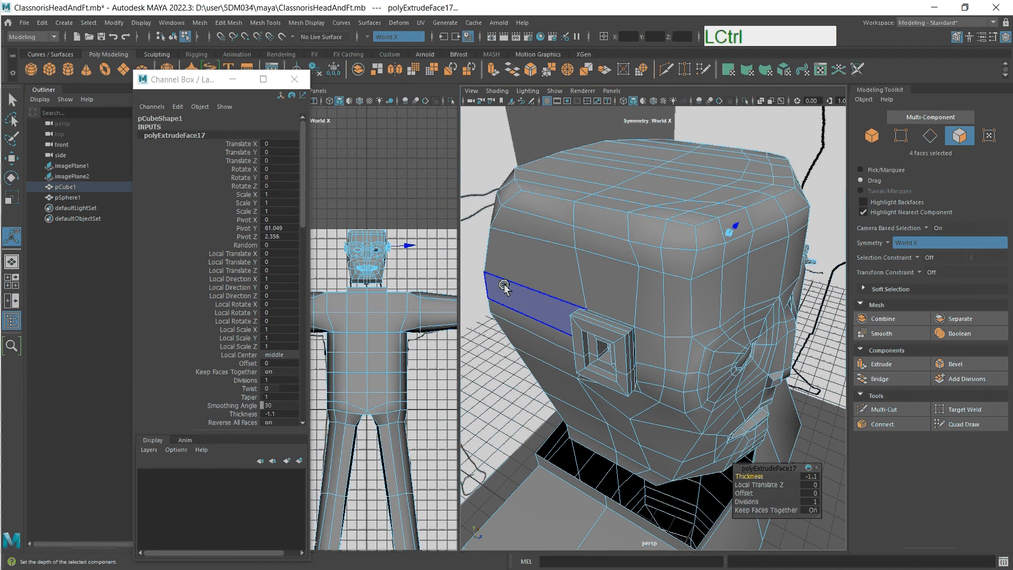